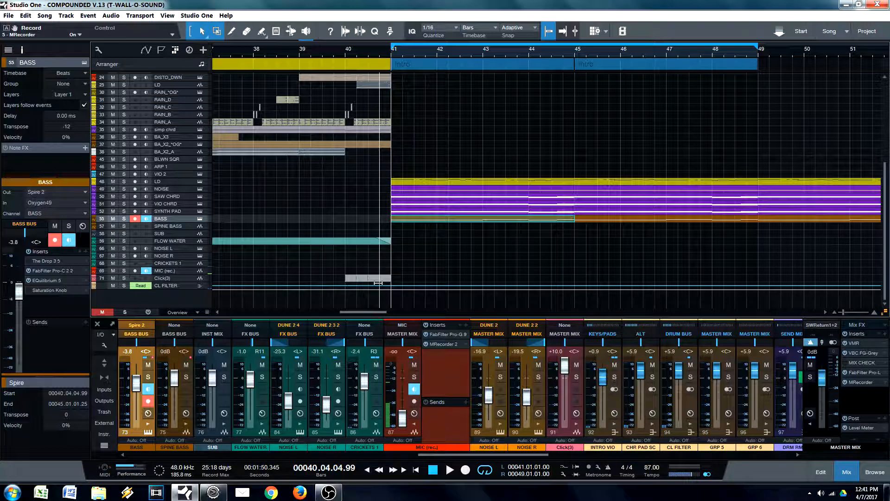
Step: Play the song from bar 41 through the Intro section, then stop playback
key("space")
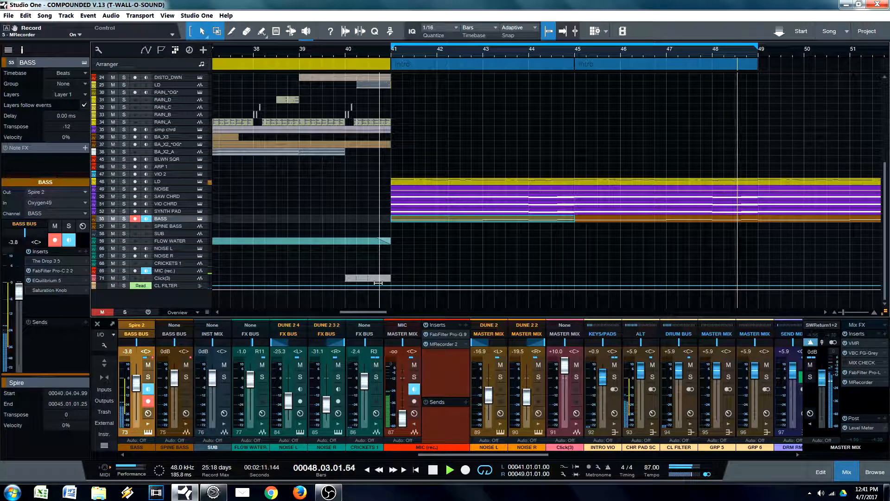
key("space")
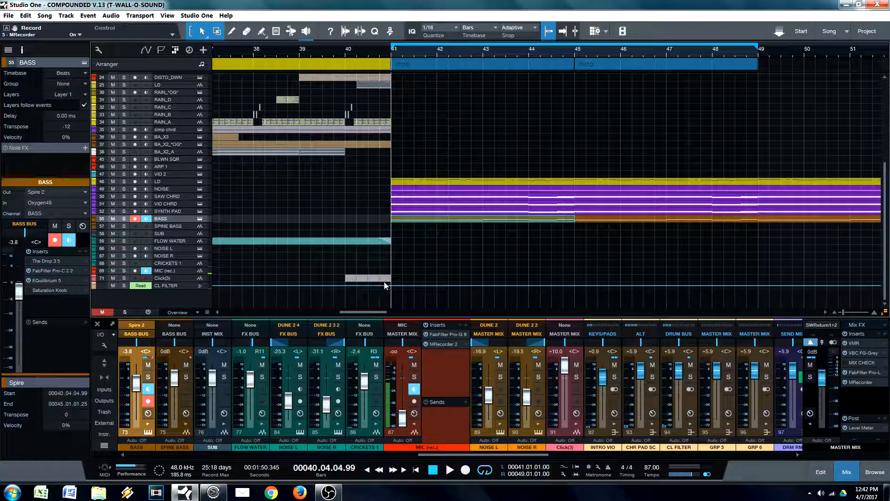
Step: Set the arrangement's track height to Normal and look over the tracks around bar 41
left_click_drag(382, 52, 375, 52)
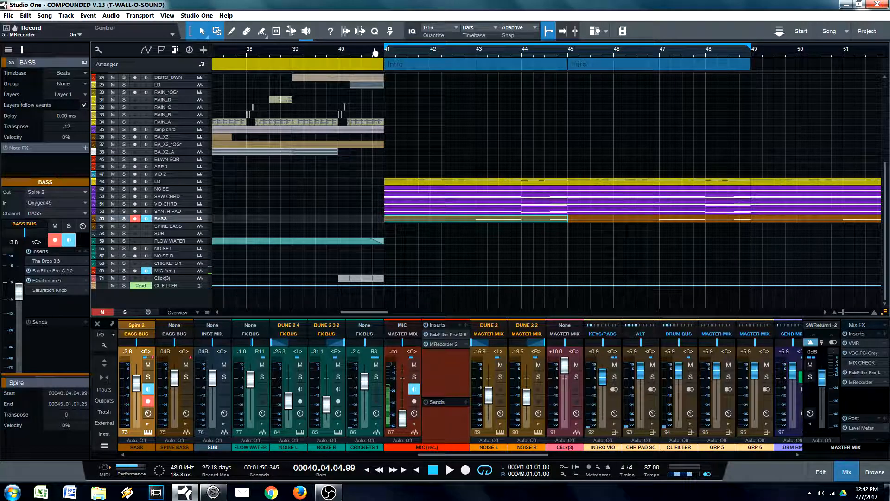
key("shift+e")
key("shift+e")
scroll(452, 248, "up", 2)
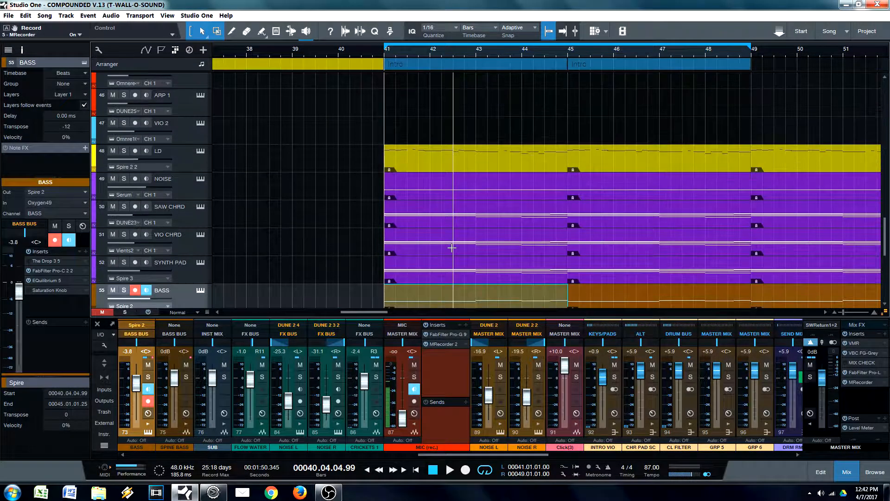
scroll(452, 248, "down", 3)
scroll(452, 248, "up", 4)
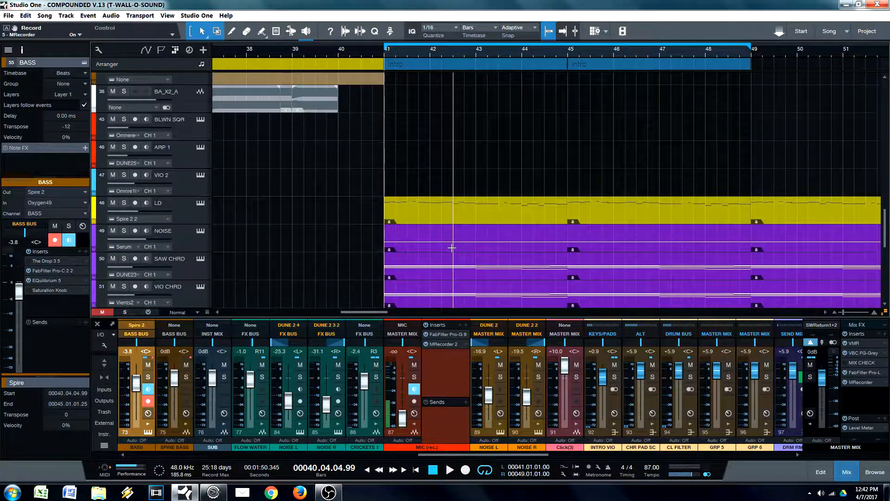
scroll(452, 248, "down", 3)
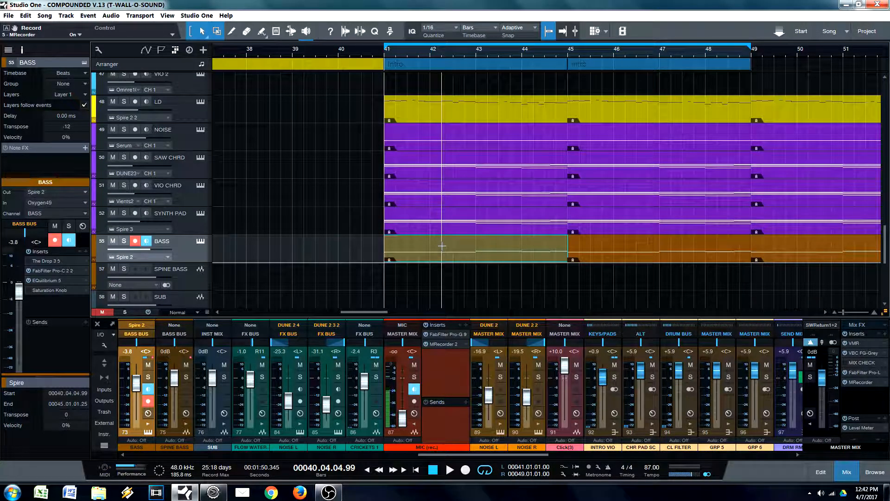
scroll(442, 246, "up", 10)
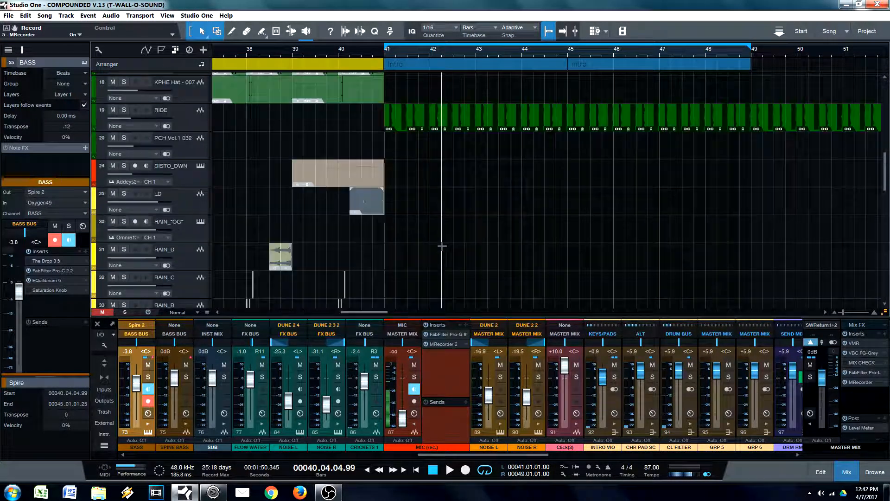
Step: Solo the KICK track, audition it from bar 41, and view its BazzISM2 instrument
scroll(442, 246, "up", 8)
left_click(124, 156)
left_click(422, 173)
key("space")
key("space")
left_click(201, 158)
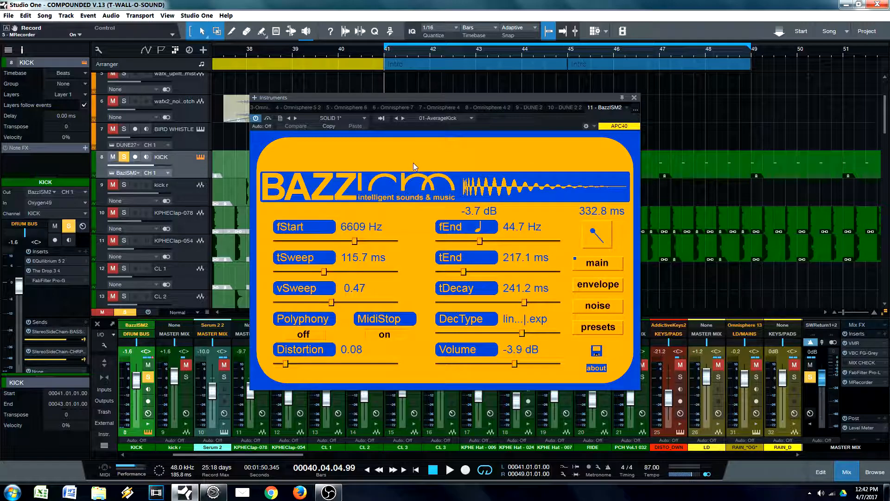
left_click(633, 97)
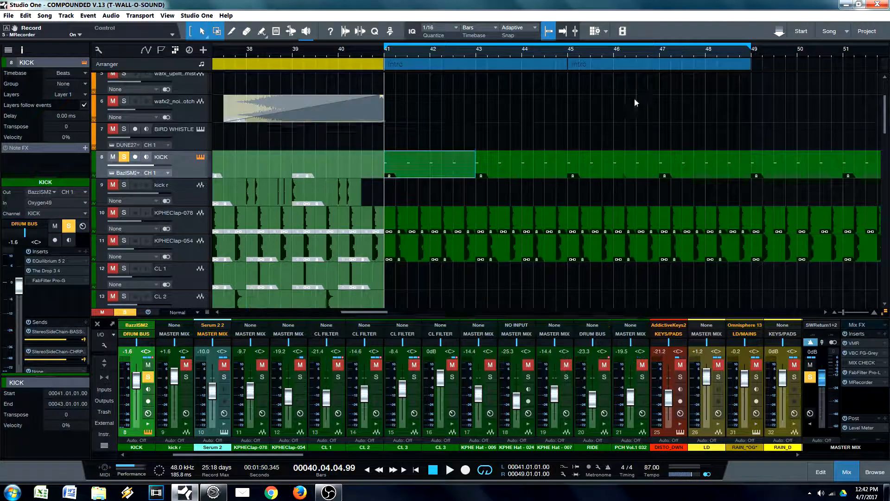
Step: Add the KPHEClap-078 and KPHEClap-054 tracks to the soloed KICK and audition them together from bar 41
left_click(124, 213)
left_click(124, 240)
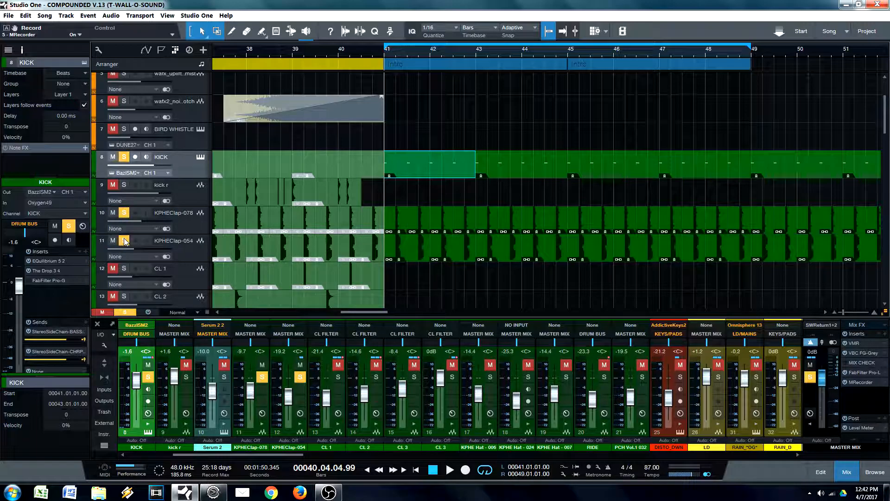
key("space")
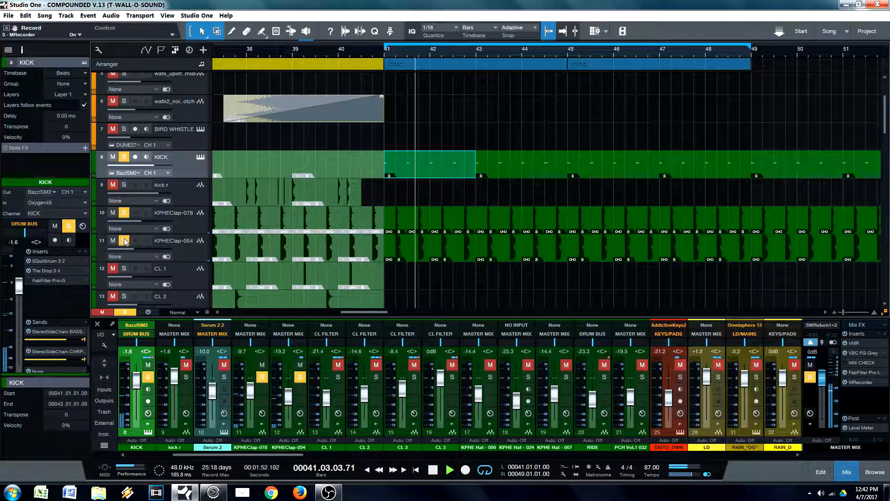
key("space")
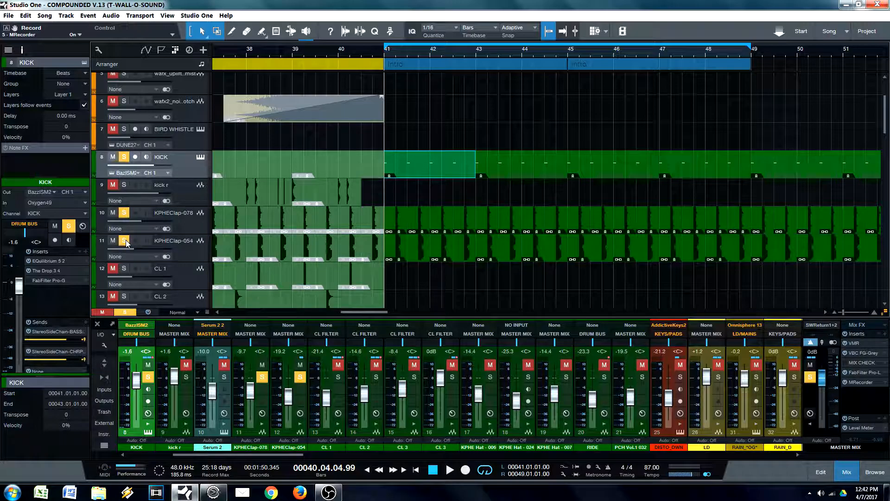
Step: Solo only the KPHEClap-054 track and audition it from bar 41
left_click(125, 241, "ctrl")
key("space")
key("space")
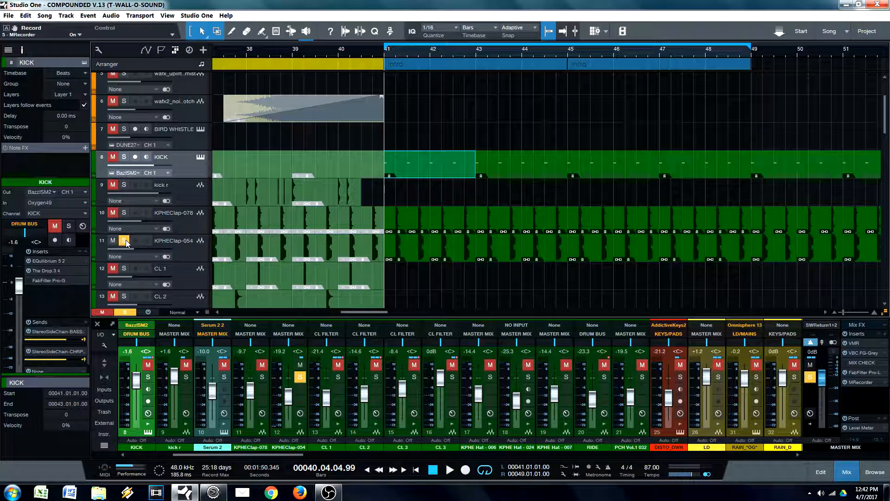
Step: Solo only the KPHEClap-078 track, select it, and audition it from bar 41
left_click(124, 213, "ctrl")
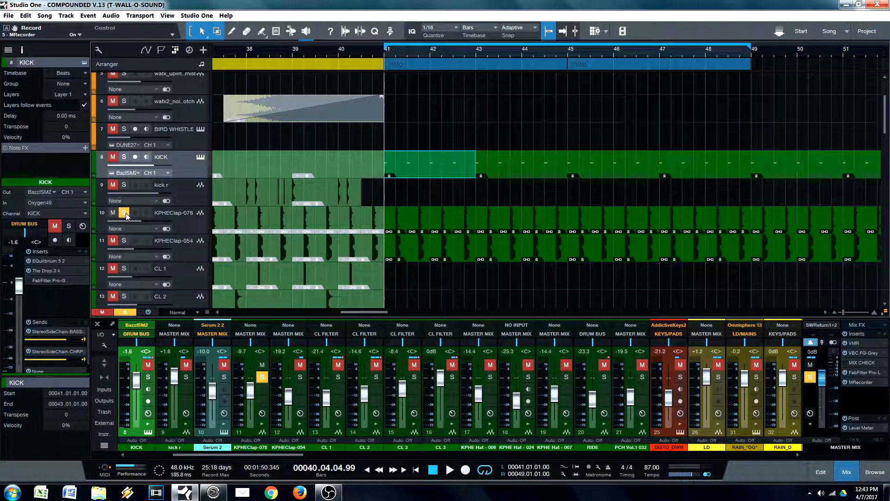
left_click(189, 220)
key("space")
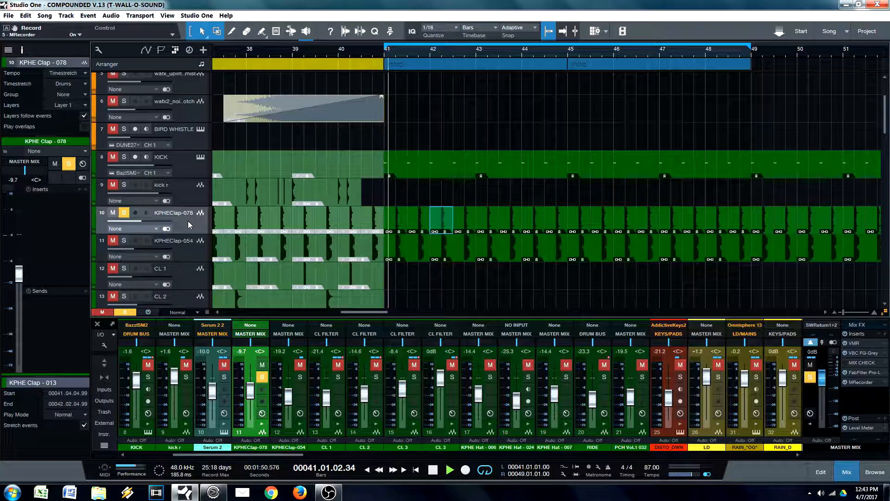
key("space")
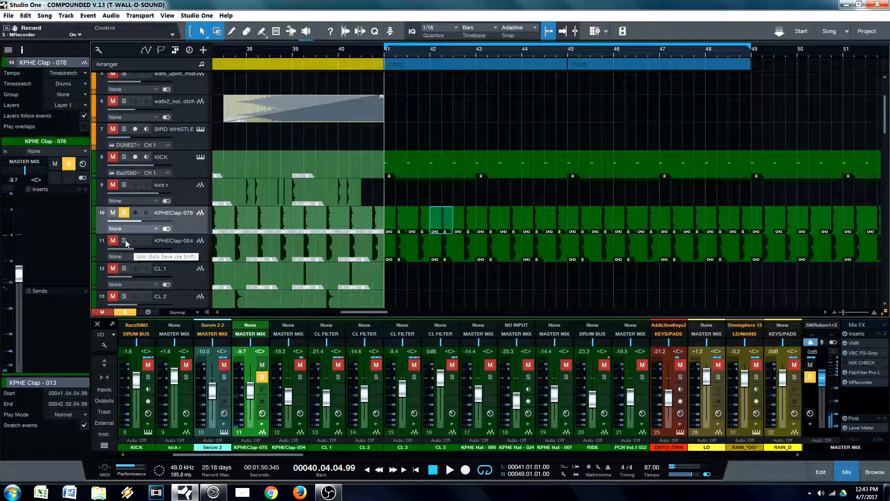
Step: Solo KPHEClap-054 along with KPHEClap-078, audition both claps from bar 41, and clear their solos
left_click(125, 240)
key("space")
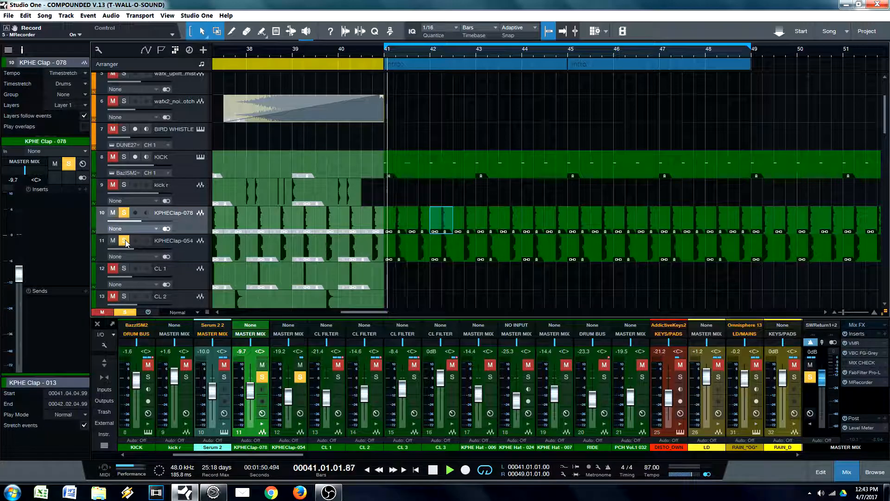
key("space")
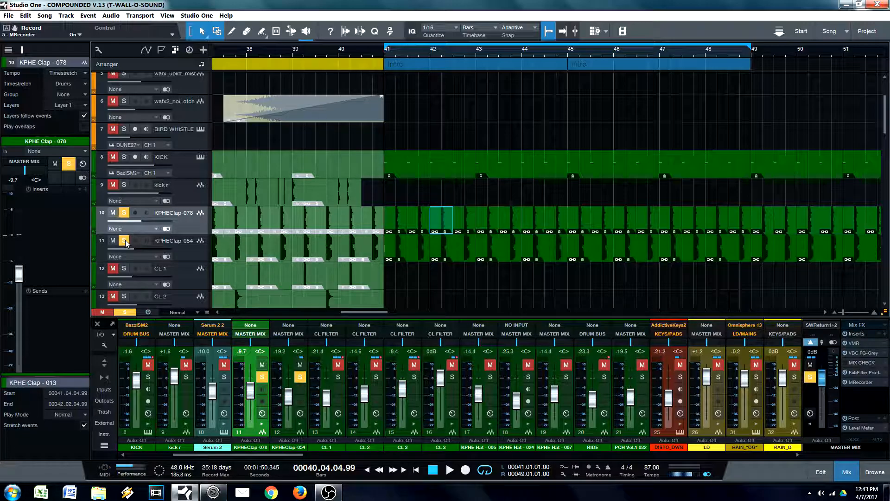
left_click(125, 240)
left_click(124, 213)
Step: Select and solo the RIDE track, audition it from bar 41, and clear its solo
scroll(441, 250, "down", 3)
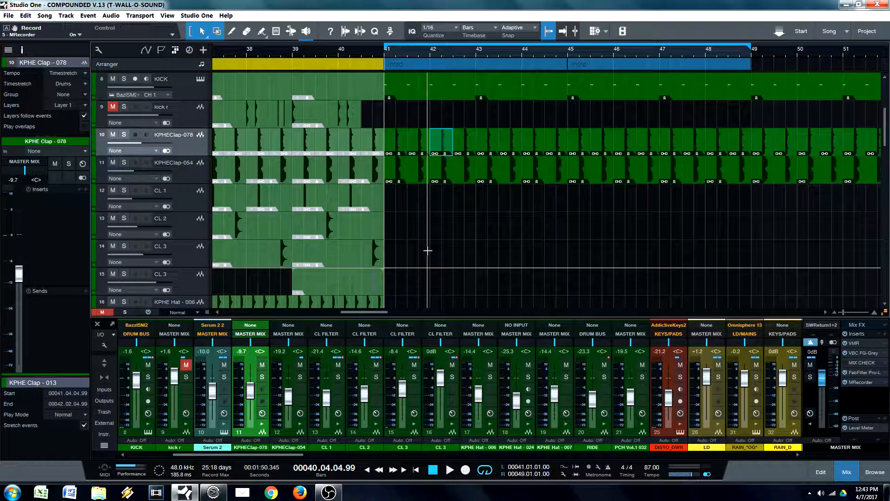
scroll(412, 231, "down", 4)
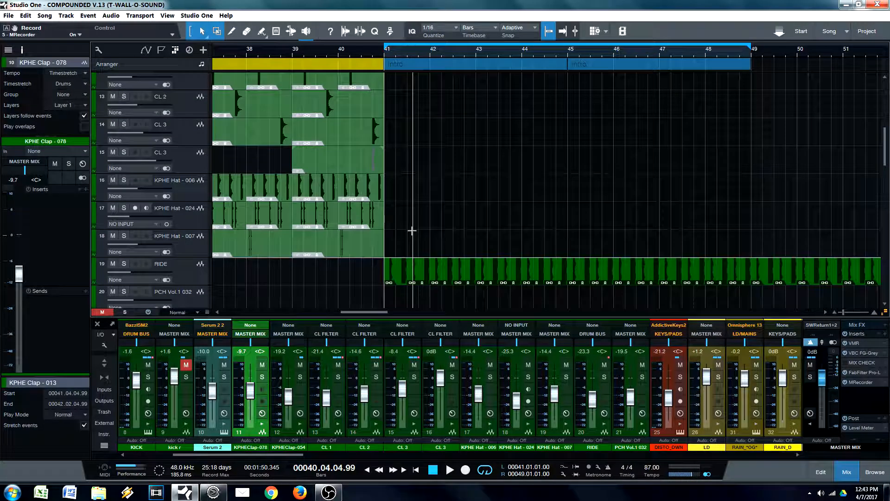
left_click(188, 276)
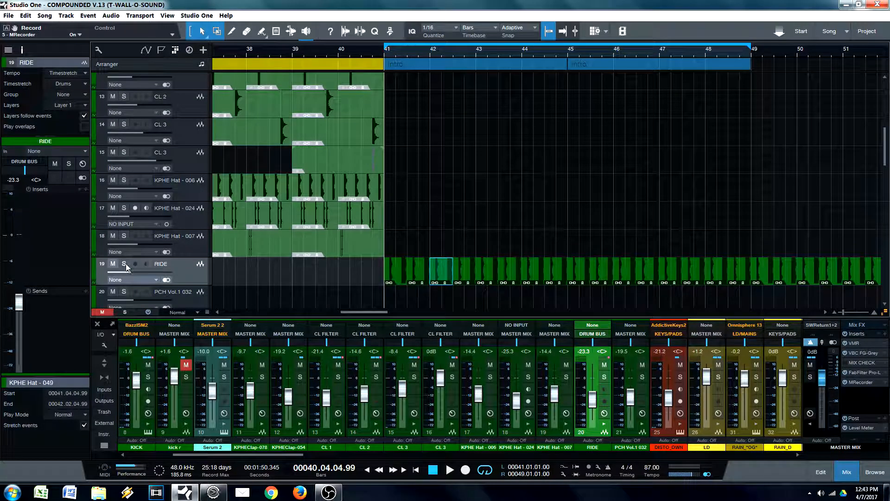
left_click(125, 264)
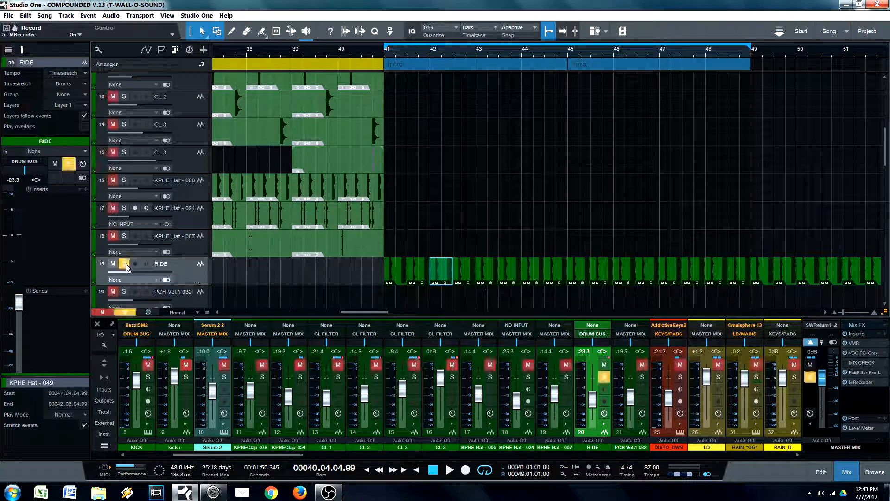
key("space")
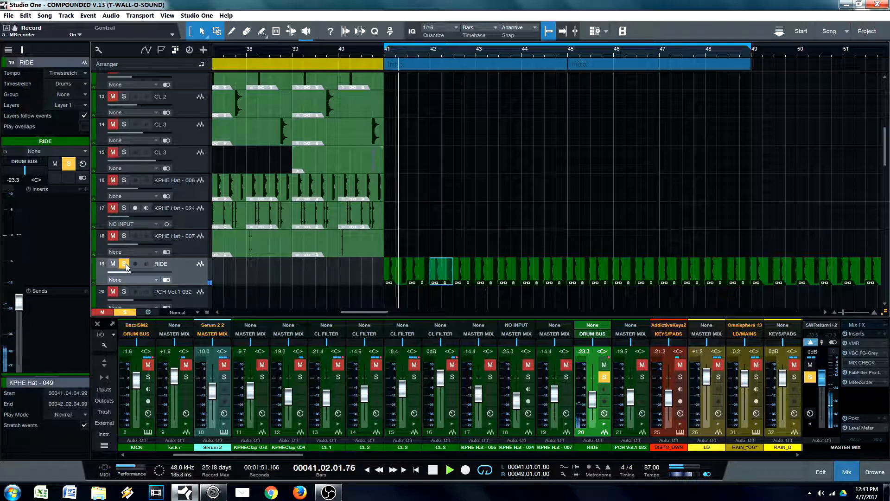
key("space")
left_click(125, 264)
Step: Select and solo the BASS track, then audition it from bar 41
scroll(431, 268, "down", 8)
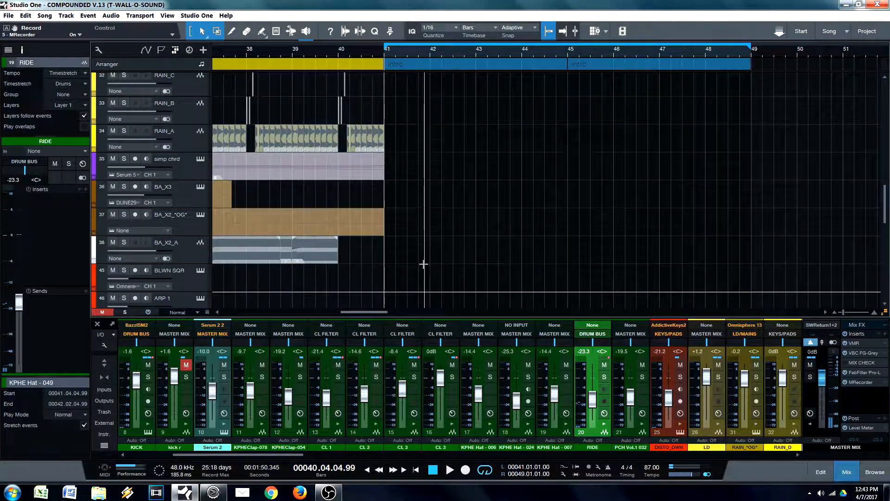
scroll(411, 249, "down", 5)
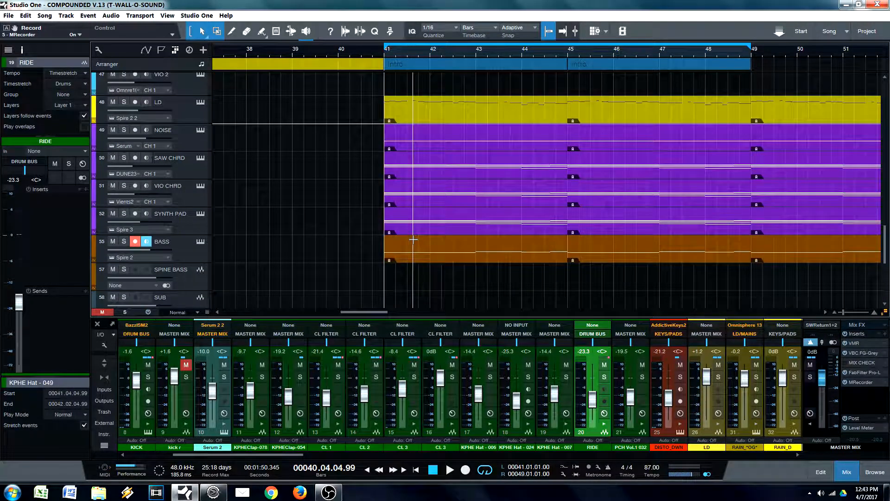
left_click(184, 251)
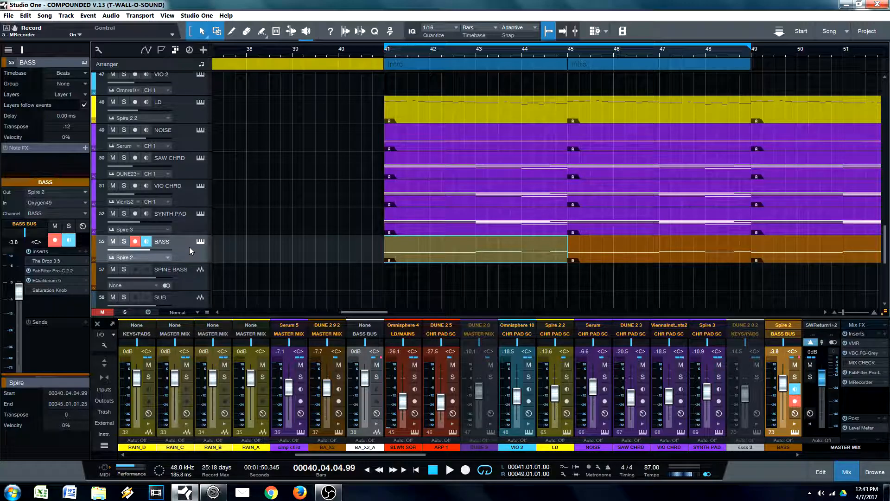
left_click(124, 241)
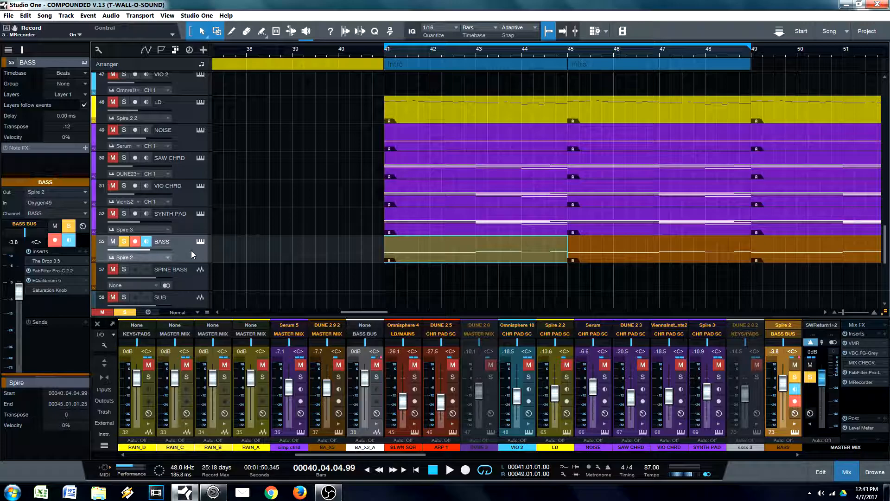
key("space")
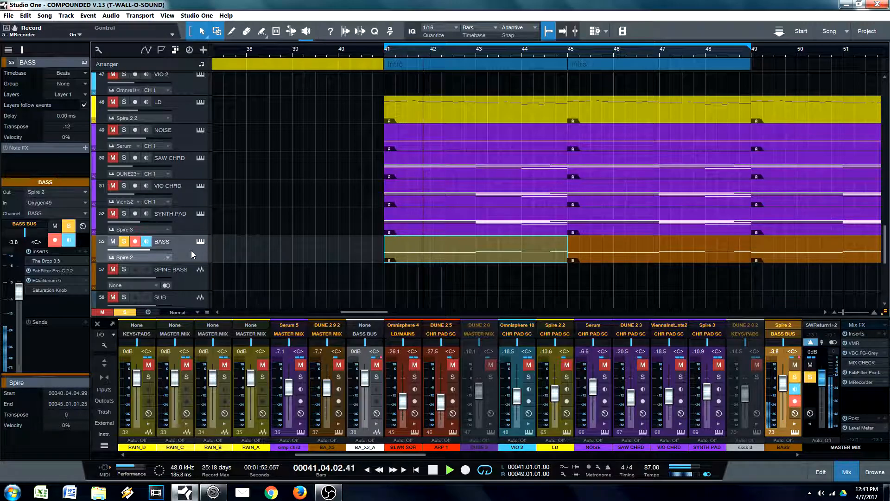
key("space")
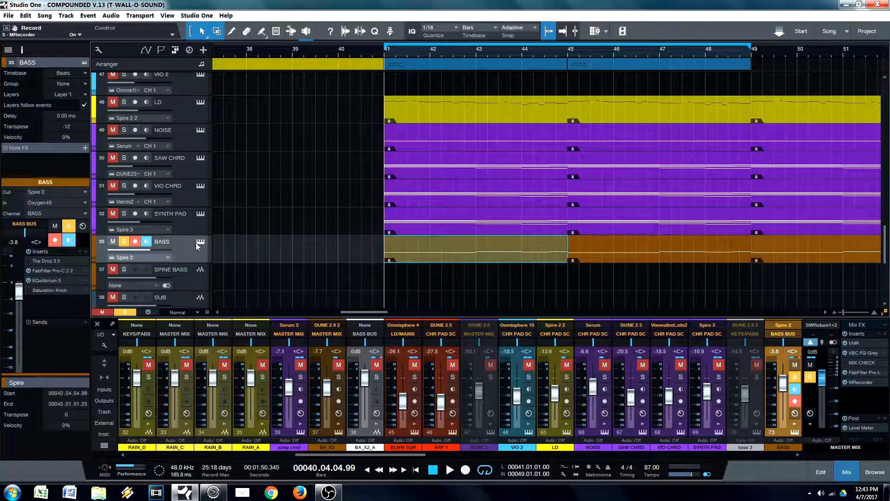
Step: Select the SYNTH PAD track, solo it in place of BASS, and audition it from bar 41
left_click(117, 221)
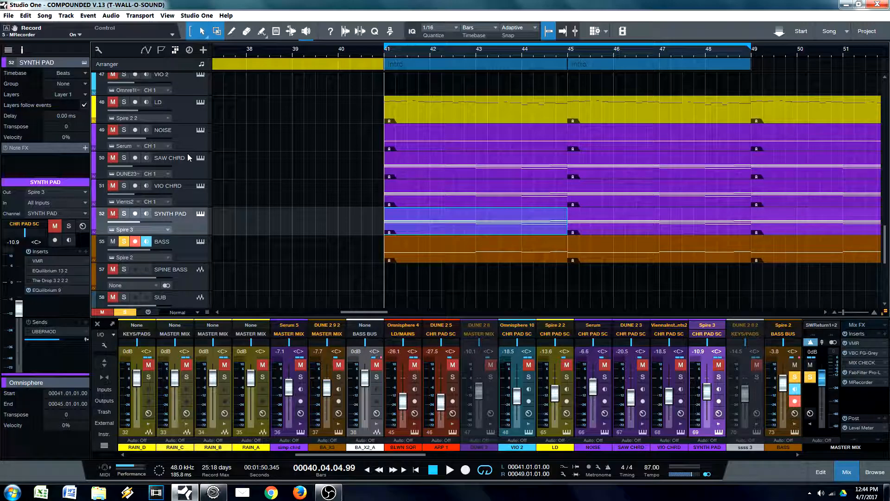
left_click(125, 215)
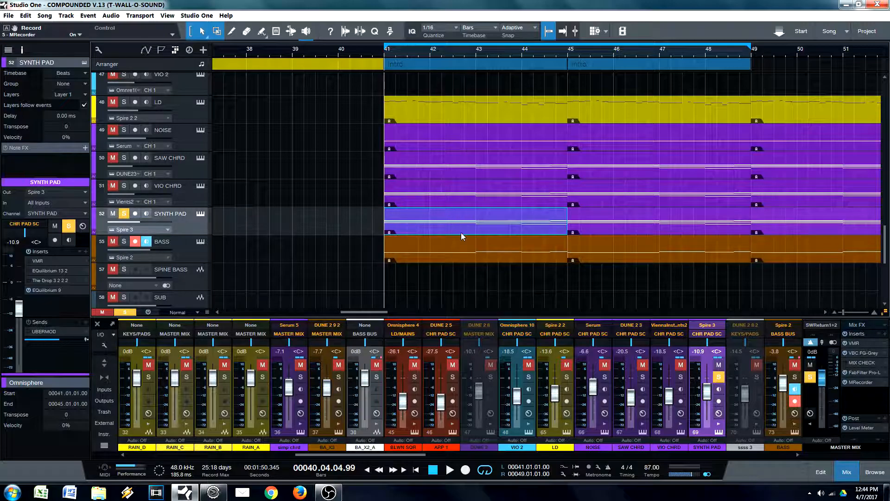
key("space")
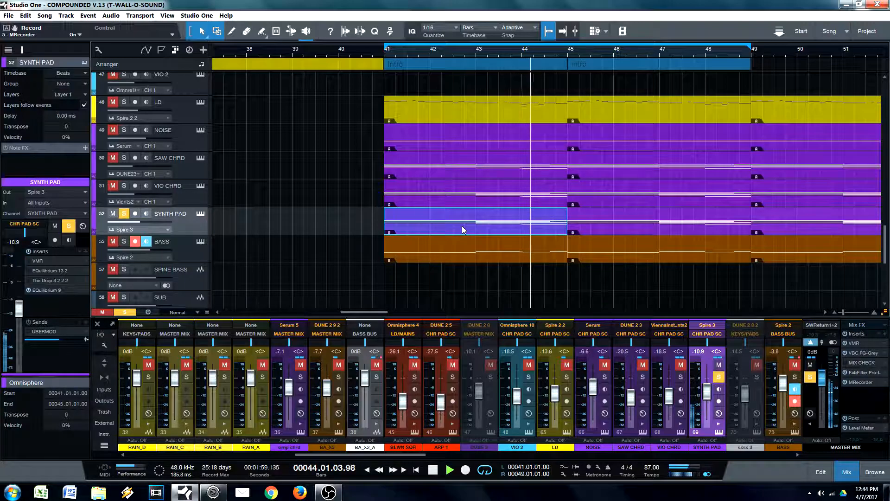
key("space")
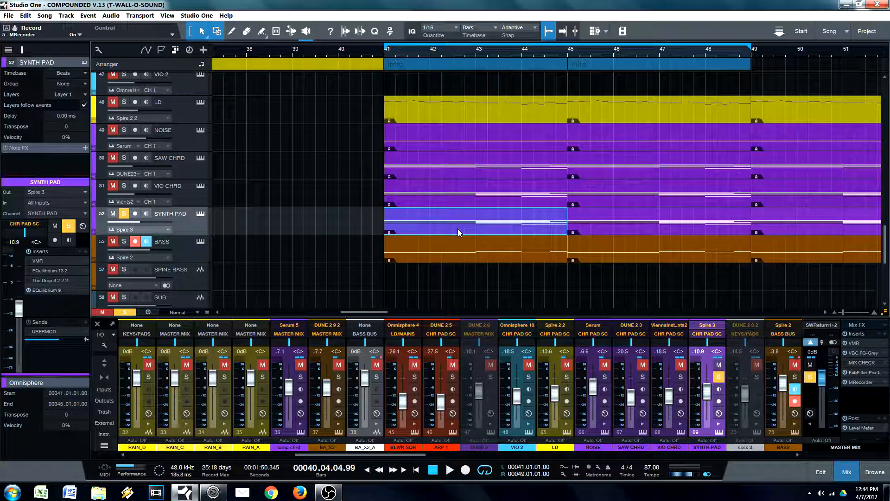
Step: Solo VIO CHRD in place of SYNTH PAD and audition it from bar 41, both alone and with SYNTH PAD soloed alongside
left_click(124, 186)
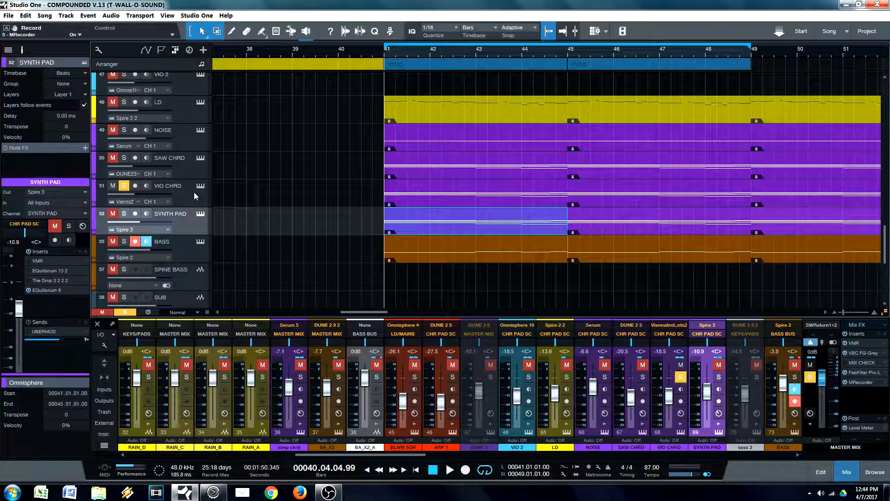
key("space")
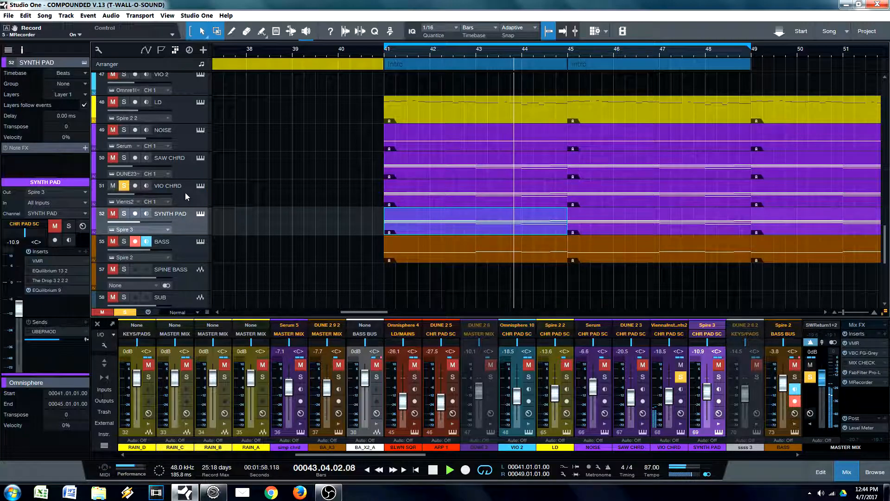
key("space")
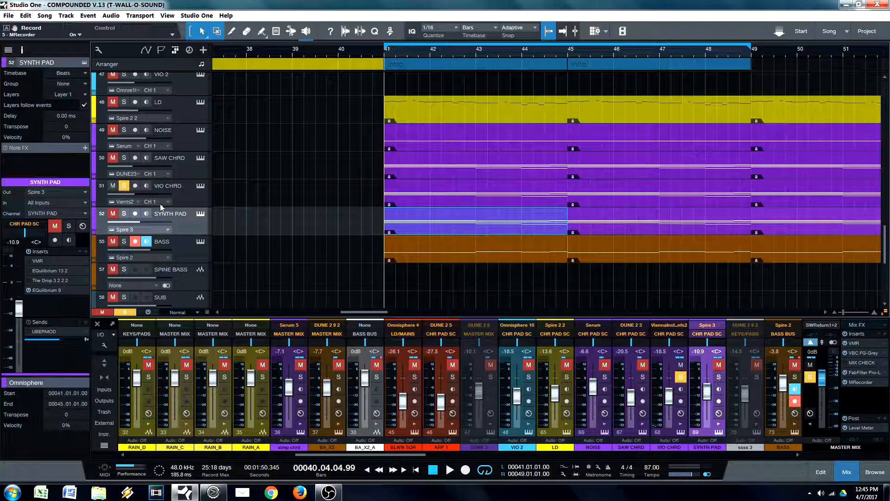
left_click(124, 213)
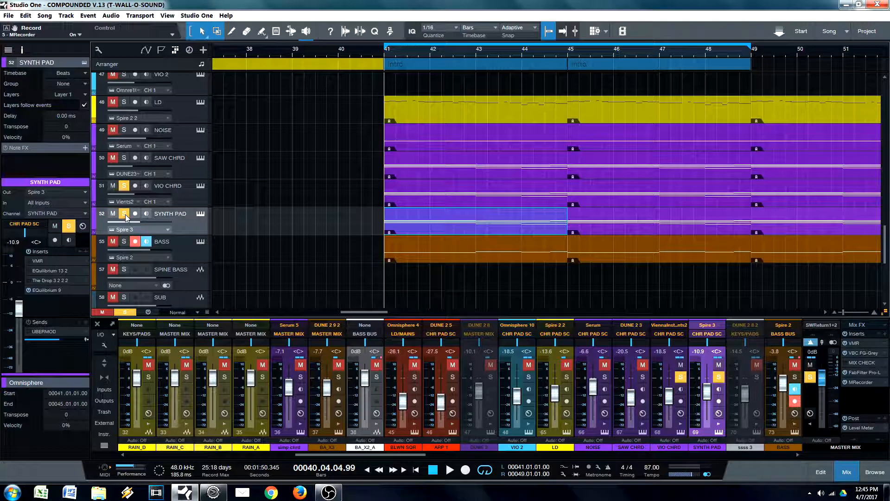
key("space")
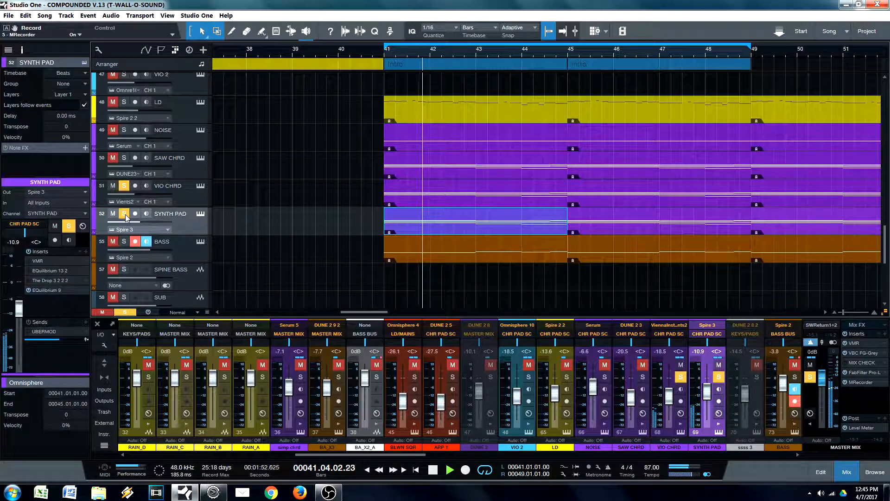
key("space")
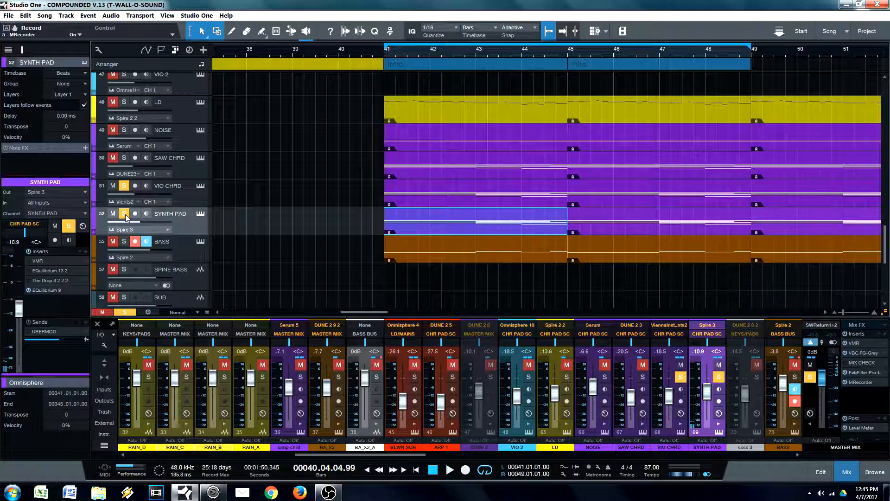
Step: Audition SAW CHRD soloed alone from bar 41, and again with VIO CHRD and SYNTH PAD soloed alongside it
left_click(124, 158, "ctrl")
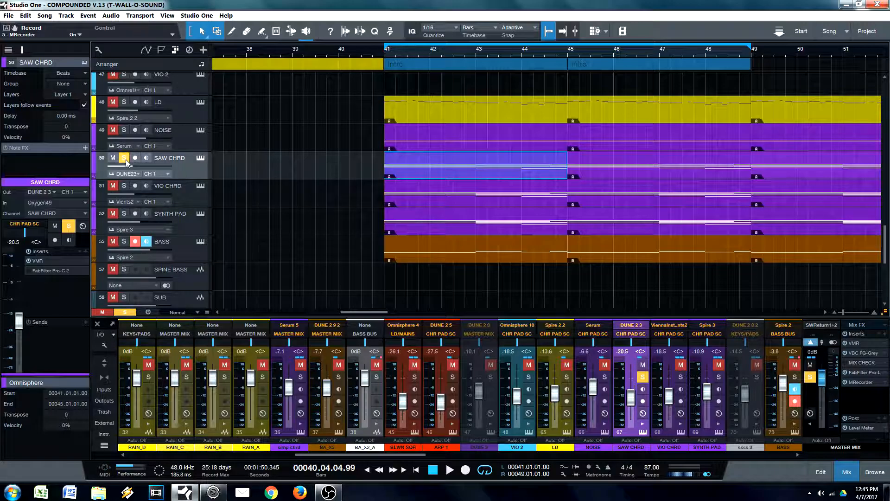
key("space")
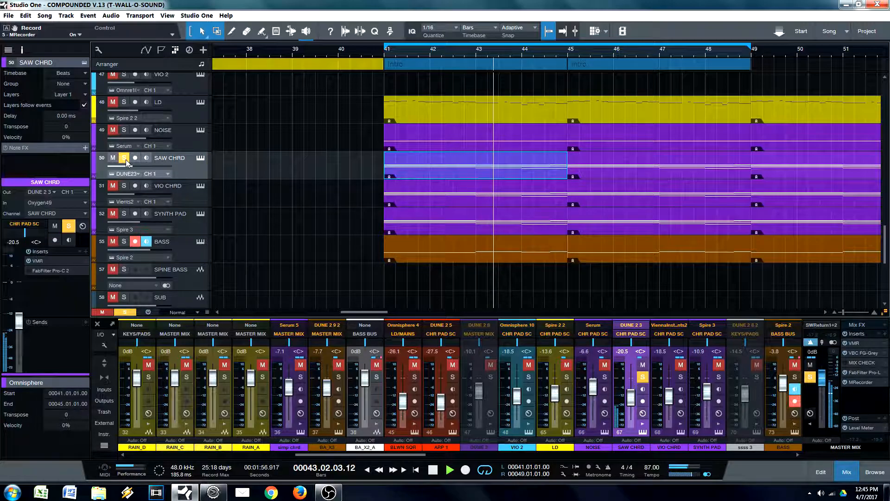
key("space")
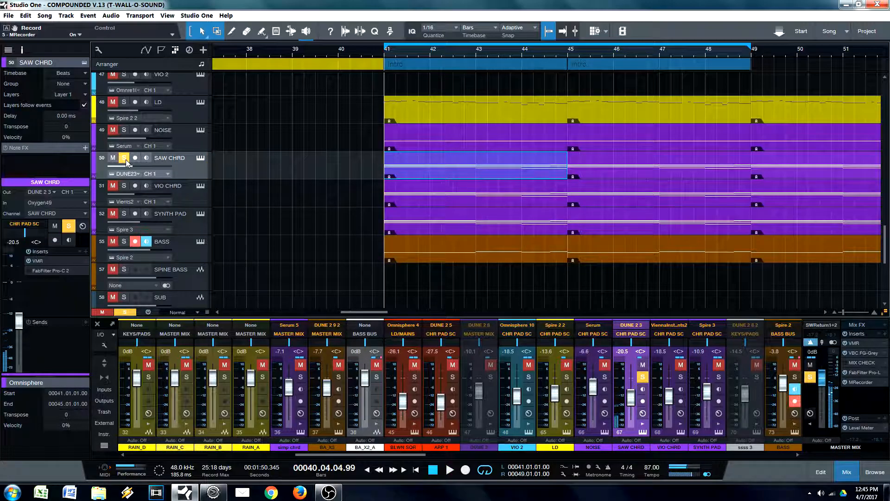
left_click(124, 186)
left_click(123, 213)
key("space")
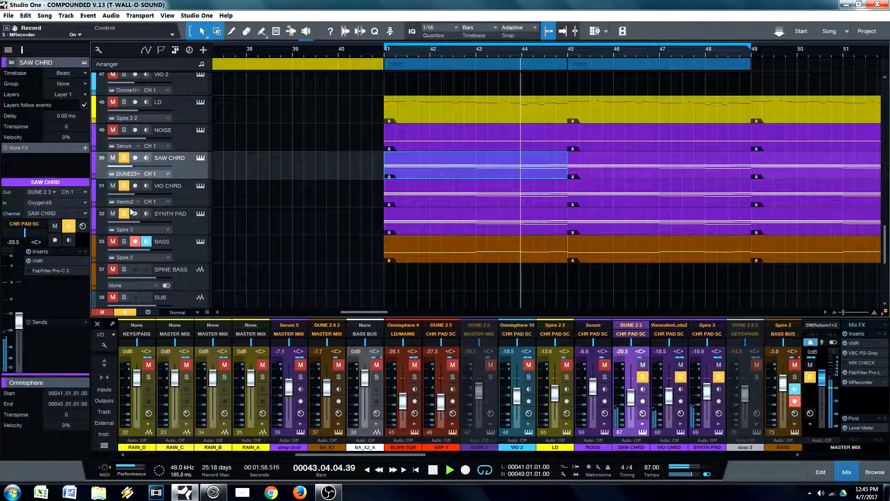
key("space")
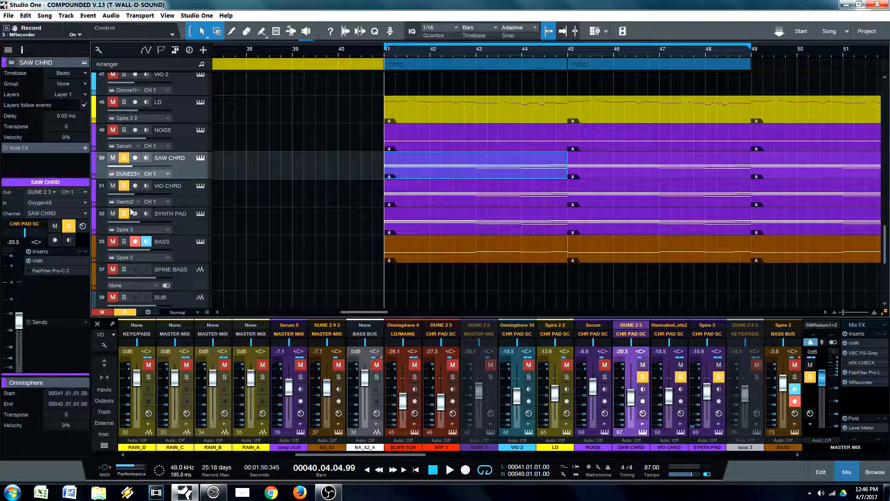
Step: Select the NOISE track, solo it in place of the three chord tracks, and audition it from bar 41
left_click(181, 141)
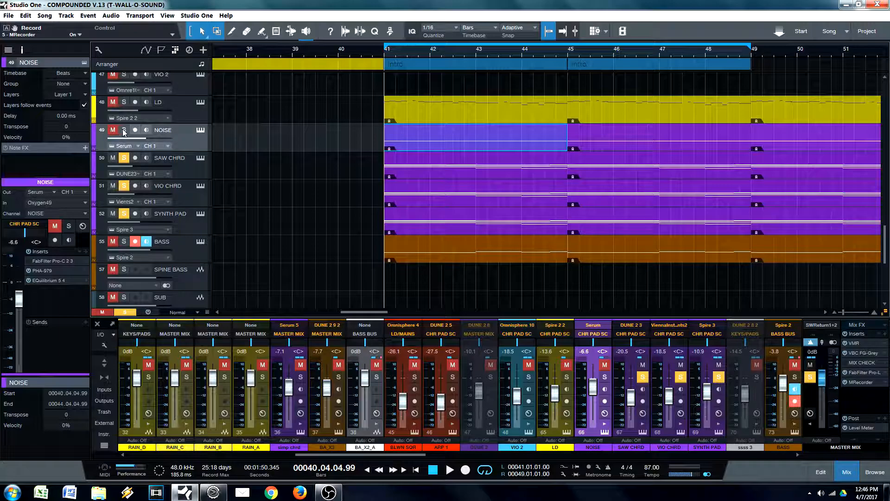
left_click(124, 131)
key("space")
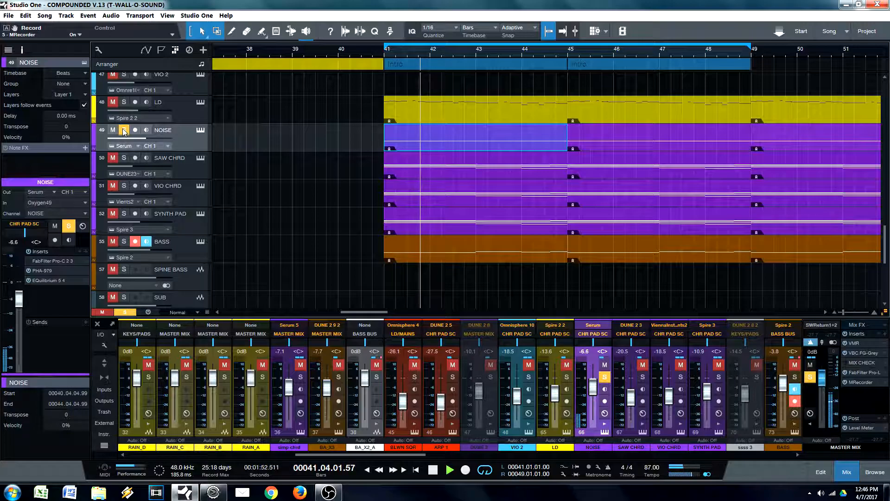
key("space")
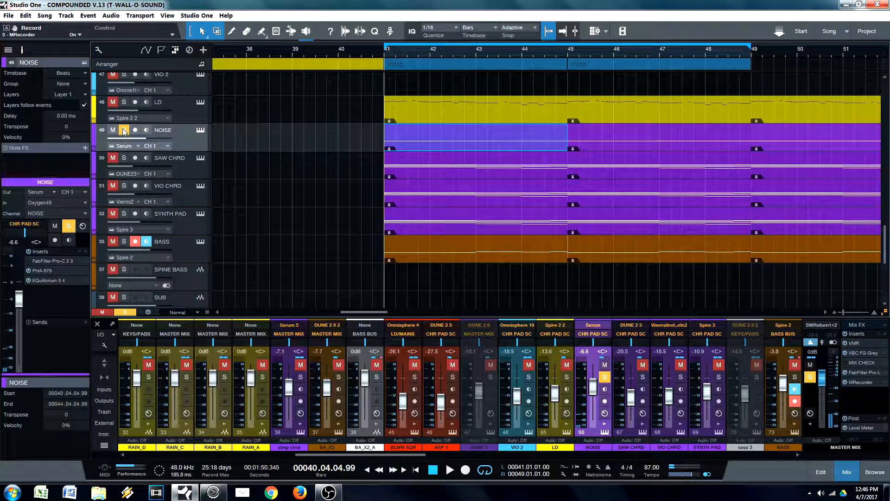
Step: Open the NOISE track's PHA-979 insert to examine its delay settings, and close it
double_click(46, 271)
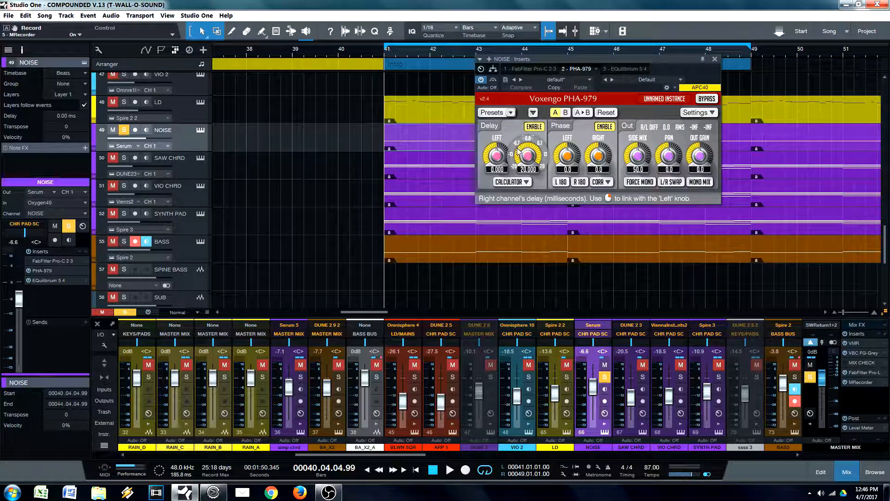
left_click(715, 59)
left_click(422, 140)
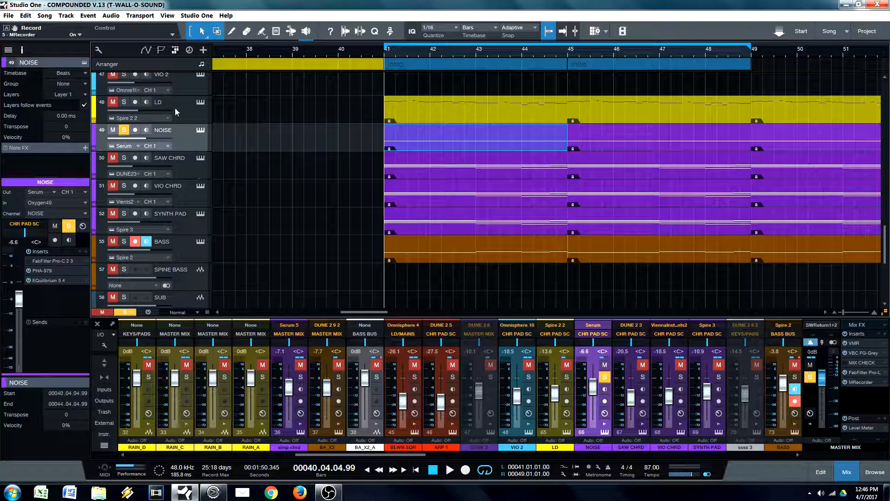
Step: Add SAW CHRD, VIO CHRD, SYNTH PAD and BASS to the NOISE solo and audition the five tracks from bar 41
left_click(123, 158)
left_click(124, 185)
left_click(123, 213)
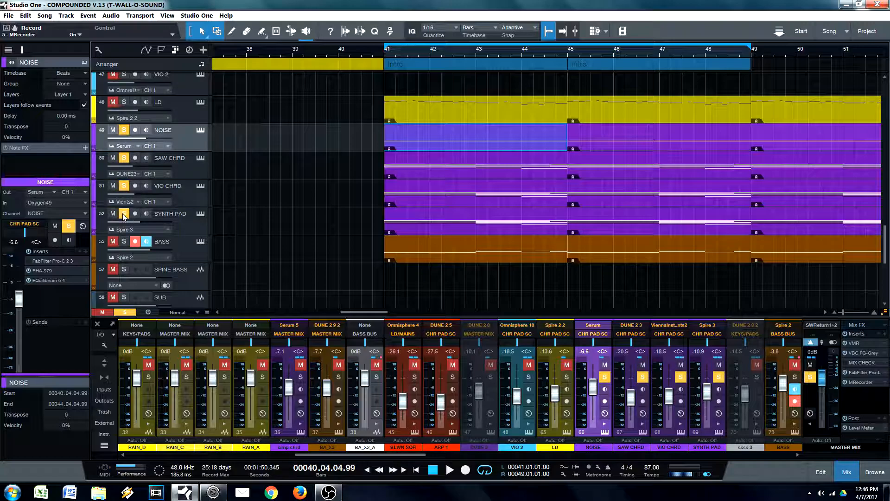
left_click(124, 241)
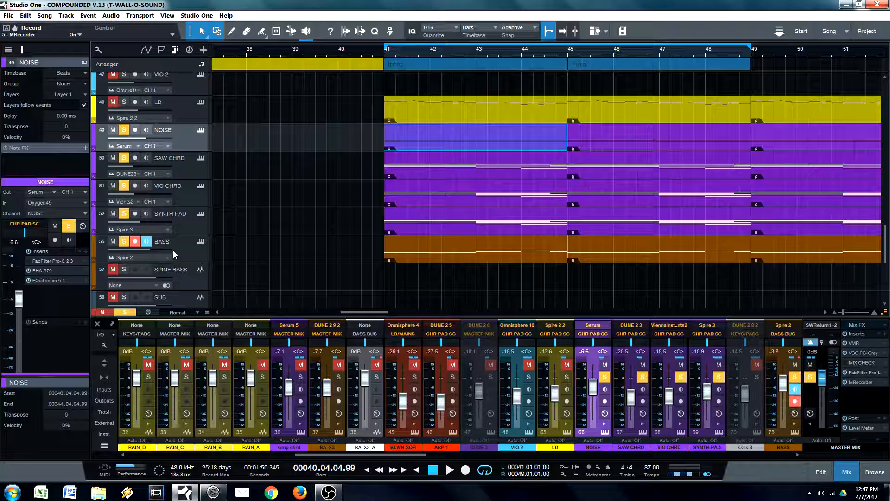
key("space")
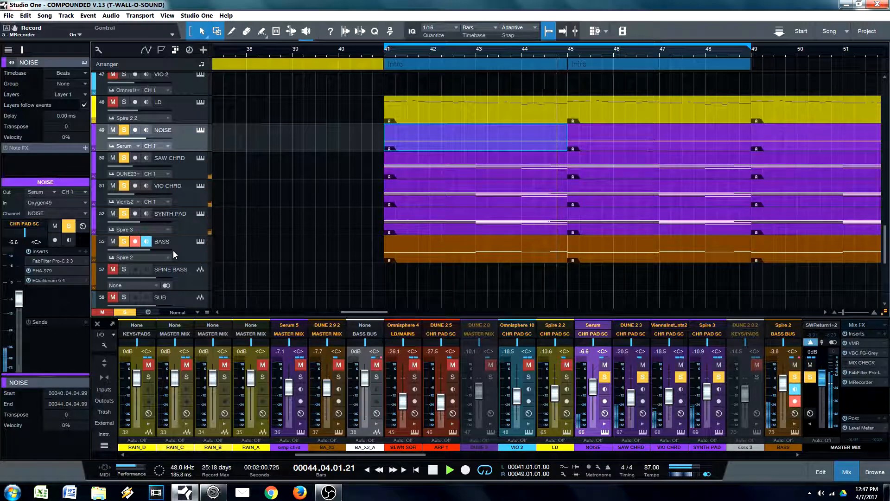
key("space")
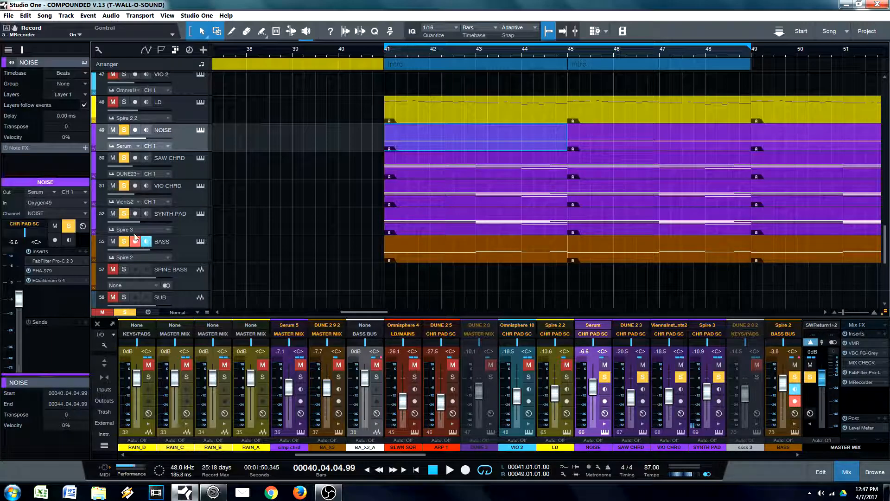
Step: Solo LD together with the chord and bass tracks, audition from bar 41, and isolate LD during playback
left_click(124, 102)
key("space")
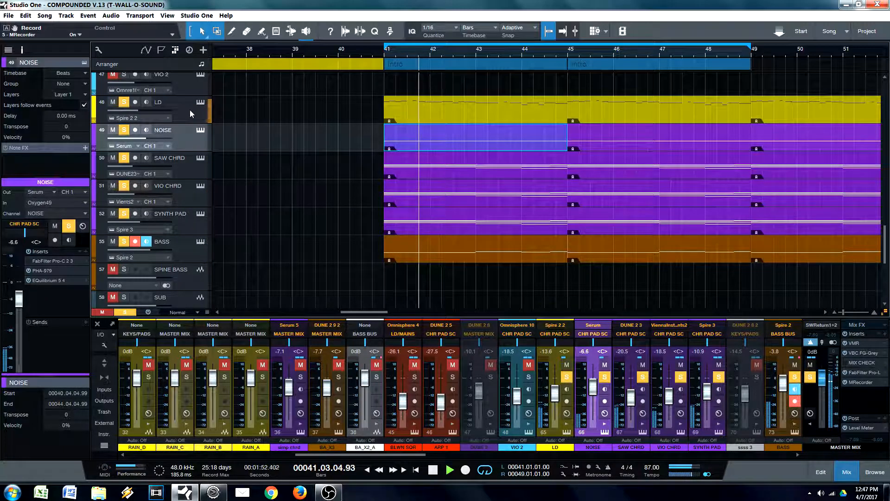
left_click(123, 102, "ctrl")
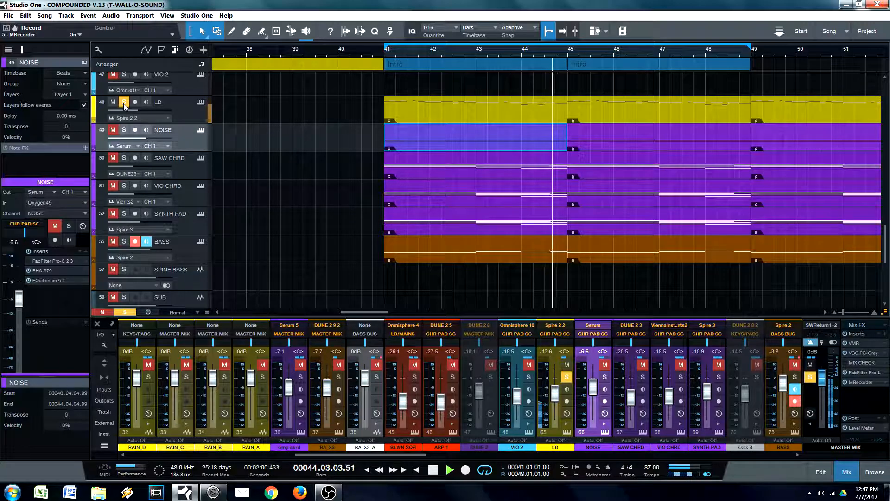
key("space")
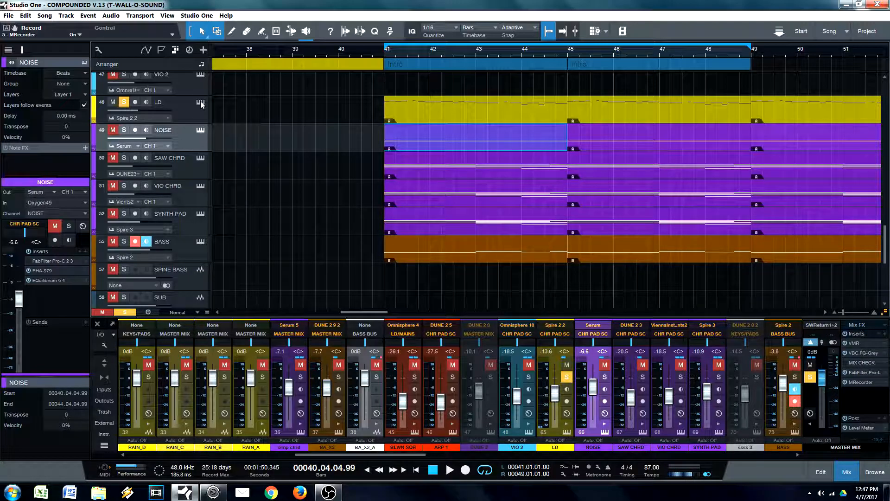
Step: Open the LD track's Spire instrument, examine its unison settings and modulation matrix, and close the instrument
left_click(200, 103)
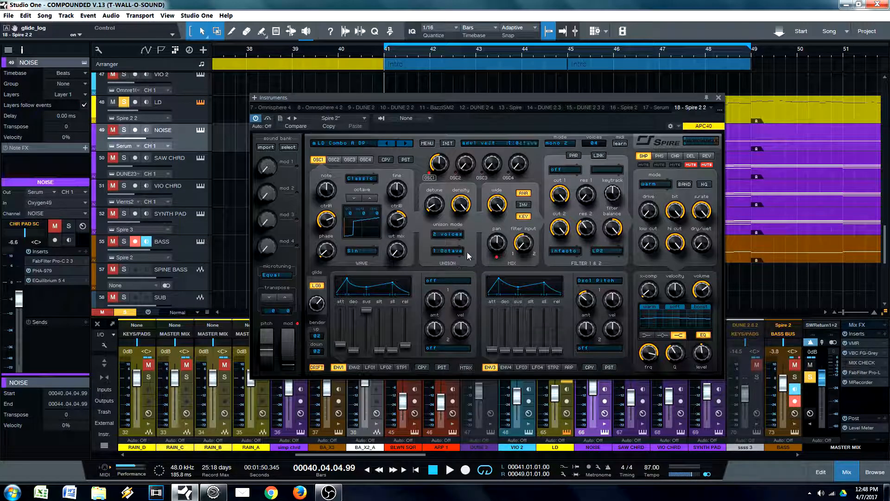
left_click(467, 366)
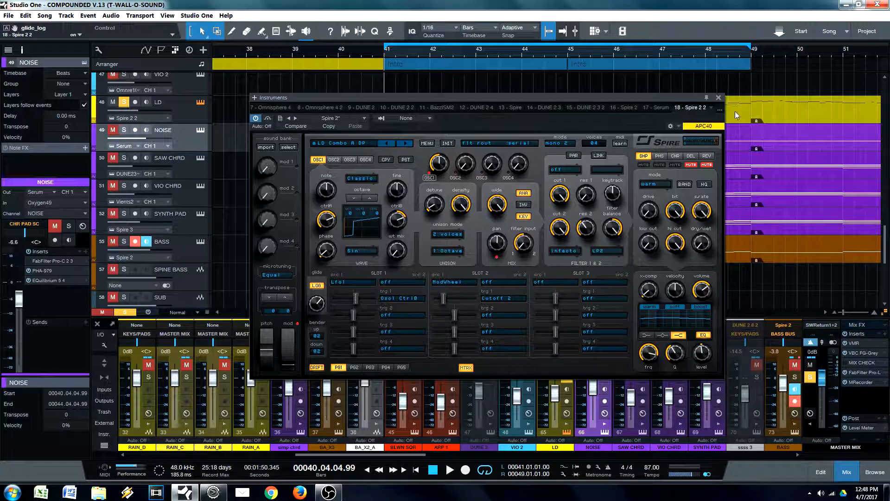
left_click(718, 97)
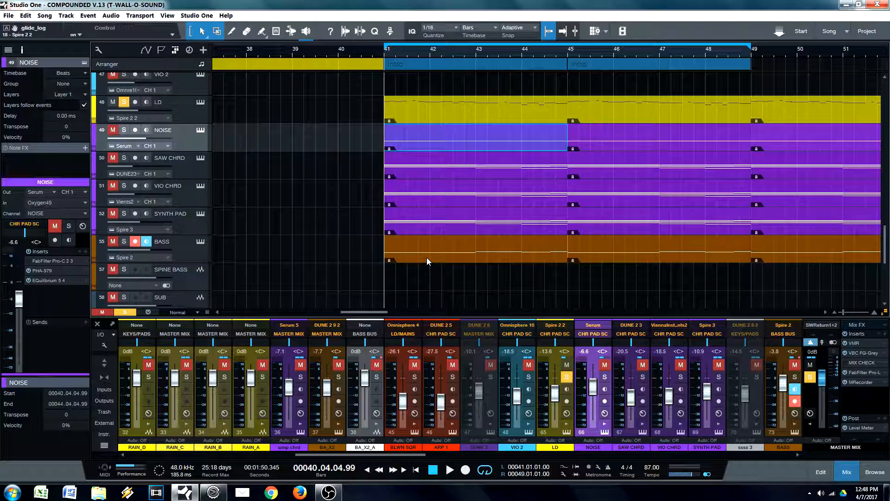
left_click(199, 103)
left_click(199, 102)
Step: Clear the LD solo and solo SYNTH PAD, VIO CHRD and SAW CHRD together
left_click(193, 250)
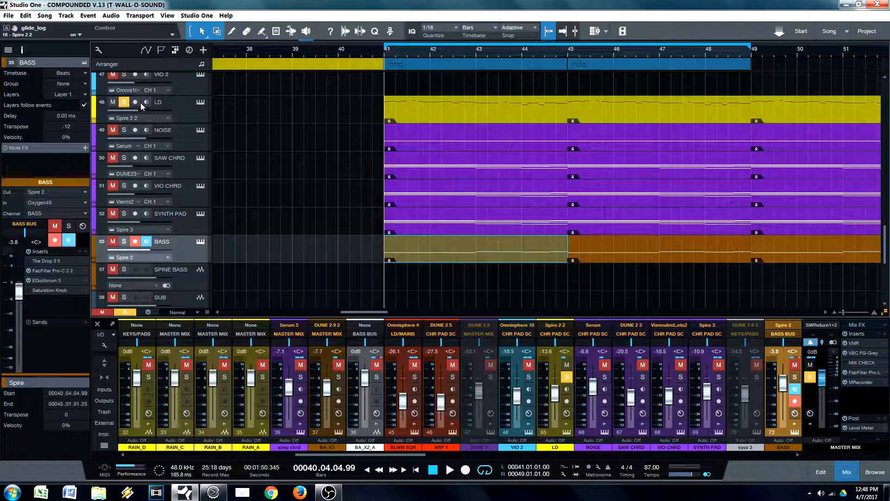
left_click(125, 102)
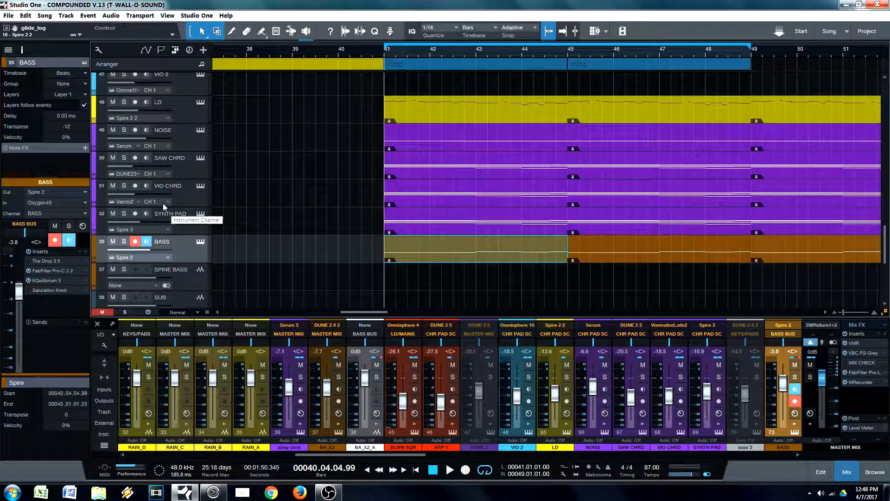
left_click(124, 214)
left_click(124, 185)
left_click(124, 158)
Step: Select the SAW CHRD, VIO CHRD and SYNTH PAD tracks together and change their track colour to dark blue
left_click(188, 168)
left_click(185, 221, "shift")
left_click(93, 223)
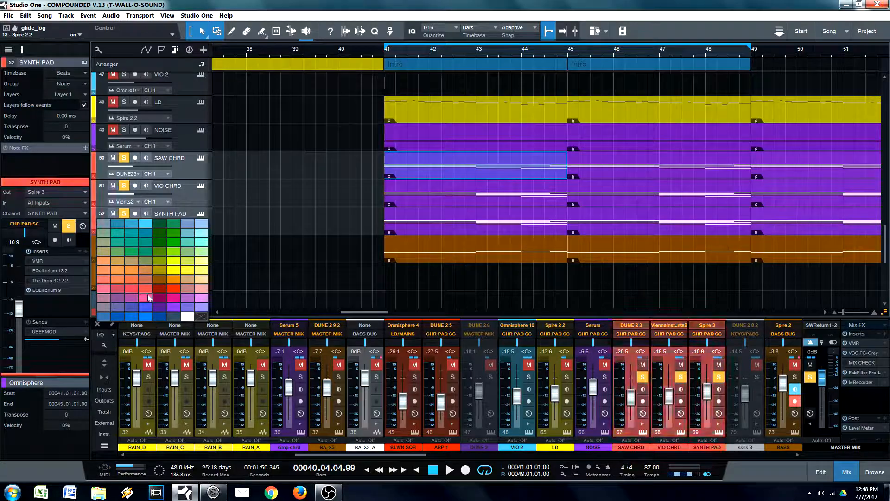
left_click(163, 316)
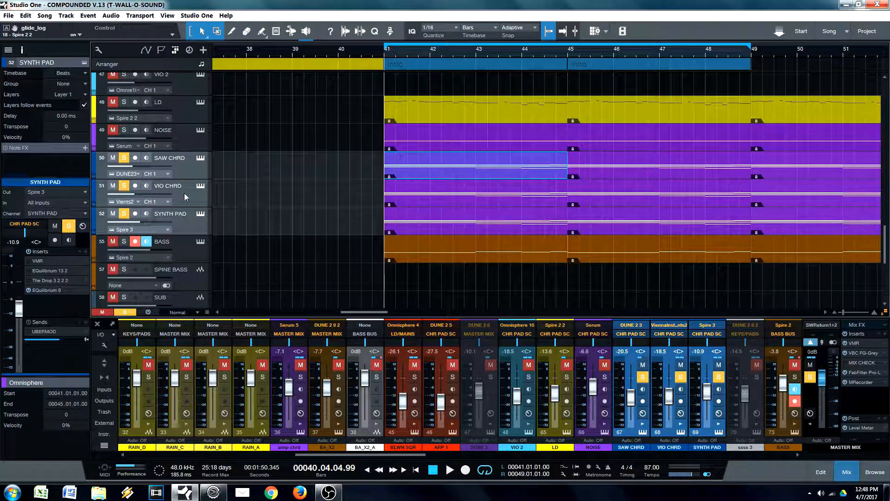
Step: Recolour the SAW CHRD, VIO CHRD and SYNTH PAD events between bars 41 and 53 dark blue to match their tracks
left_click_drag(396, 49, 323, 44)
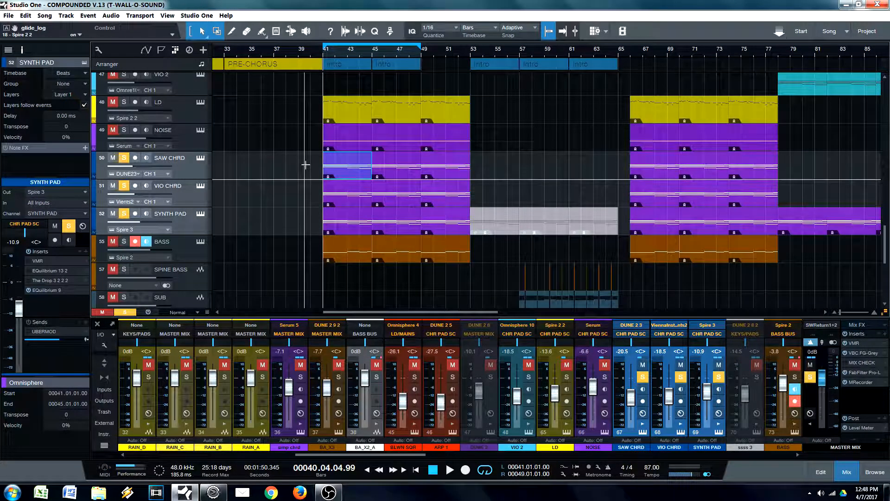
left_click_drag(313, 168, 469, 224)
right_click(454, 221)
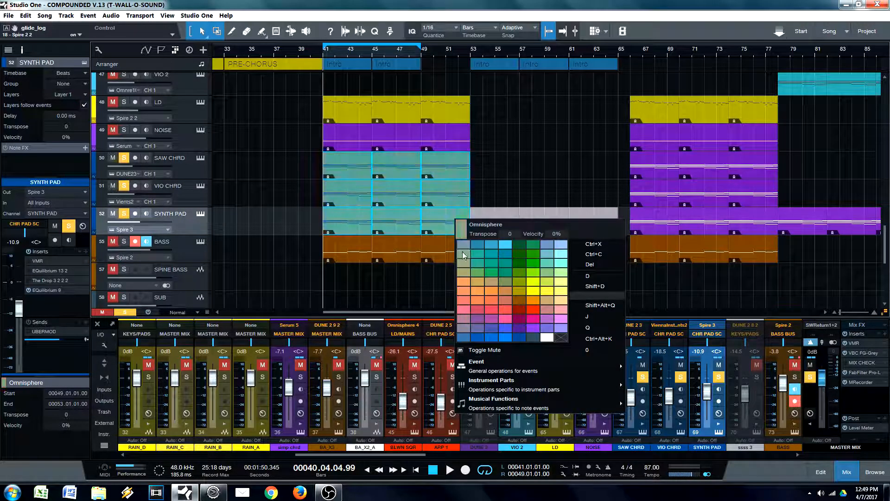
left_click(518, 337)
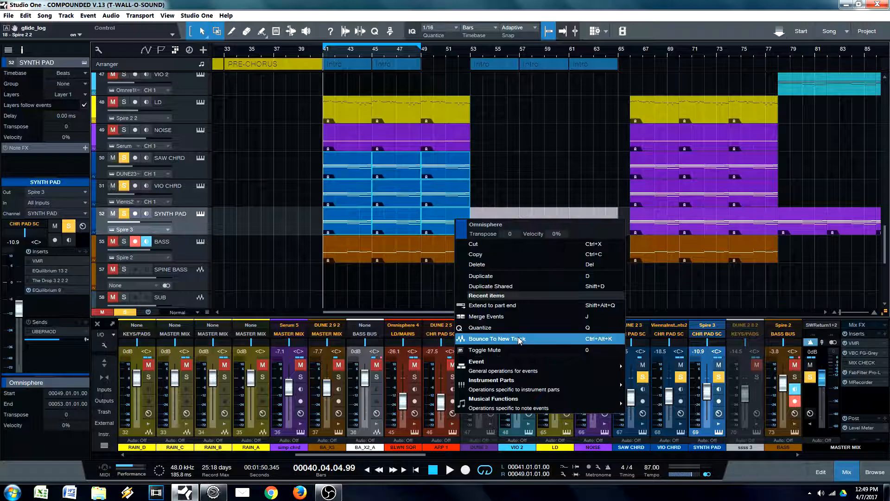
left_click(351, 226)
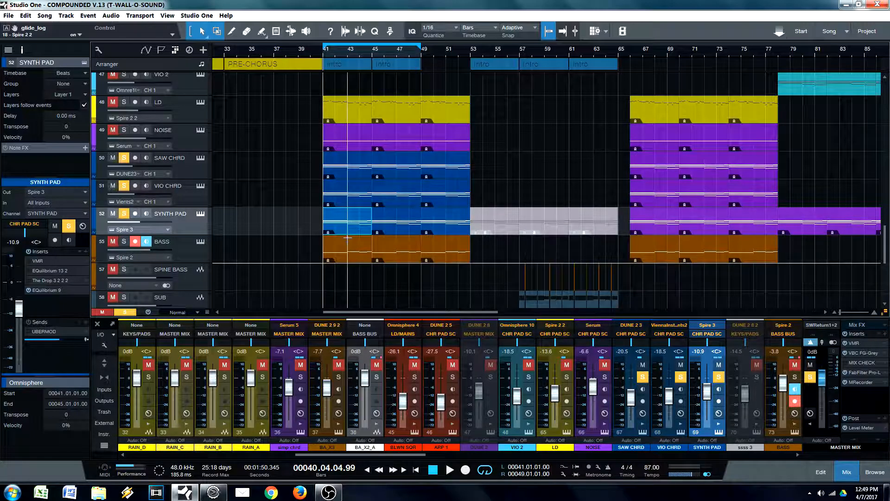
Step: Reselect the three blue chord tracks, from SAW CHRD through SYNTH PAD, in the track list
left_click(192, 157)
left_click(194, 193)
left_click(199, 159)
left_click(200, 158)
left_click(191, 173)
left_click(195, 229, "shift")
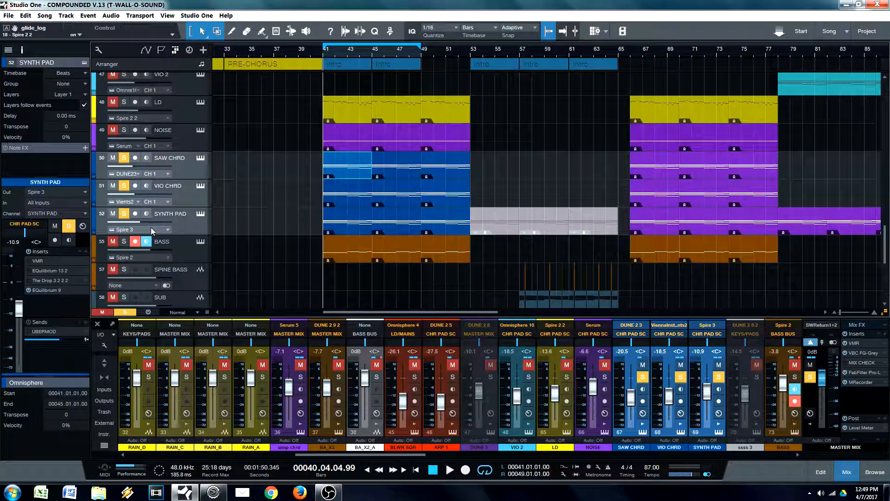
Step: Solo SYNTH PAD on its own and audition it from bar 41
left_click(339, 229)
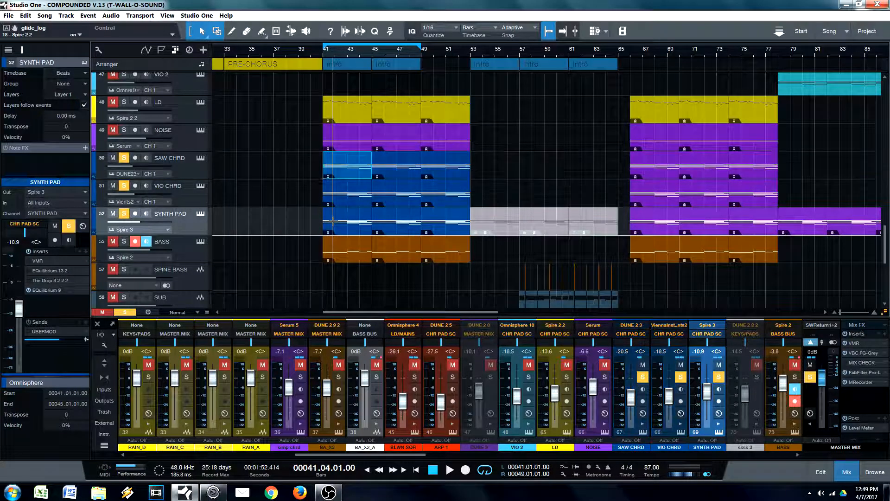
key("l")
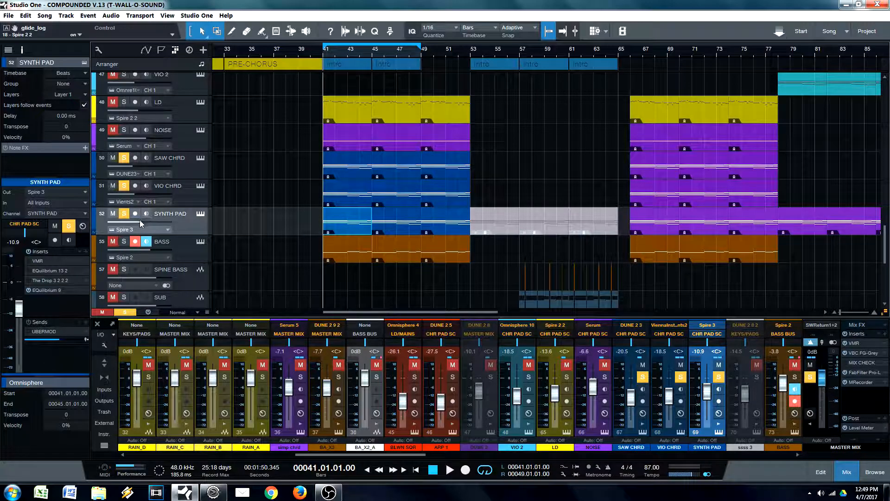
left_click(126, 217, "ctrl")
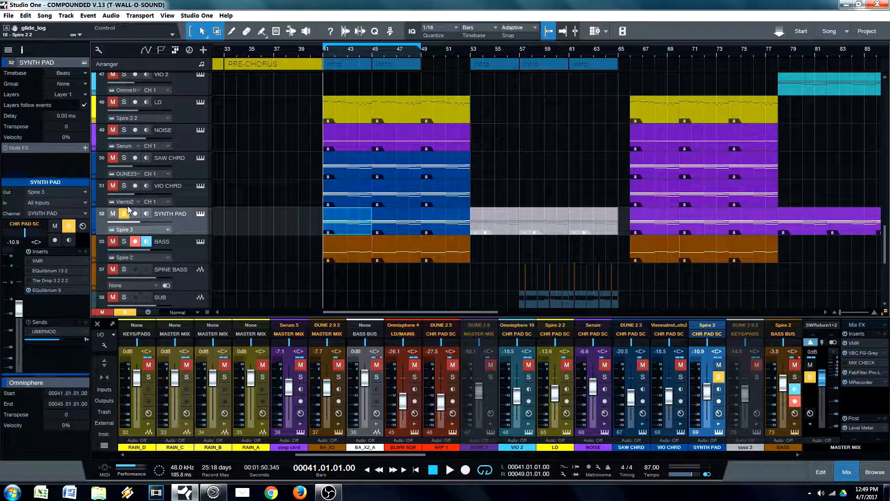
key("space")
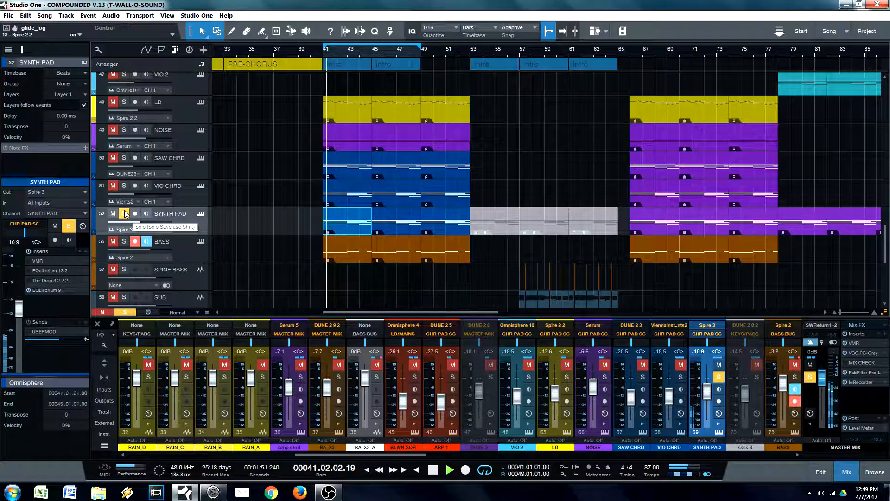
key("space")
Step: Switch the solo to VIO CHRD alone and audition its event from bar 41
left_click(124, 186, "ctrl")
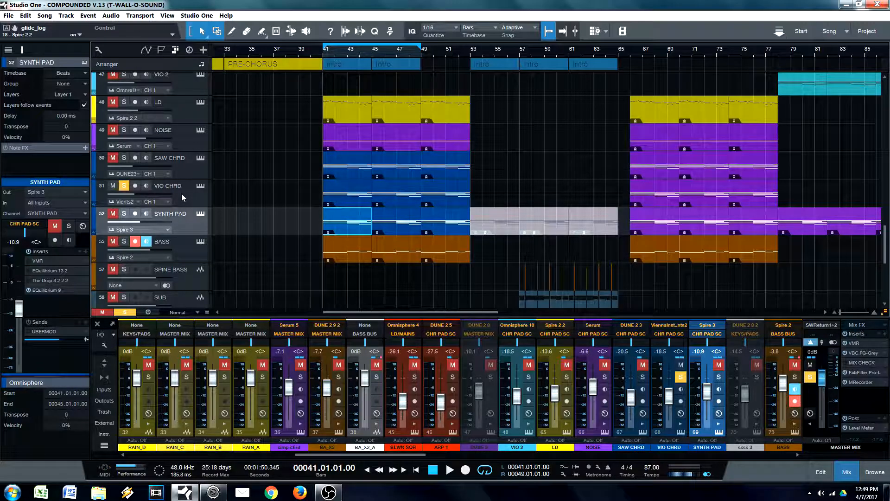
left_click(349, 204)
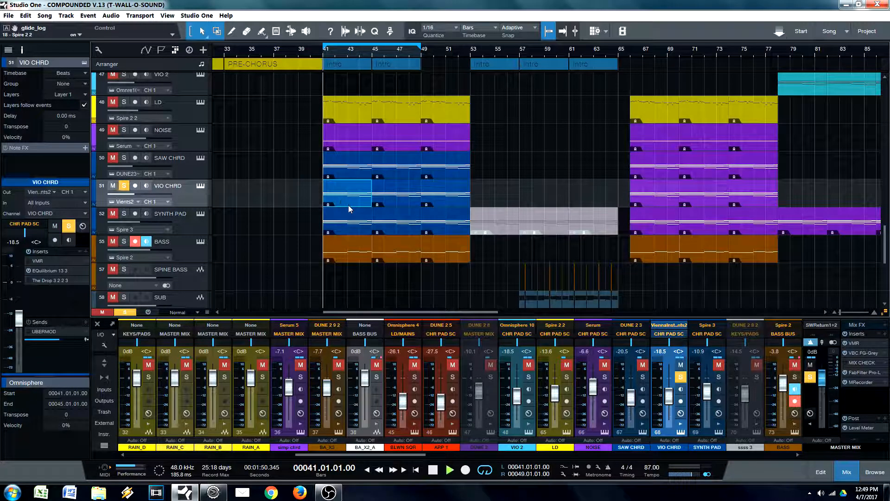
key("space")
key("space")
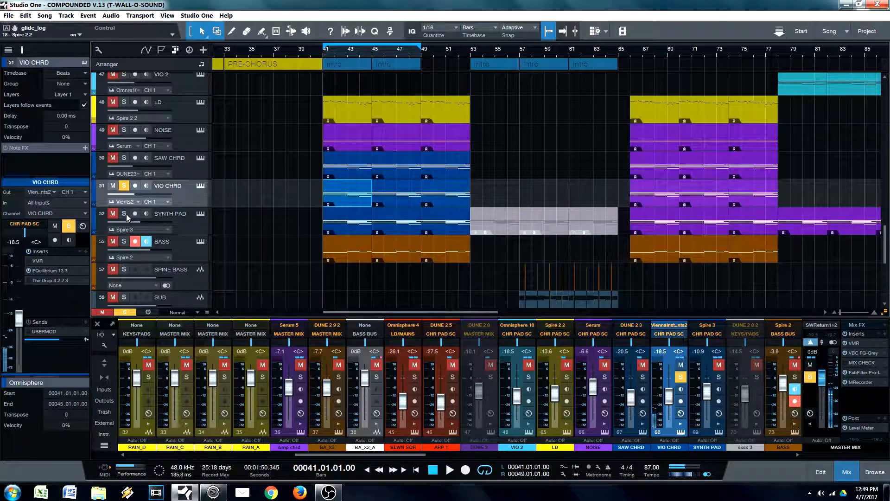
Step: Rename the SYNTH PAD track as SOFT GENTLE
double_click(170, 213)
type("SOFT GENTEL")
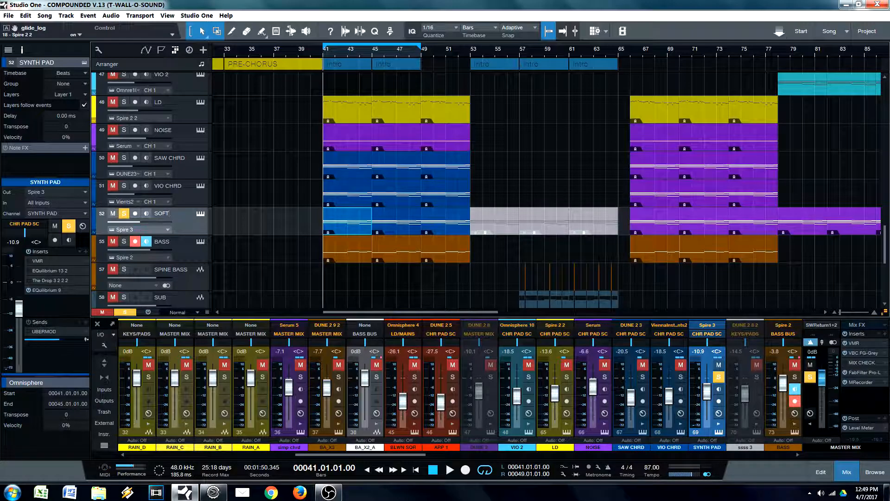
key("BackSpace")
key("BackSpace")
type("LE")
key("Return")
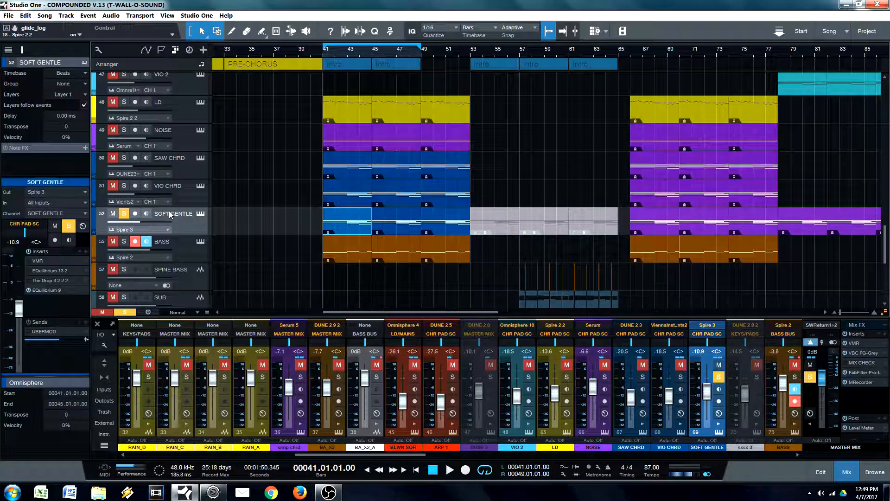
Step: Rename the VIO CHRD track as MID RANGE-FO
double_click(170, 185)
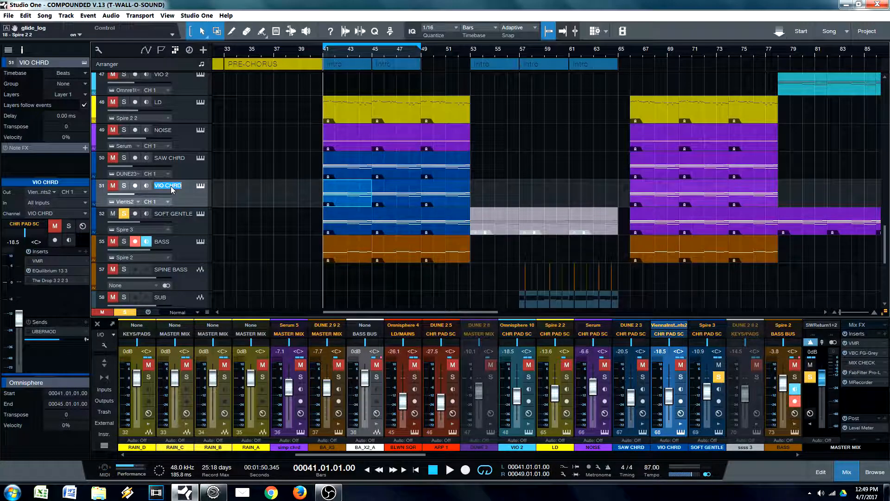
type("V")
type("MID")
type(" RAN")
type("GE-FO")
key("Return")
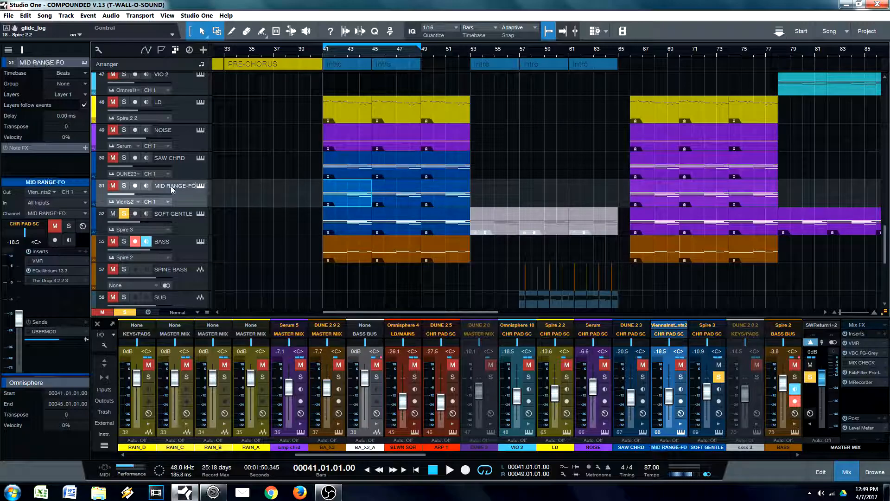
Step: Rename the SAW CHRD track as FORWARD
left_click(173, 160)
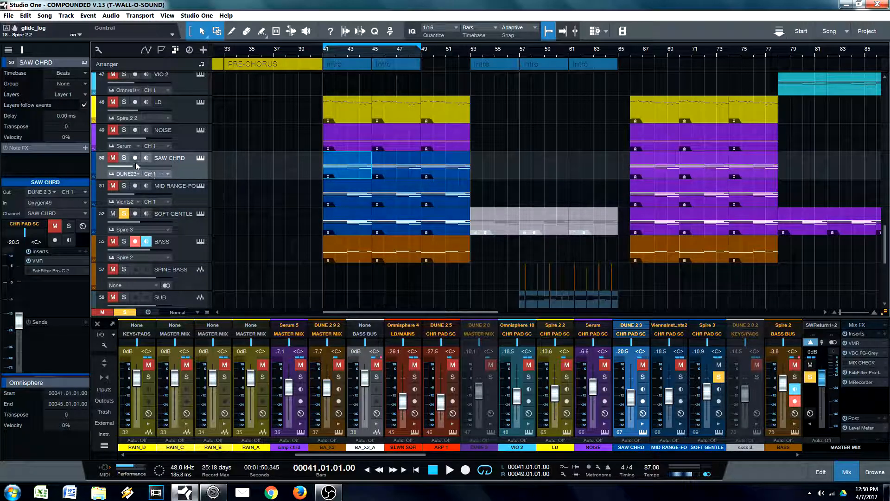
double_click(174, 158)
type("FORWARD")
key("Return")
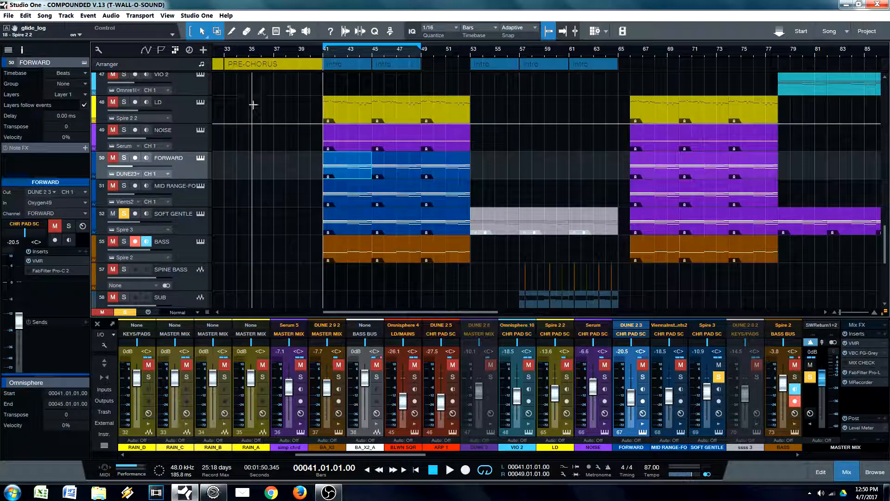
Step: Rename the NOISE track as NOISE-FO
double_click(165, 129)
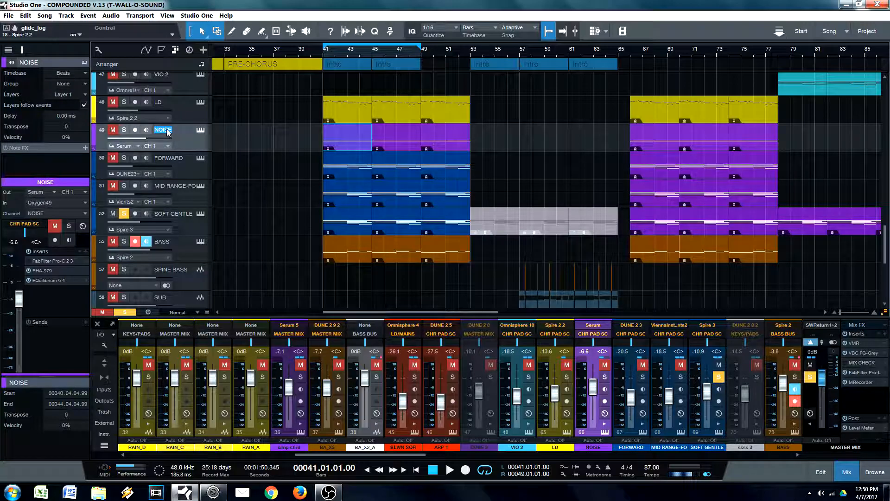
key("End")
type("-")
key("Return")
Step: Clear the SOFT GENTLE solo and play all layers of the section together from bar 41
left_click(193, 227)
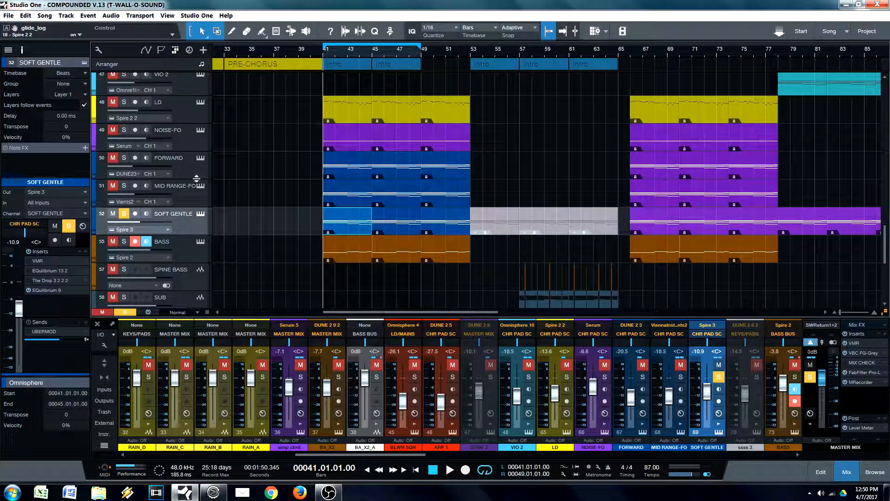
left_click(343, 227)
left_click(124, 213)
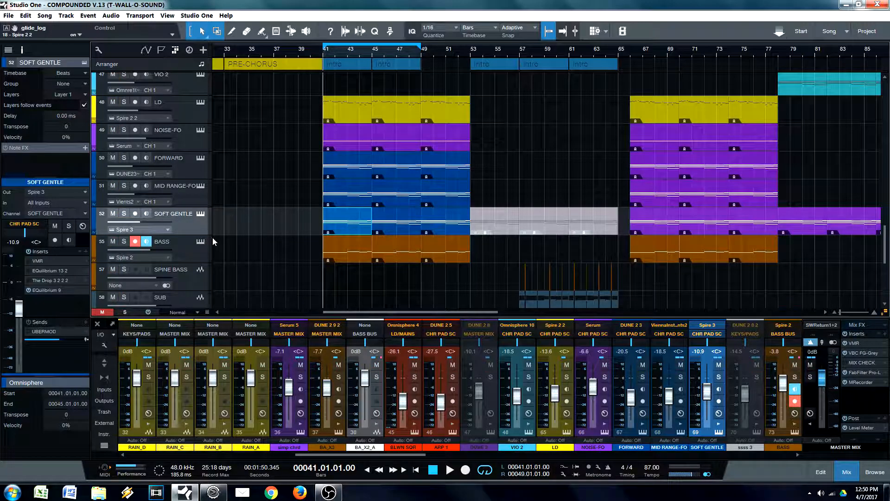
key("space")
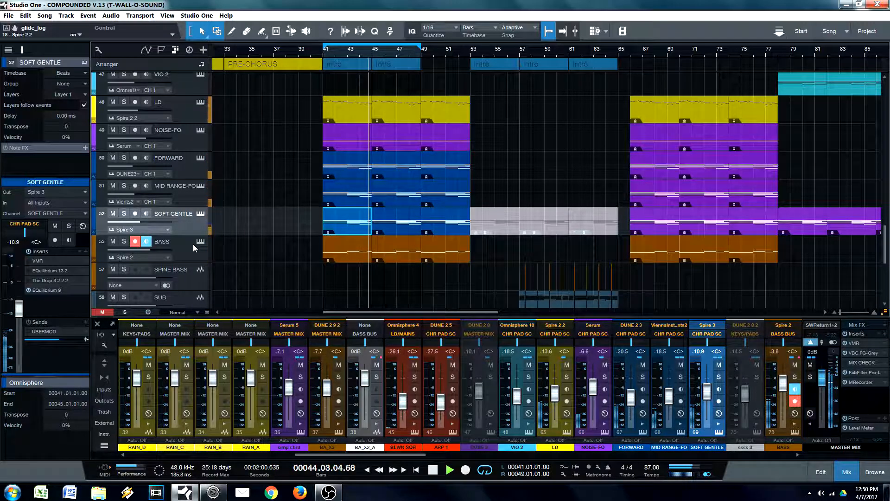
key("space")
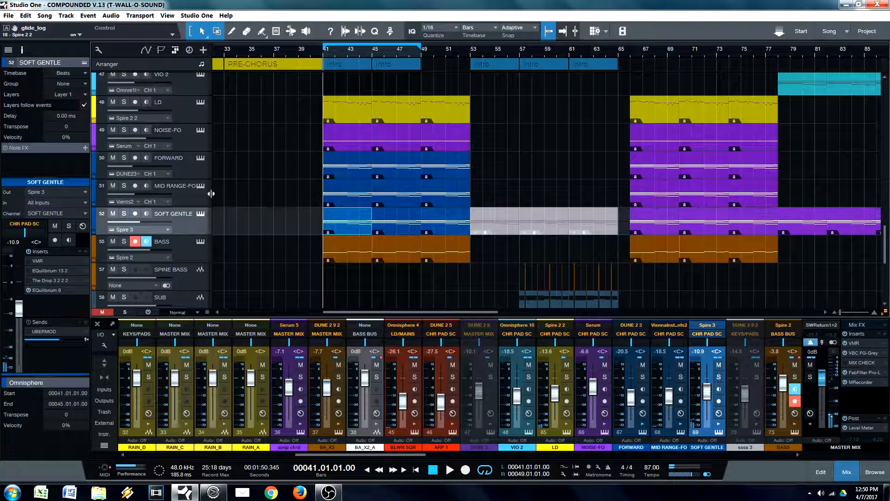
Step: Select the MID RANGE-FO track among the chord layers and solo it
left_click(193, 171)
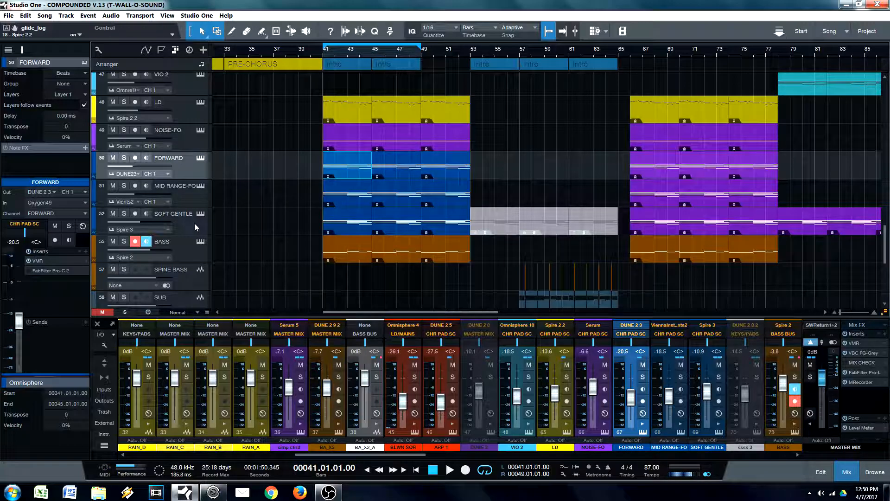
left_click(338, 224)
left_click(182, 220)
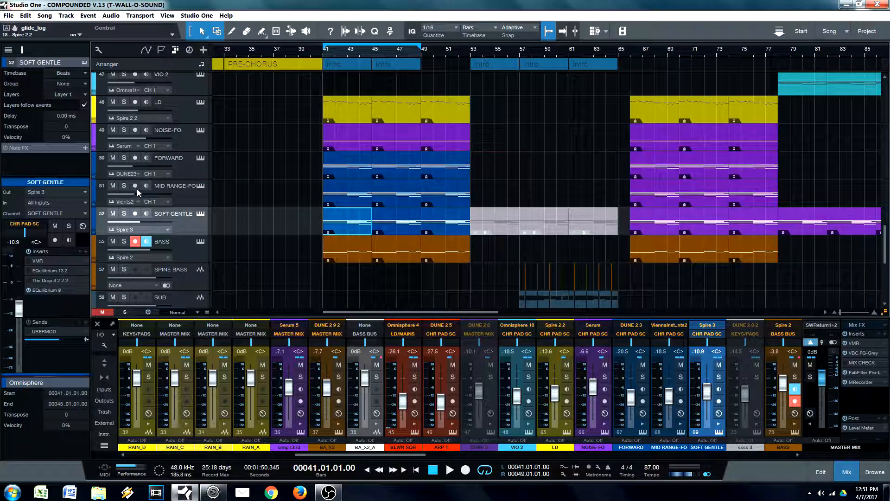
left_click(200, 191)
left_click(125, 185)
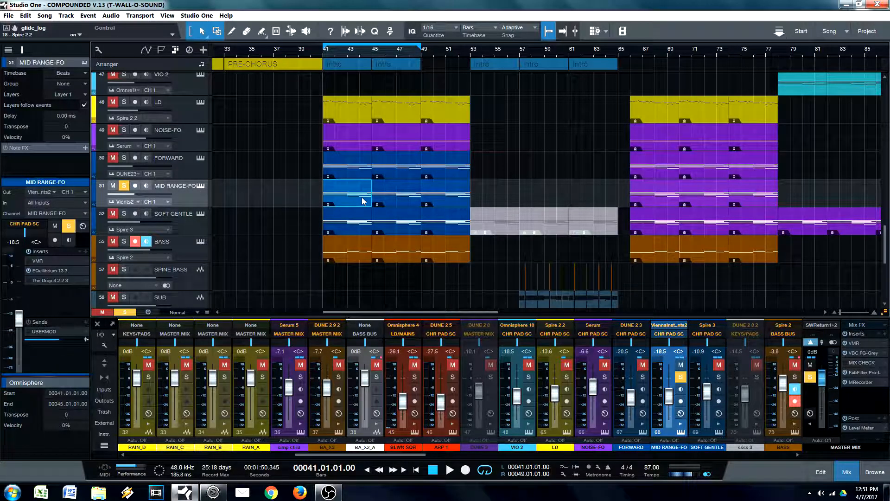
Step: Examine the chord notes of the MID RANGE-FO event at bar 41 in the note editor, then return to the mixer
double_click(347, 198)
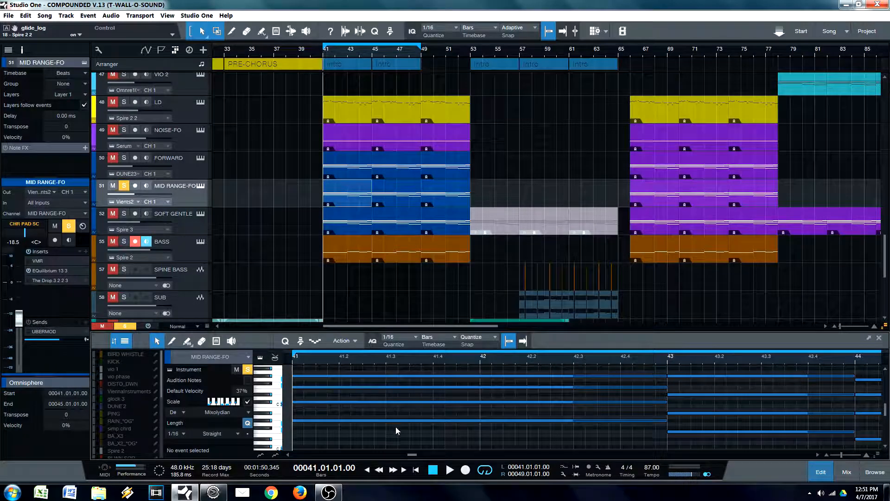
scroll(398, 424, "down", 2)
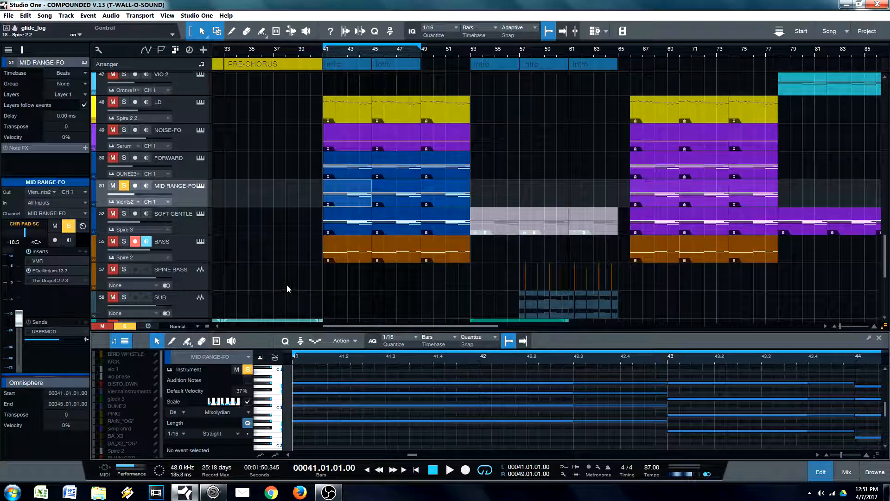
key("F3")
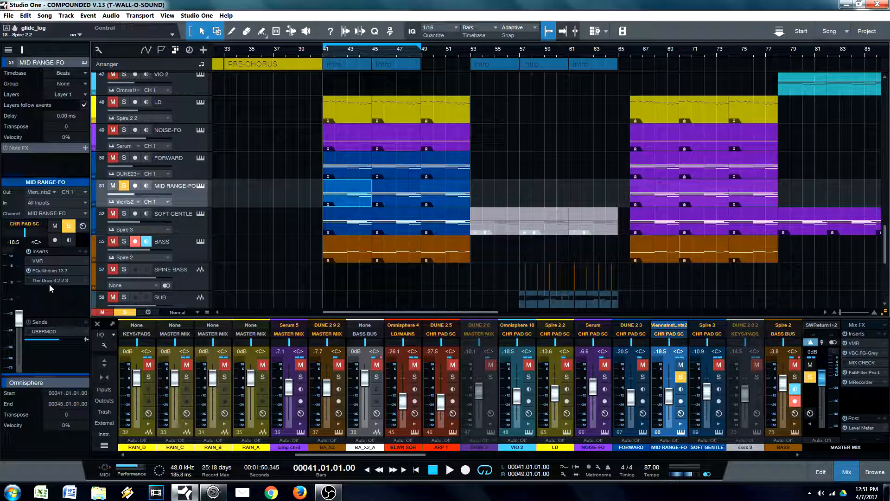
Step: Open the EQuilibrium insert on MID RANGE-FO and audition the track while watching its EQ curve and spectrum
left_click(43, 269)
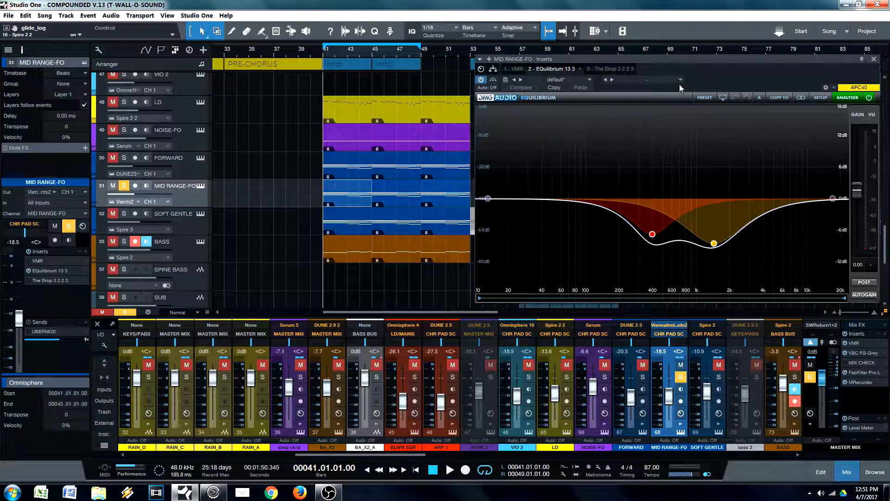
left_click_drag(708, 59, 780, 43)
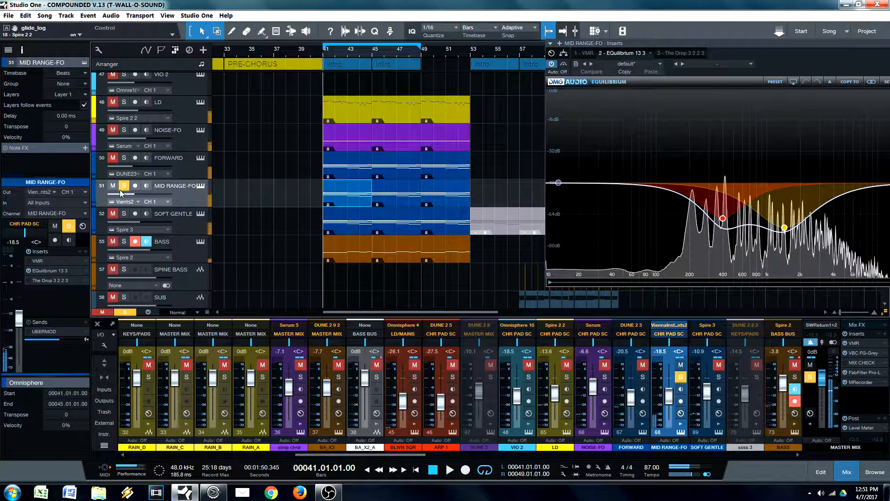
key("space")
Step: Solo SOFT GENTLE and FORWARD alongside MID RANGE-FO during playback
key("space")
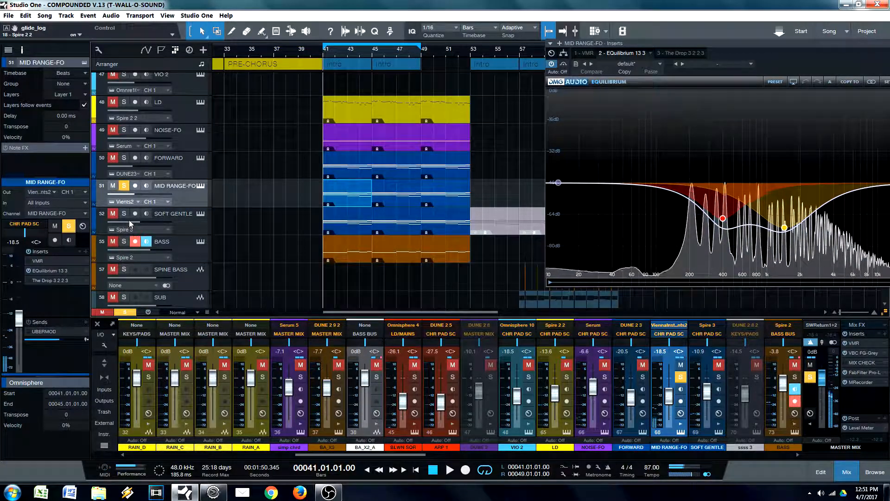
left_click(127, 215)
key("space")
left_click(125, 159)
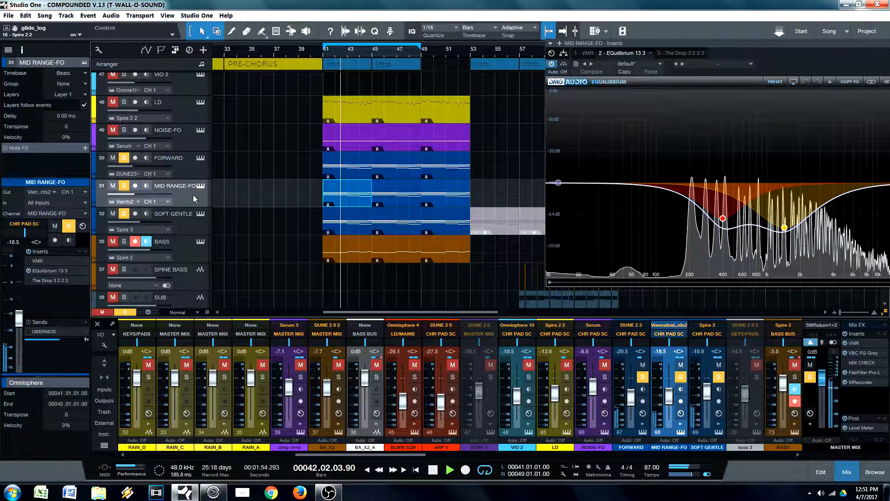
Step: Take MID RANGE-FO out of the solo group, add NOISE-FO and BASS during playback, and stop
left_click(124, 186)
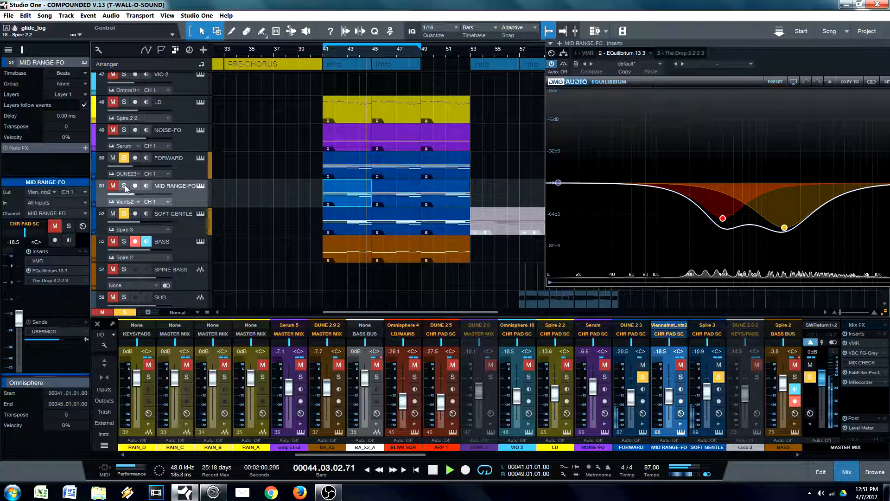
left_click(124, 130)
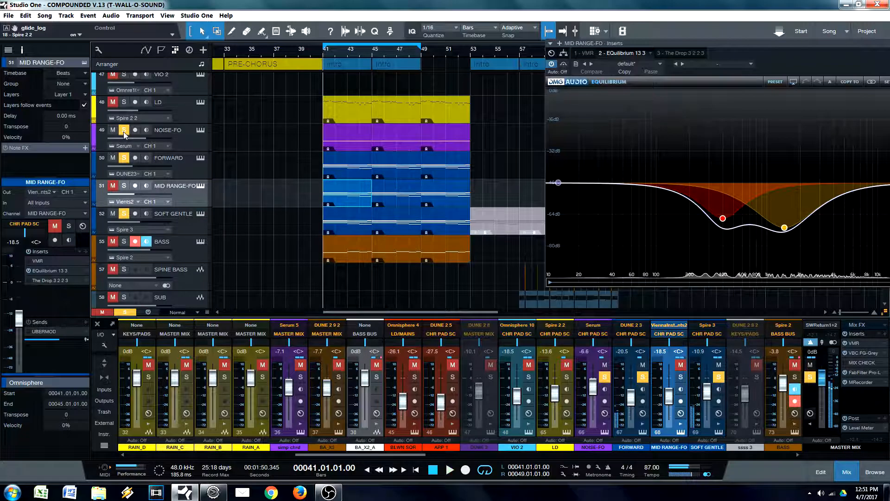
left_click(125, 242)
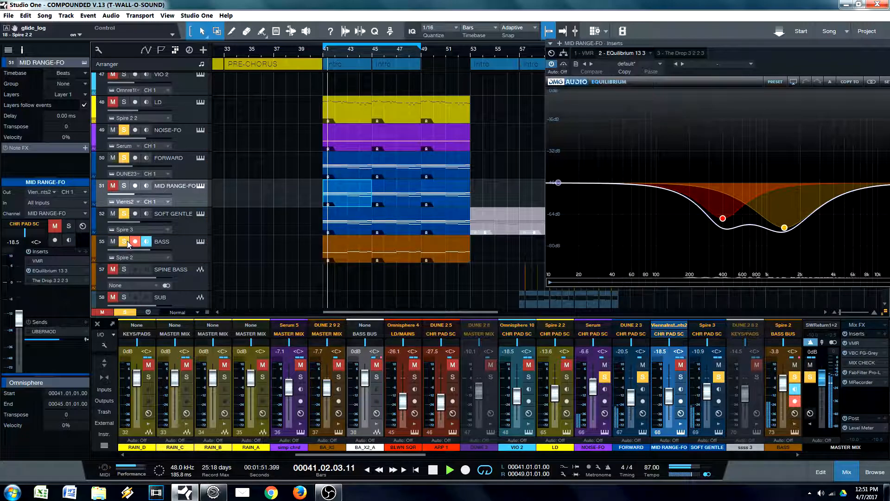
key("space")
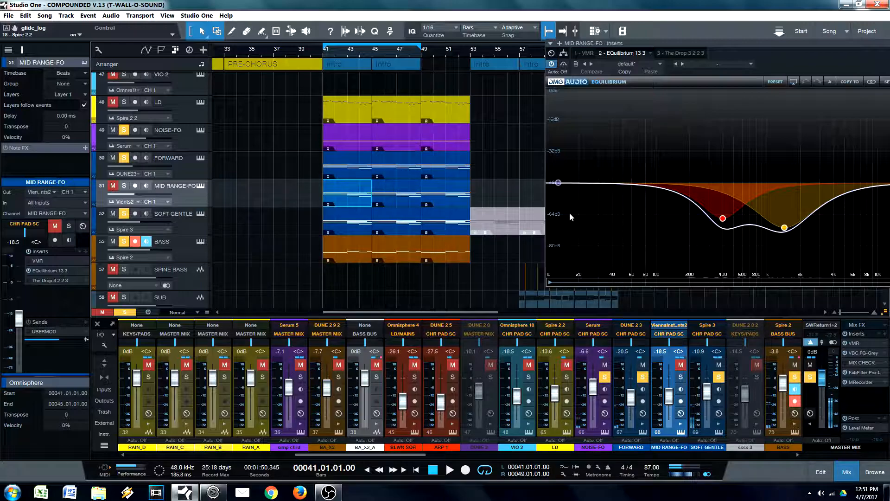
Step: Add MID RANGE-FO and LD to the soloed tracks and close the EQuilibrium window
left_click_drag(818, 62, 748, 57)
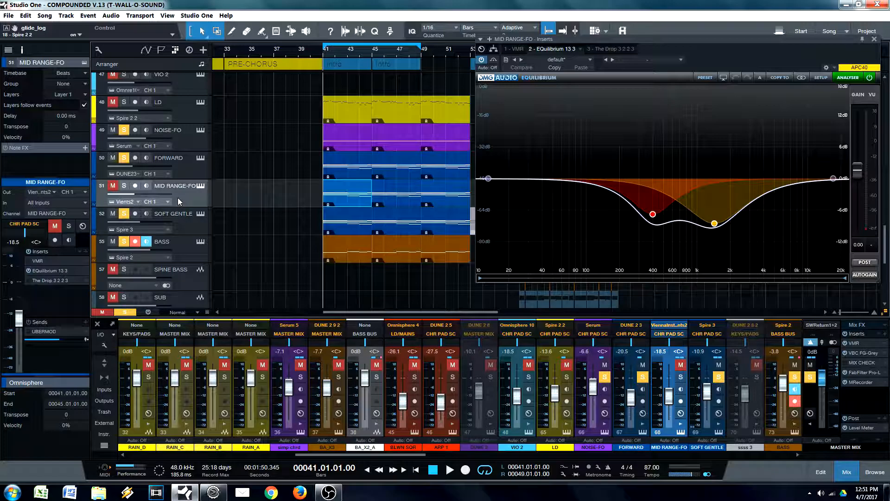
left_click(123, 185)
left_click(125, 103)
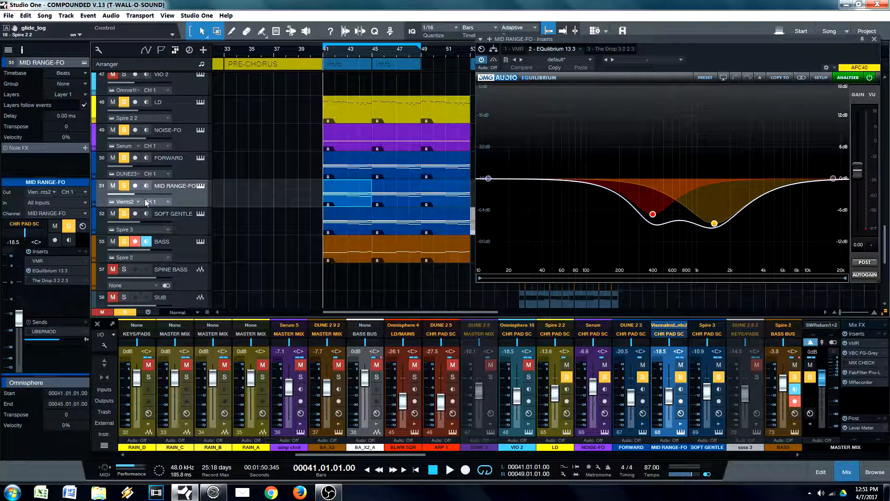
left_click(49, 271)
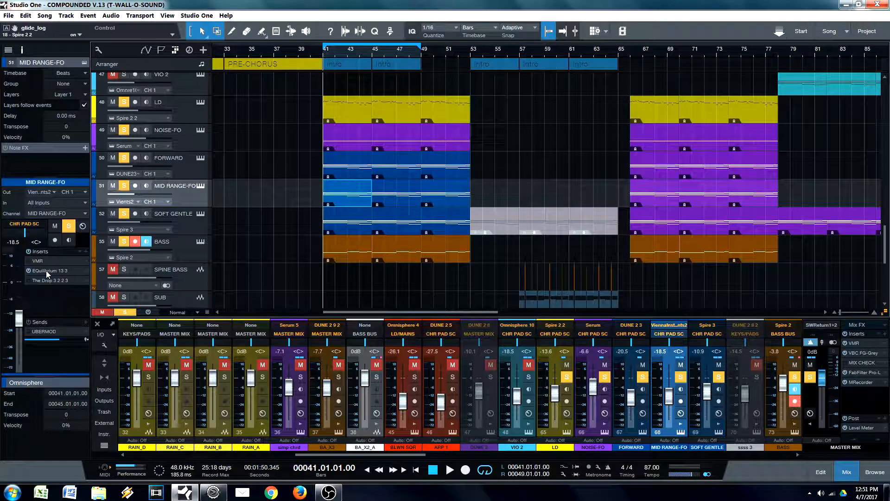
Step: Enable a 12 dB high-pass band at about 285 Hz in MID RANGE-FO's EQuilibrium and play the soloed layers
left_click(48, 270)
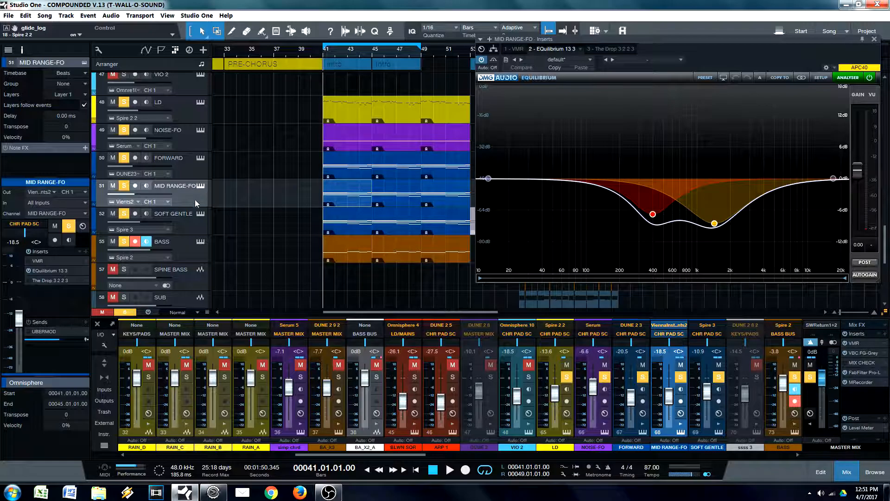
left_click(488, 178)
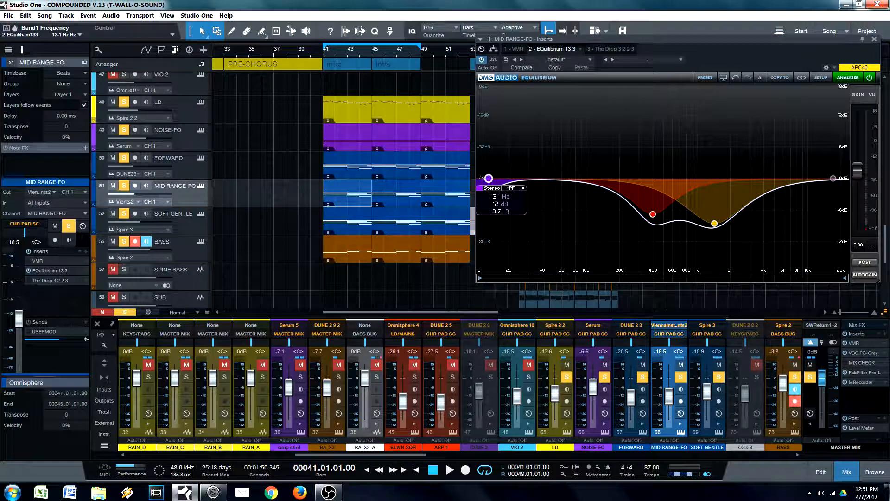
left_click_drag(497, 200, 636, 178)
key("space")
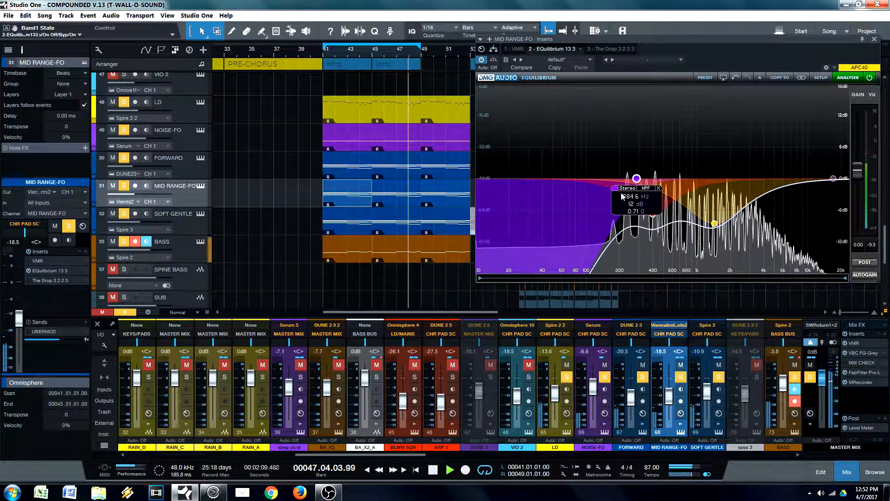
Step: Clear all solos, compare the mix with MID RANGE-FO's high-pass band off and on, and lower its frequency to 258.5 Hz
left_click(130, 313)
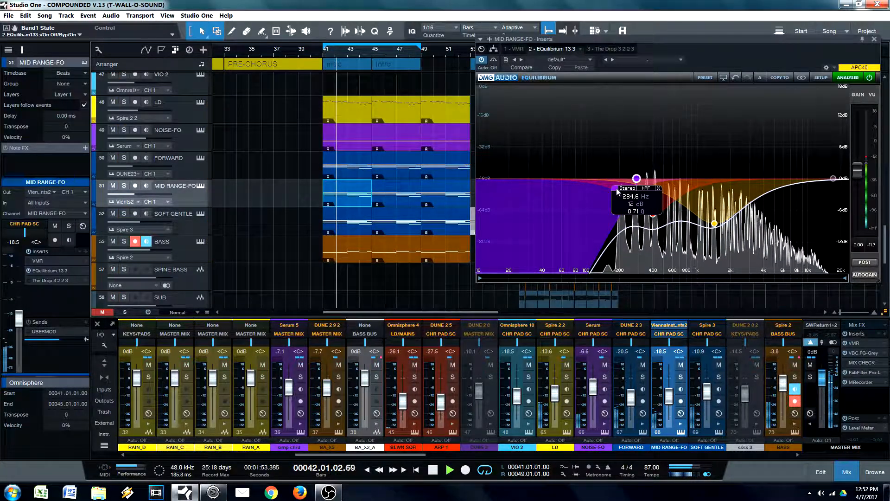
left_click(616, 187)
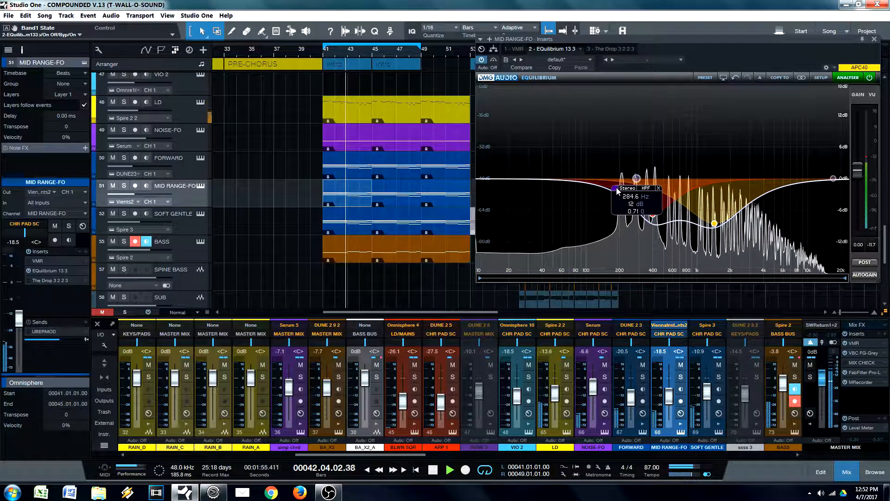
left_click(617, 187)
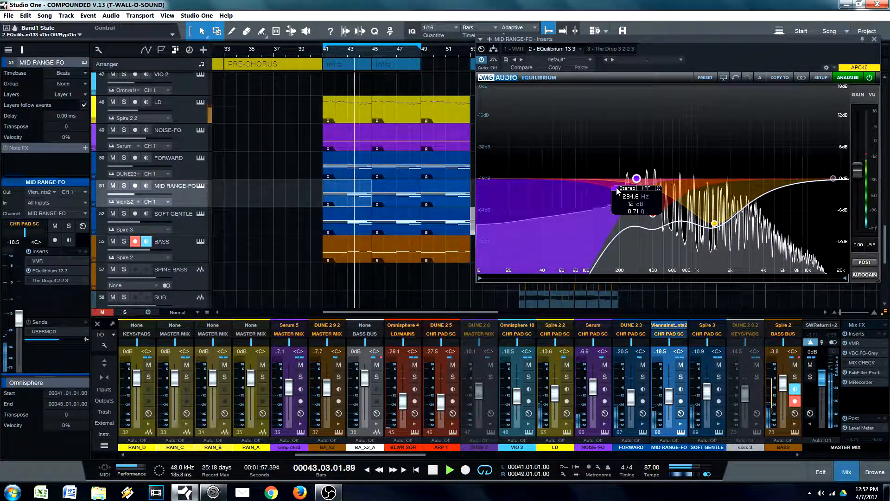
left_click_drag(637, 179, 632, 179)
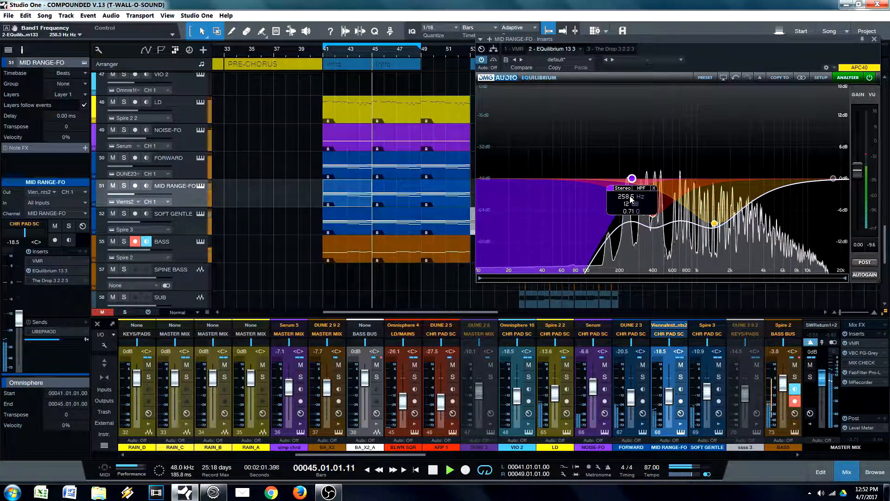
key("space")
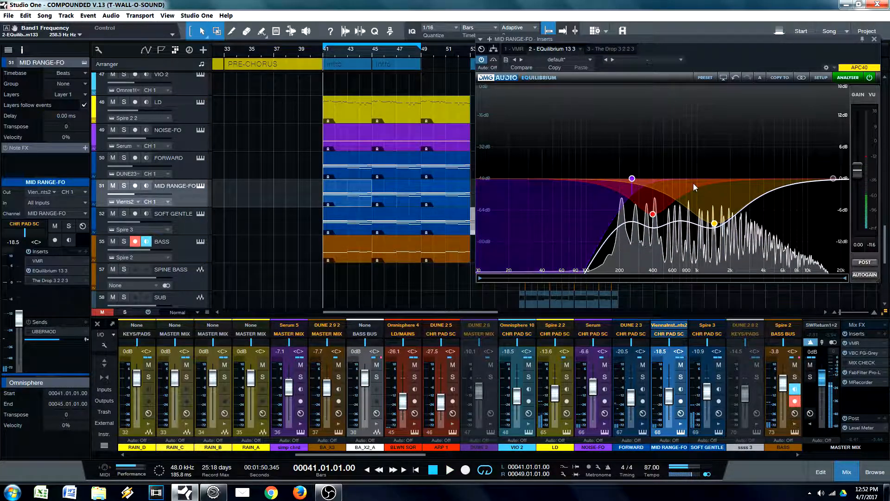
Step: Close the MID RANGE-FO EQ window and audition the full mix from bar 41 with the BASS track selected
mouse_move(633, 179)
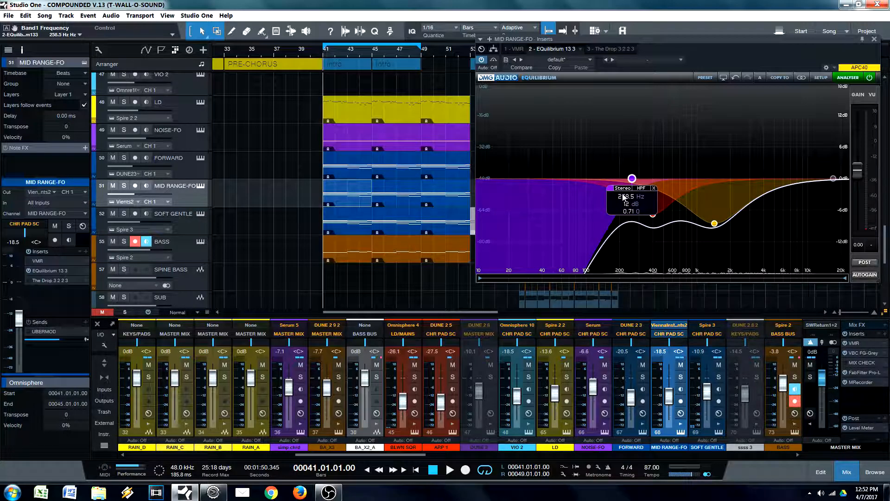
left_click_drag(837, 55, 754, 82)
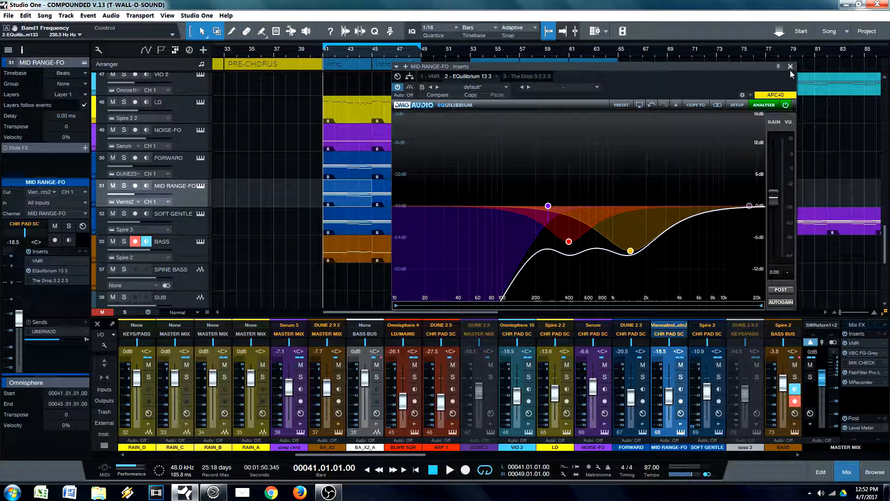
left_click(789, 67)
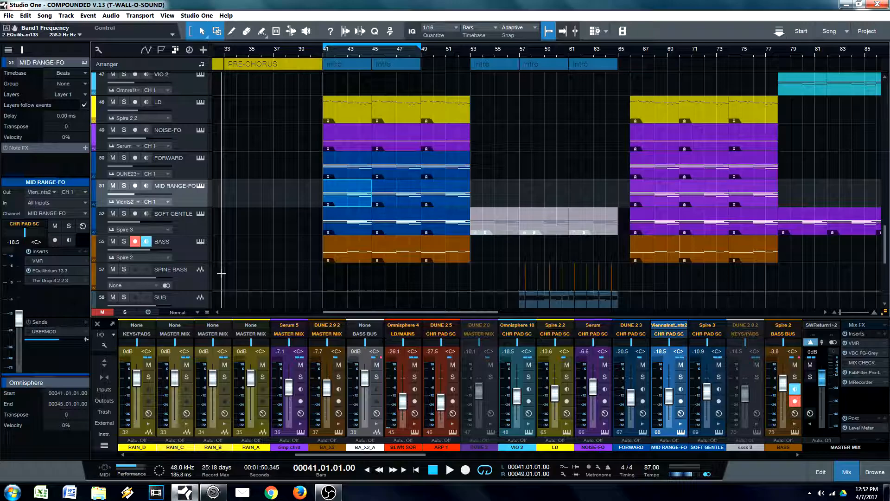
left_click(180, 249)
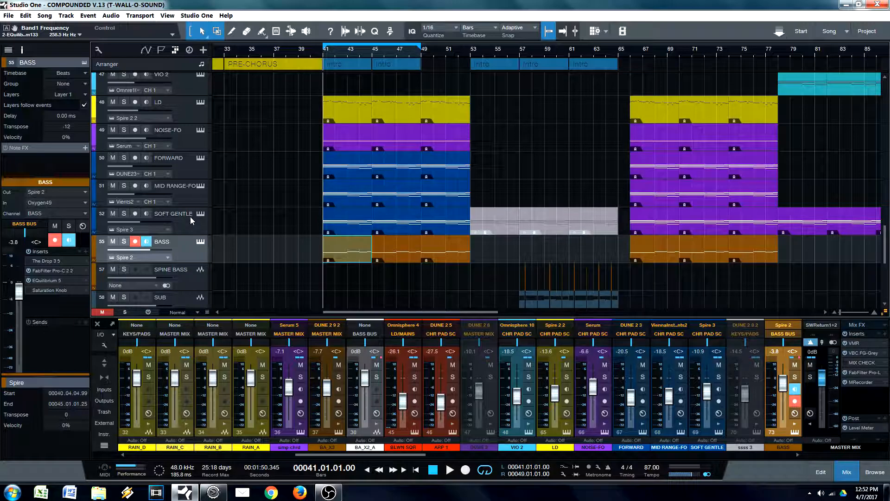
key("space")
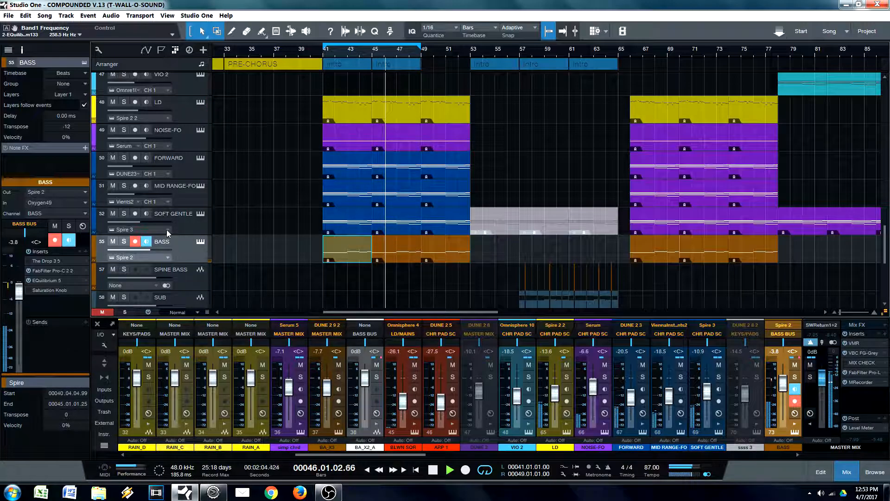
key("space")
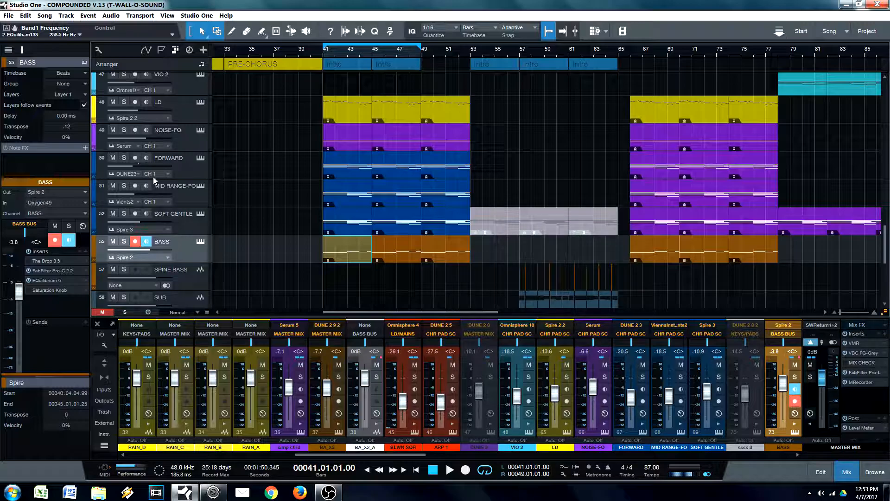
Step: Select the SOFT GENTLE, MID RANGE-FO, FORWARD and NOISE-FO tracks together to point out the chord layers
left_click(186, 230)
left_click(191, 203, "shift")
left_click(187, 168, "shift")
left_click(187, 138, "shift")
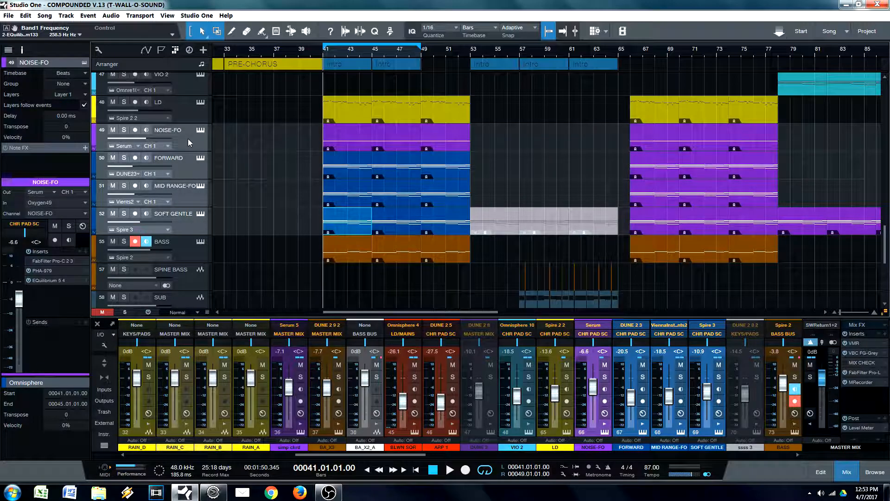
Step: Step back and forth through the chord layers between SOFT GENTLE and NOISE-FO to review each track on its own
left_click(193, 226)
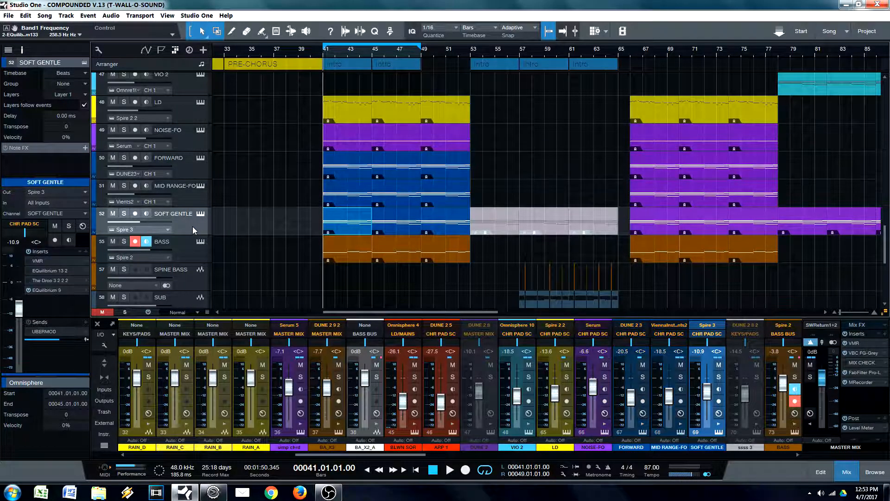
key("Up")
key("Up")
key("Up")
key("Down")
key("Down")
key("Down")
key("Down")
key("Up")
key("Up")
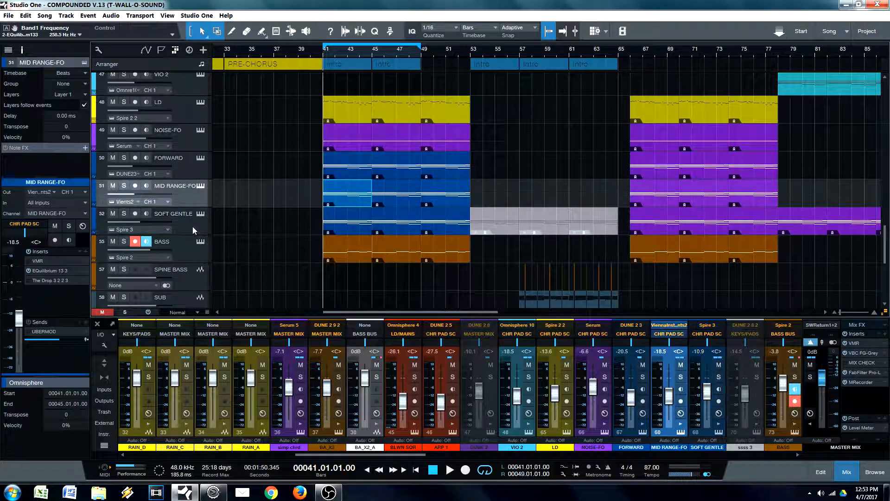
key("Down")
key("Down")
key("Up")
key("Up")
key("Up")
key("Up")
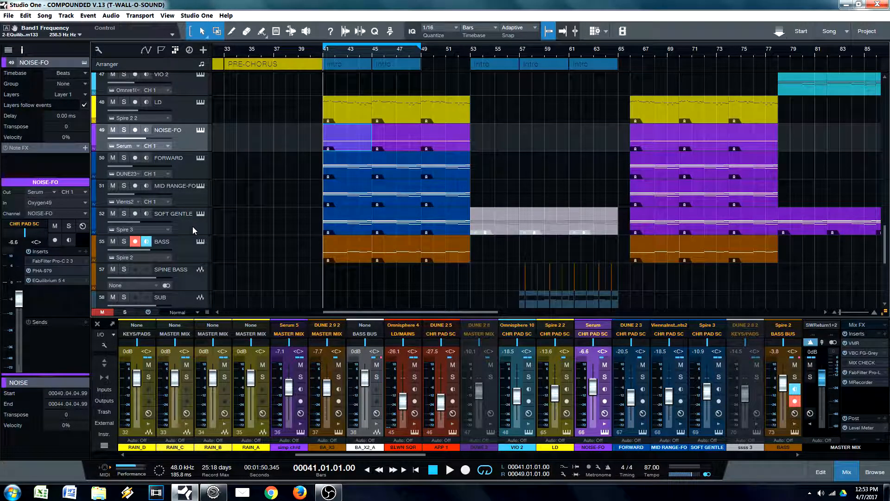
Step: Add EQuilibrium to the CHR PAD SC bus and place it ahead of FabFilter Pro-C 2 in the insert chain
left_click_drag(385, 456, 511, 457)
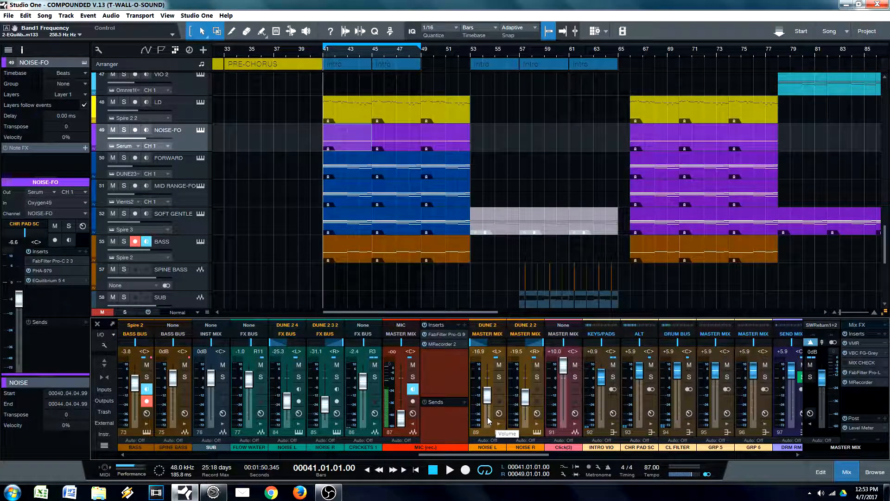
left_click(641, 432)
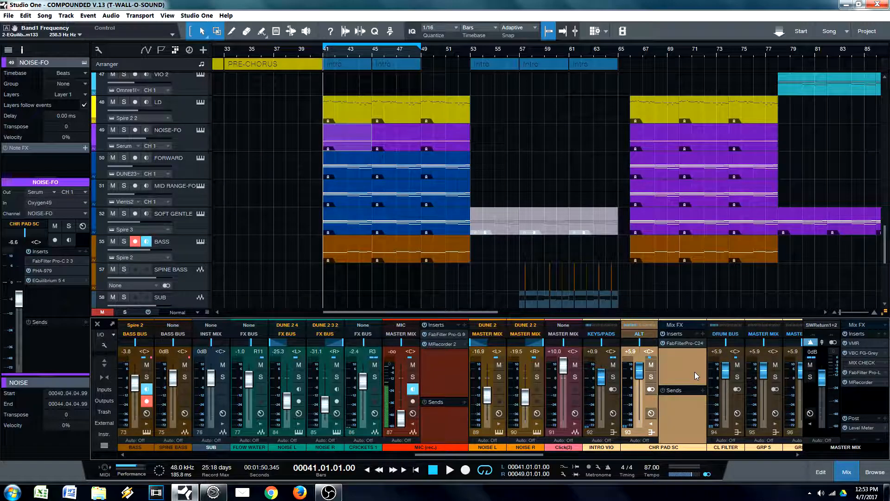
left_click(703, 333)
type("eq")
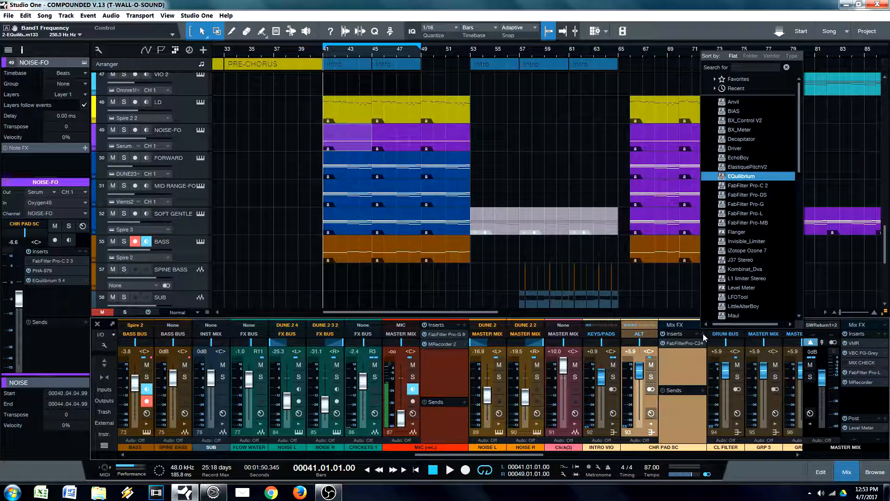
key("Return")
left_click_drag(680, 353, 682, 343)
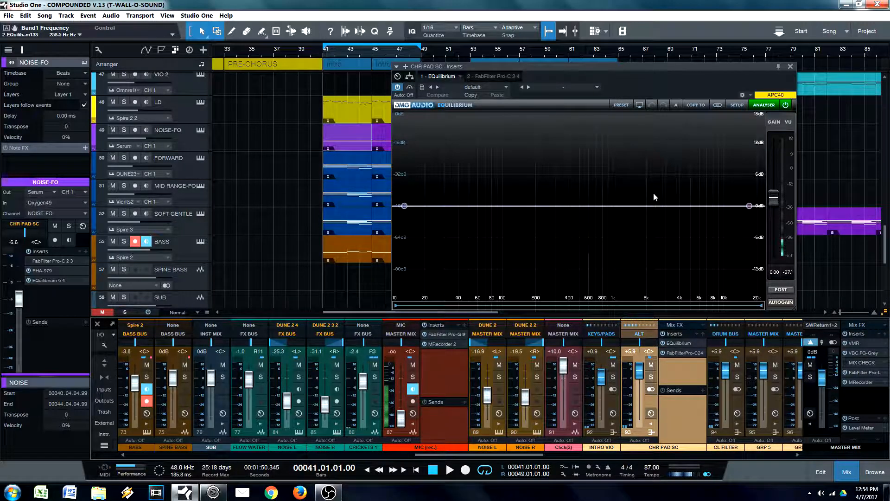
Step: Add a peak band cutting 2.07 dB at 4983 Hz on the CHR PAD SC bus, save the song and close the EQ
double_click(677, 200)
left_click_drag(677, 200, 691, 217)
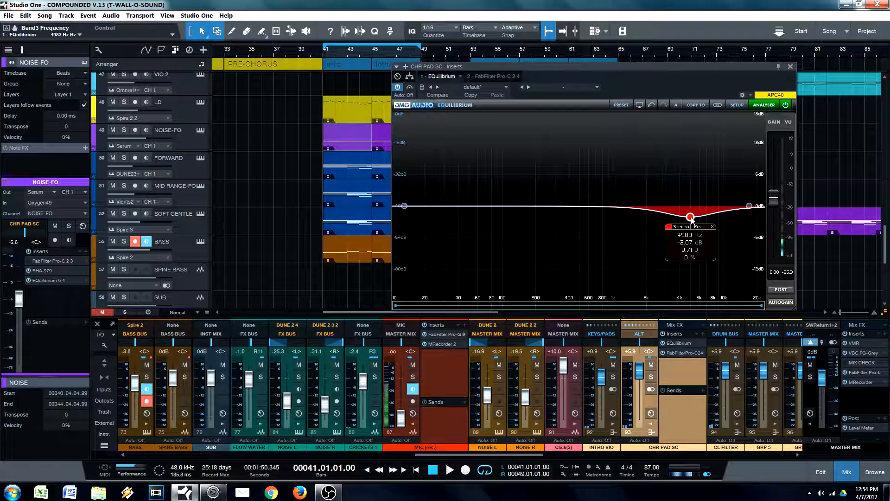
key("ctrl+s")
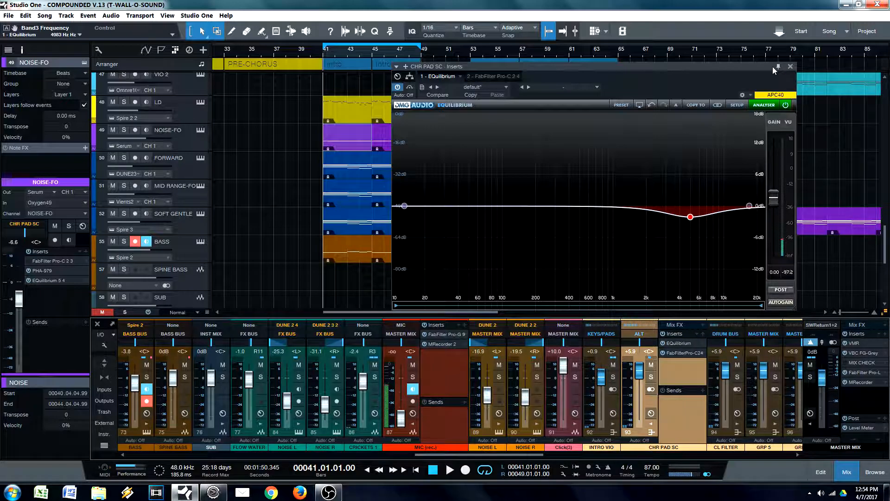
left_click_drag(748, 65, 708, 134)
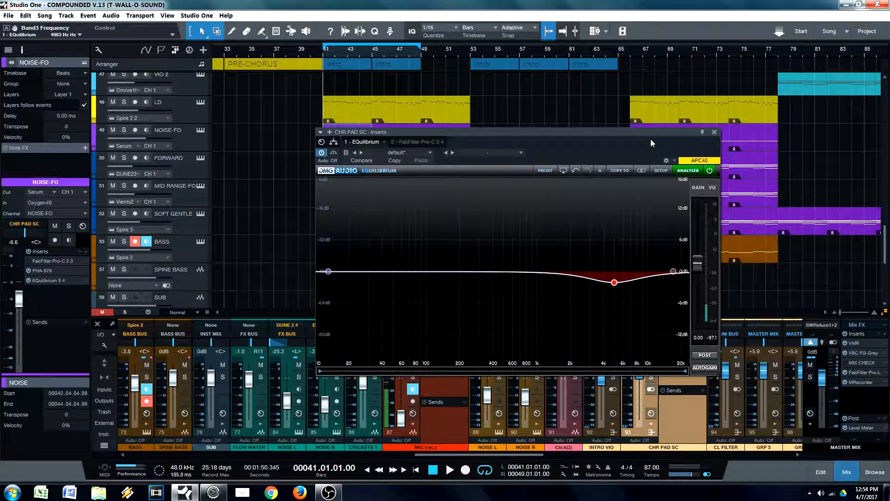
left_click(715, 132)
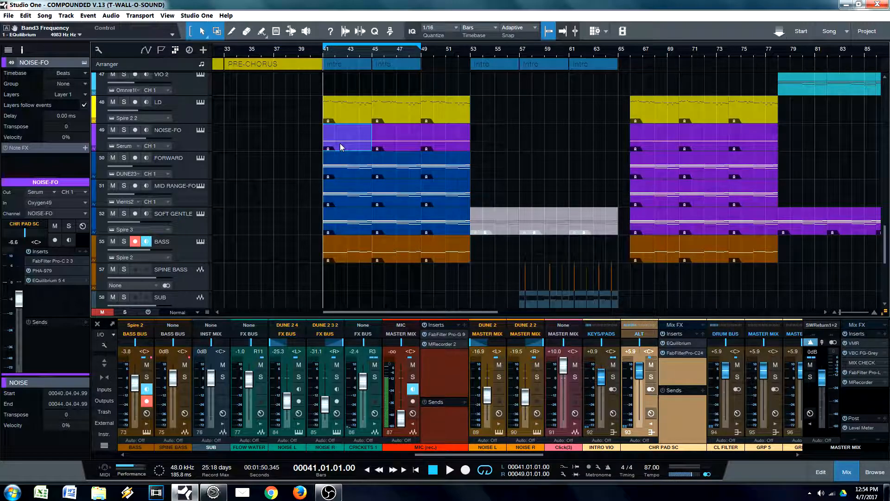
Step: Point out the MID RANGE-FO, SOFT GENTLE, NOISE-FO and LD layers in the arrangement by selecting them one after another
left_click(340, 146)
left_click(193, 203)
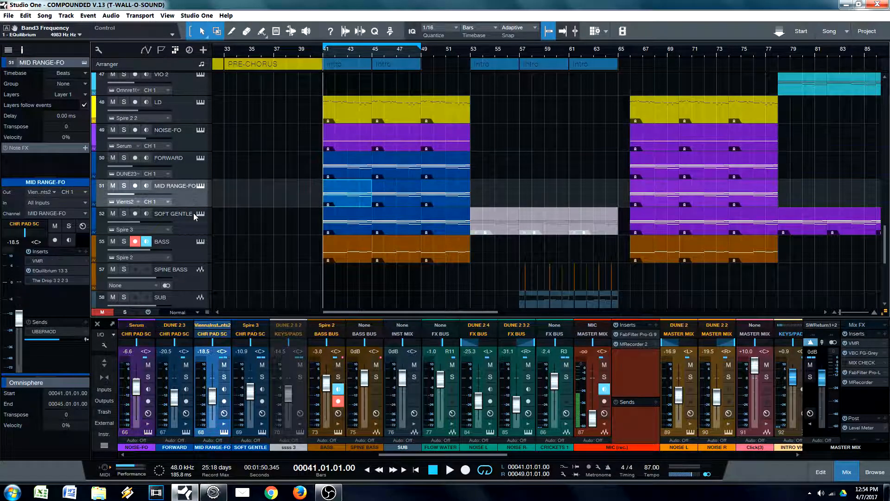
left_click(191, 223)
left_click(187, 135)
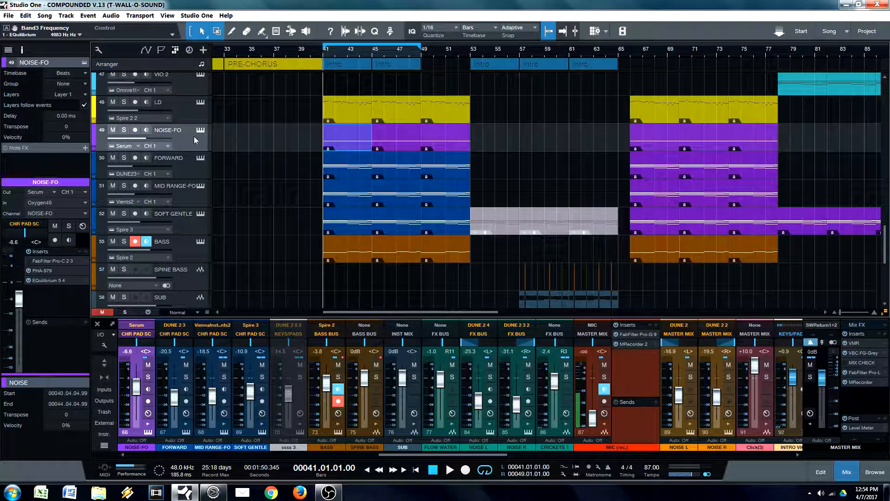
left_click(360, 143)
left_click(351, 119)
left_click(351, 139)
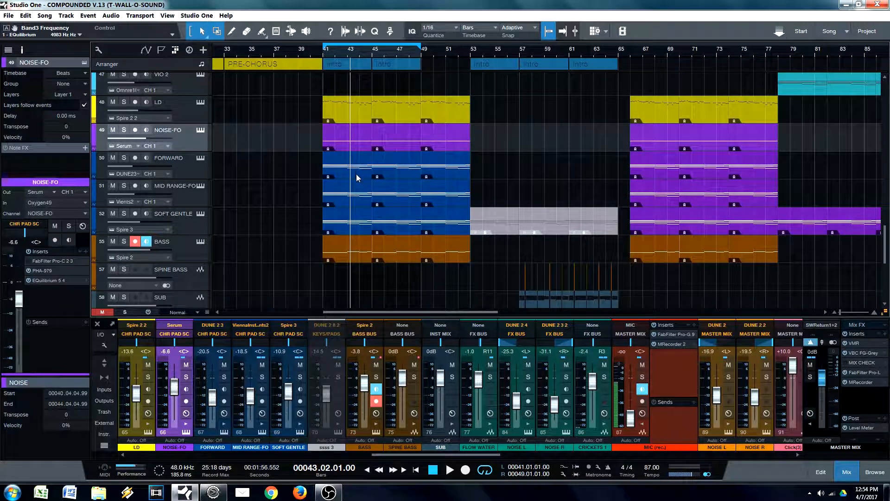
Step: Reopen EQuilibrium on the CHR PAD SC bus, move the peak band to 4109 Hz at -2.77 dB and switch it off
left_click_drag(430, 455, 473, 453)
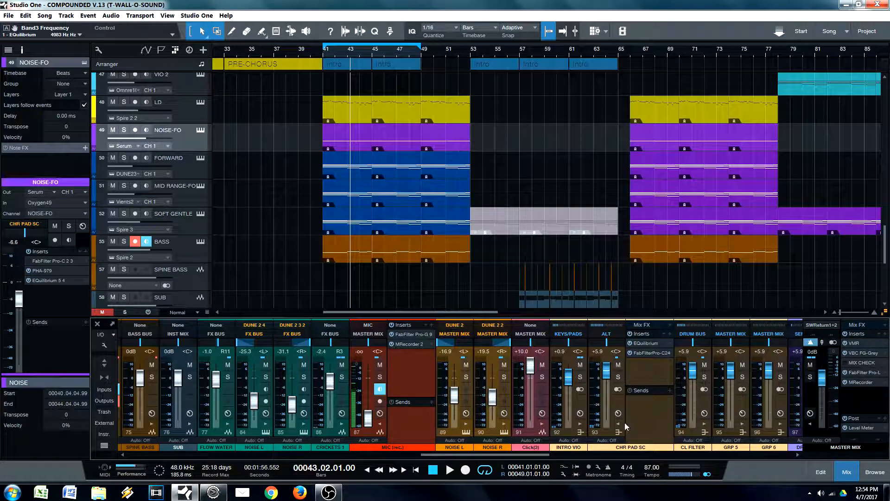
left_click(648, 343)
left_click_drag(601, 152, 555, 136)
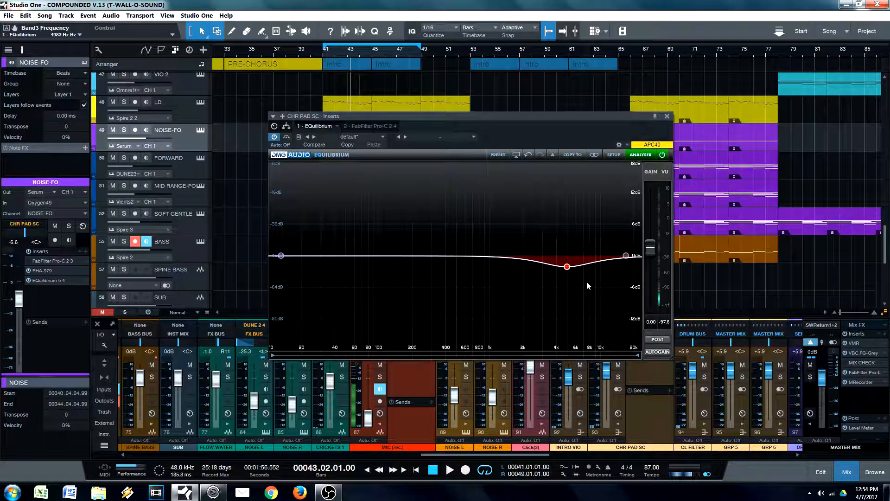
mouse_move(567, 266)
left_mouse_down()
mouse_move(570, 258)
mouse_move(561, 280)
mouse_move(561, 251)
mouse_move(558, 270)
left_mouse_up()
left_click(540, 290)
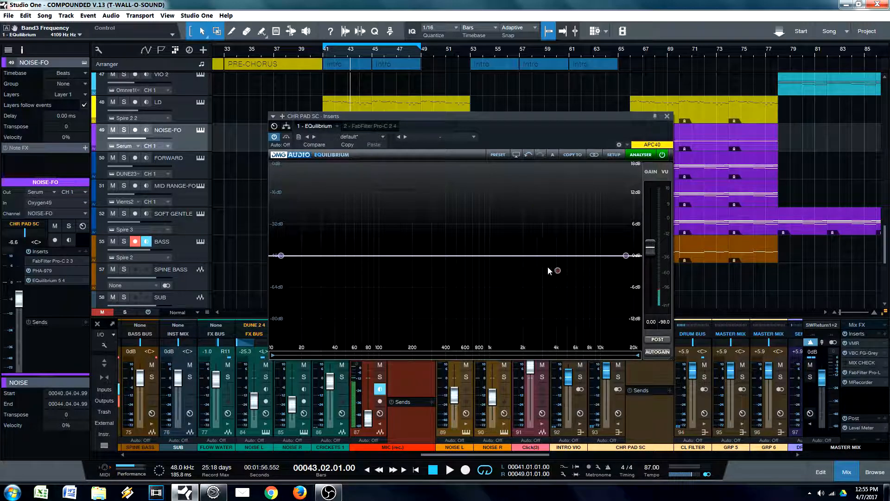
left_click(558, 270)
Step: Re-enable the CHR PAD SC peak band near 4 kHz with a shallower cut and narrow it to a Q of 1.22
left_click_drag(621, 120, 731, 76)
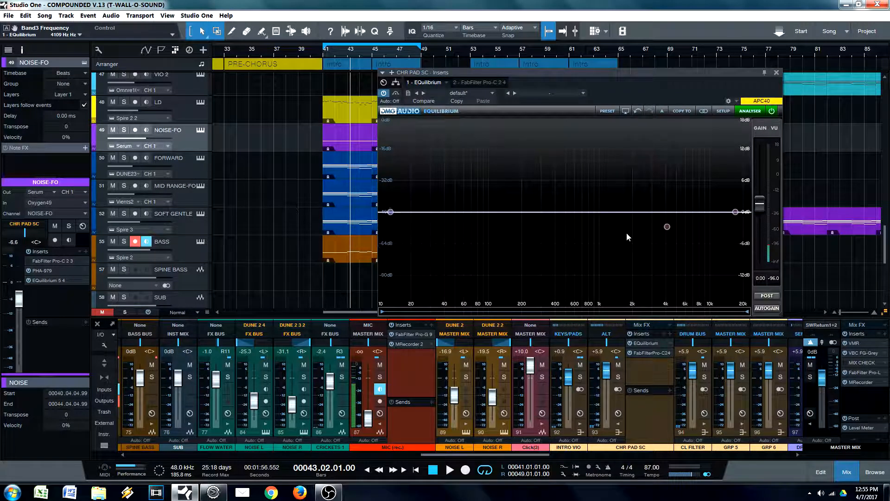
mouse_move(667, 230)
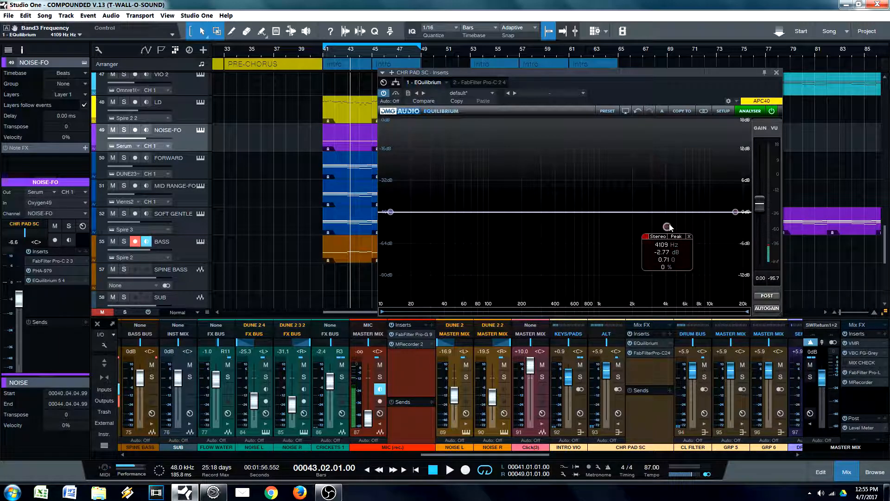
left_click_drag(667, 225, 663, 221)
scroll(663, 221, "up", 3)
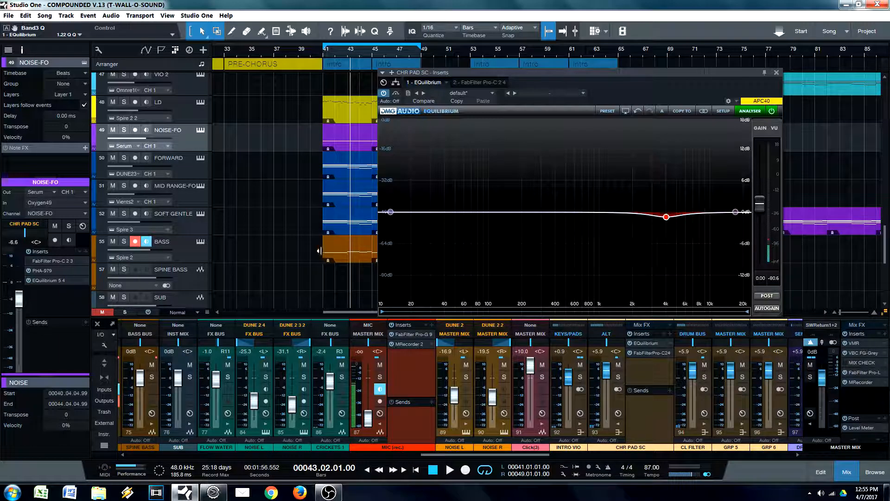
Step: Select the FORWARD clip at bar 41 and shift the CHR PAD SC peak band to 7119 Hz at -1.36 dB
left_click(341, 179)
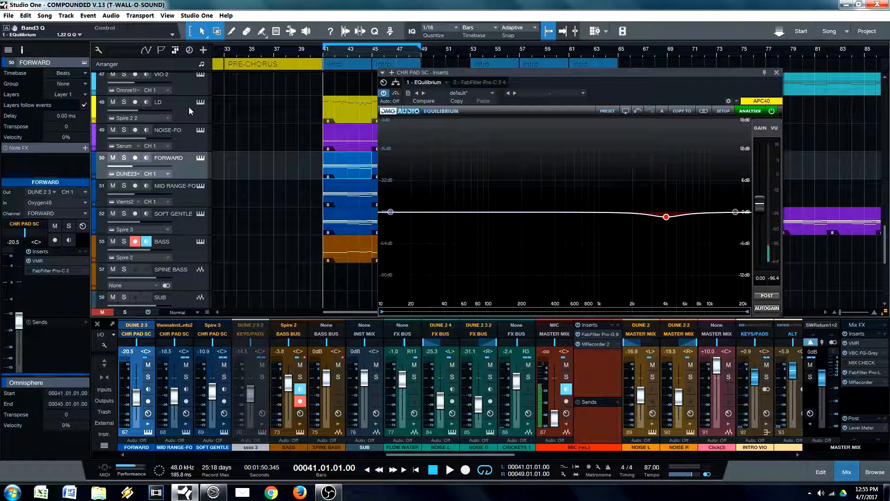
left_click_drag(668, 218, 699, 222)
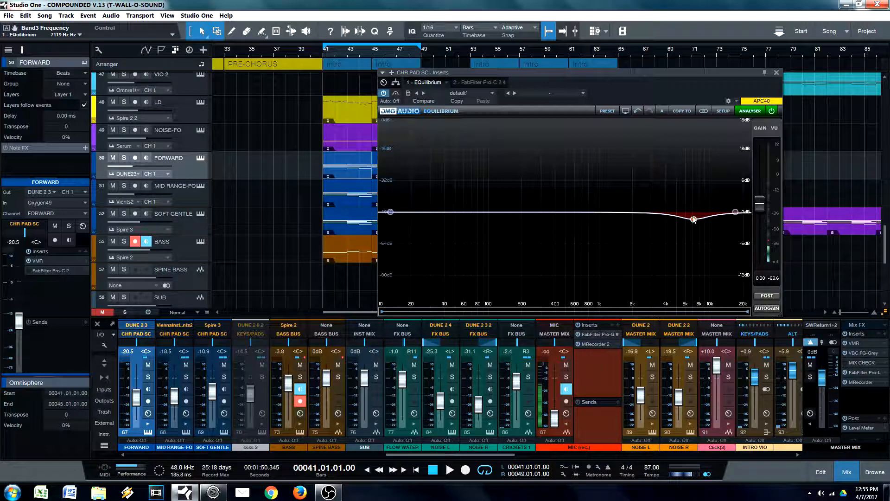
mouse_move(694, 218)
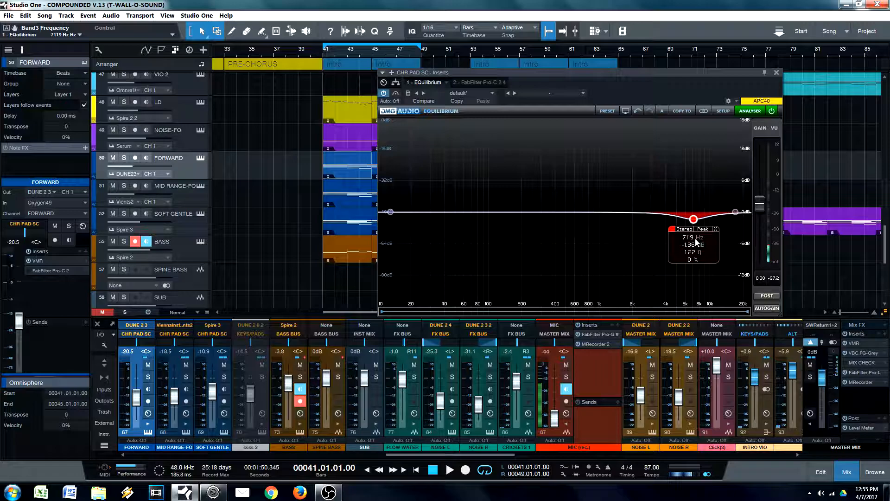
Step: Move the EQ window off the clips, select the LD clip and, during playback, set the CHR PAD SC peak cut to 413.8 Hz
left_click_drag(715, 96, 768, 91)
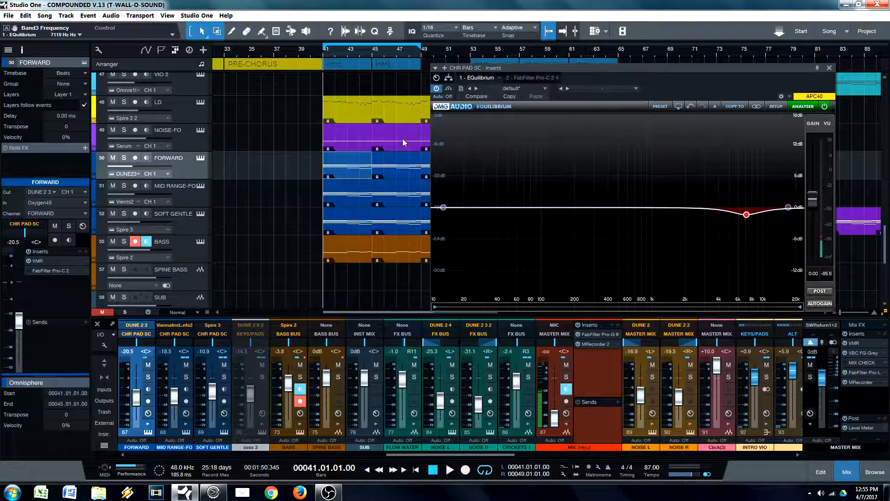
left_click(340, 116)
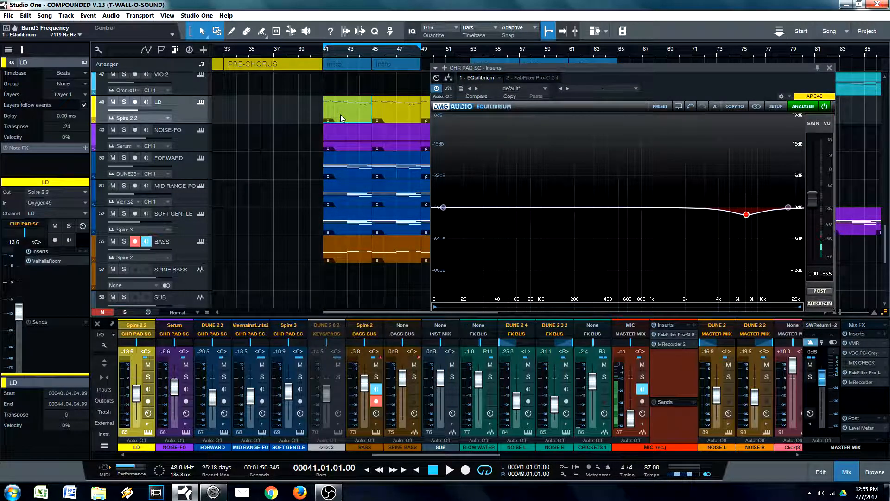
double_click(746, 214)
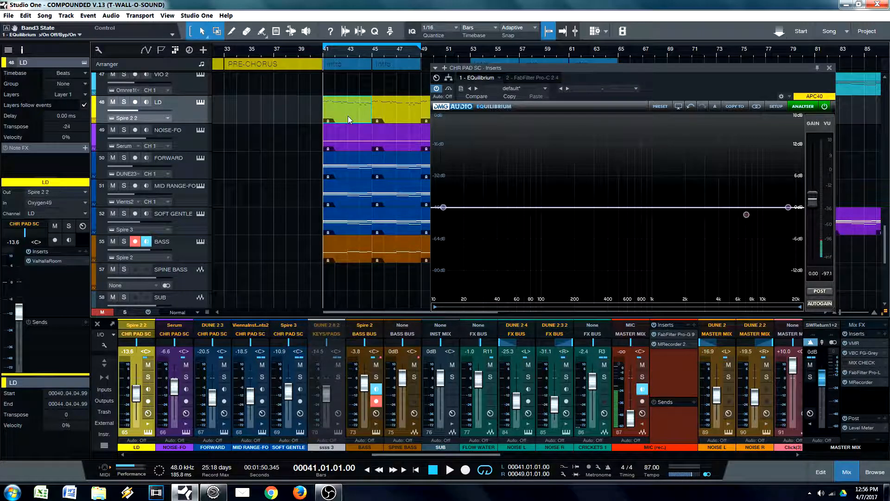
key("space")
mouse_move(747, 214)
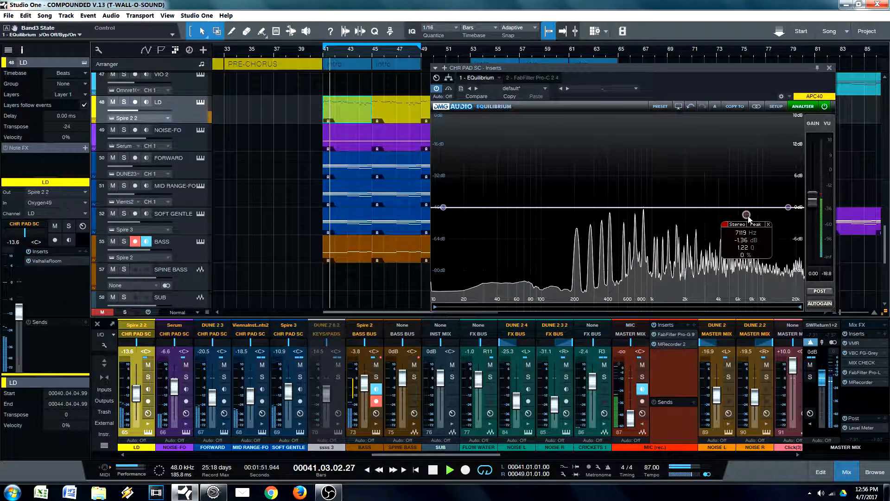
left_click_drag(746, 215, 610, 219)
left_click(591, 230)
left_click(592, 230)
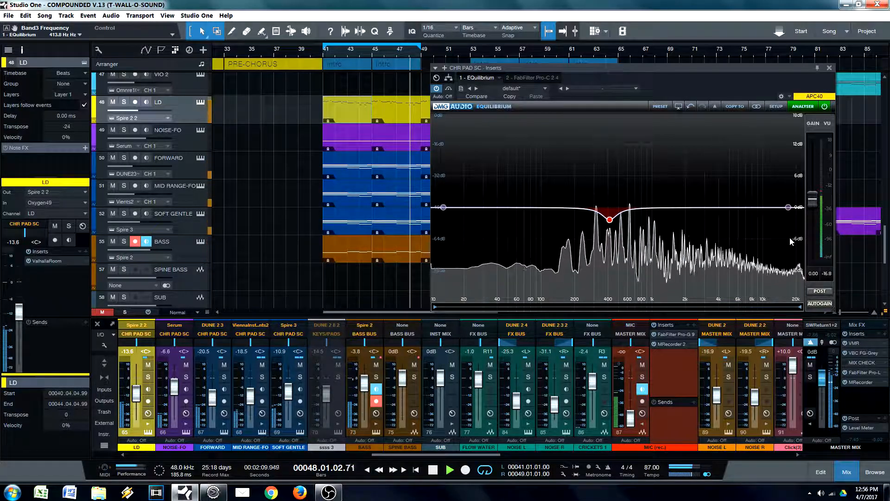
Step: Add two peak cuts on the CHR PAD SC bus: 1581 Hz at -0.92 dB, Q 1.22, and 5080 Hz at -1.01 dB, Q 1.47
double_click(667, 204)
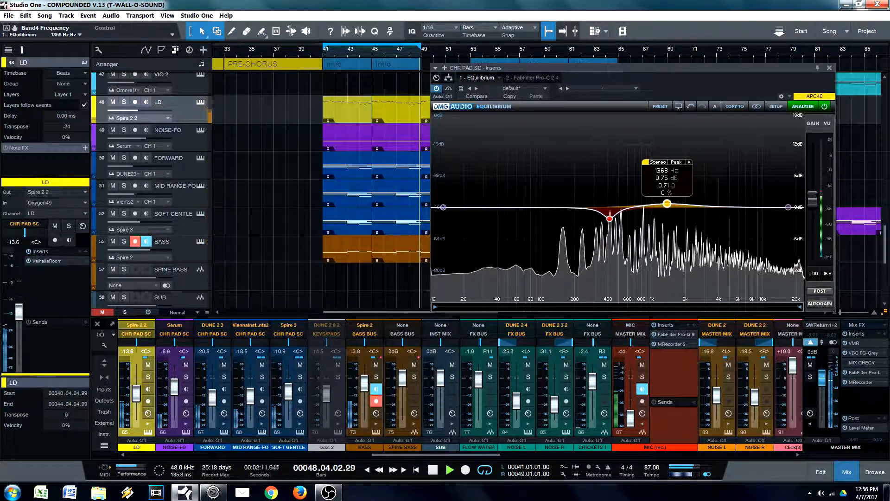
mouse_move(666, 204)
left_mouse_down()
mouse_move(655, 176)
mouse_move(674, 213)
left_mouse_up()
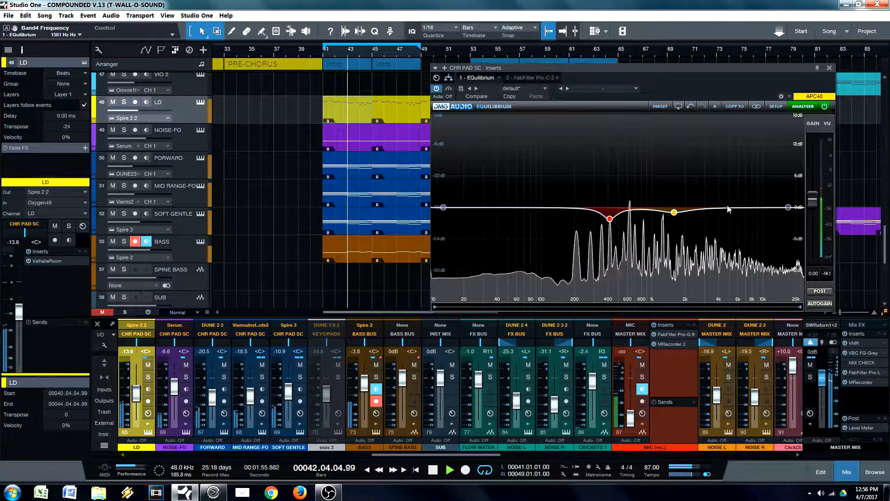
left_click_drag(788, 207, 730, 212)
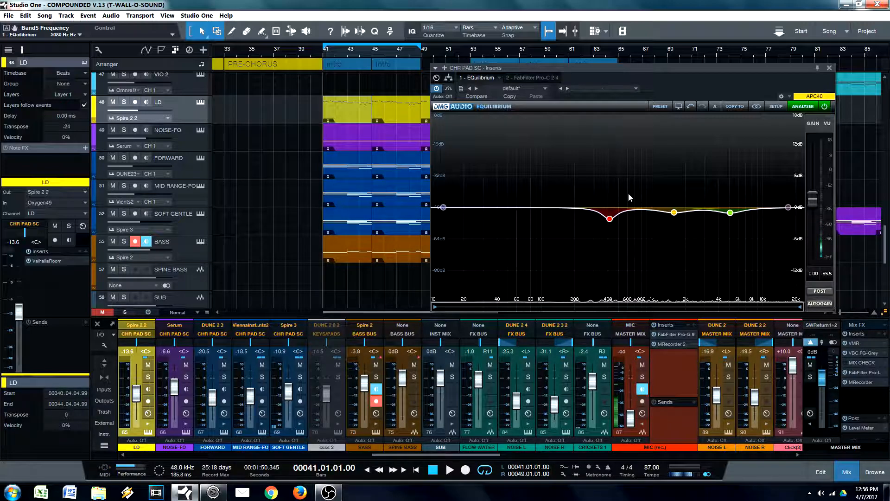
Step: Point out the three peak cuts on the CHR PAD SC curve and inspect the settings of the two higher bands
mouse_move(609, 220)
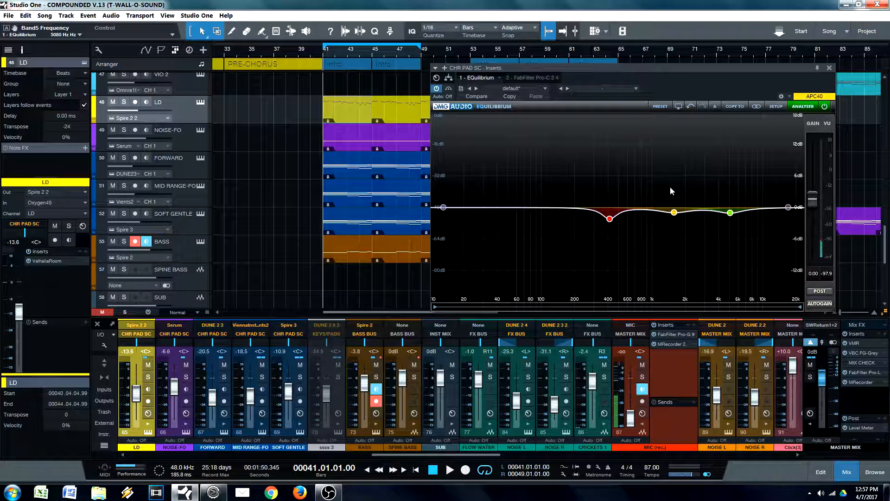
left_click_drag(654, 171, 746, 242)
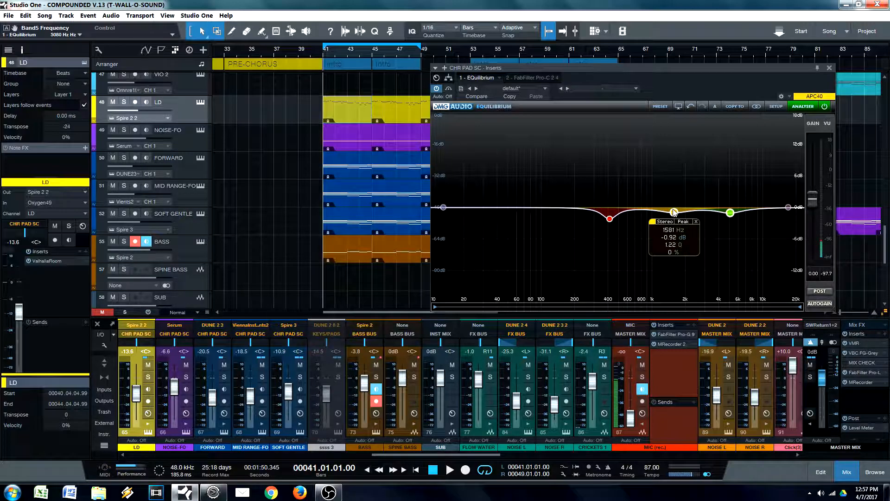
mouse_move(729, 214)
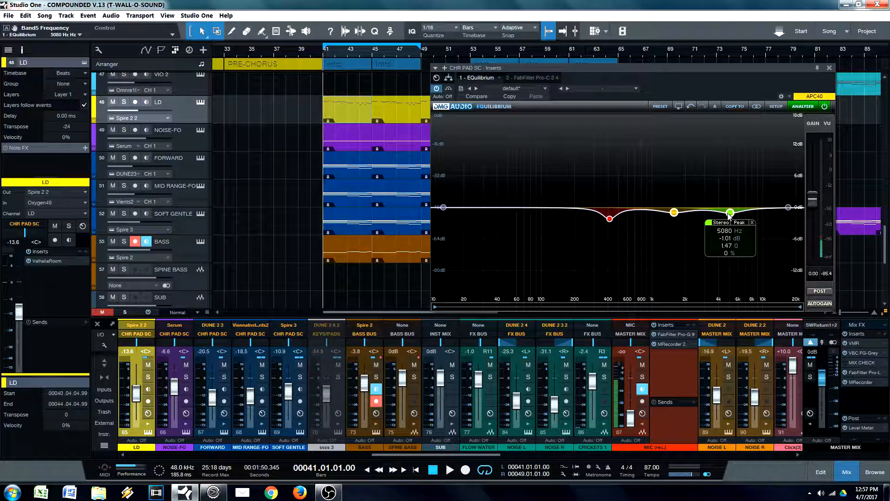
left_click_drag(655, 179, 747, 238)
left_click_drag(641, 167, 756, 252)
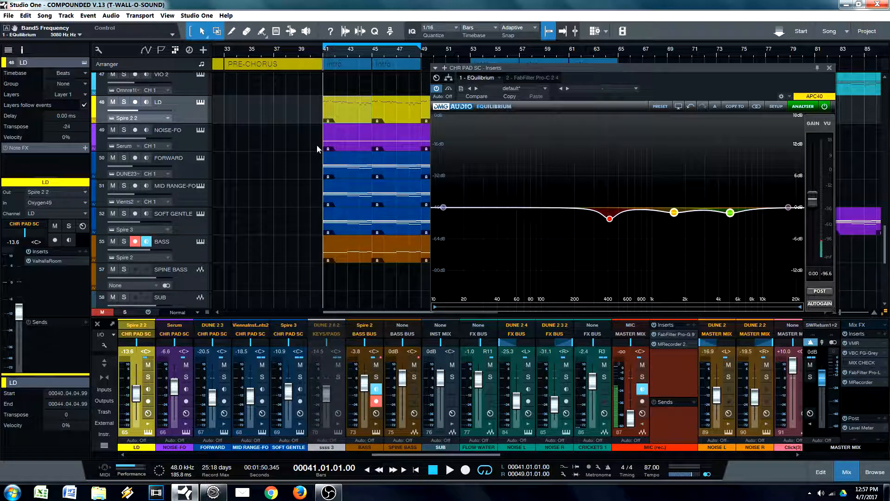
Step: Switch on the CHR PAD SC low-pass filter at 22000 Hz, audition it during playback and bypass it
mouse_move(789, 207)
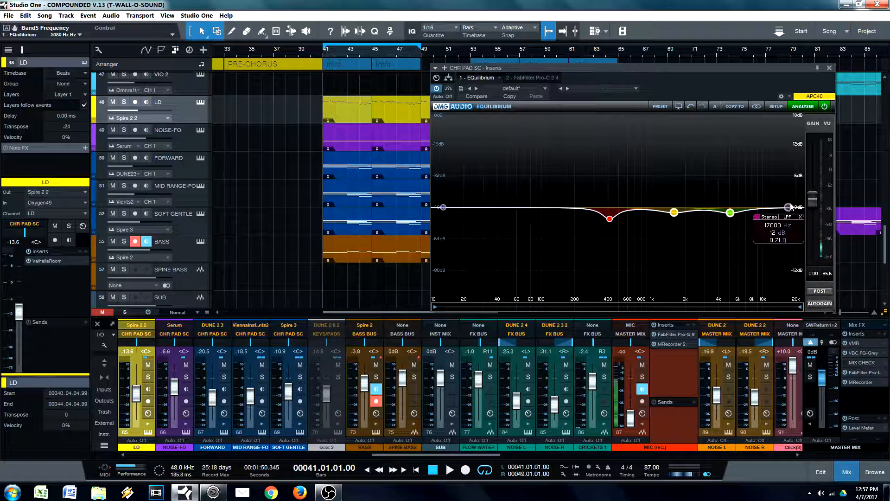
left_click_drag(790, 210, 795, 212)
left_click_drag(795, 211, 800, 207)
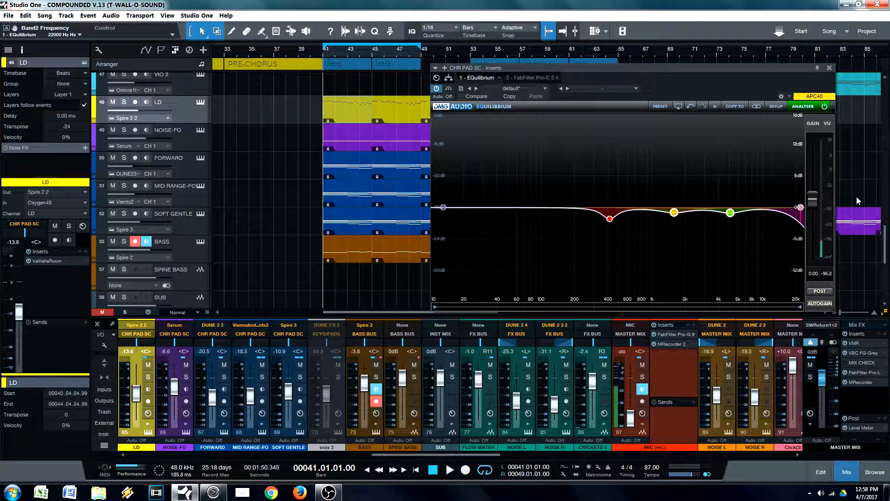
mouse_move(802, 205)
key("space")
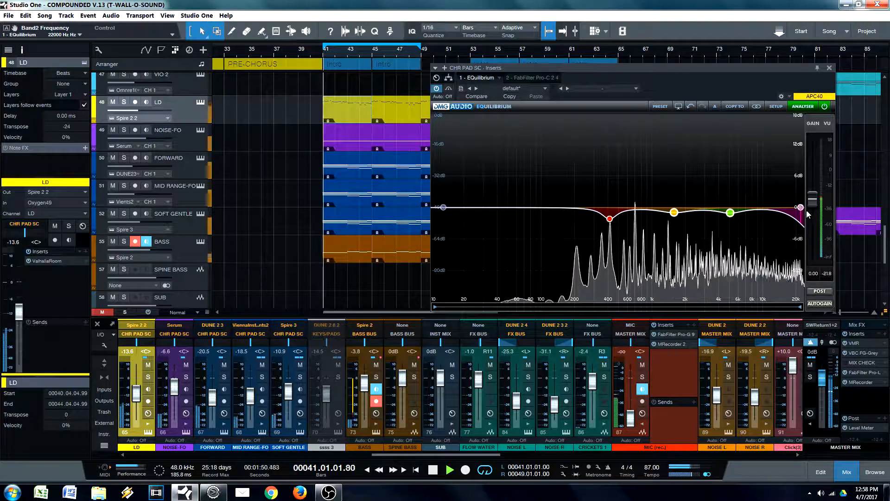
mouse_move(760, 220)
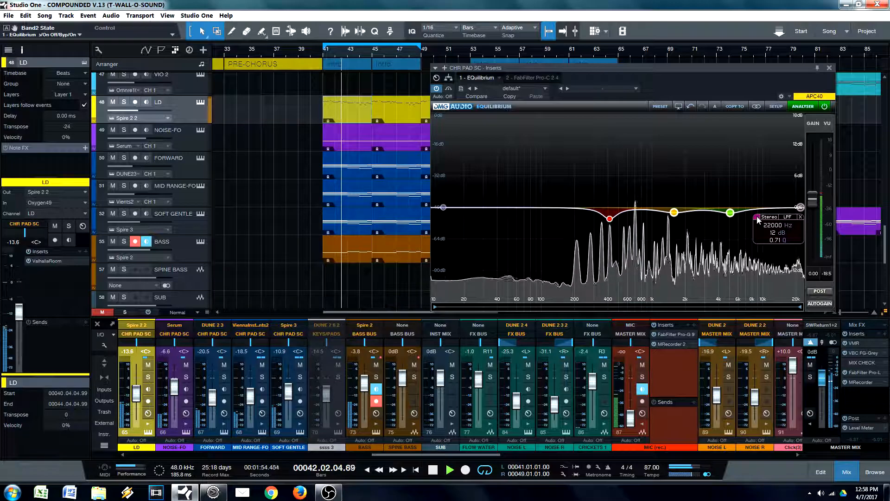
Step: Set the low-pass cutoff to 21169 Hz, compare it on and off during playback, leave it bypassed and stop playback
mouse_move(800, 207)
left_mouse_down()
mouse_move(770, 207)
mouse_move(791, 207)
left_mouse_up()
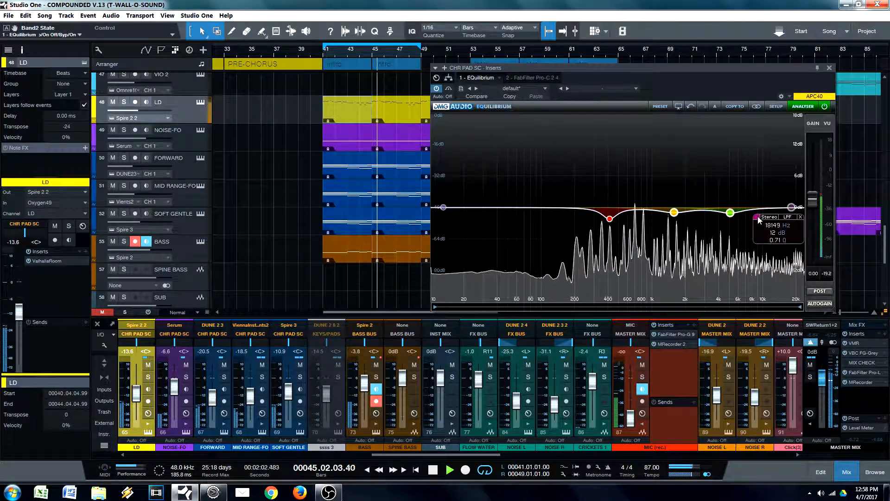
left_click_drag(773, 225, 772, 219)
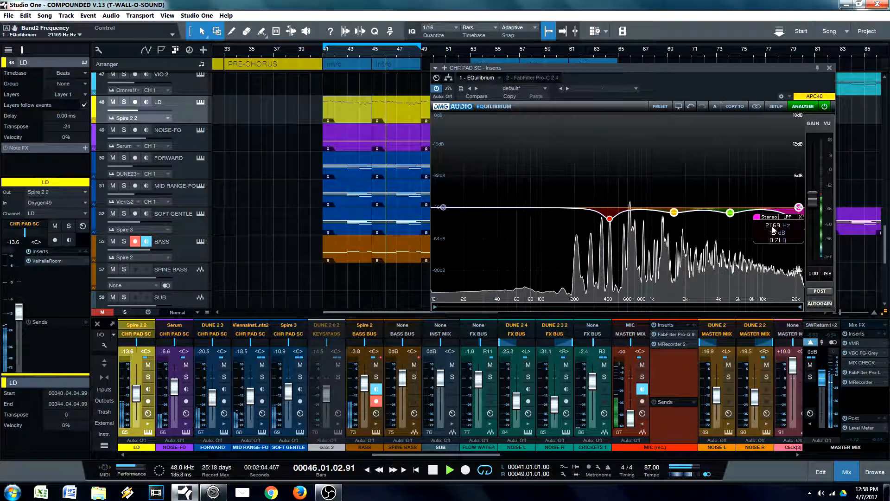
left_click(759, 218)
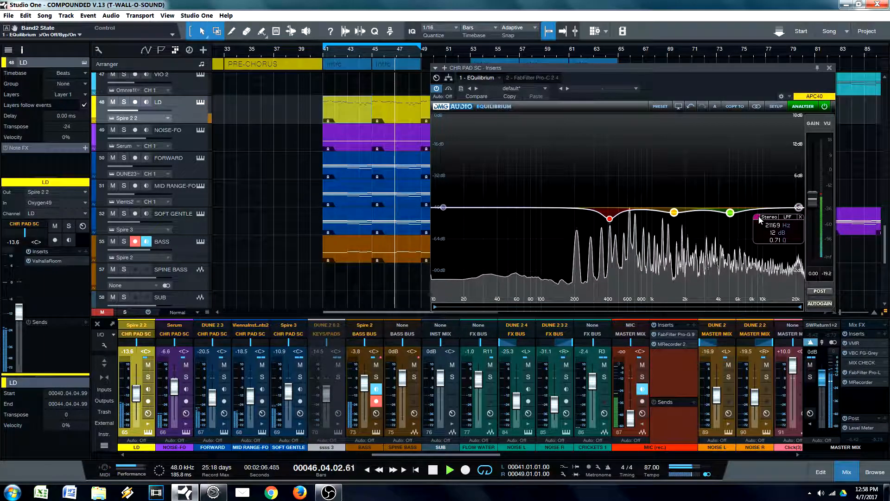
left_click(759, 217)
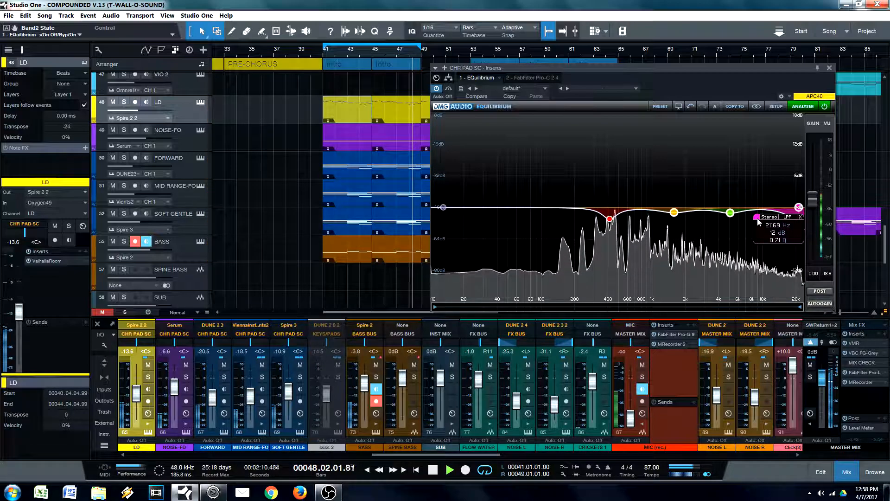
left_click(758, 221)
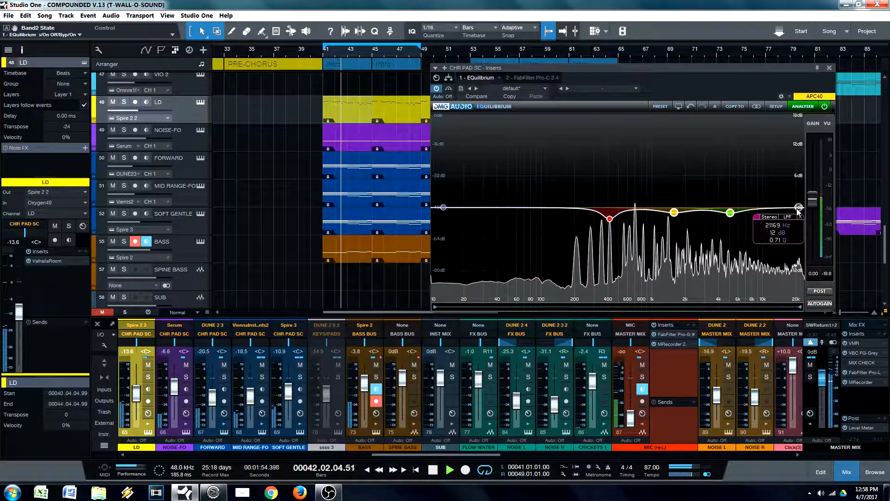
key("space")
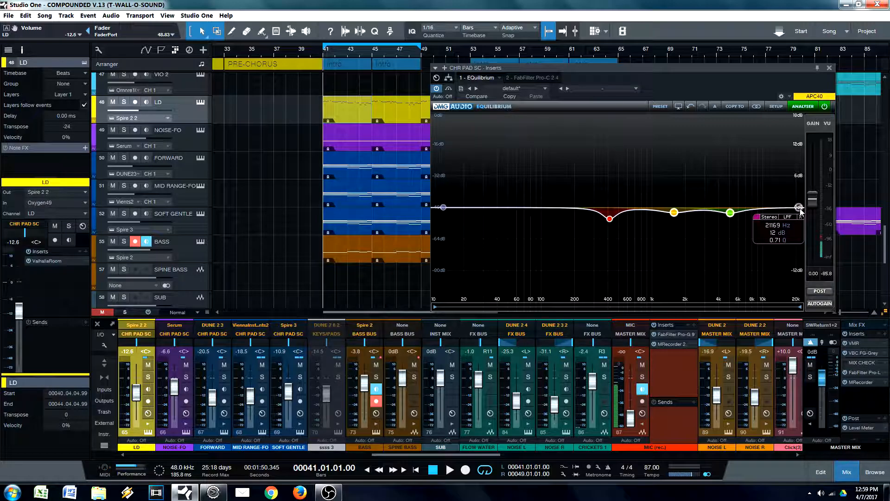
Step: Close the CHR PAD SC EQ, insert EQuilibrium on the LD track and close its window
left_click(830, 69)
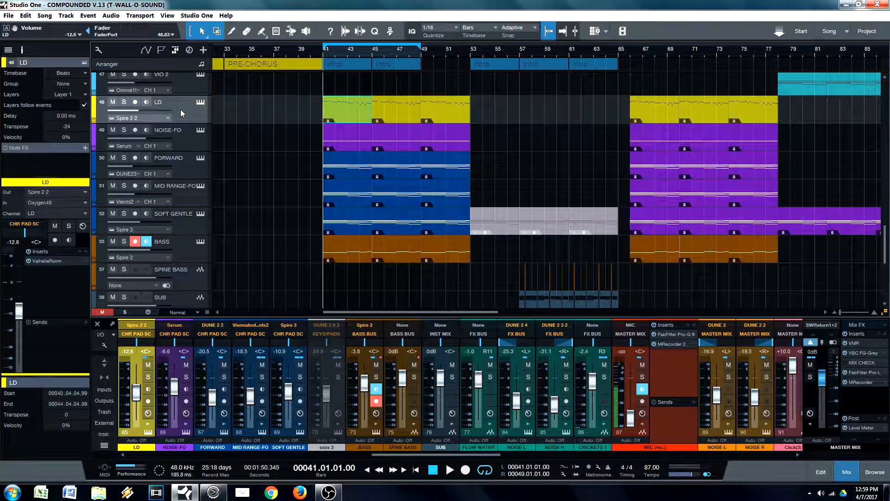
left_click(86, 250)
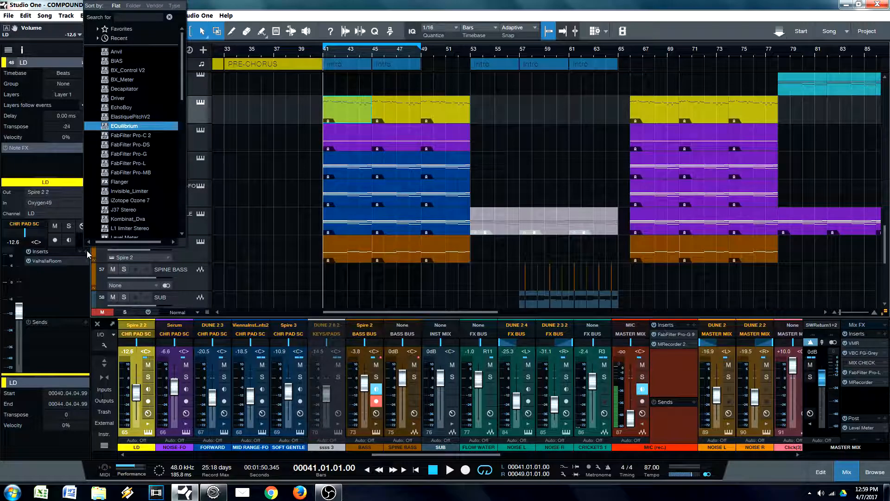
key("Return")
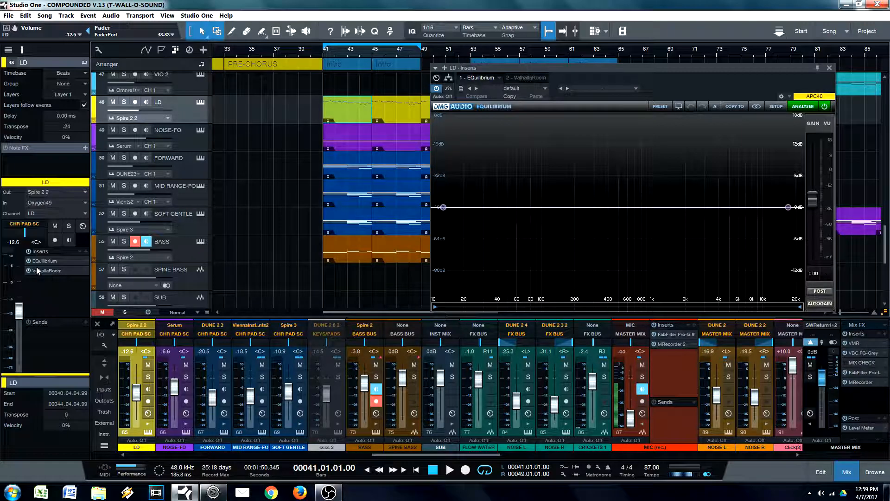
left_click(827, 68)
Step: Solo the SOFT GENTLE track and point out the MID RANGE-FO, FORWARD and SOFT GENTLE layers by selecting them in turn
left_click(193, 219)
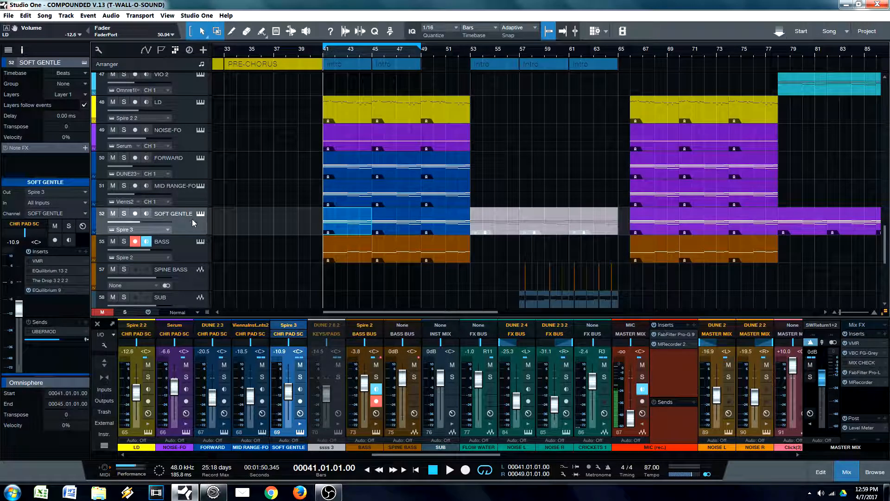
left_click(124, 214)
left_click(199, 195)
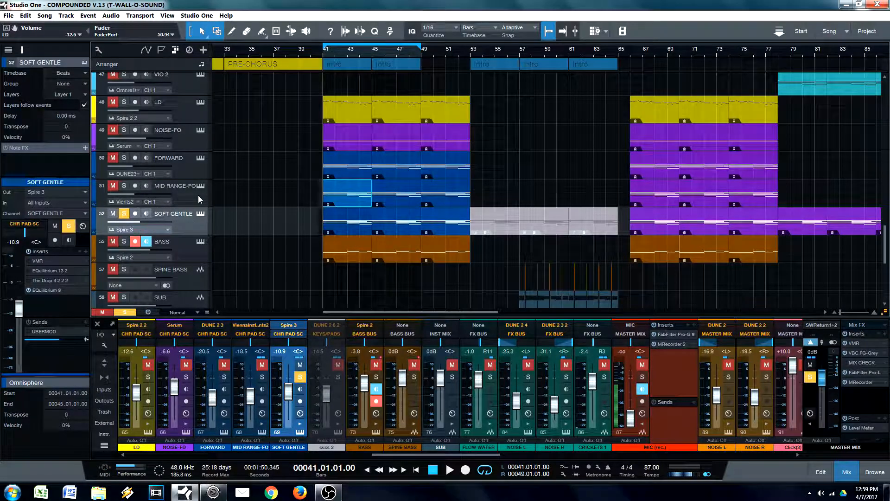
left_click(193, 163)
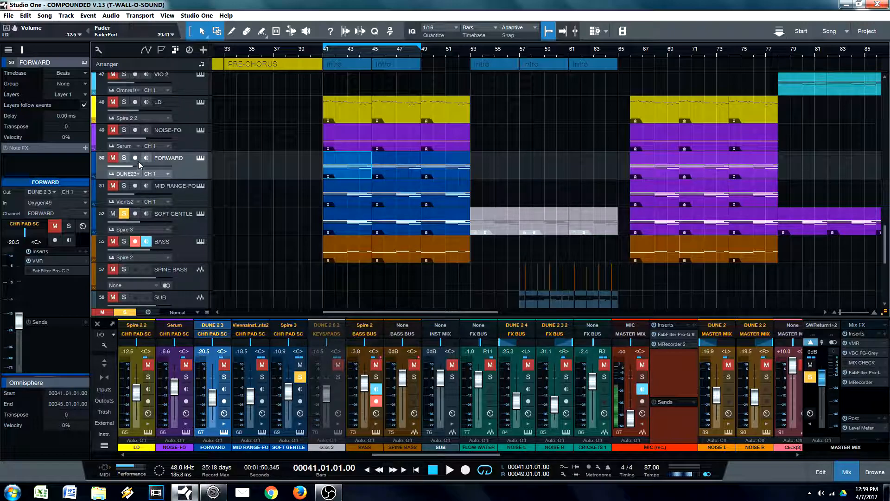
left_click(196, 199)
left_click(195, 169)
left_click(193, 199)
left_click(194, 231)
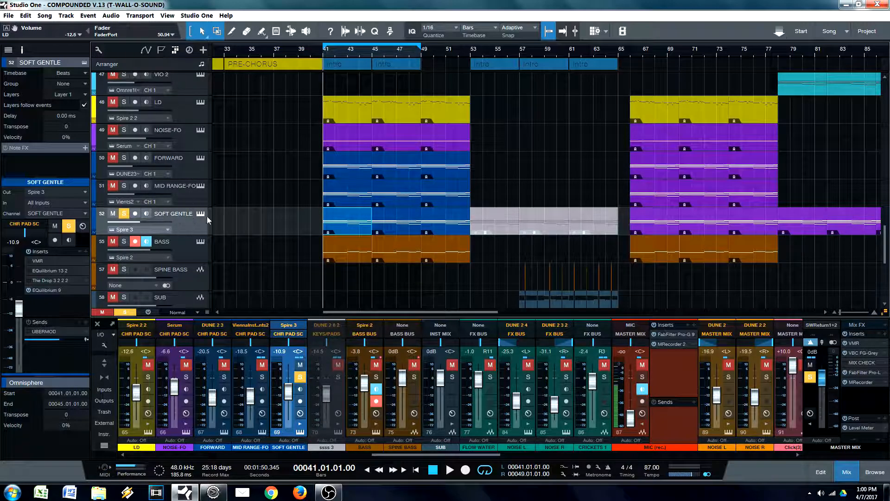
Step: Open EQuilibrium on the CHR PAD SC bus to show the shared EQ curve, and close it again
left_click_drag(400, 454, 469, 452)
left_click(513, 409)
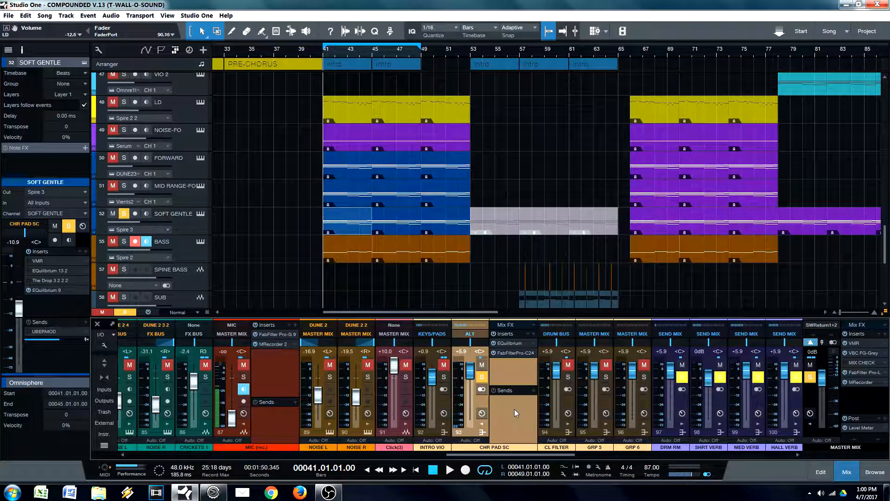
left_click(509, 344)
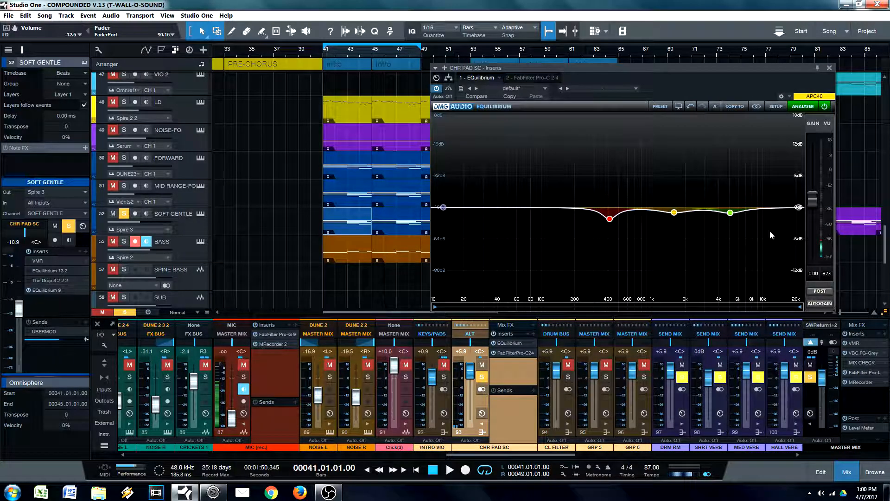
left_click(830, 68)
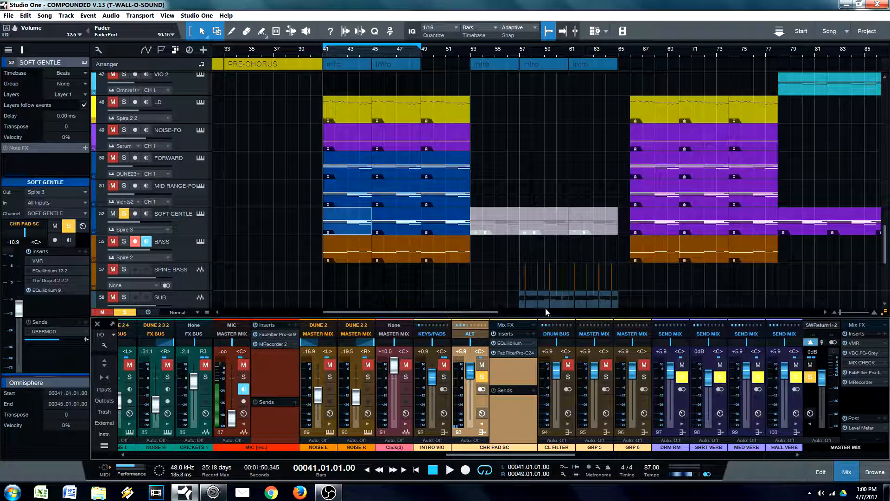
Step: Show the FabFilter Pro-C 2 compressor on the CHR PAD SC bus, close it and unsolo the SOFT GENTLE track
left_click(510, 354)
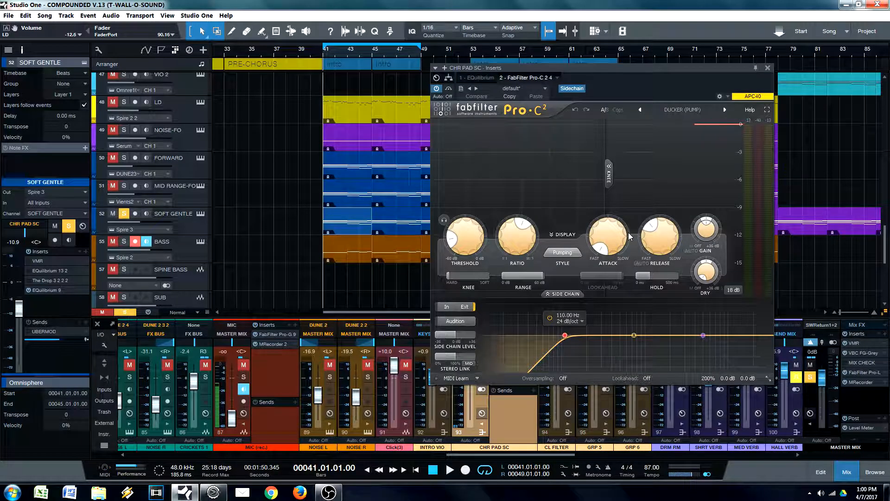
left_click(767, 68)
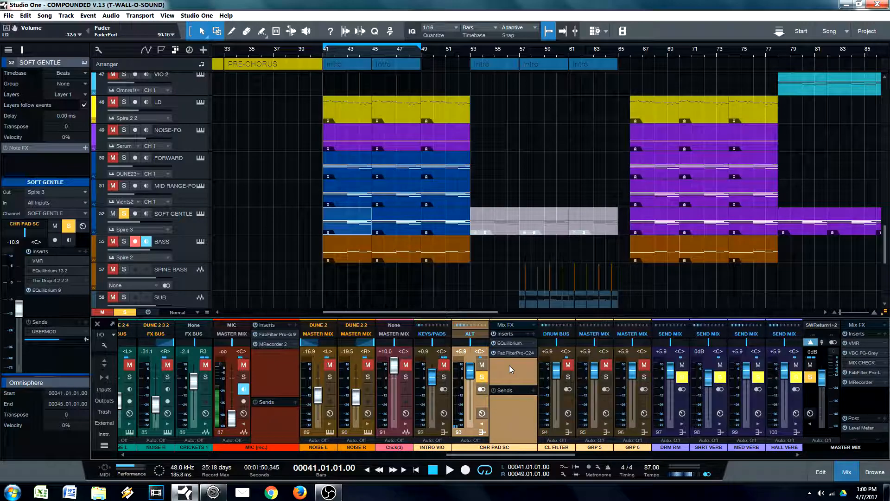
left_click(124, 214)
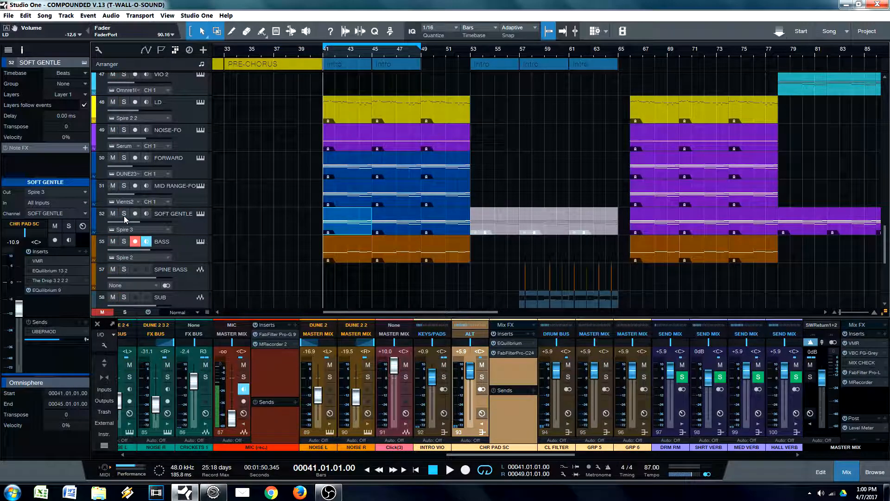
left_click(341, 226)
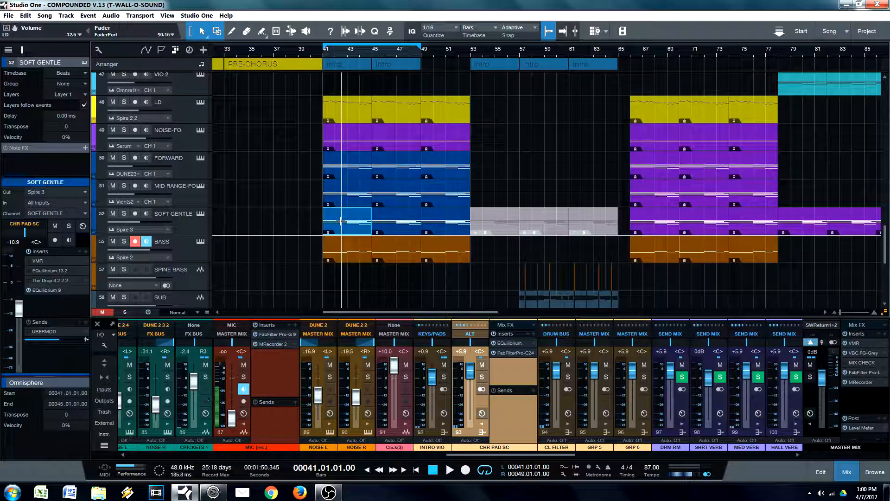
Step: Select the LD track, view its EQuilibrium and ValhallaRoom inserts in turn, and close the plug-in window
left_click(191, 116)
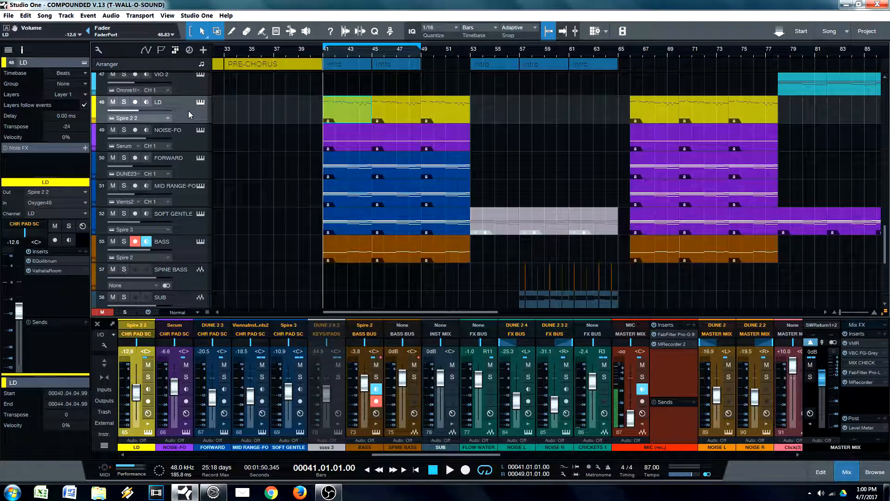
double_click(50, 261)
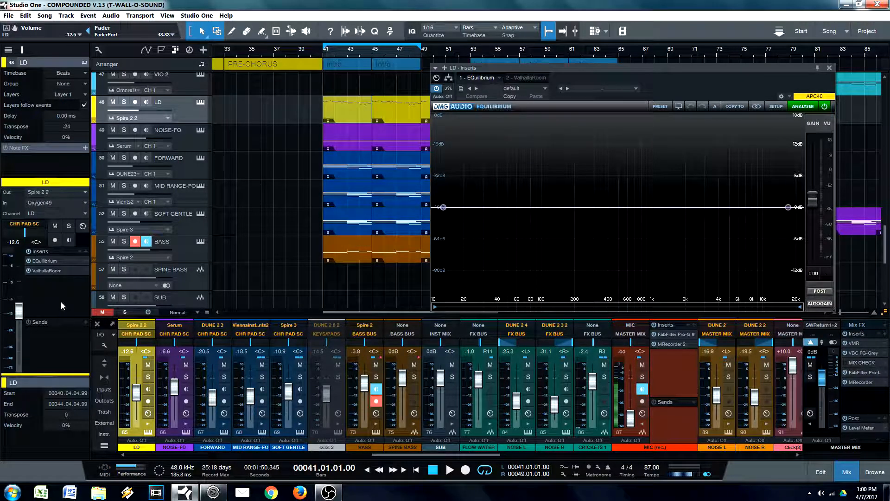
double_click(49, 271)
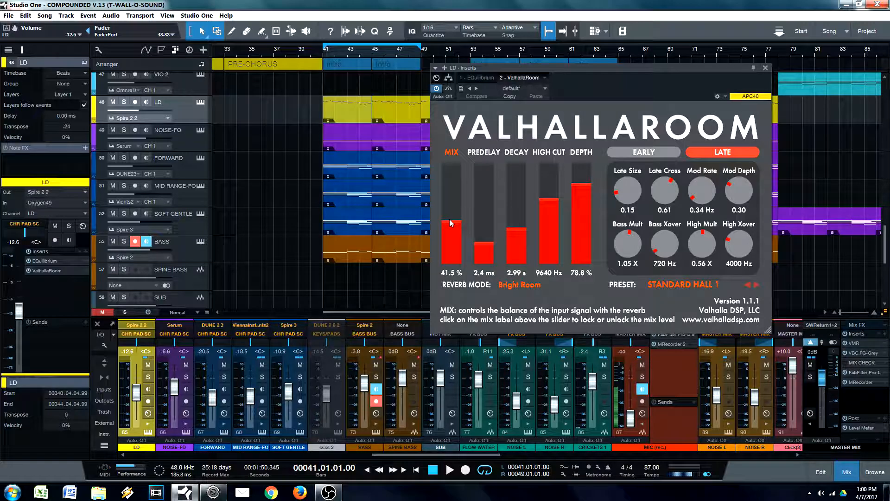
left_click_drag(647, 96, 580, 103)
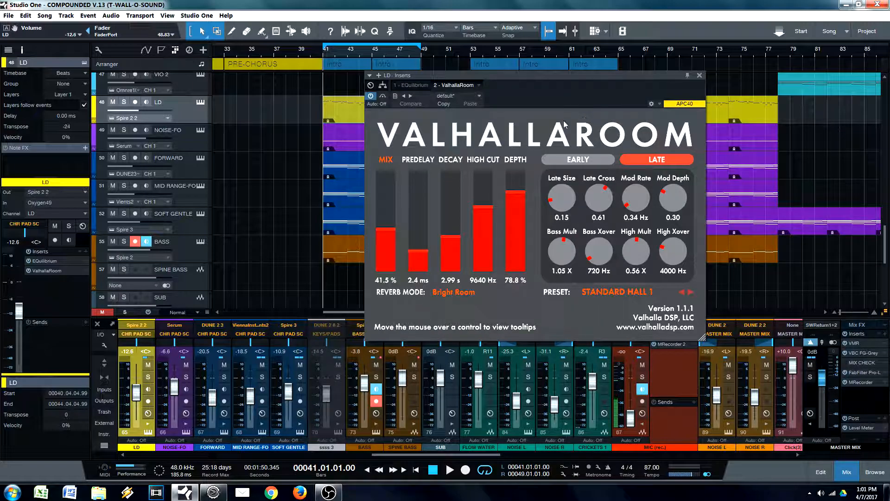
left_click(699, 75)
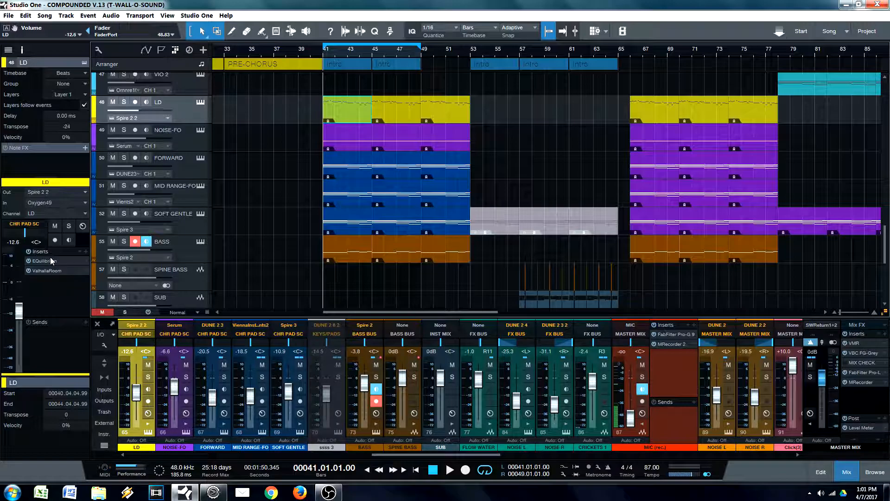
Step: Open EQuilibrium on the LD track, start playback from bar 41 and set a 12 dB high-pass band at 261 Hz
left_click(42, 262)
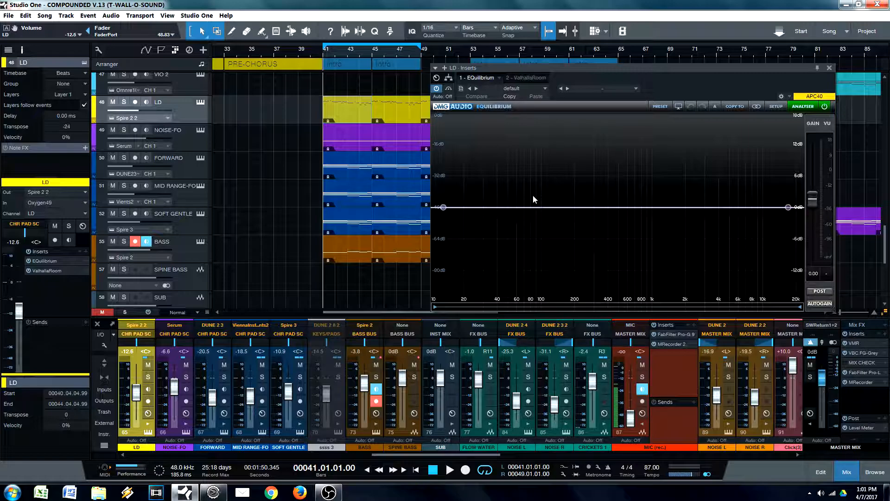
left_click(347, 113)
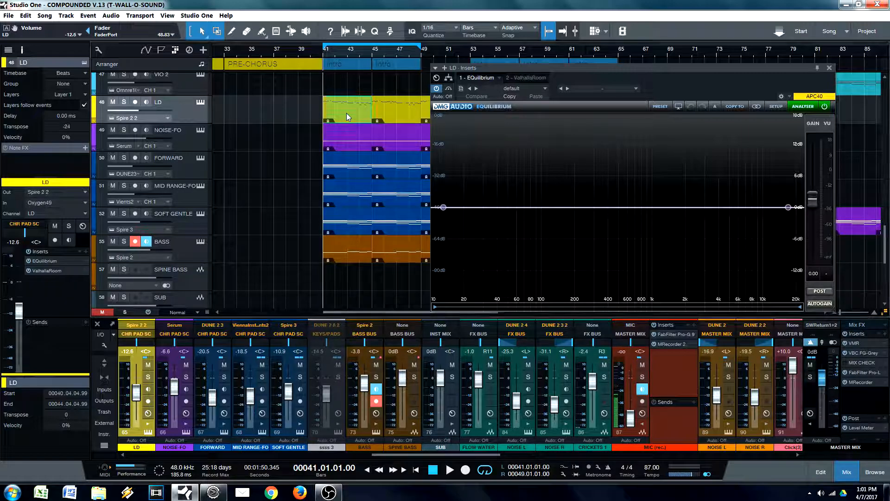
key("space")
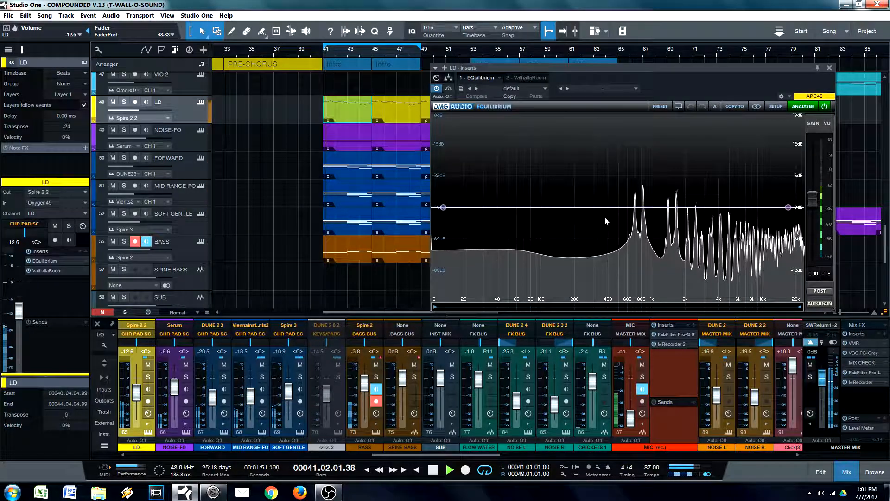
mouse_move(443, 209)
mouse_move(444, 207)
left_mouse_down()
mouse_move(779, 207)
mouse_move(587, 207)
left_mouse_up()
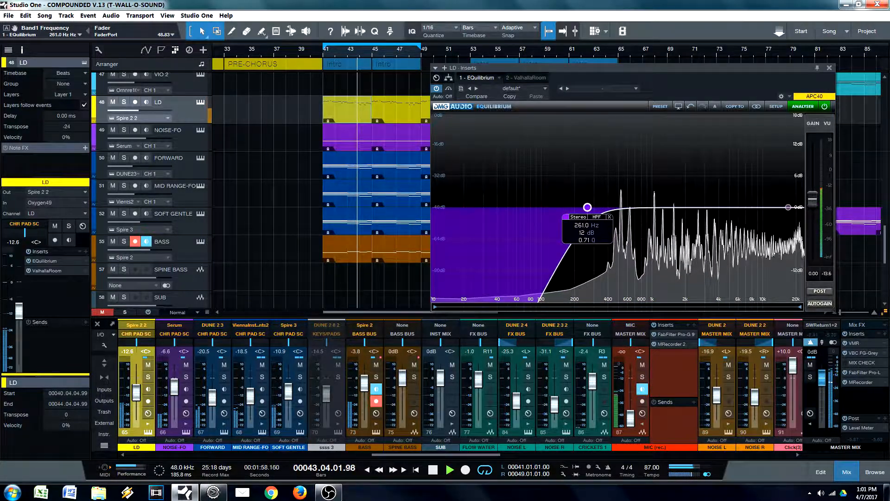
Step: Change the high-pass band to a low shelf at 87.6 Hz with -11.39 dB gain and a Q of 0.85
left_click(596, 216)
left_click(621, 248)
left_click_drag(587, 207, 530, 268)
double_click(571, 258)
scroll(572, 259, "up", 3)
scroll(571, 256, "down", 2)
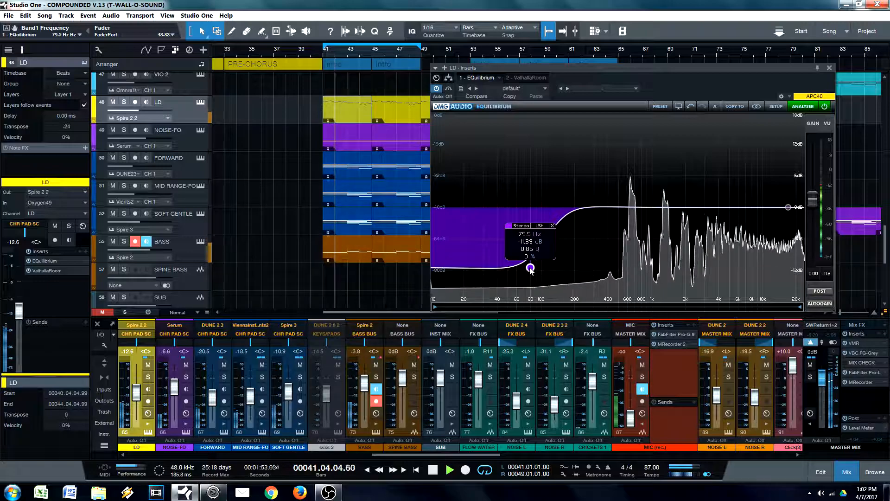
scroll(531, 270, "up", 4)
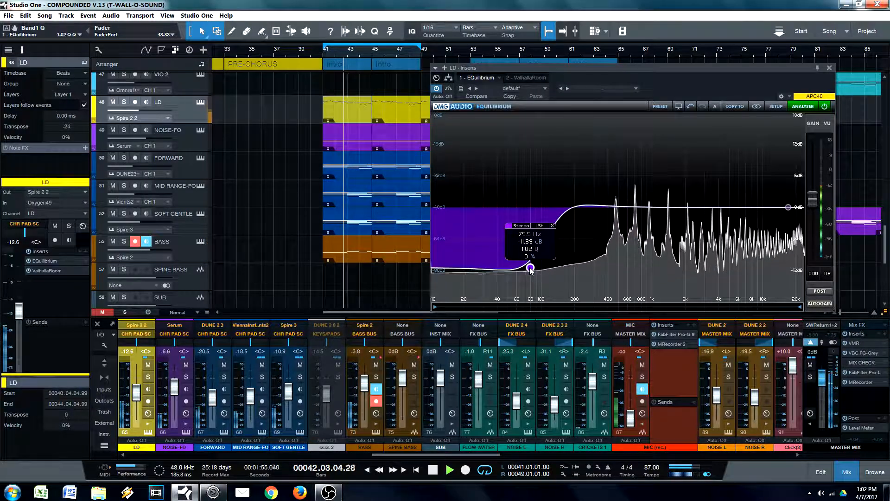
left_click_drag(531, 270, 535, 270)
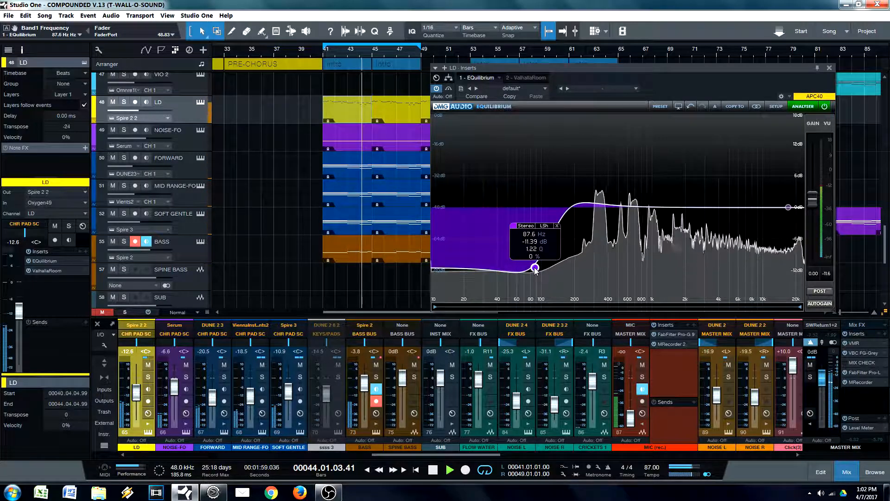
scroll(535, 269, "down", 4)
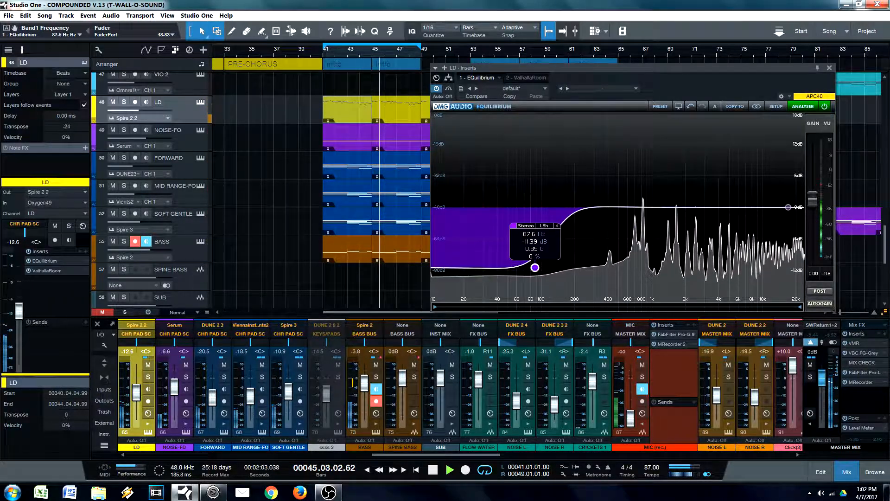
Step: Bypass the low shelf to compare the sound, stop playback and re-enable the shelf
mouse_move(522, 230)
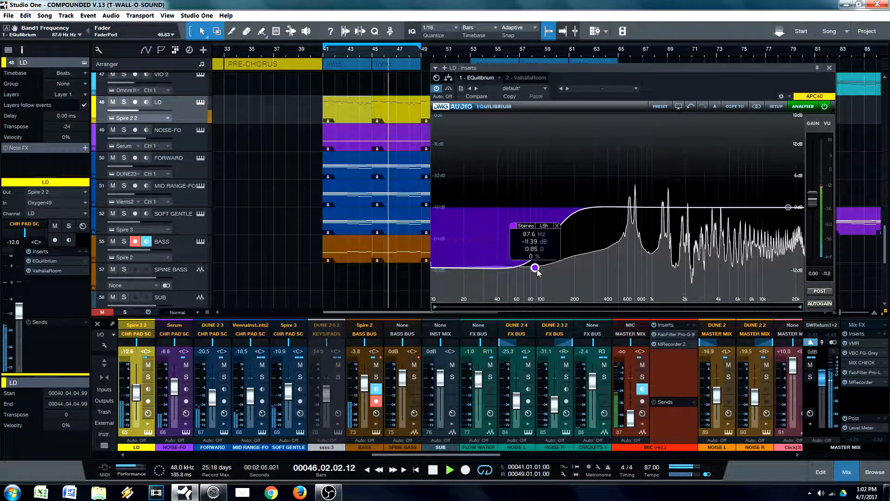
left_click(513, 226)
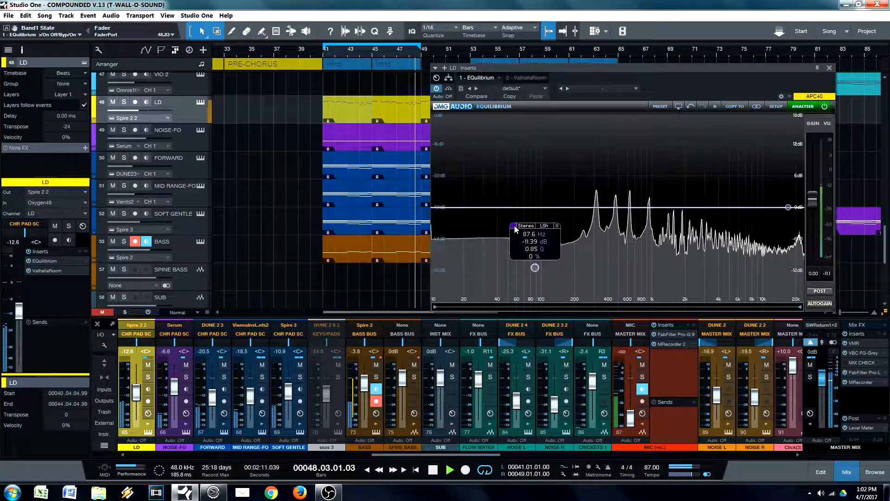
key("space")
left_click(513, 226)
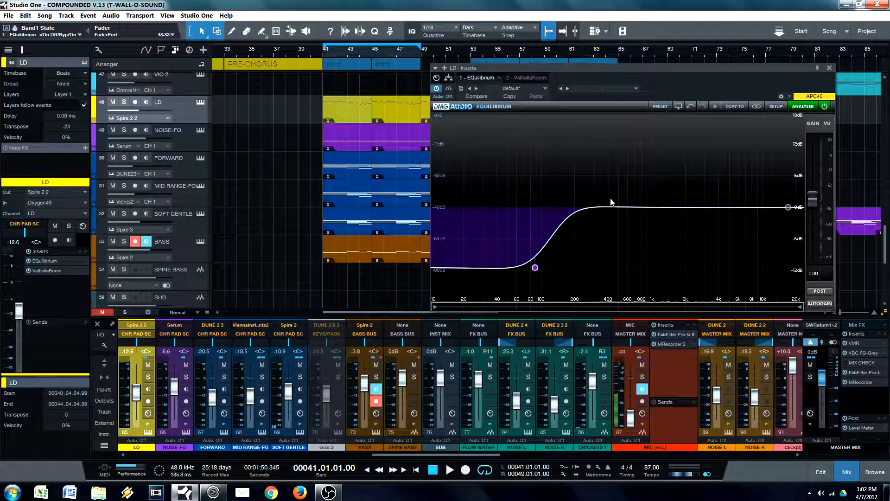
Step: Restart playback, add a peak cut at 1005 Hz with -0.92 dB and Q 2.11, and compare it on and off
mouse_move(538, 272)
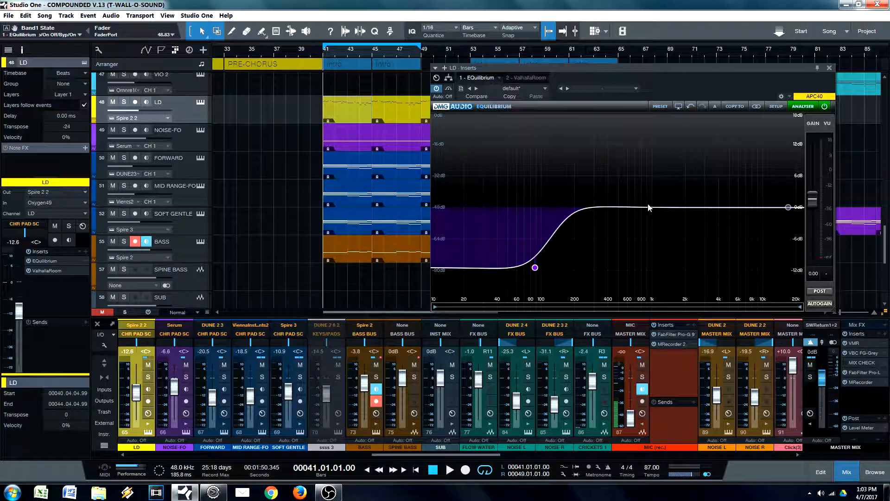
left_click(348, 113)
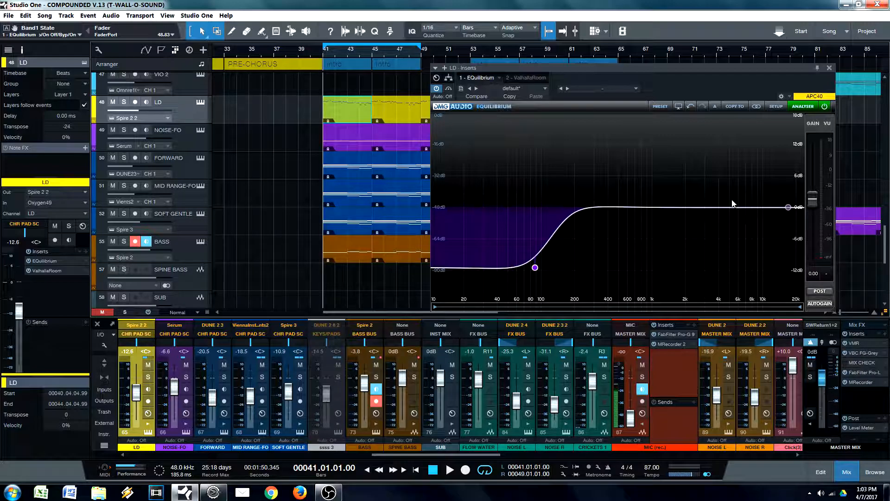
key("space")
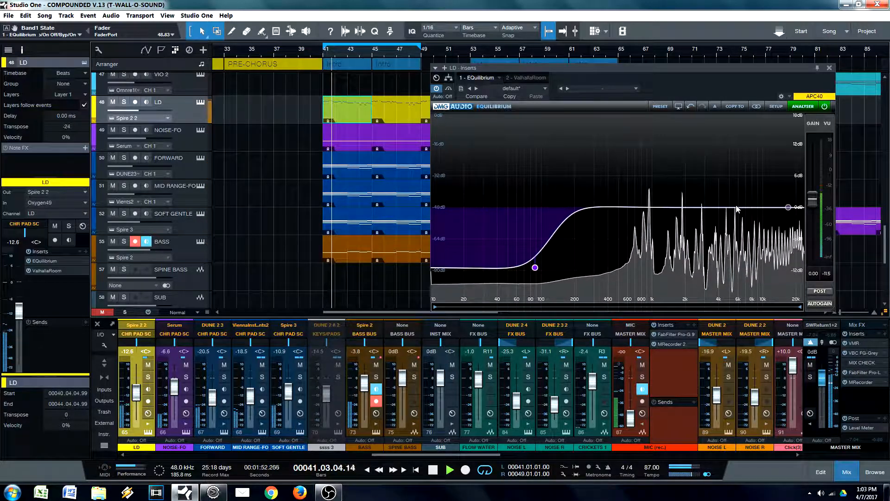
left_click_drag(731, 212, 652, 212)
left_click(632, 222)
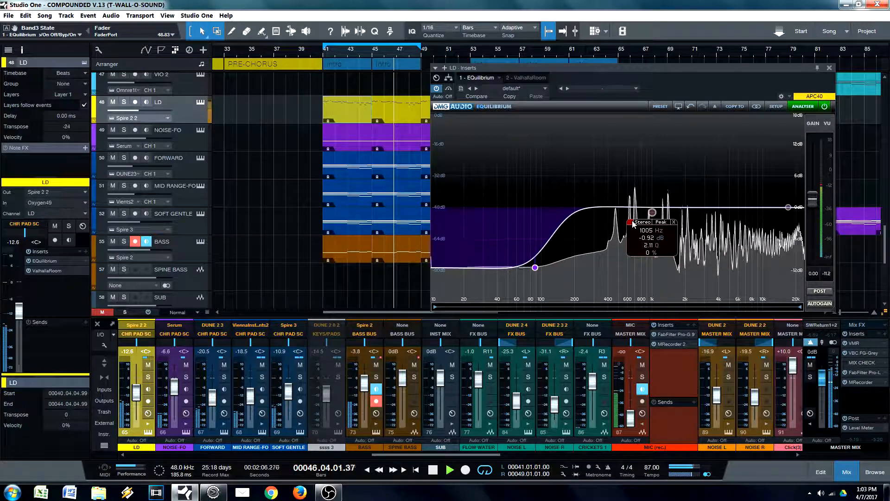
left_click(632, 221)
Step: Move the peak cut to 3260 Hz at -1.72 dB with Q 2.53, compare it on and off and leave it enabled
left_click_drag(653, 213, 709, 217)
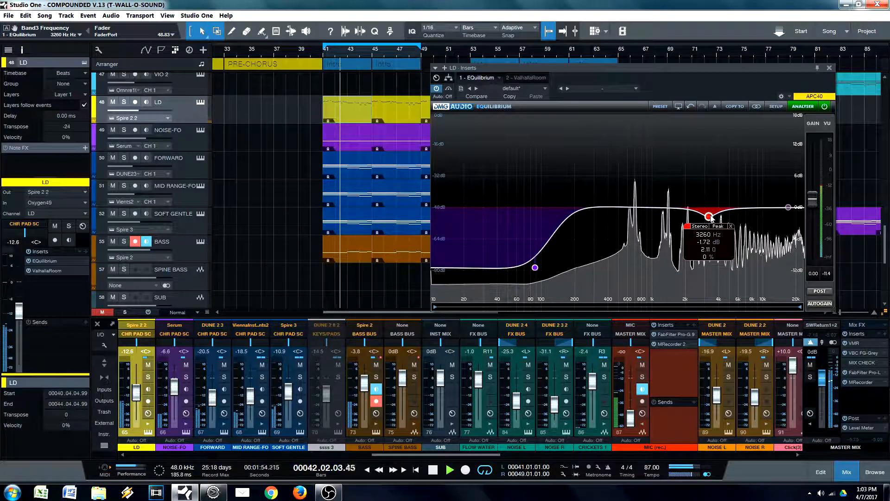
scroll(709, 216, "up", 2)
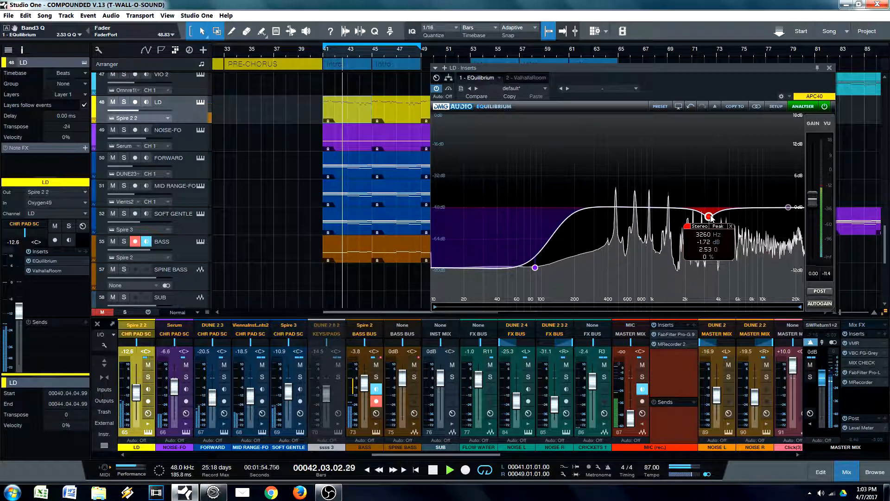
left_click(688, 226)
left_click(688, 227)
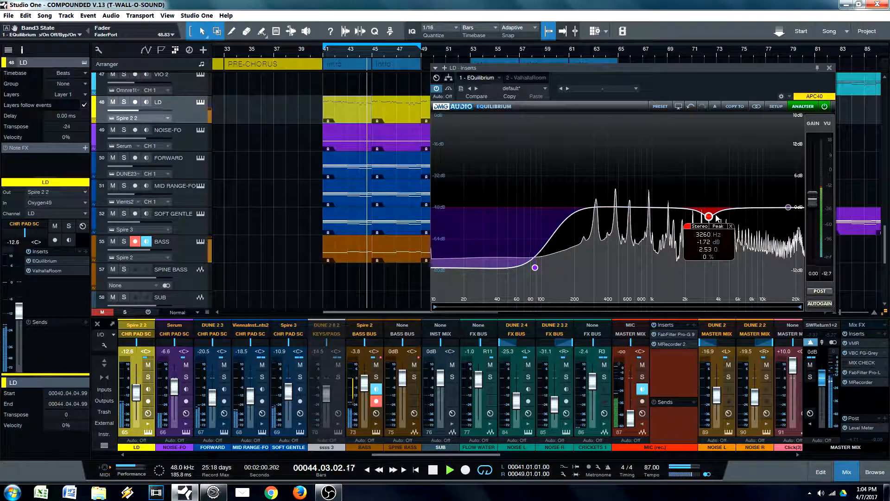
left_click(689, 226)
Step: Enable a 12 dB low-pass band at 18149 Hz, compare it on and off, leave it enabled and stop playback
mouse_move(786, 210)
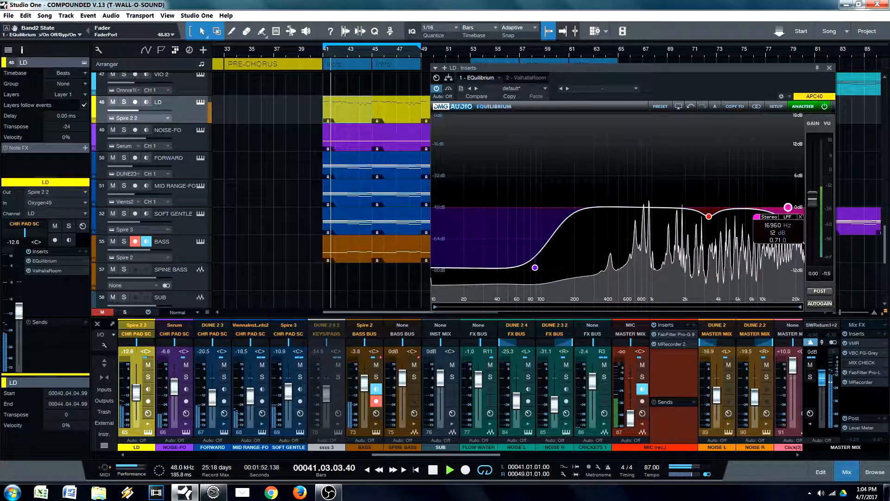
mouse_move(788, 208)
left_mouse_down()
mouse_move(704, 207)
mouse_move(797, 207)
mouse_move(786, 207)
left_mouse_up()
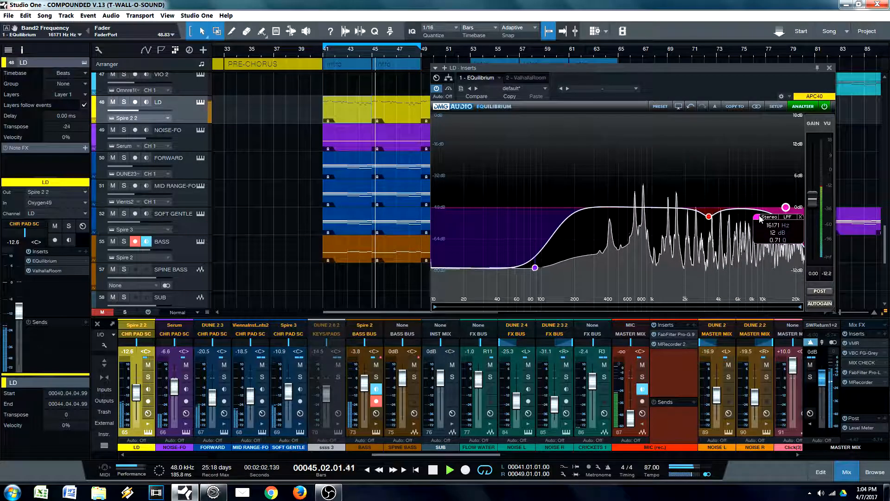
left_click_drag(786, 207, 790, 207)
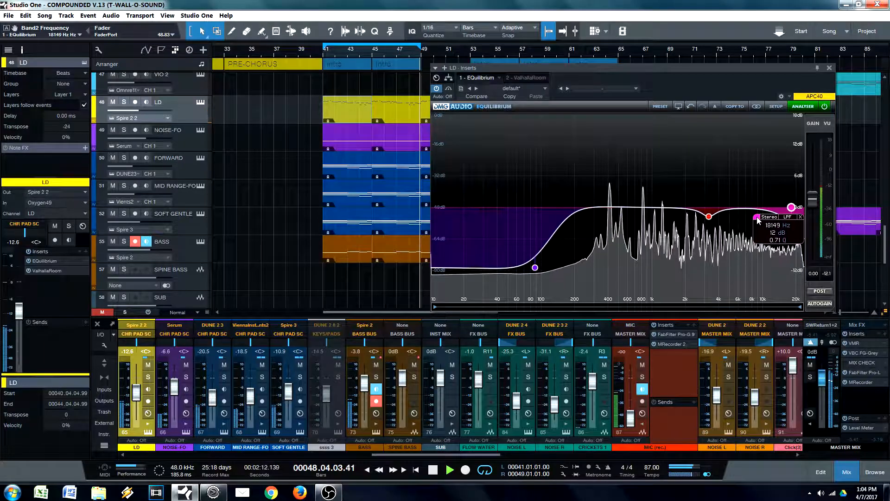
left_click(757, 217)
left_click(757, 217)
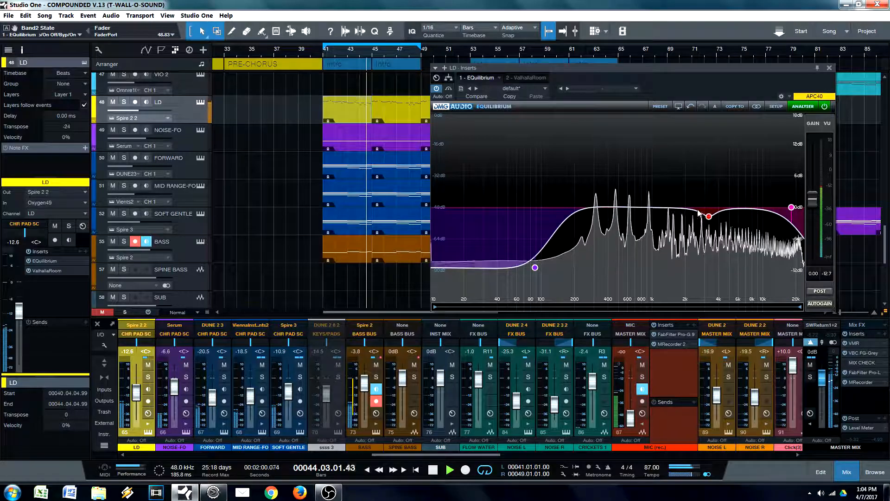
key("space")
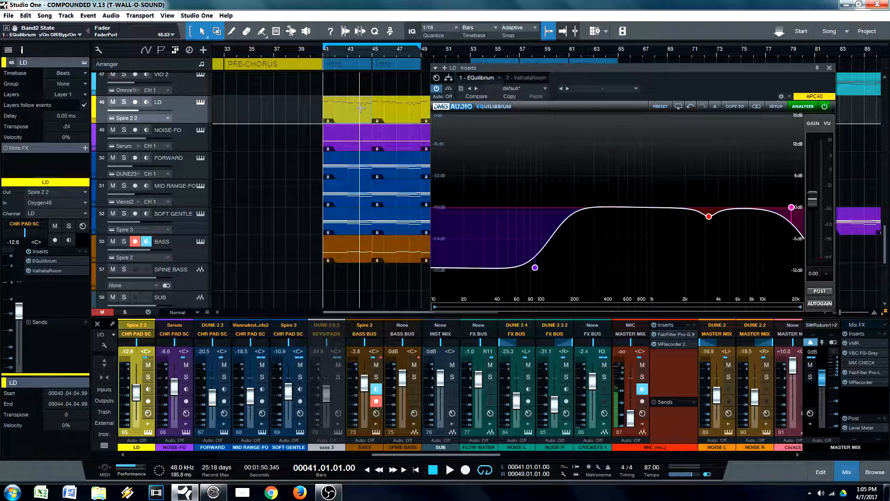
Step: Point out the LD EQ's low-pass and peak bands, select the NOISE-FO event at bar 41 and reposition the EQ window
mouse_move(790, 208)
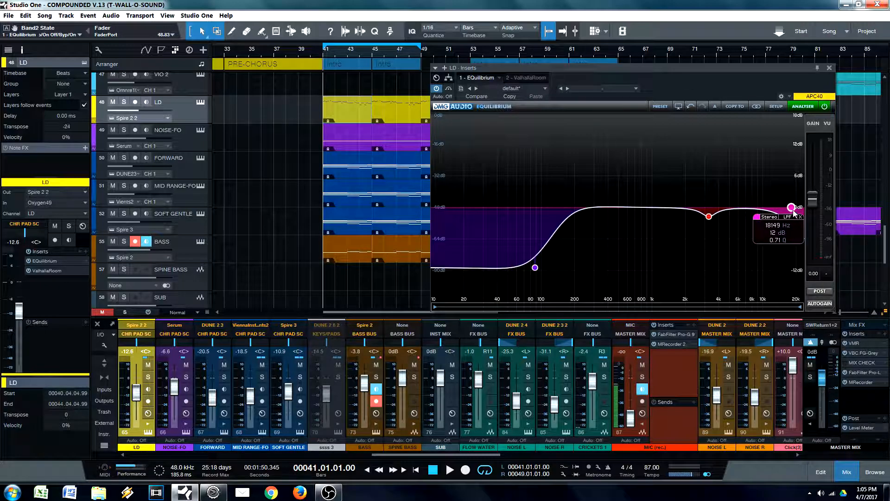
mouse_move(708, 217)
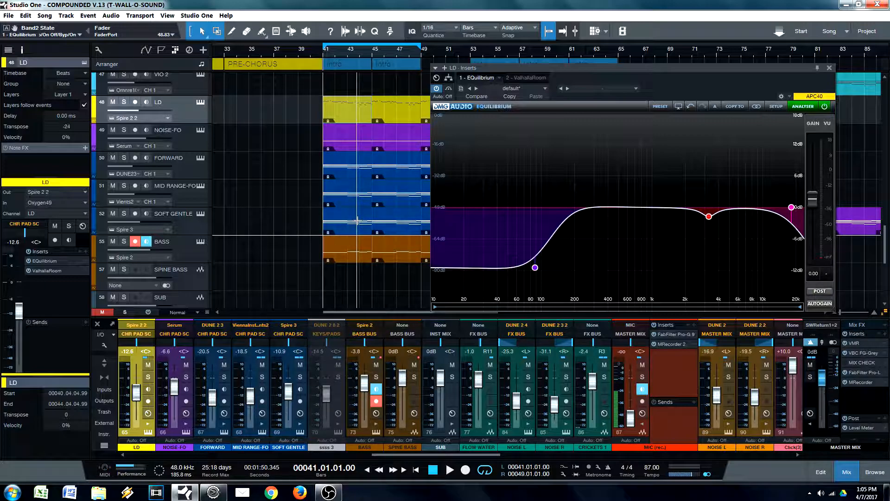
left_click(340, 147)
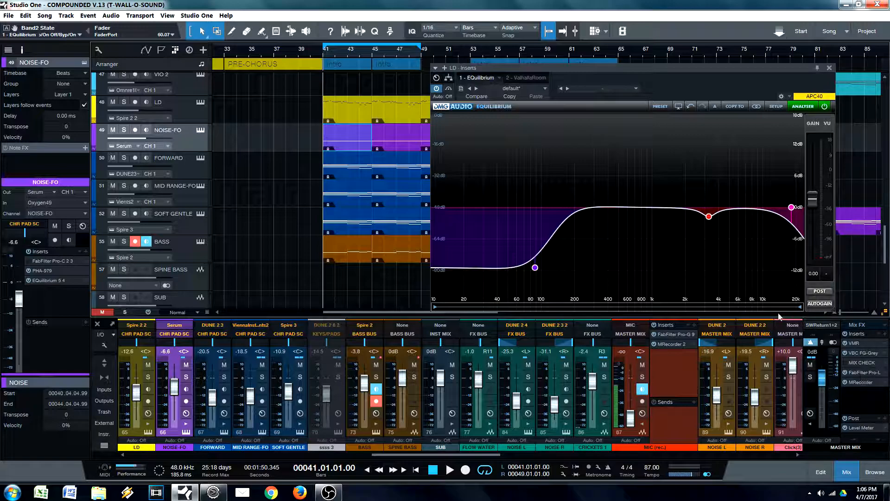
left_click_drag(811, 96, 798, 90)
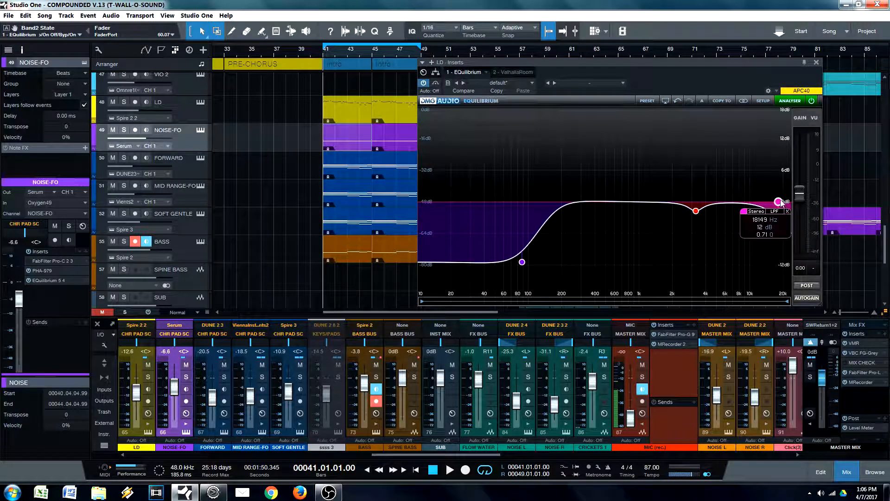
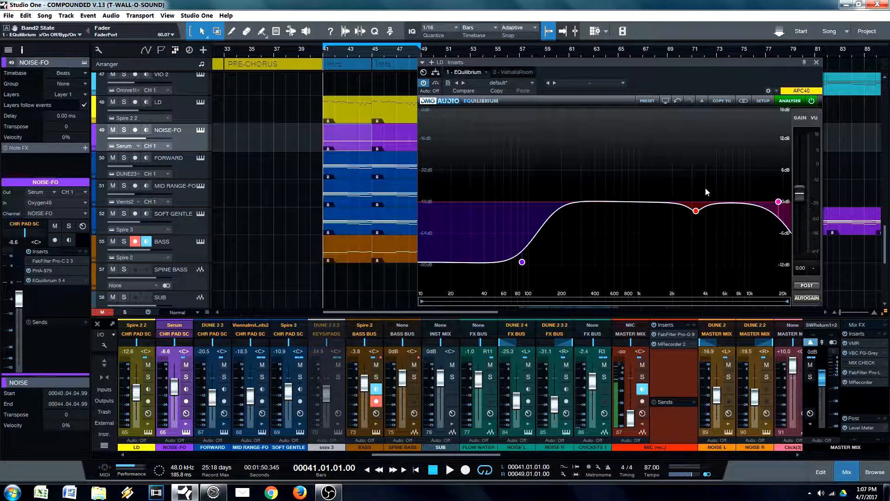
Step: Move the LD EQ window clear of the arrangement and close it
left_click_drag(717, 73, 574, 82)
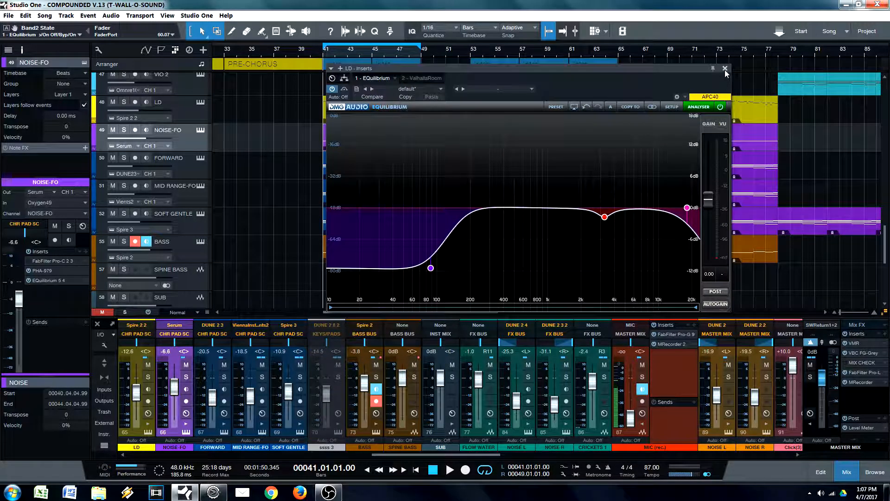
left_click_drag(703, 69, 693, 74)
left_click_drag(633, 85, 620, 91)
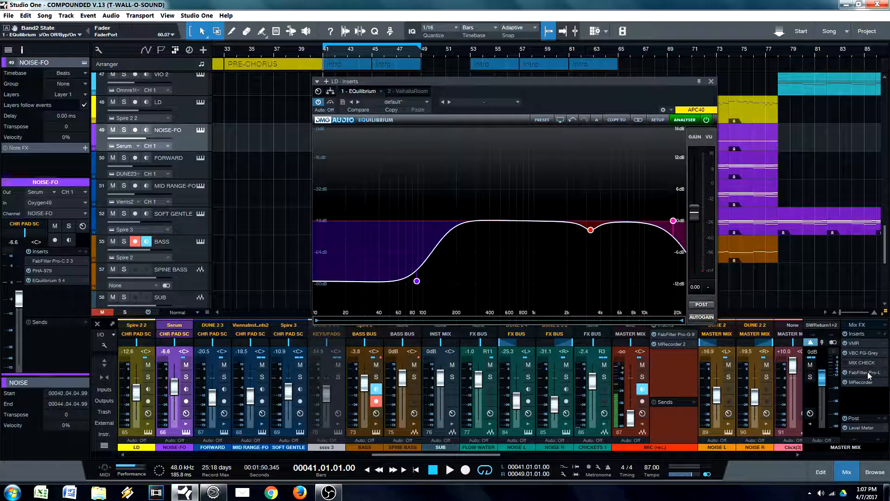
left_click(709, 81)
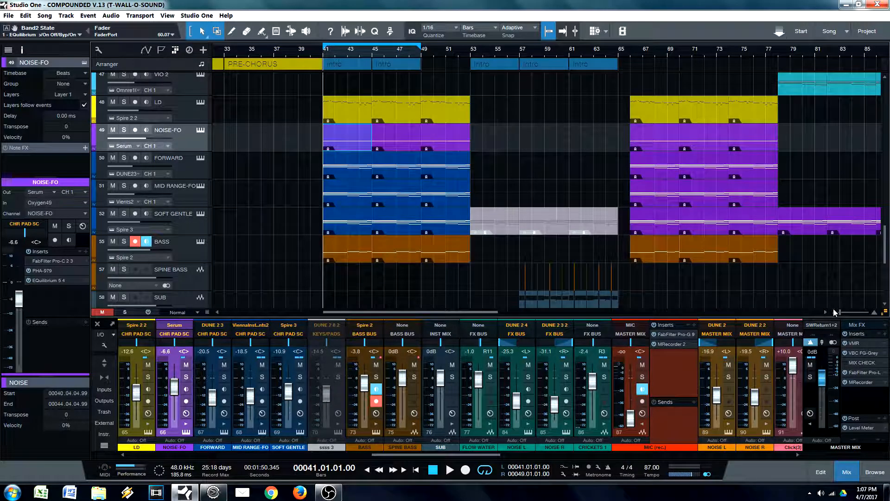
Step: Audition the master mix with the FabFilter Pro-L gain raised to +6.90 dB, reset the gain to 0 dB and close the limiter
left_click(861, 371)
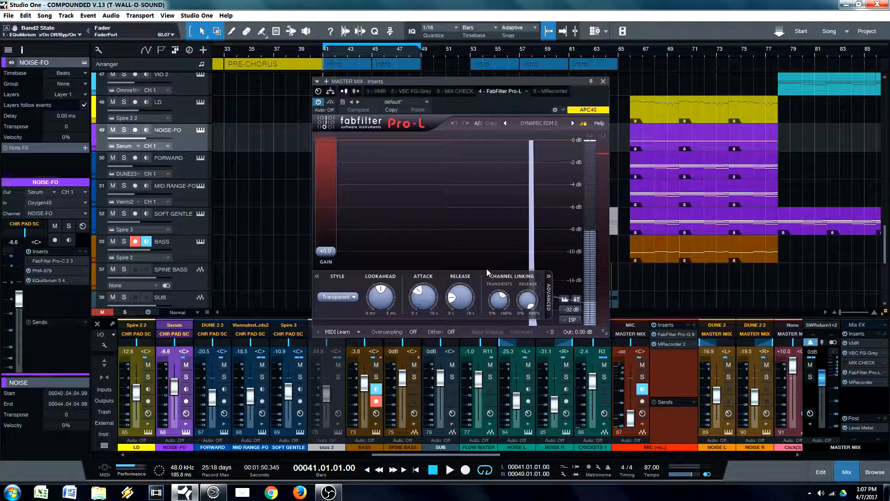
key("space")
left_click_drag(326, 251, 330, 226)
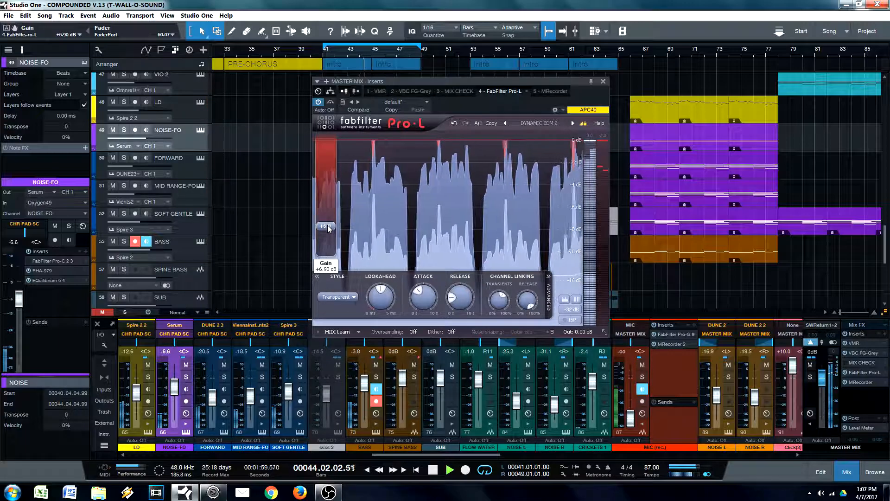
key("space")
left_click_drag(328, 228, 328, 253)
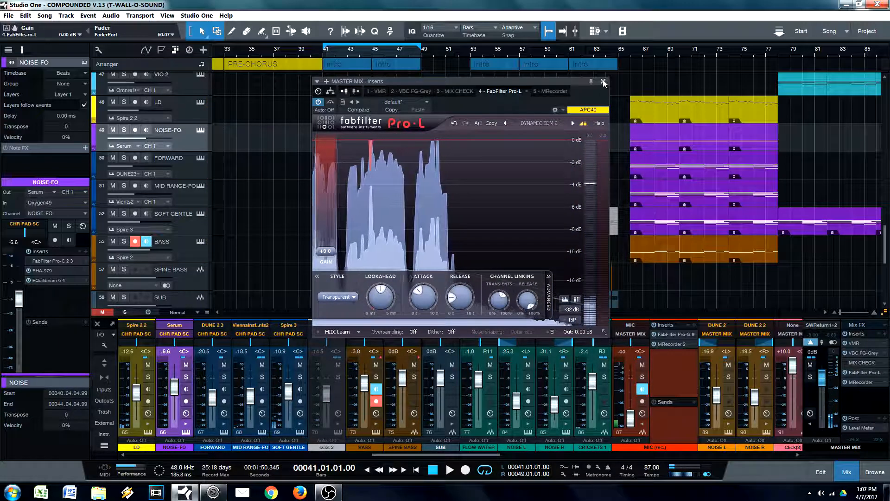
left_click(603, 82)
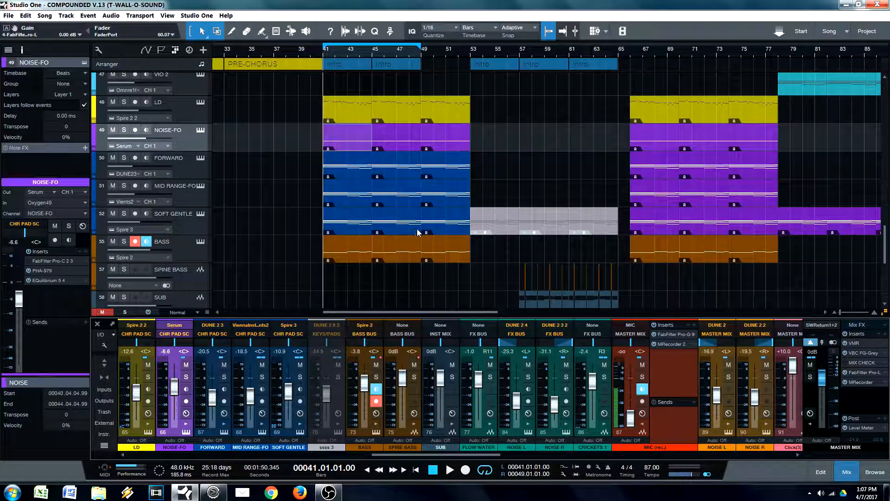
Step: Select the KICK event at bar 41, open the track's EQuilibrium EQ and reposition its window beside the track list
scroll(416, 229, "up", 3)
scroll(416, 229, "up", 10)
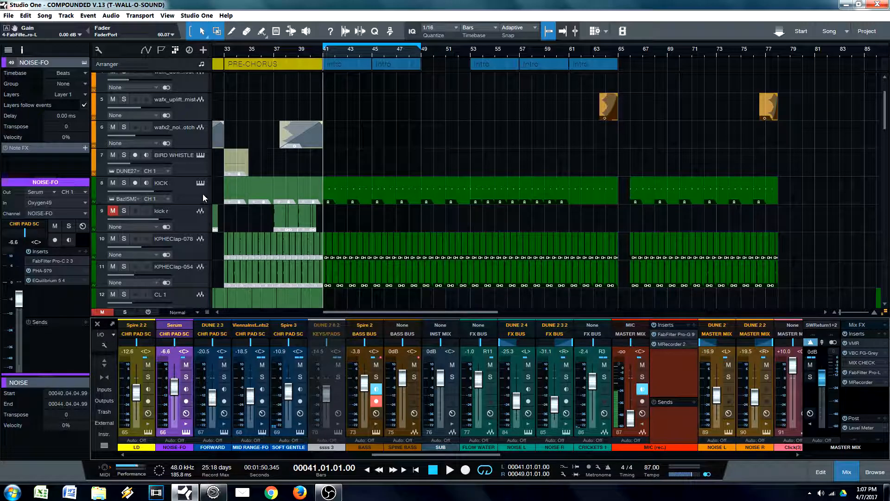
left_click(334, 190)
left_click_drag(299, 53, 341, 70)
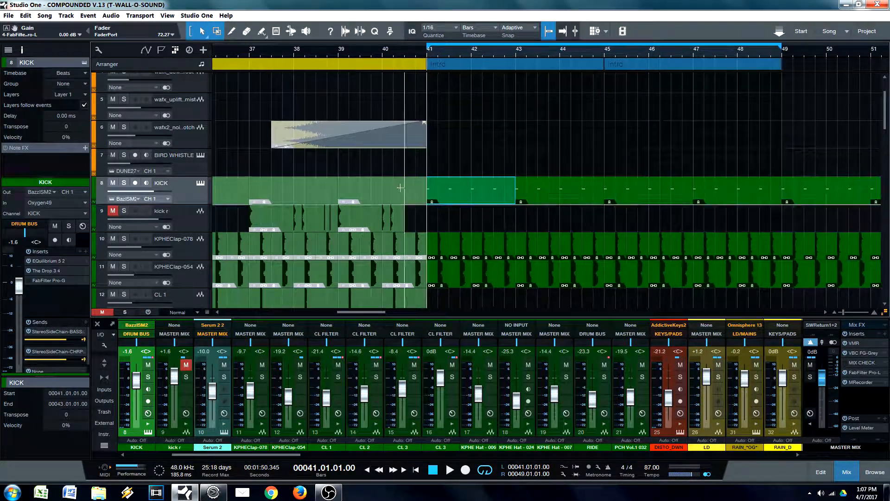
left_click(51, 260)
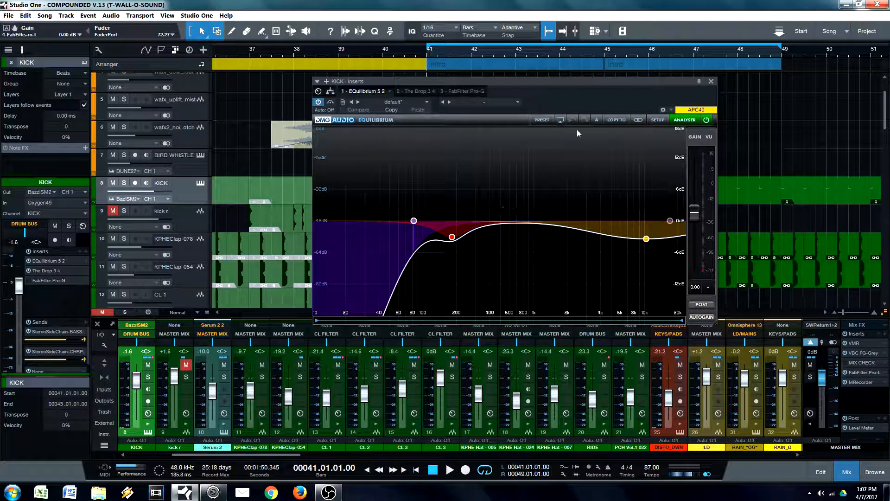
left_click_drag(595, 99, 521, 79)
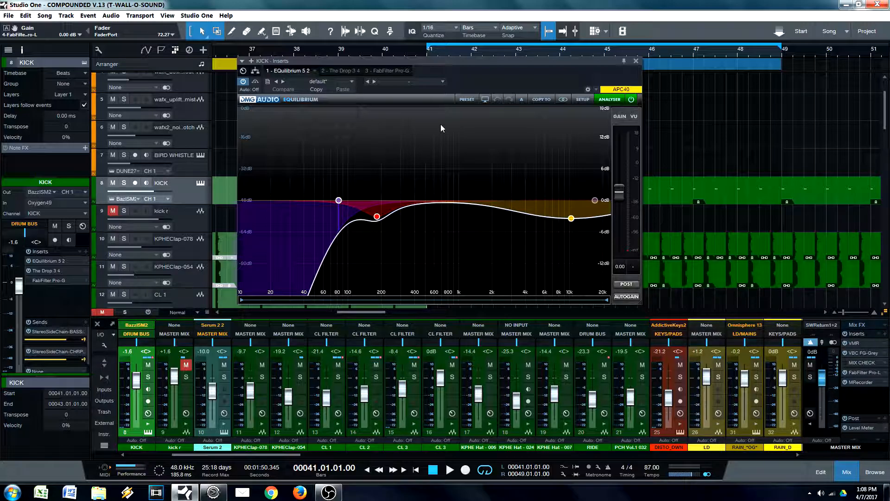
left_click_drag(506, 74, 709, 70)
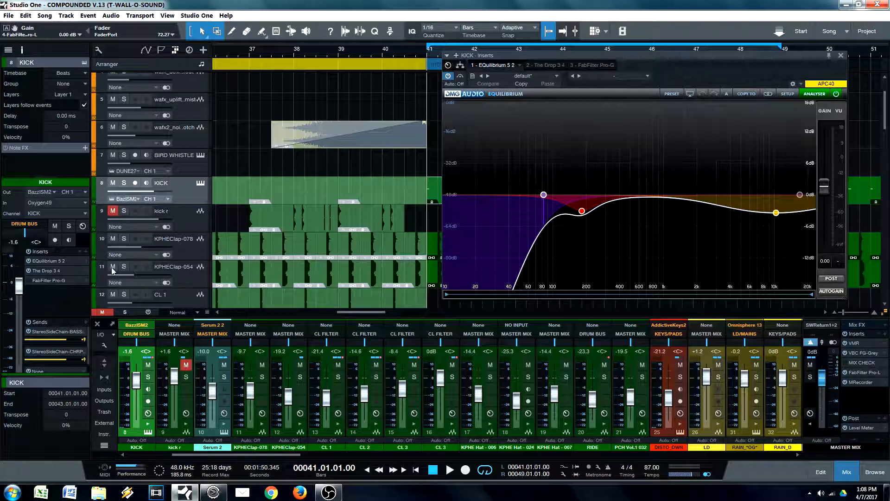
left_click_drag(687, 74, 665, 75)
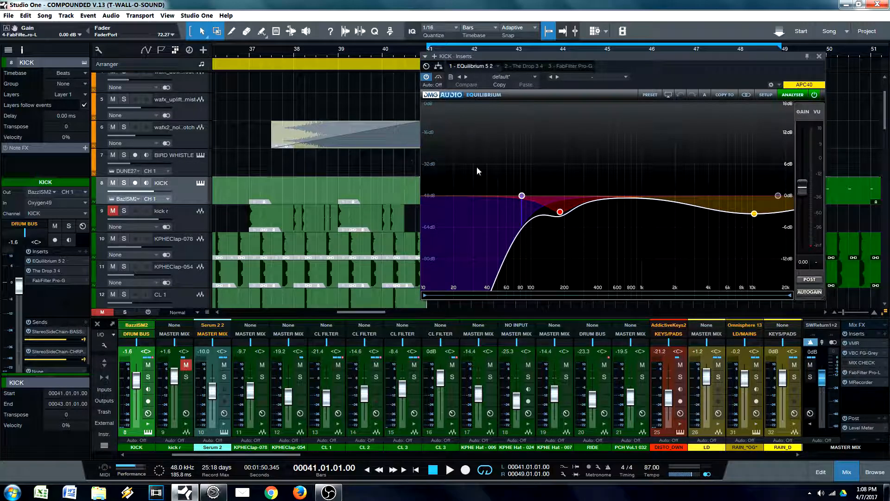
left_click_drag(683, 73, 666, 60)
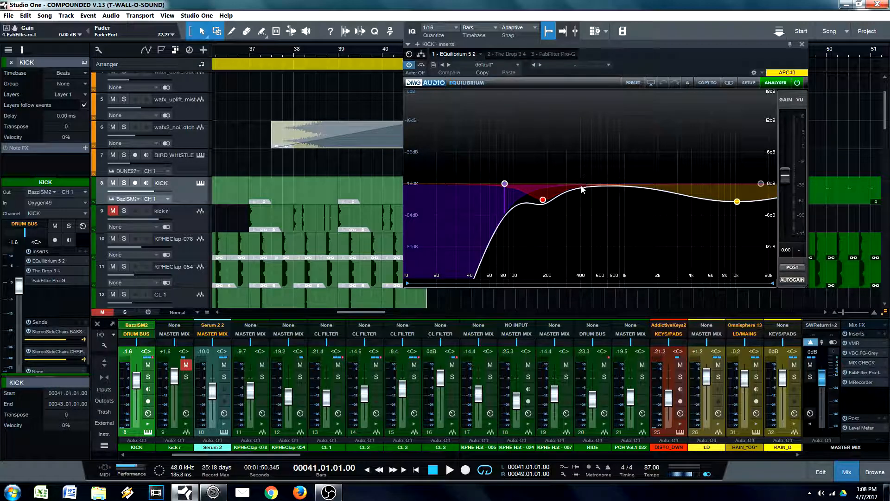
Step: Start playback and add a peak cut at 1317 Hz with -2.68 dB and Q 2.11 to the KICK EQ
mouse_move(546, 205)
key("space")
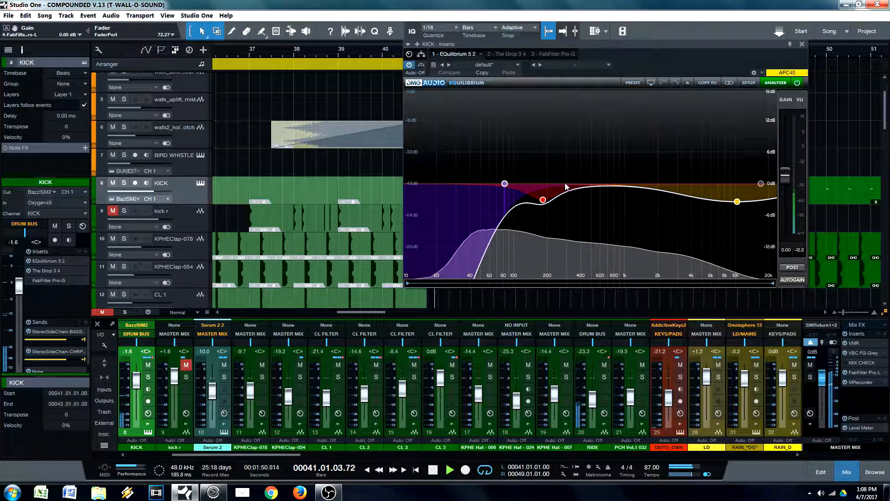
left_click_drag(600, 184, 639, 199)
scroll(601, 158, "up", 4)
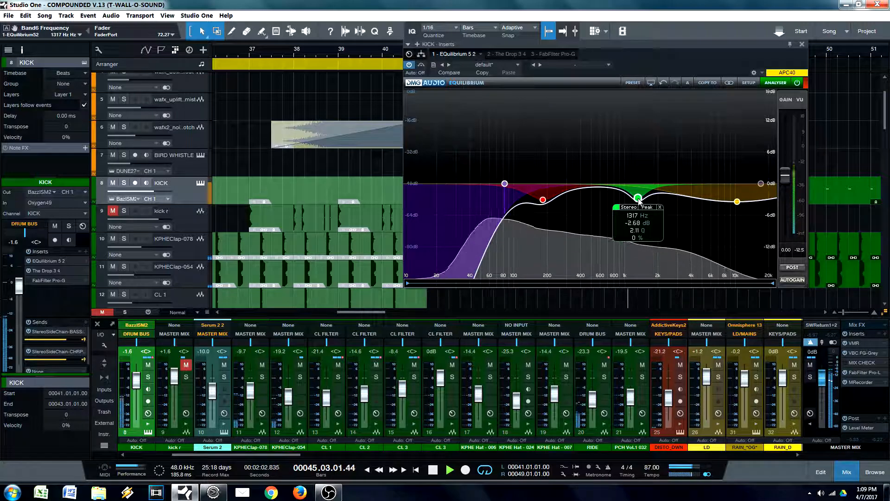
Step: Add a narrow peak cut at 93.7 Hz with Q 6.30, compare it on and off and set its gain to -2.24 dB
double_click(595, 180)
left_click_drag(595, 180, 511, 198)
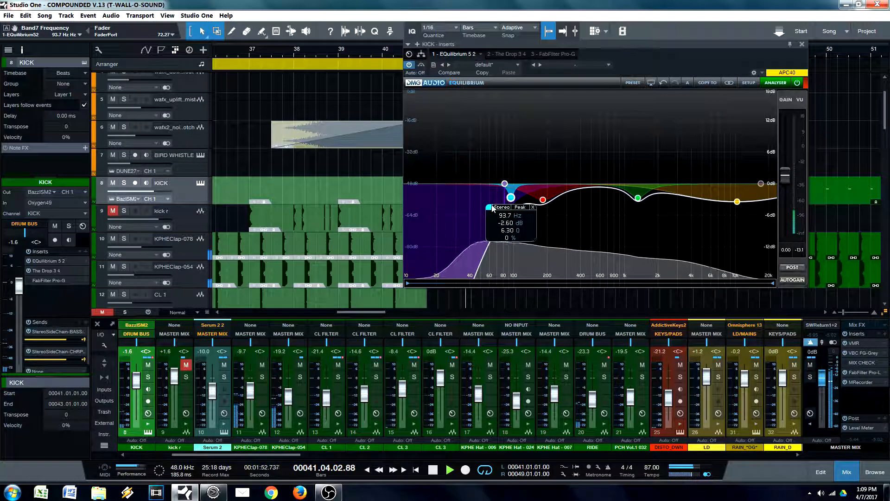
left_click(492, 206)
left_click(492, 205)
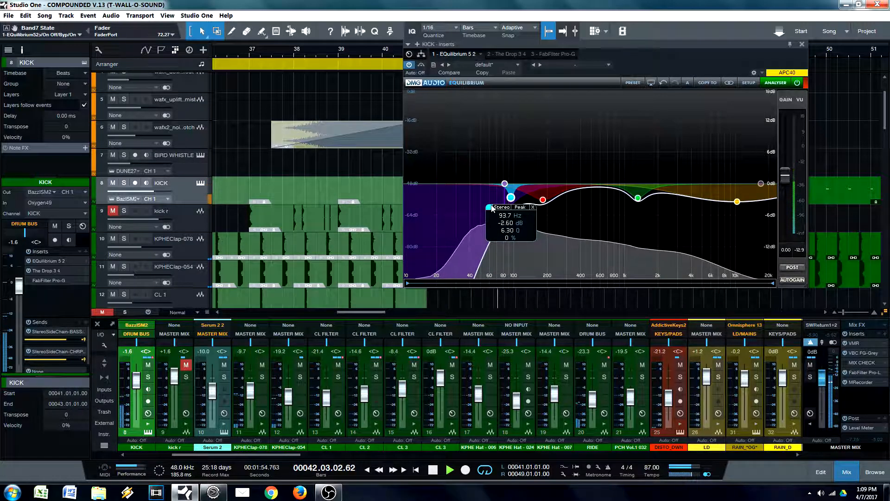
left_click_drag(511, 224, 512, 222)
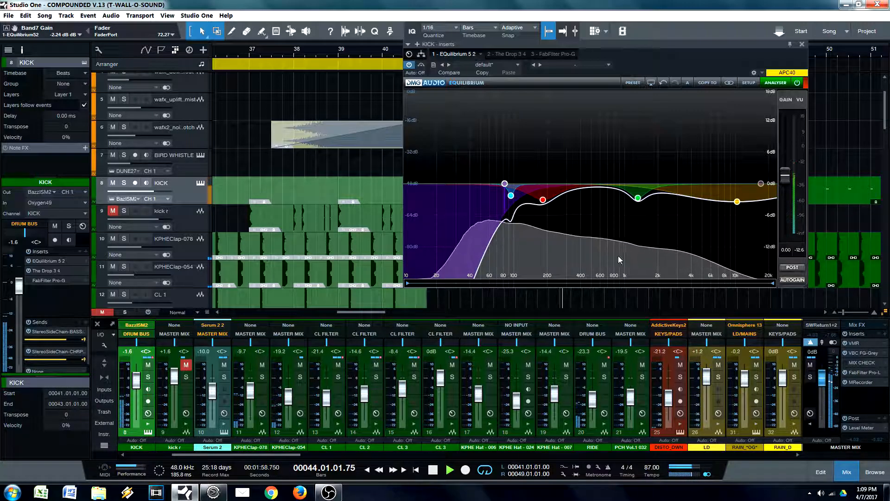
Step: Move the narrow peak cut to 402 Hz at -3.12 dB with Q 3.65 and compare it on and off
left_click_drag(510, 195, 578, 198)
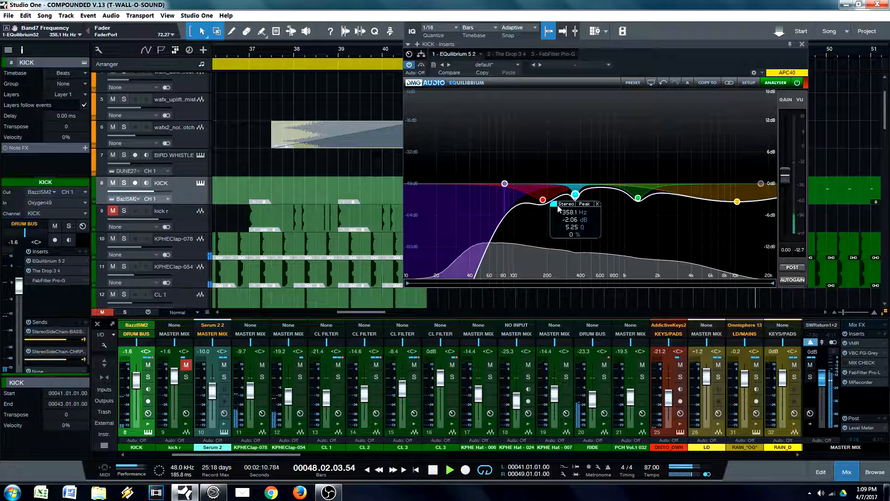
mouse_move(568, 193)
left_mouse_down()
mouse_move(554, 200)
mouse_move(589, 199)
mouse_move(582, 201)
left_mouse_up()
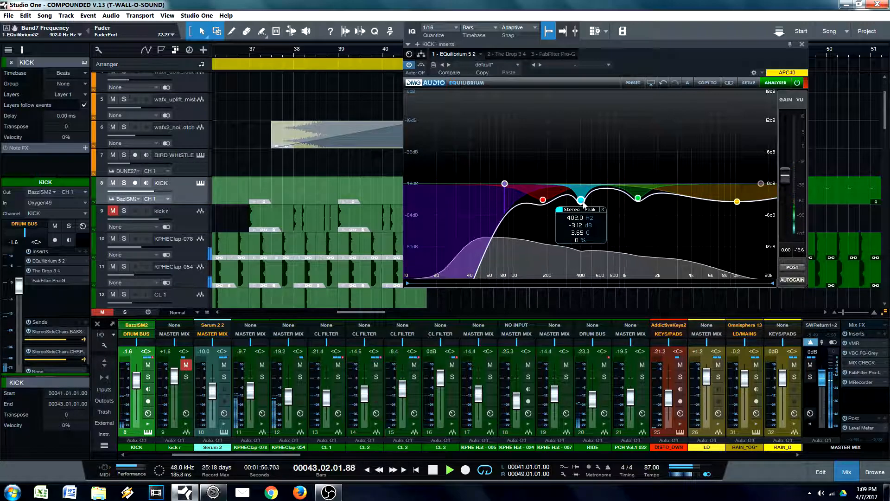
left_click(559, 210)
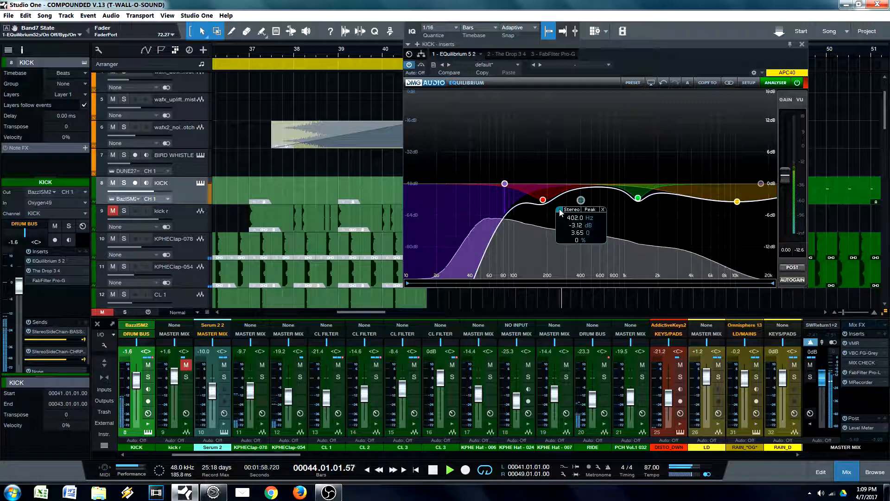
left_click(560, 209)
Step: Compare the peak cut on and off at 478.2 Hz and -1.97 dB, shift it to 451.3 Hz and stop playback
mouse_move(582, 200)
left_mouse_down()
mouse_move(587, 191)
mouse_move(600, 198)
mouse_move(589, 195)
left_mouse_up()
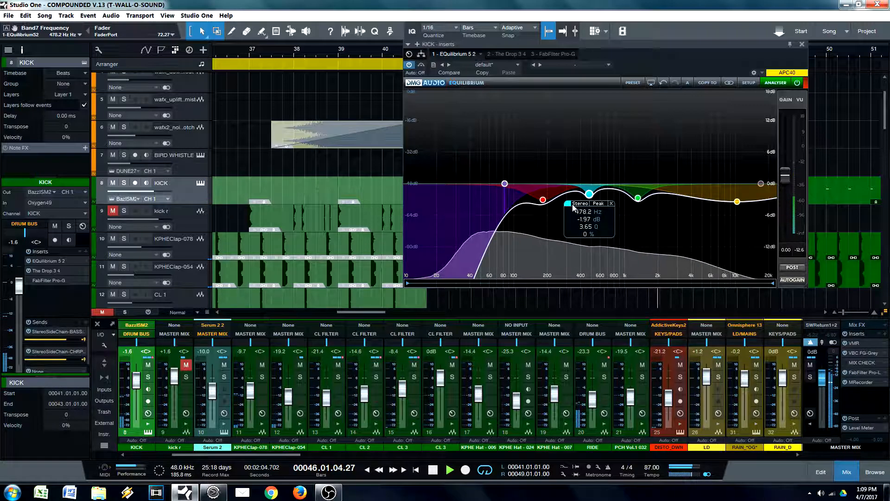
left_click(568, 204)
left_click(569, 204)
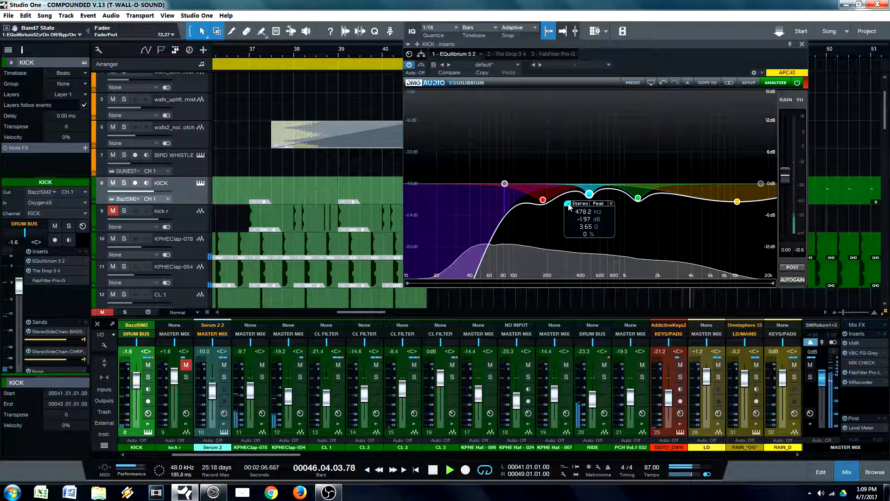
left_click_drag(589, 194, 586, 195)
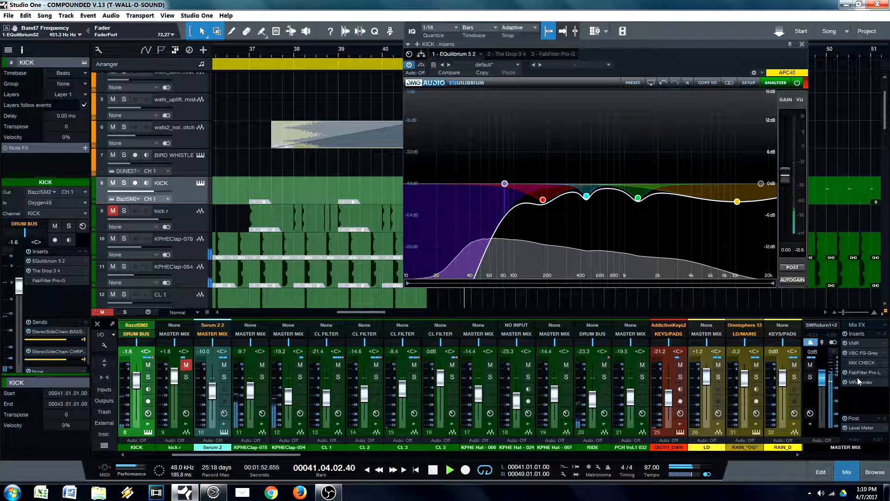
key("space")
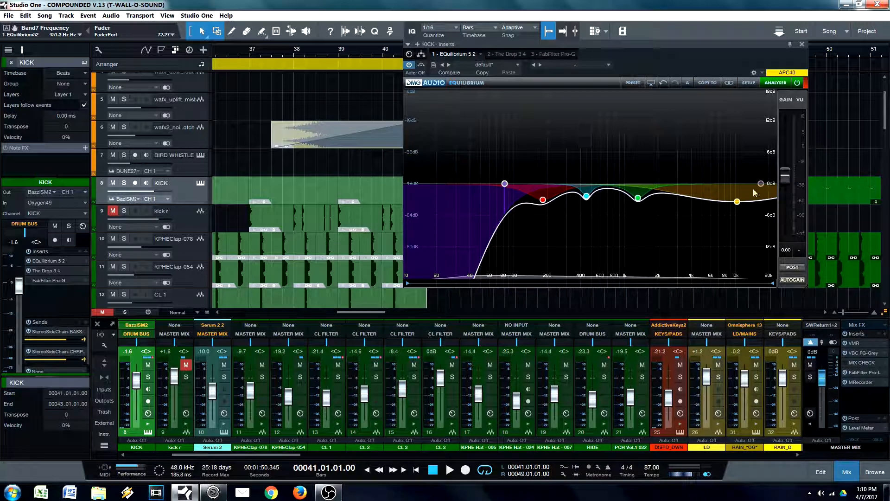
Step: Point out the two added mid-range peak bands by selecting them together, and close the KICK EQ
left_click_drag(581, 163, 645, 221)
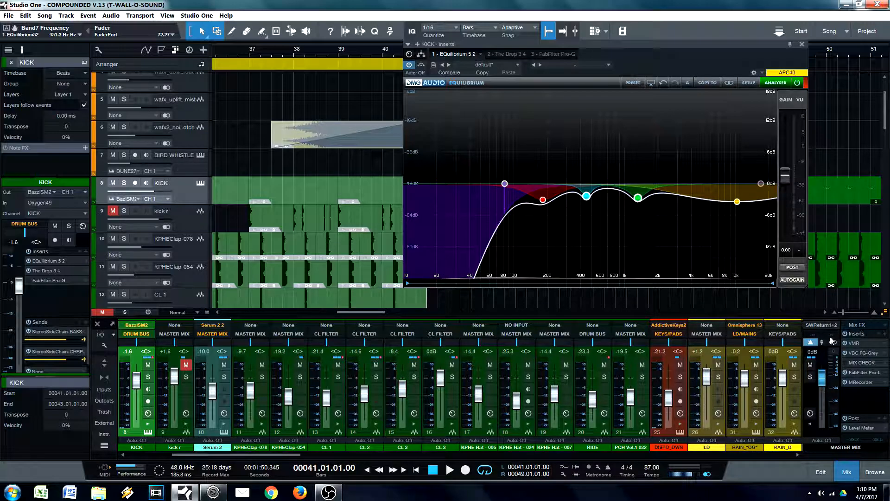
left_click_drag(658, 65, 514, 56)
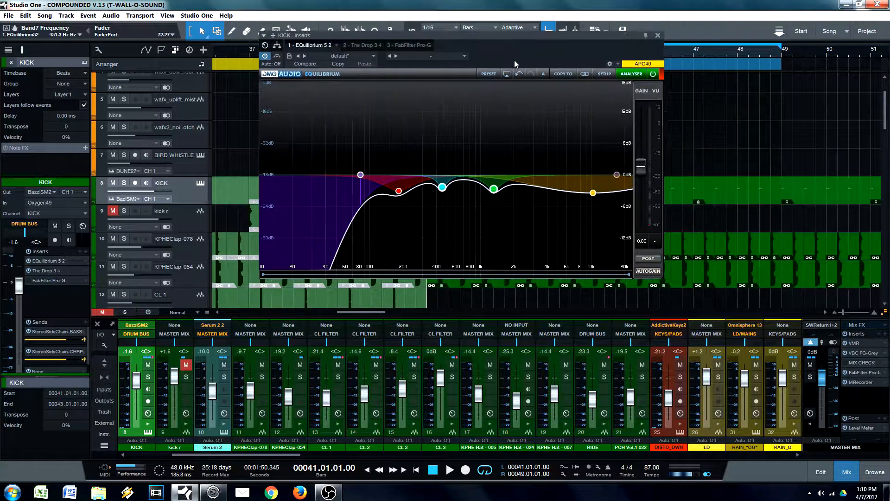
left_click_drag(424, 148, 513, 216)
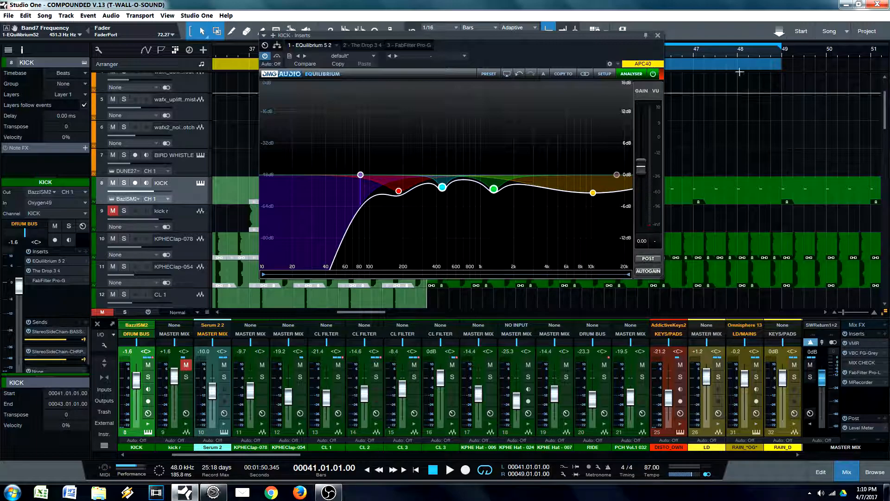
left_click(657, 35)
Step: Open FabFilter Pro-L on the master mix, start playback and raise its gain to +5.40 dB
left_click(865, 373)
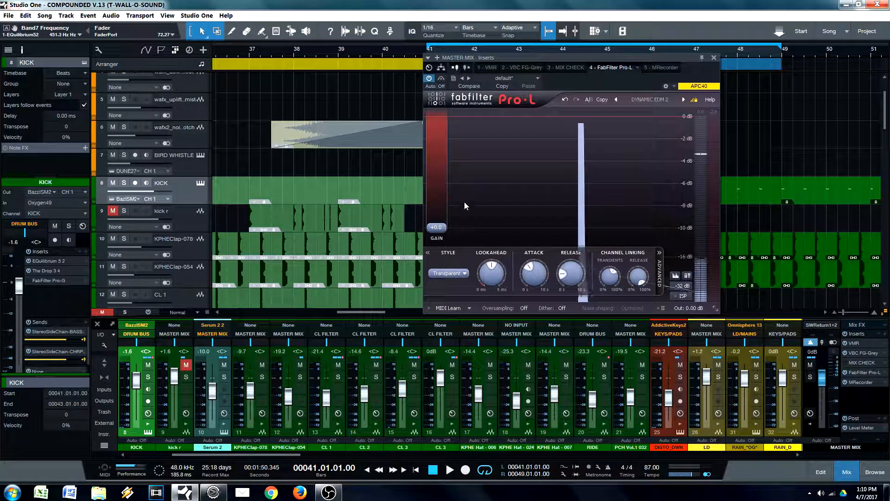
key("space")
left_click_drag(436, 229, 440, 209)
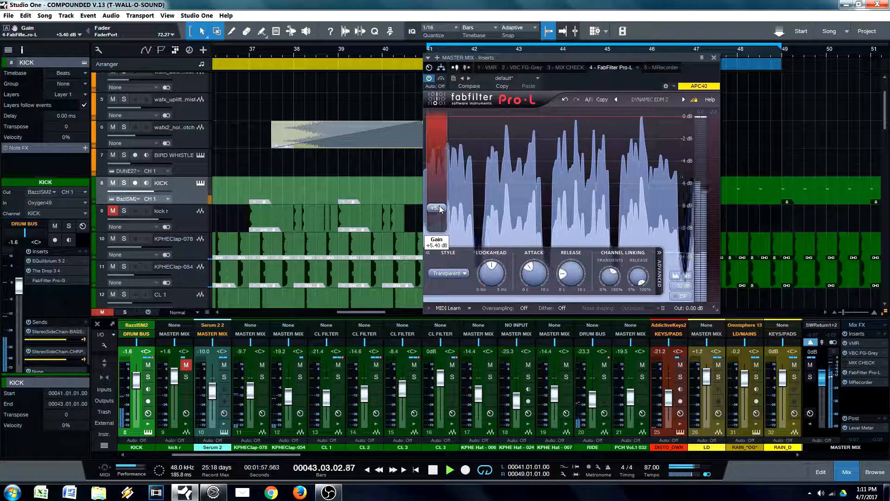
Step: Reopen the KICK EQ, try the low-mid peak at 464.8 Hz and undo that move
left_click(53, 261)
mouse_move(603, 214)
left_click_drag(606, 209, 609, 209)
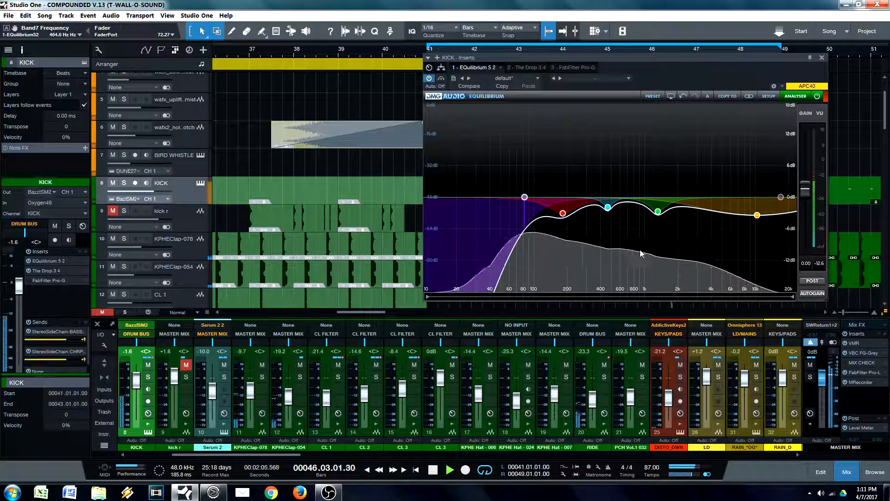
left_click(683, 96)
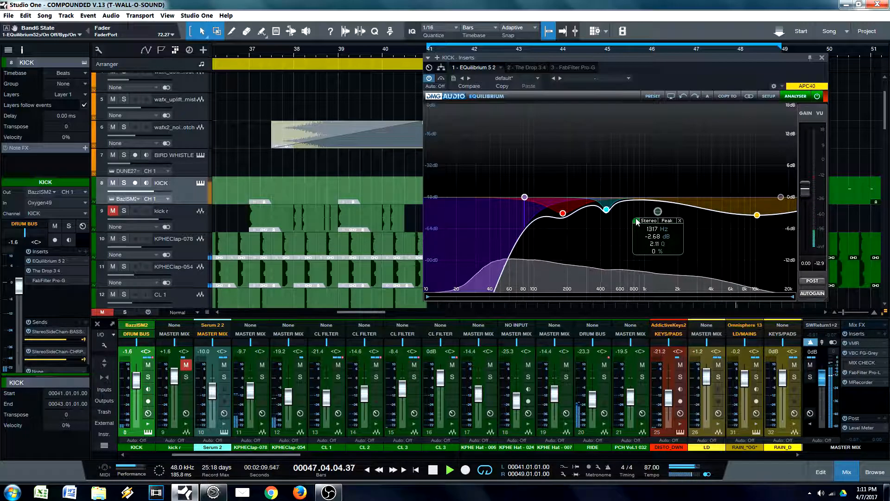
Step: Shift the KICK's upper-mid peak cut to 1422 Hz at -2.24 dB and compare the wide 10371 Hz cut on and off
mouse_move(659, 214)
left_mouse_down()
mouse_move(649, 213)
mouse_move(661, 209)
left_mouse_up()
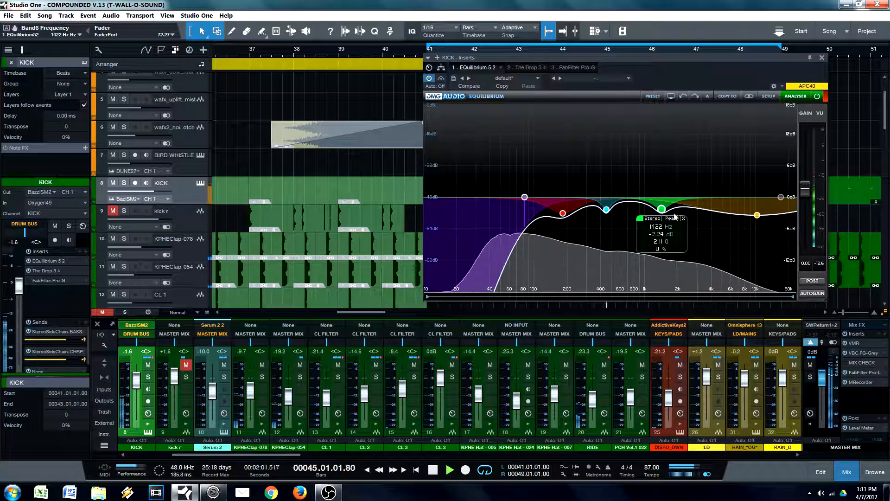
left_click(736, 226)
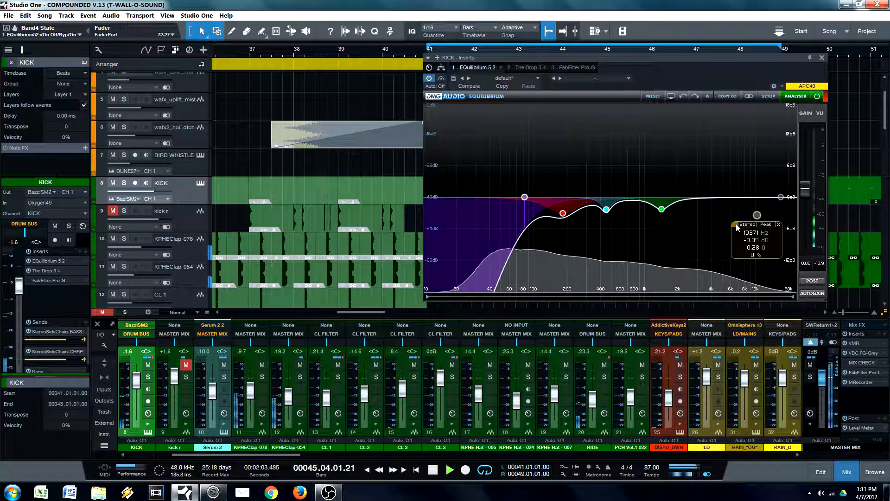
left_click(736, 226)
left_click_drag(759, 245, 759, 240)
left_click_drag(757, 209, 758, 215)
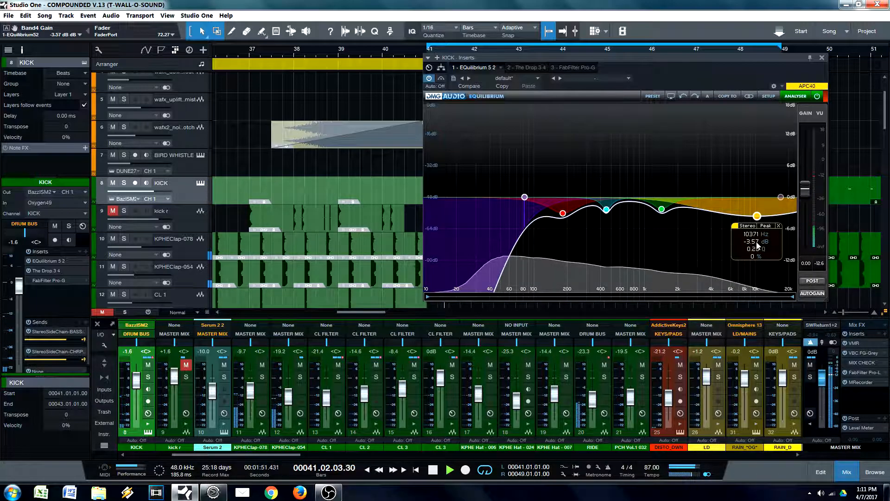
left_click_drag(756, 238, 759, 214)
double_click(757, 215)
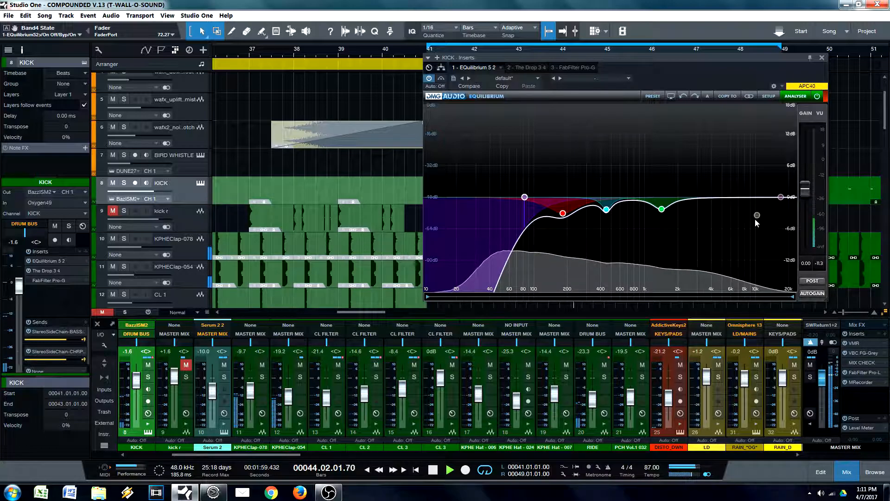
left_click(737, 225)
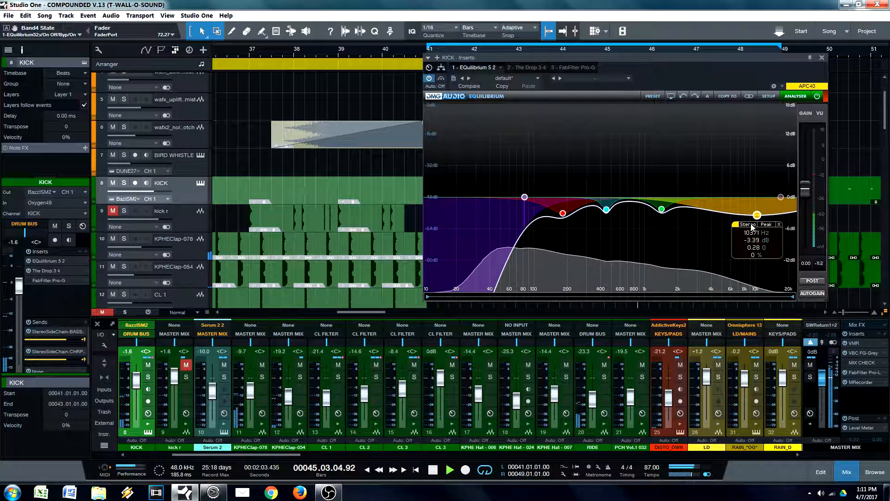
Step: Stop playback, close the KICK EQ and reset the gain of FabFilter Pro-L on the master mix to 0 dB, saving the song
key("space")
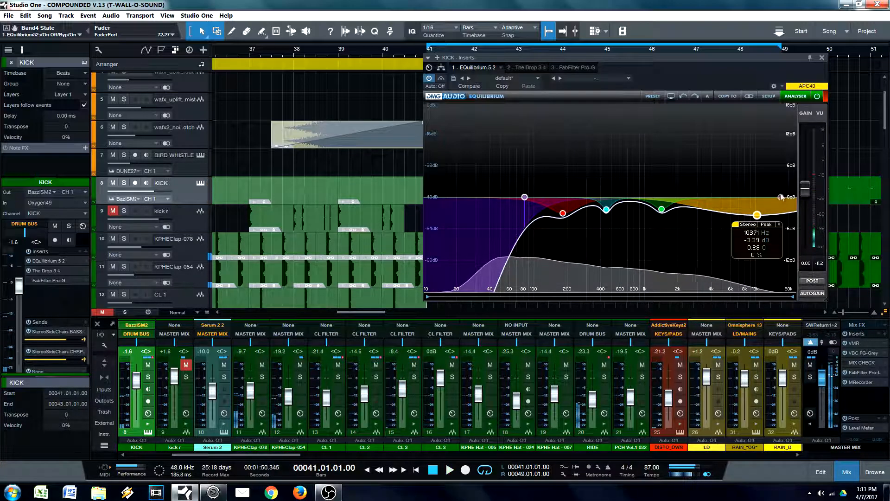
left_click(823, 59)
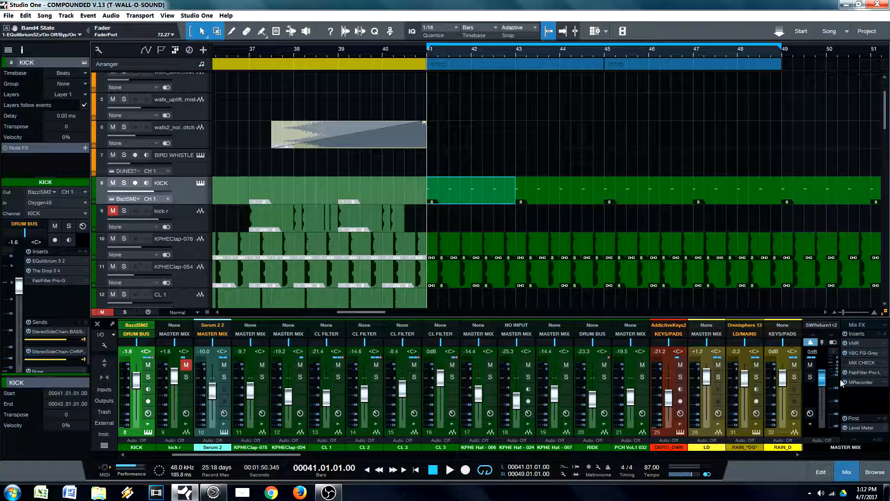
left_click(863, 374)
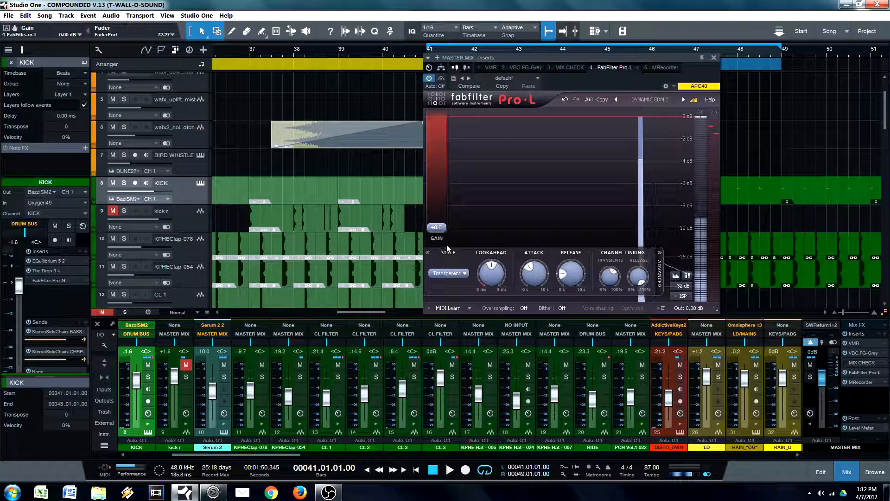
left_click(714, 58)
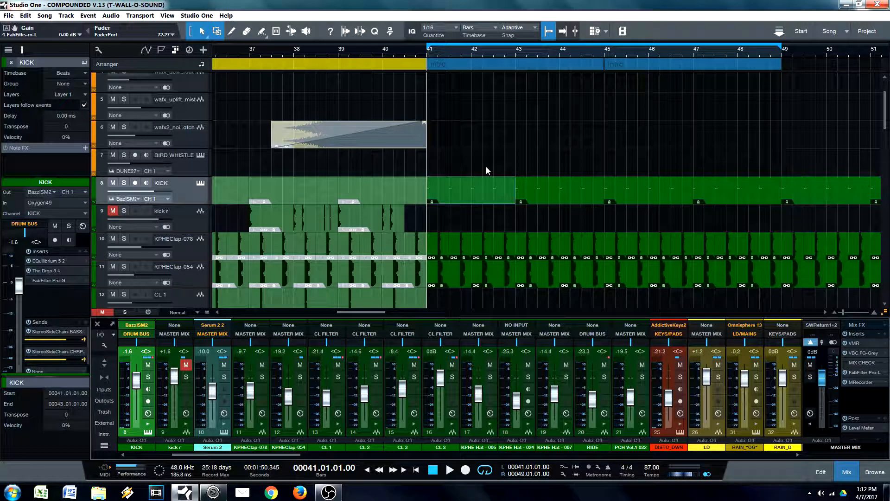
key("ctrl+s")
left_click_drag(452, 52, 429, 57)
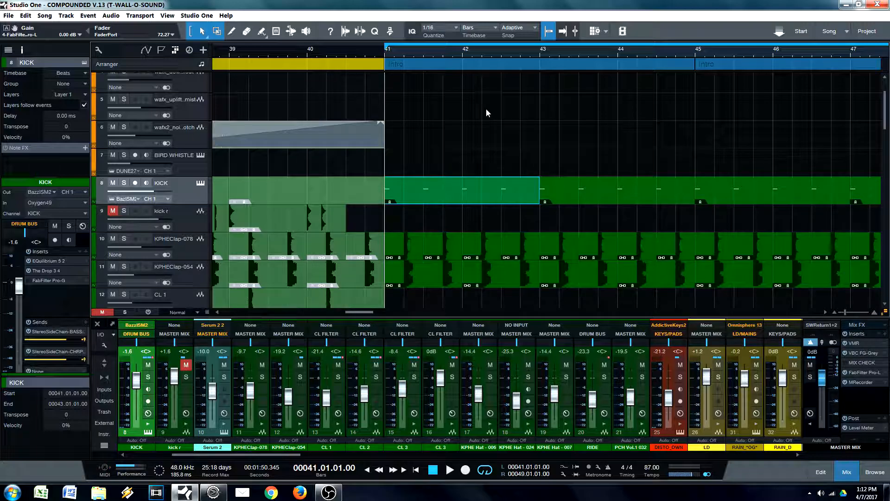
mouse_move(423, 55)
left_mouse_down()
mouse_move(370, 60)
mouse_move(420, 50)
mouse_move(424, 57)
mouse_move(412, 58)
mouse_move(413, 48)
left_mouse_up()
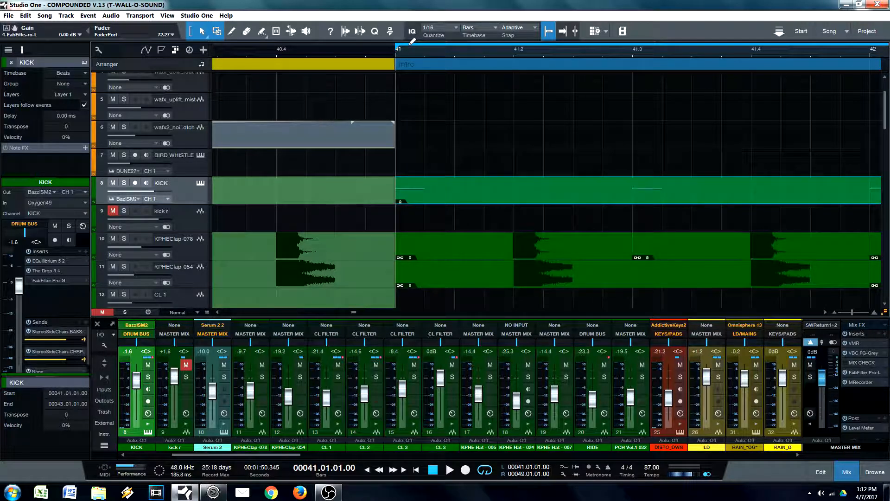
mouse_move(419, 54)
left_mouse_down()
mouse_move(423, 73)
mouse_move(411, 77)
mouse_move(475, 144)
mouse_move(412, 46)
left_mouse_up()
left_click_drag(474, 56, 415, 45)
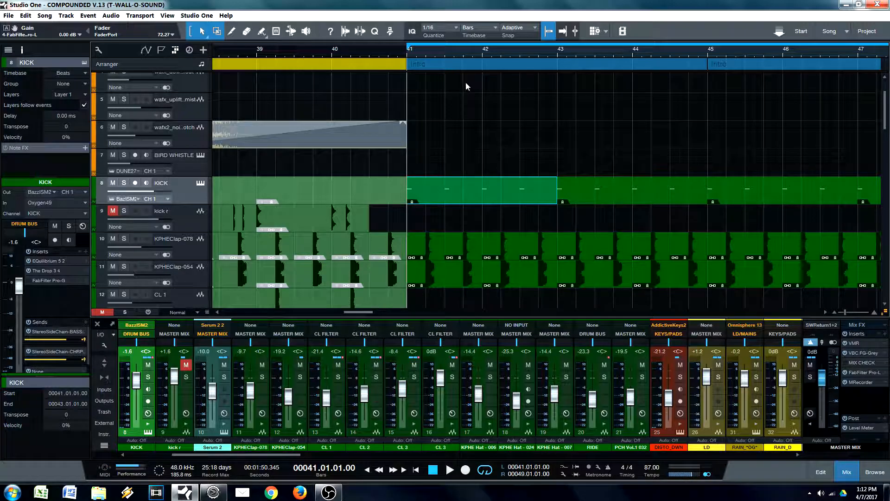
Step: Insert EQuilibrium on the KPHE Clap - 054 track
scroll(473, 181, "down", 2)
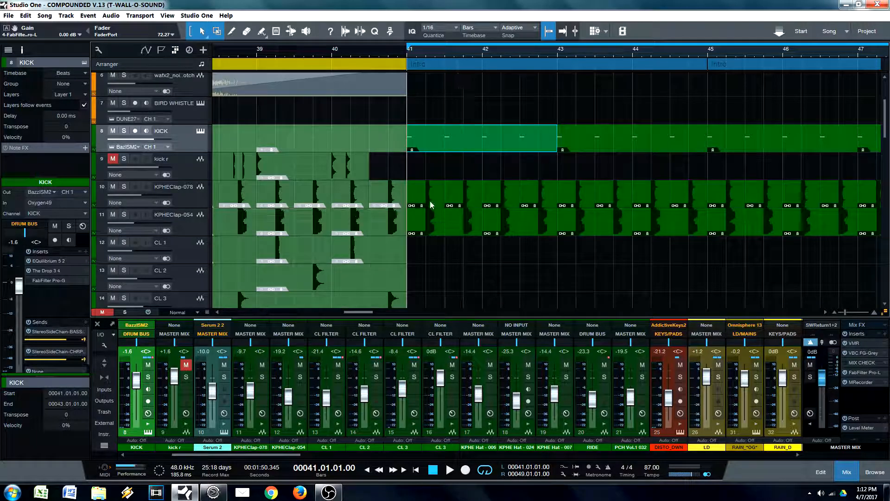
left_click(187, 198)
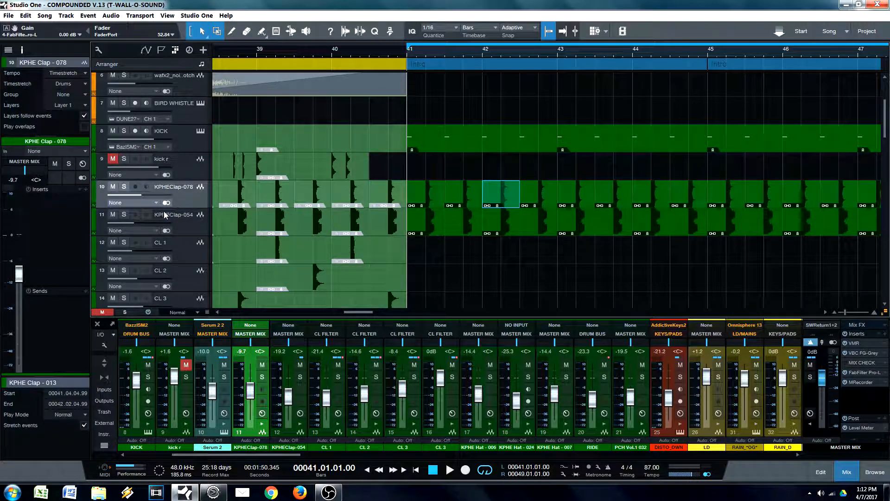
key("Down")
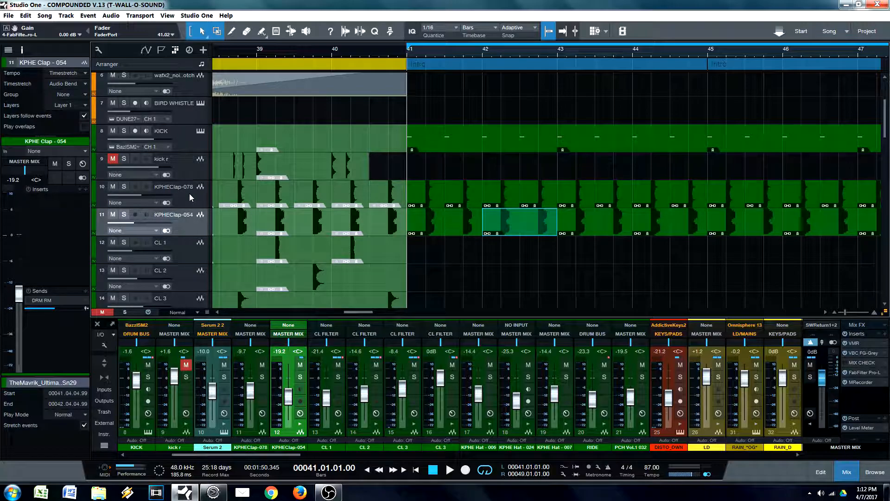
left_click(85, 189)
key("Return")
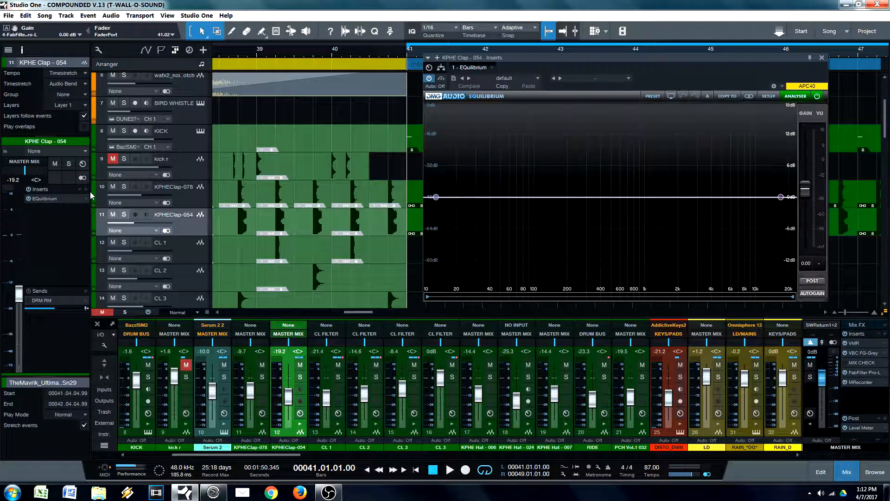
mouse_move(685, 70)
left_mouse_down()
mouse_move(311, 64)
mouse_move(693, 85)
mouse_move(686, 87)
left_mouse_up()
Step: Insert EQuilibrium on the KPHE Clap - 078 track and move its window down over the mixer
left_click(187, 199)
left_click(187, 225)
left_click(190, 203)
left_click(80, 189)
double_click(104, 319)
left_click_drag(696, 75, 513, 181)
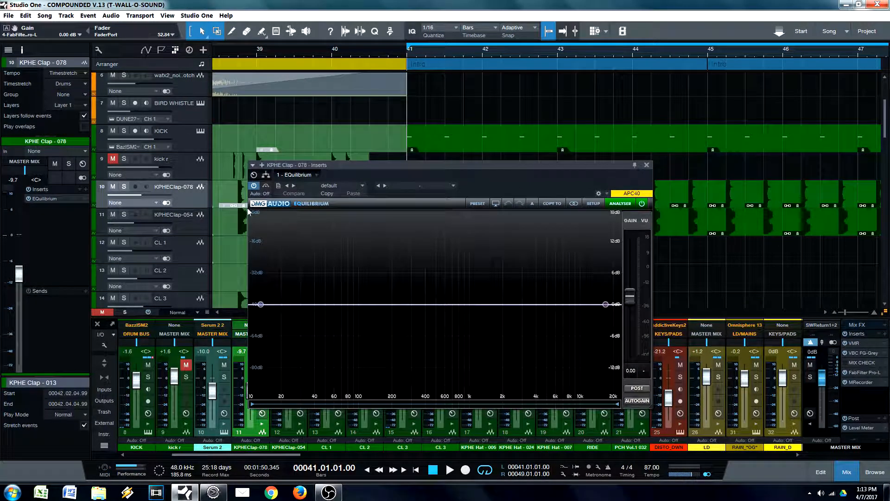
Step: Open the KPHE Clap - 054 EQ alongside the 078 EQ, solo KPHE Clap - 078 and play the loop briefly
left_click(195, 229)
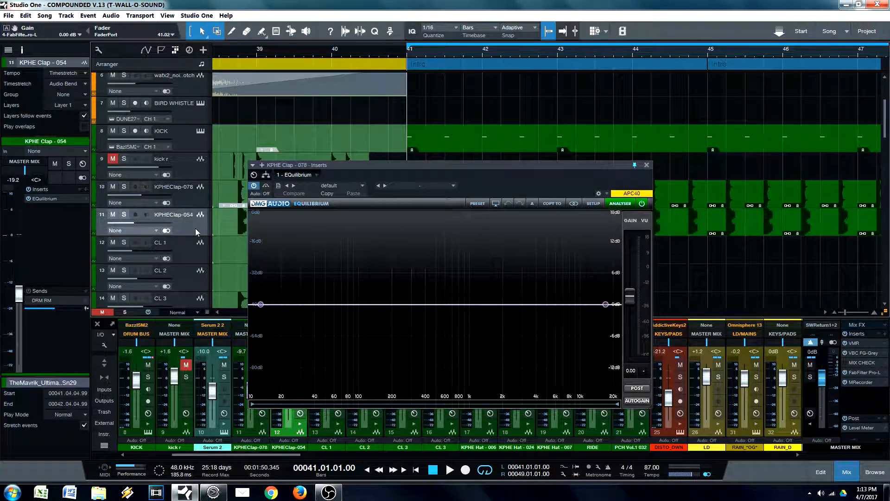
left_click(46, 198)
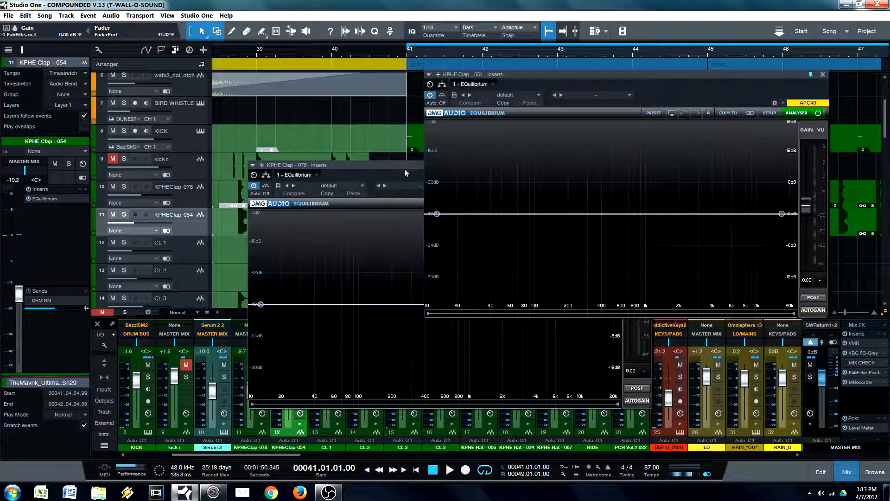
left_click_drag(403, 166, 338, 168)
left_click(124, 186)
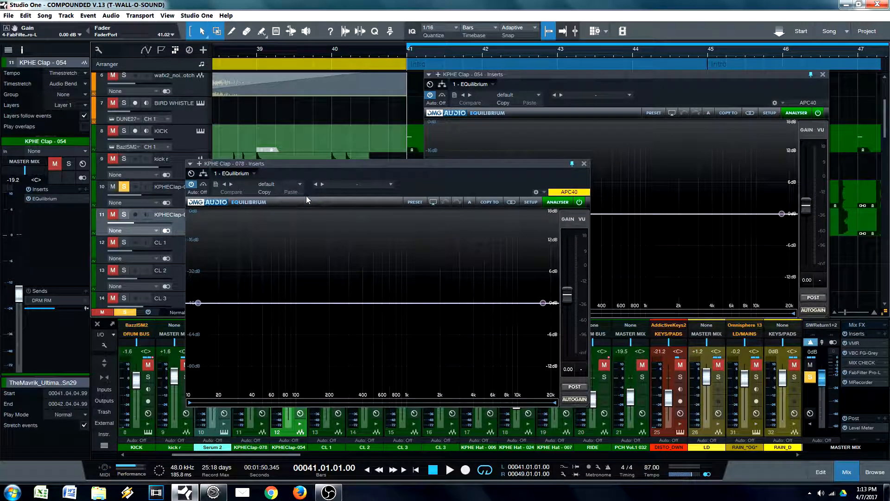
left_click_drag(512, 171, 420, 119)
key("space")
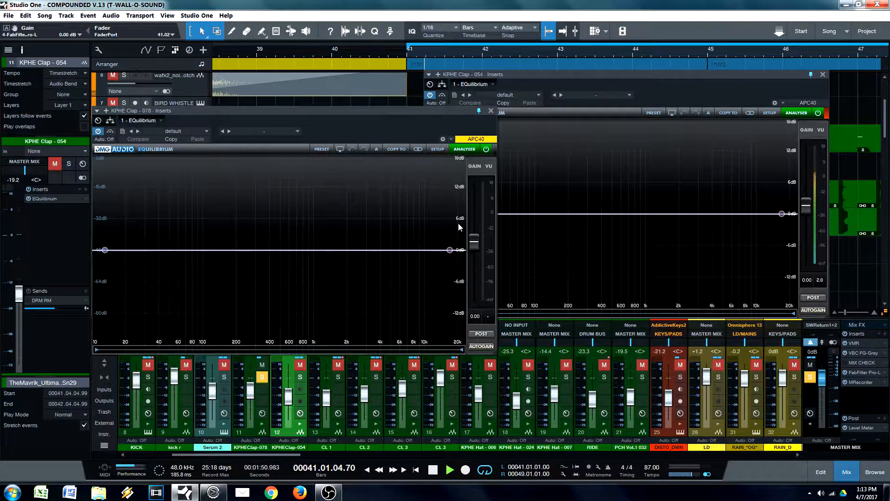
mouse_move(355, 111)
left_mouse_down()
mouse_move(631, 119)
mouse_move(314, 107)
mouse_move(575, 156)
mouse_move(338, 110)
mouse_move(355, 125)
left_mouse_up()
key("space")
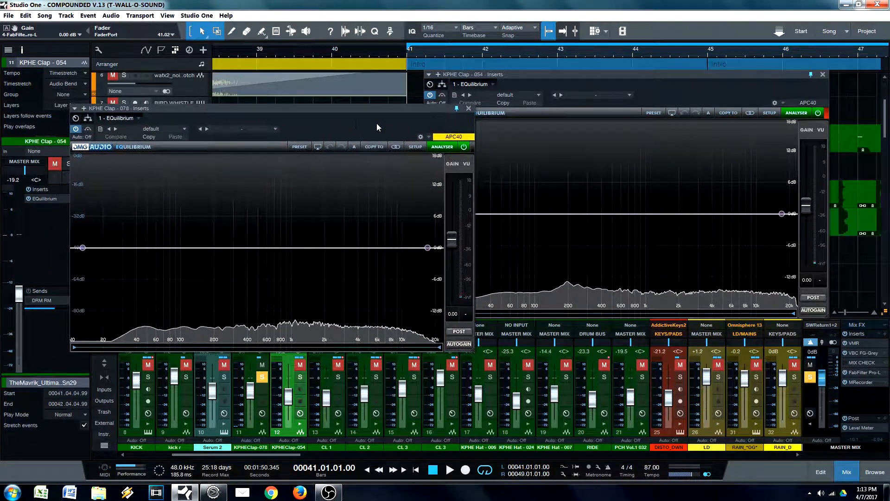
Step: Close the KPHE Clap - 054 EQ, reselect KPHE Clap - 078 and play it soloed to examine its spectrum
left_click(822, 74)
left_click_drag(431, 109, 570, 259)
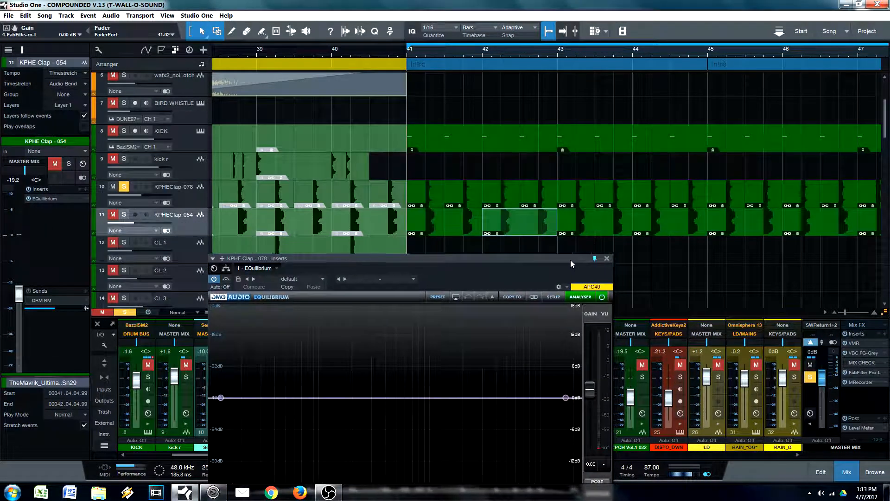
left_click(125, 187)
left_click(197, 191)
left_click(126, 187)
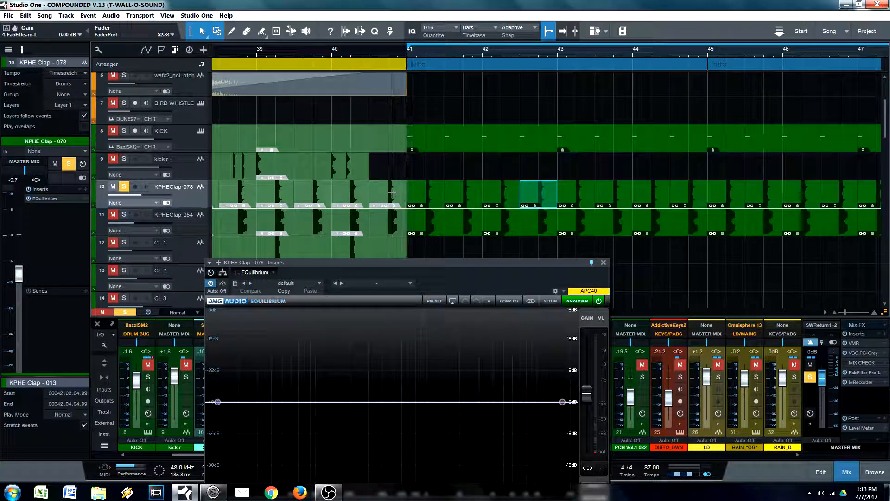
key("space")
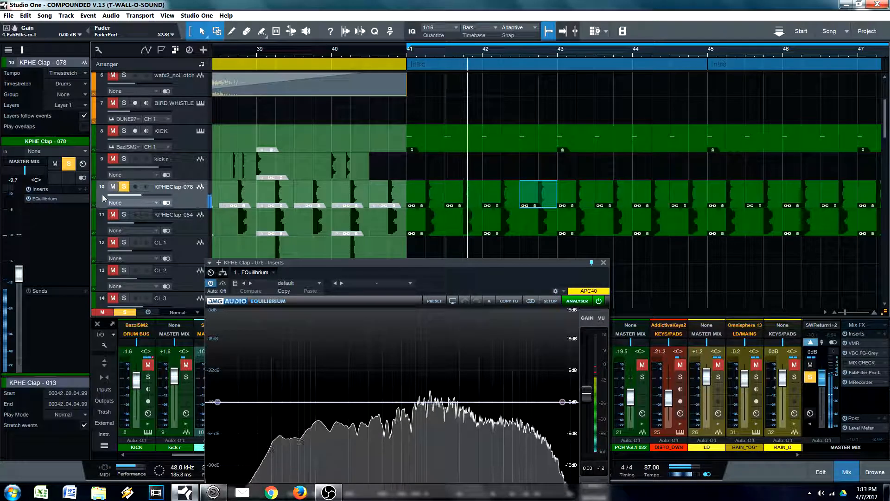
Step: Reopen the KPHE Clap - 054 EQ during playback, arrange both clap EQs side by side to compare their spectra, and stop playback
double_click(51, 199)
double_click(51, 199)
left_click_drag(486, 283, 308, 258)
left_click(199, 227)
left_click_drag(221, 243, 278, 306)
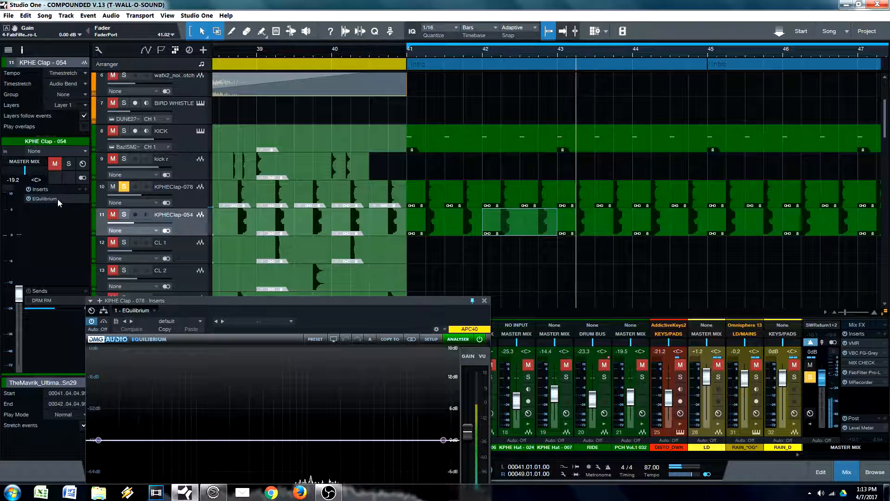
double_click(57, 199)
left_click_drag(358, 302, 271, 93)
left_click_drag(676, 84, 709, 85)
left_click_drag(329, 84, 365, 86)
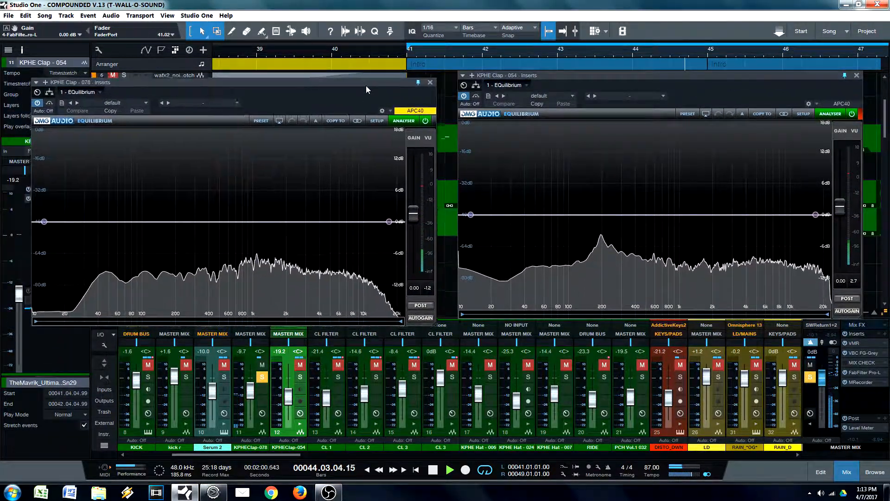
left_click_drag(271, 83, 274, 101)
key("space")
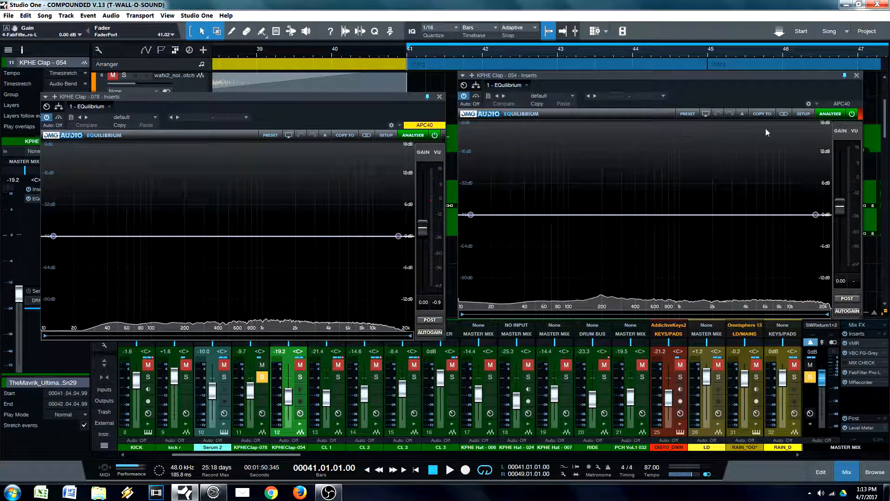
left_click_drag(778, 85, 783, 99)
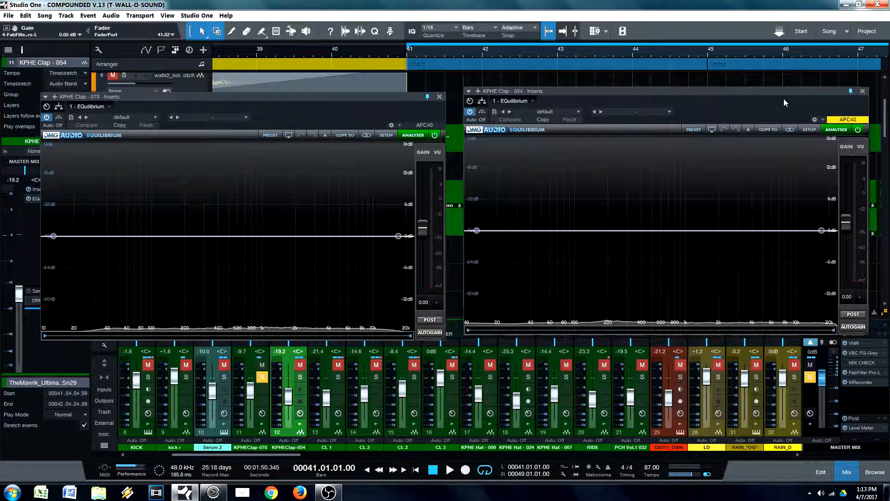
mouse_move(384, 98)
left_mouse_down()
mouse_move(421, 291)
mouse_move(391, 106)
left_mouse_up()
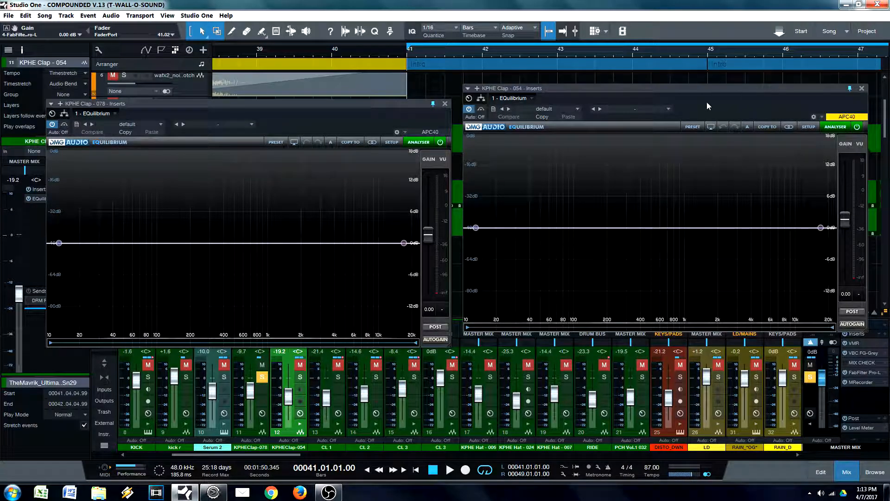
left_click_drag(708, 106, 713, 114)
left_click_drag(332, 104, 363, 223)
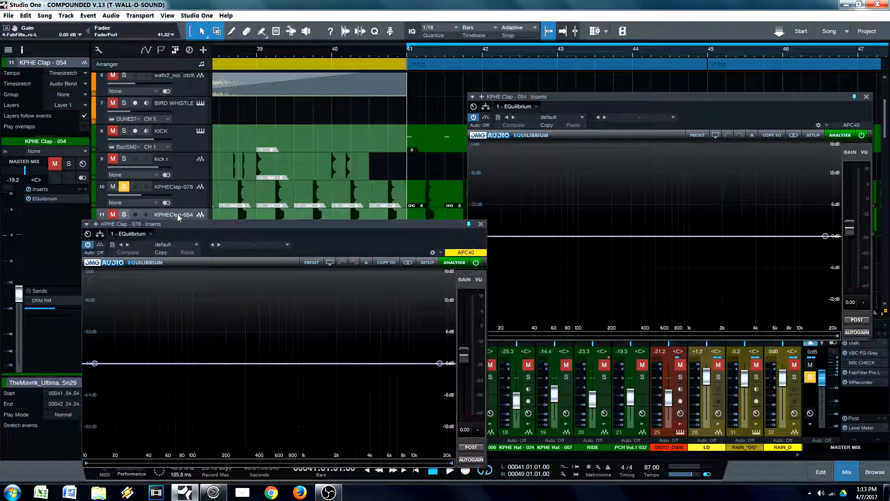
left_click(186, 194)
left_click(189, 214)
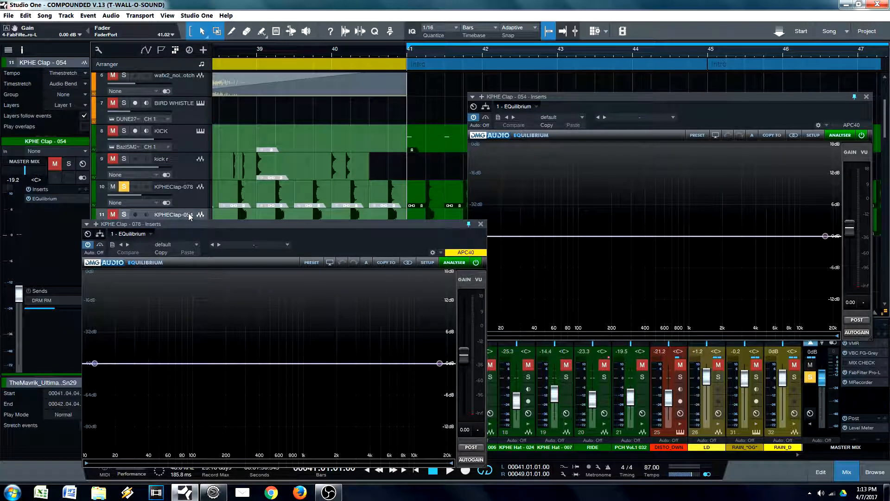
left_click_drag(353, 230, 296, 177)
left_click_drag(359, 171, 414, 234)
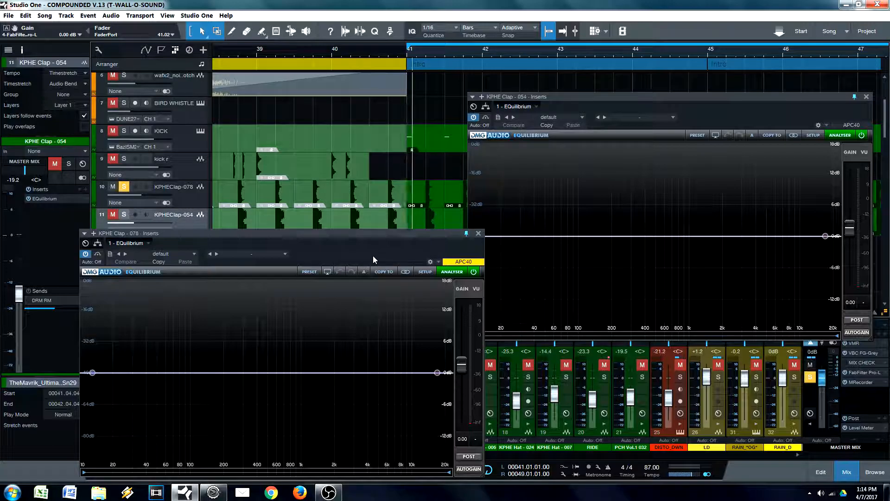
Step: Switch the solo to KPHE Clap - 054 and play the loop with both clap EQs in view to compare their spectra
key("space")
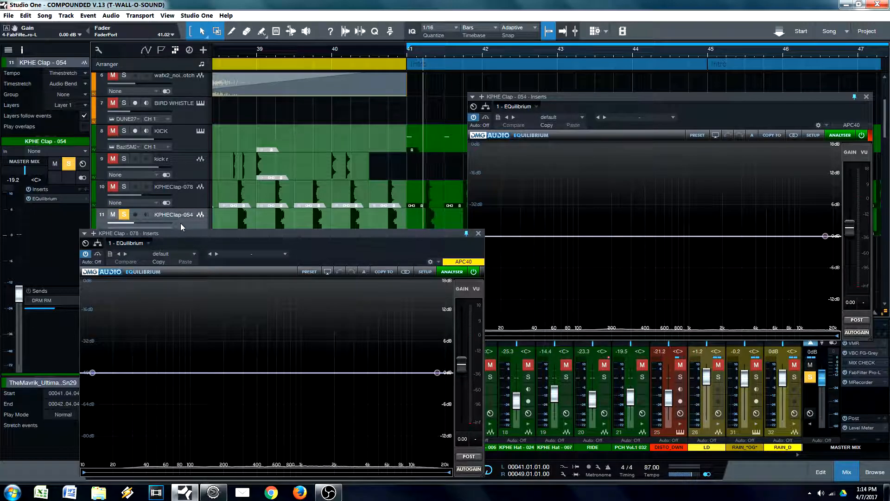
key("space")
left_click_drag(337, 248, 290, 198)
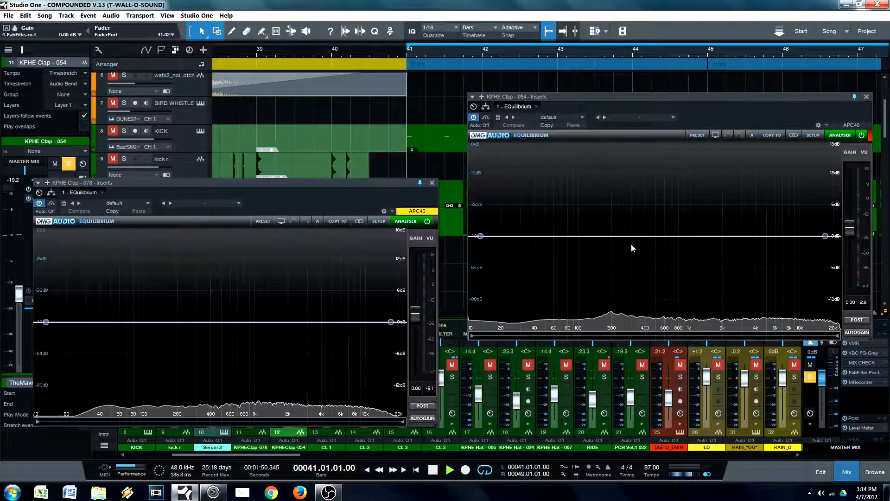
Step: Stop playback, add a low cut at about 104 Hz on the KPHE Clap - 054 EQ, and play the loop again
key("space")
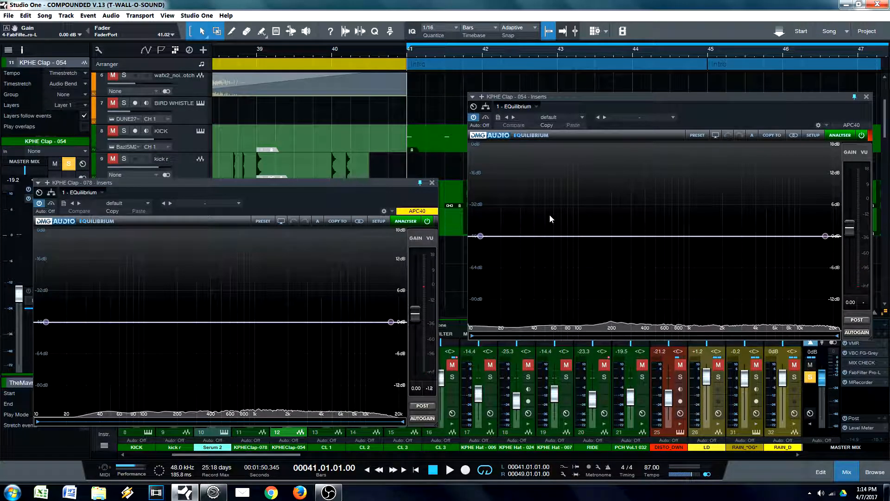
left_click_drag(480, 236, 569, 236)
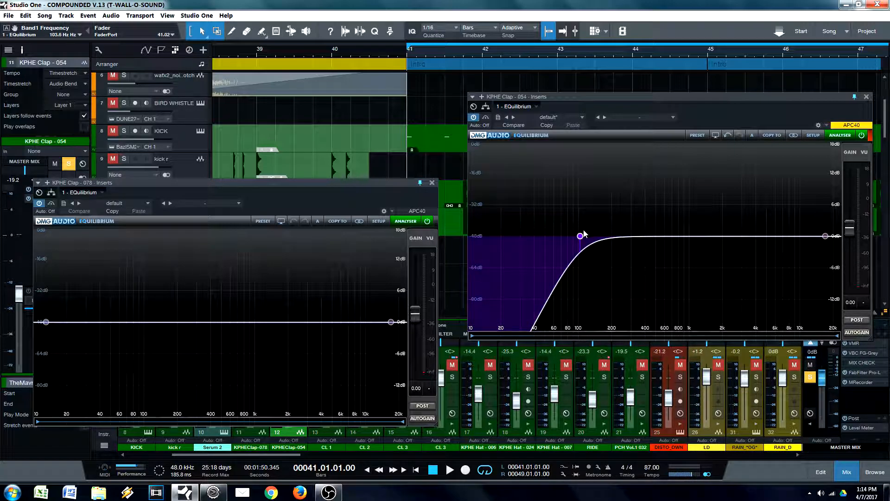
key("space")
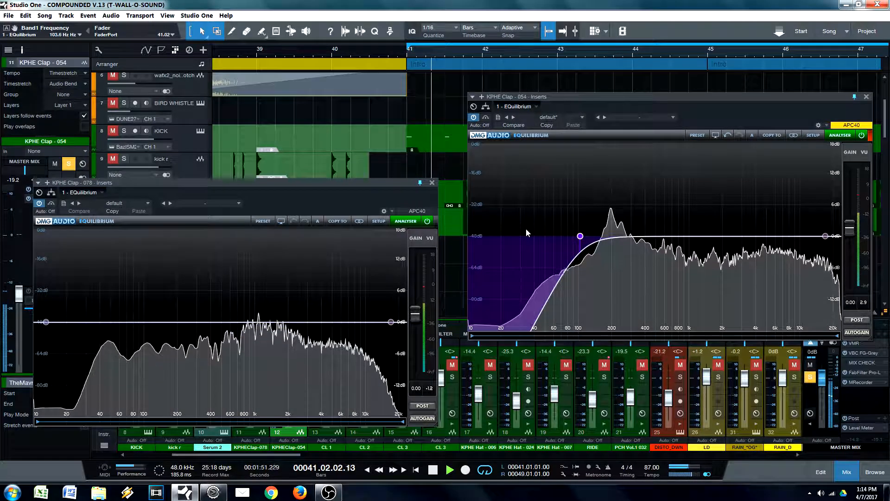
Step: Add a low cut at about 302 Hz on the KPHE Clap - 078 EQ and play both claps soloed
left_click_drag(338, 214, 297, 115)
key("space")
left_click_drag(105, 277, 246, 254)
key("space")
Step: Align the KPHE Clap - 078 EQ window beside the 054 EQ, clear the solos, and play the full mix
left_click(271, 137)
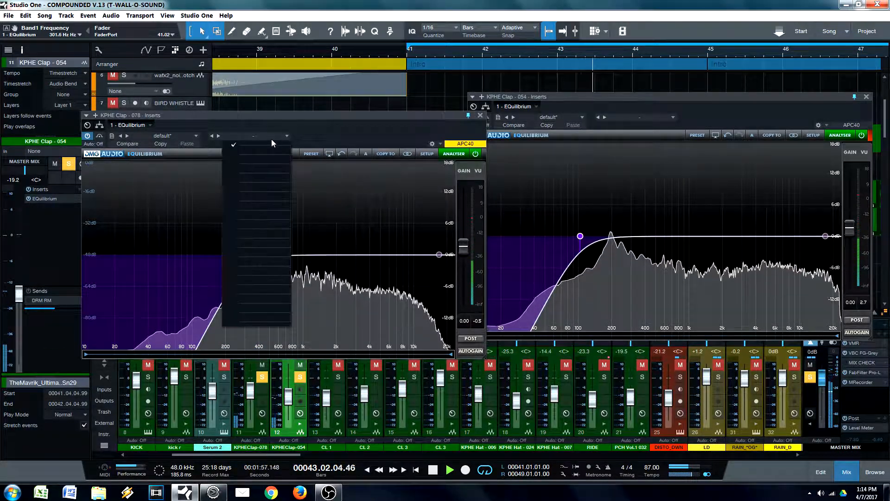
left_click(305, 132)
left_click_drag(341, 129, 323, 120)
key("space")
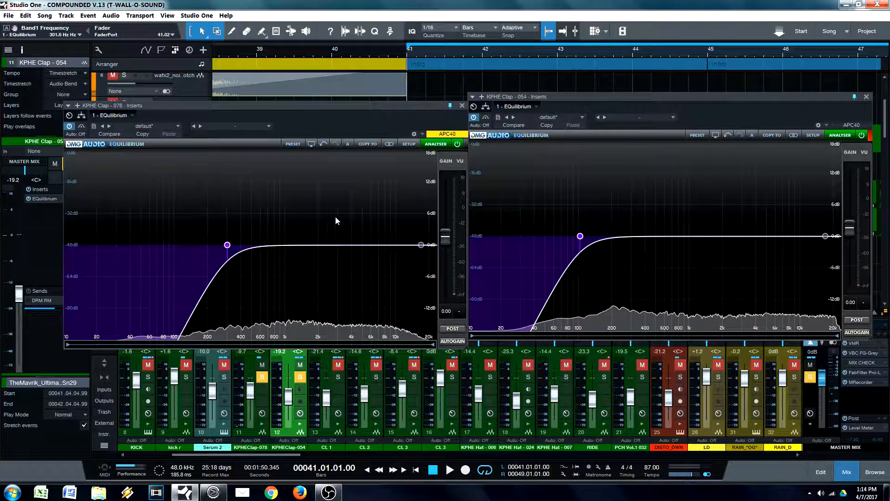
left_click_drag(327, 124, 299, 116)
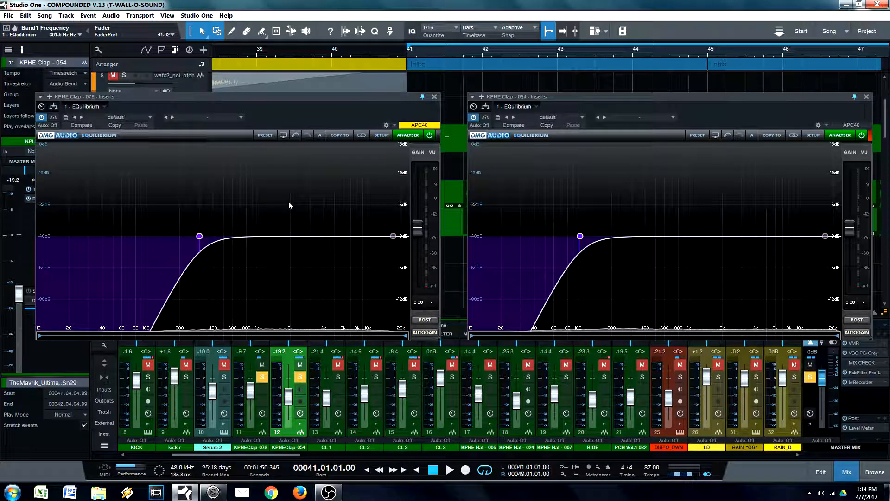
key("shift+s")
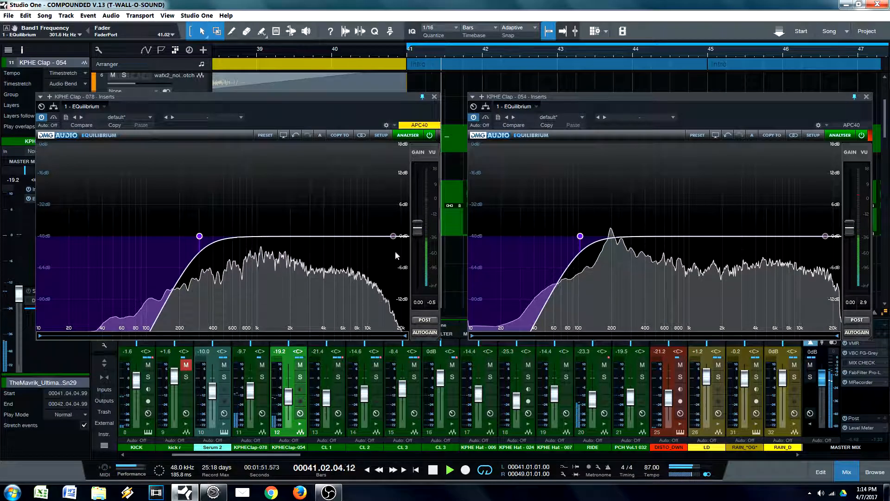
Step: Cut KPHE Clap - 054 by about 4 dB between 6 and 8 kHz, and KPHE Clap - 078 at 2441 Hz and by 1.54 dB at 8634 Hz
left_click_drag(670, 236, 780, 257)
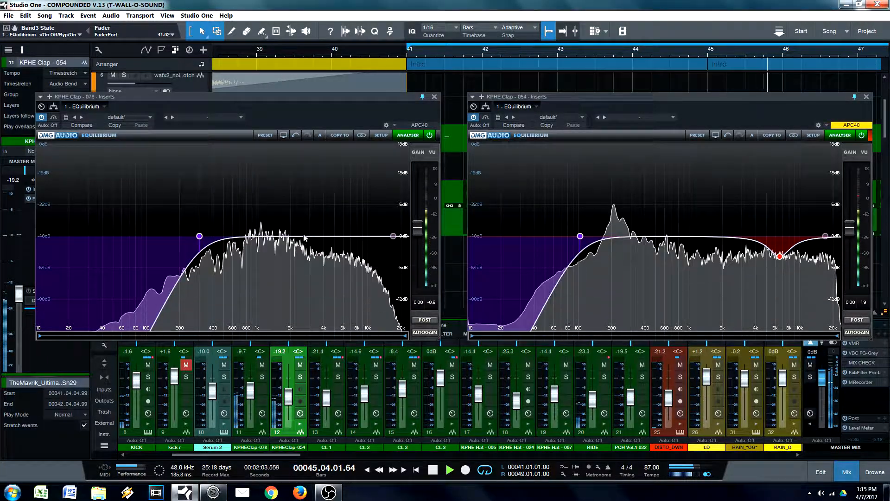
mouse_move(297, 236)
left_mouse_down()
mouse_move(295, 190)
mouse_move(299, 251)
left_mouse_up()
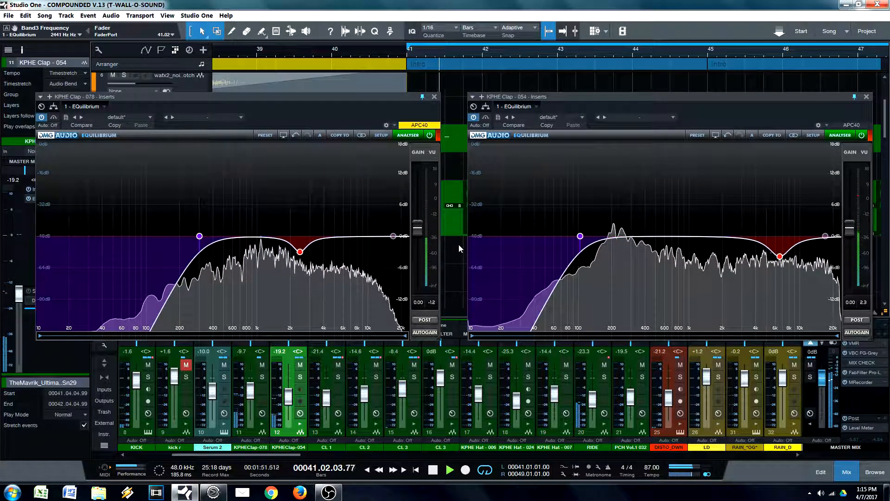
left_click_drag(393, 236, 365, 239)
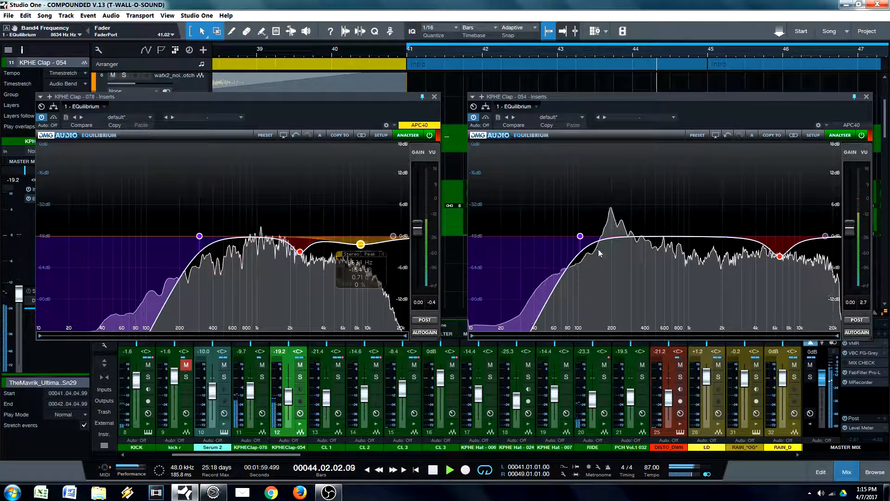
Step: Try a slight extra cut between 600 and 800 Hz on the KPHE Clap - 078 EQ and bypass that band
double_click(251, 238)
mouse_move(251, 237)
left_mouse_down()
mouse_move(248, 200)
mouse_move(324, 218)
mouse_move(336, 183)
mouse_move(320, 158)
mouse_move(320, 238)
mouse_move(239, 239)
left_mouse_up()
left_click(225, 250)
left_click(218, 250)
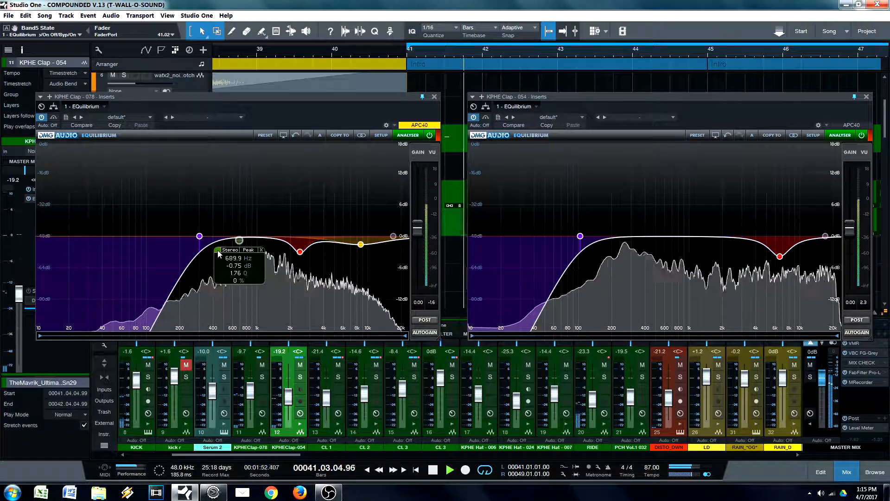
Step: Compare the mix with KPHE Clap - 078 muted and unmuted, and reopen its EQ
left_click(434, 96)
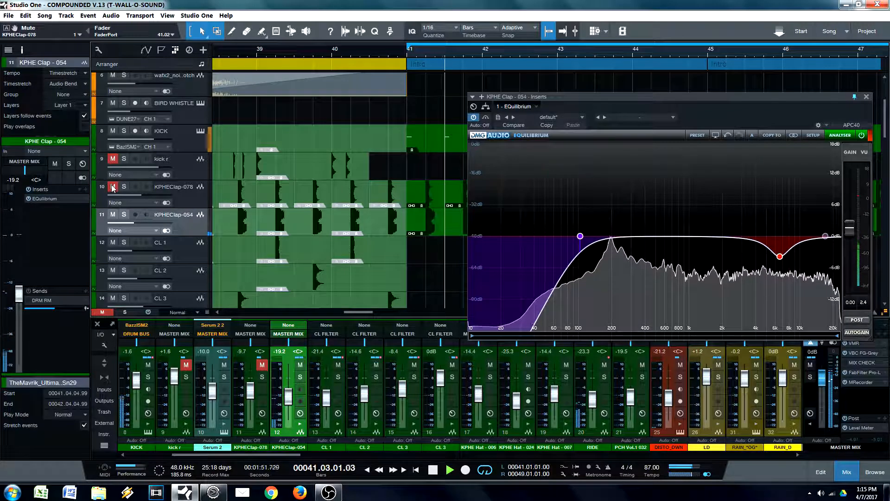
left_click(188, 199)
double_click(59, 198)
Step: Try a narrow 3.92 dB cut at 1065 Hz with a Q of 7.57 on KPHE Clap - 078, bypass it, and stop playback
left_click_drag(223, 237, 260, 257)
scroll(260, 257, "down", 2)
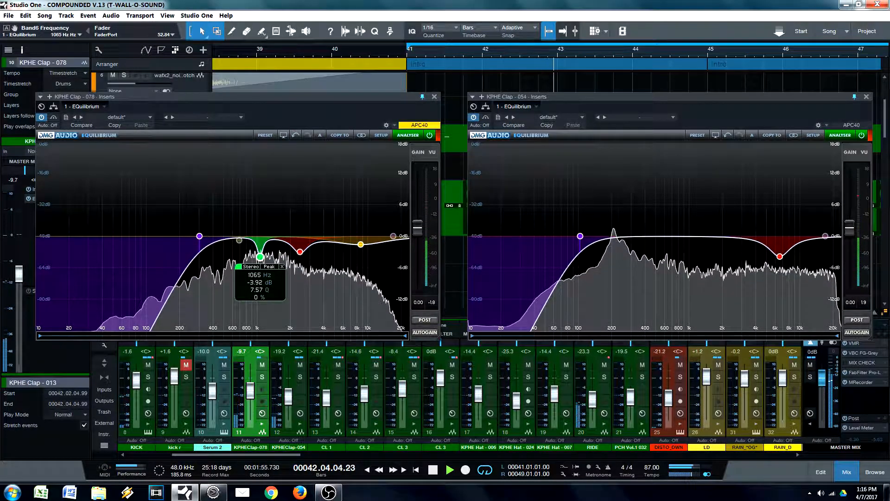
left_click(238, 267)
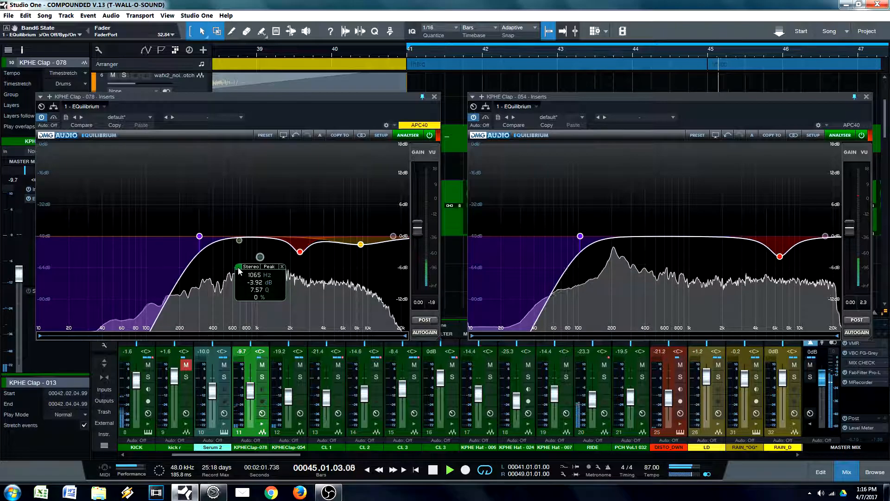
key("space")
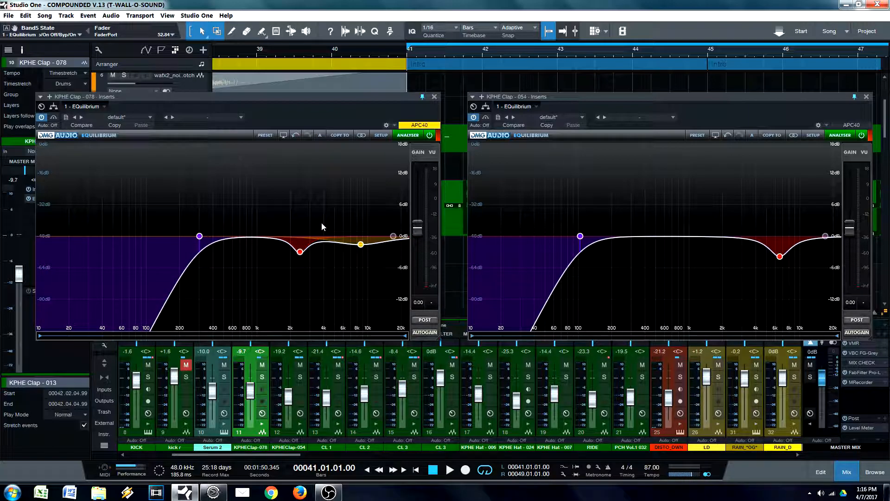
Step: Reposition the KPHE Clap - 078 EQ window and examine the cut bands of both clap EQs
left_click_drag(331, 115, 311, 93)
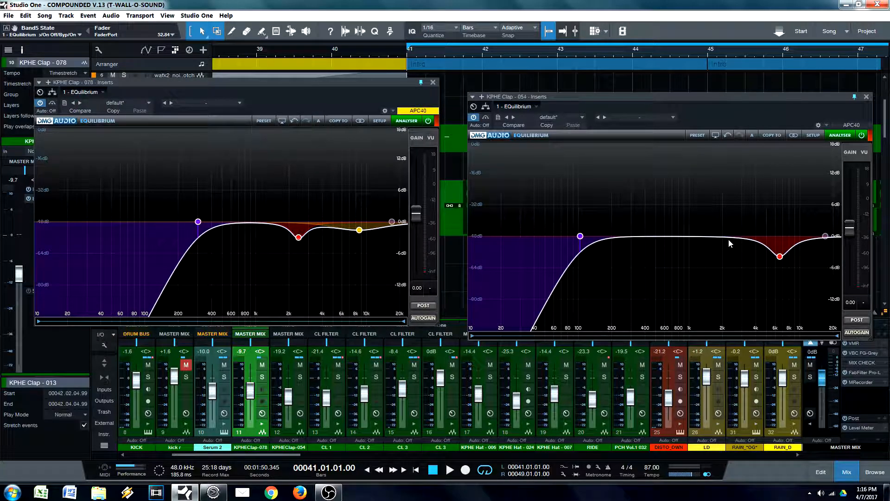
left_click_drag(346, 98, 343, 120)
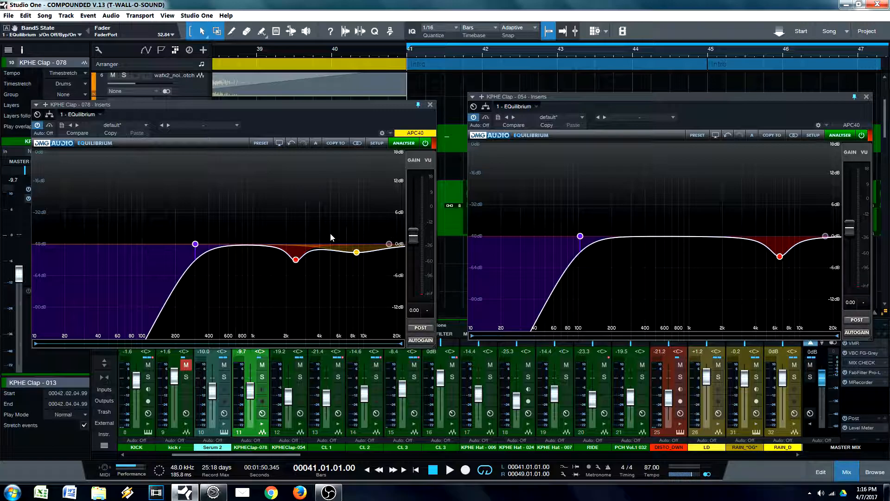
left_click_drag(349, 110, 365, 207)
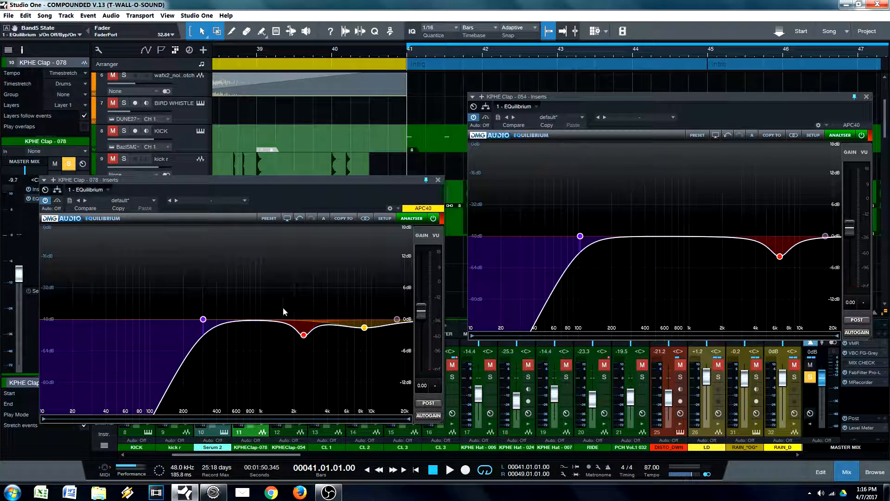
mouse_move(306, 337)
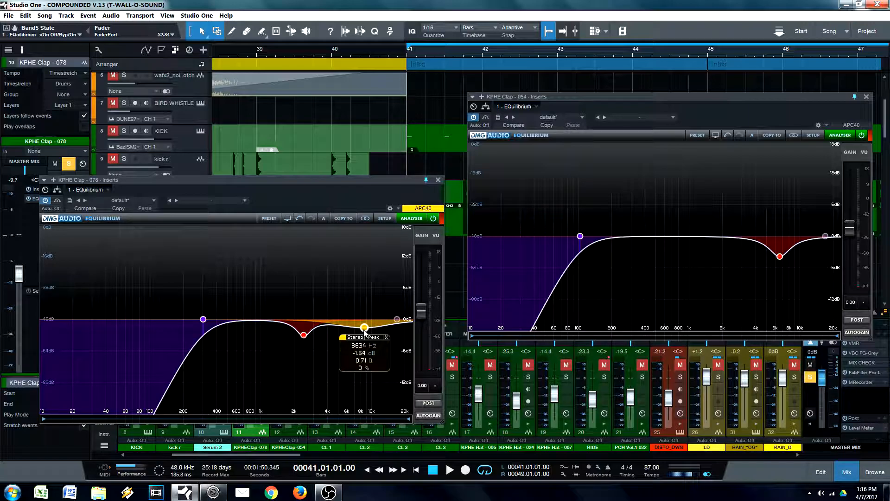
mouse_move(780, 254)
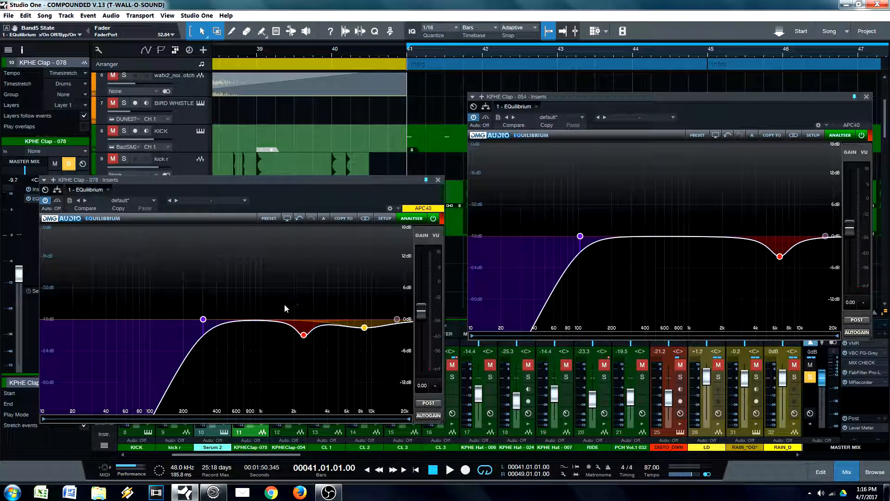
Step: Try a boost of about 3.5 dB at about 976 Hz on the KPHE Clap - 078 EQ and remove the band
mouse_move(258, 291)
left_mouse_down()
mouse_move(266, 295)
mouse_move(217, 293)
mouse_move(255, 292)
mouse_move(282, 306)
mouse_move(260, 297)
mouse_move(261, 286)
mouse_move(261, 321)
mouse_move(260, 303)
left_mouse_up()
scroll(263, 296, "up", 2)
scroll(263, 312, "up", 4)
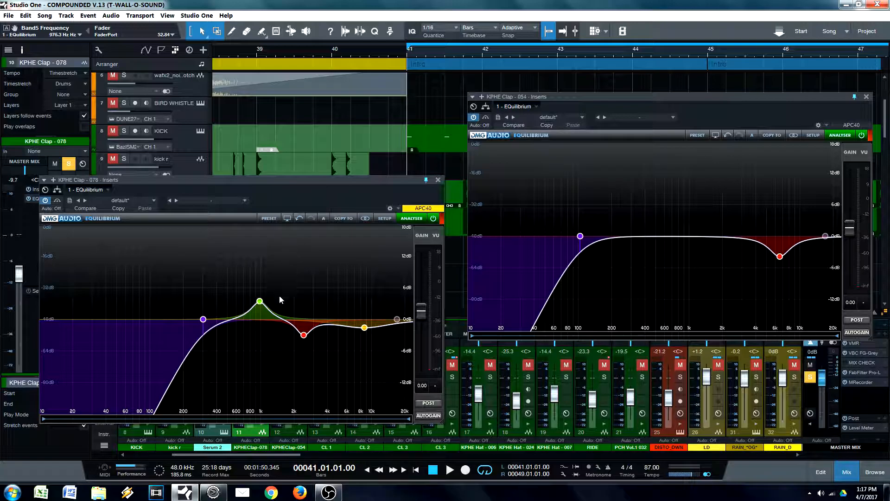
left_click(282, 260)
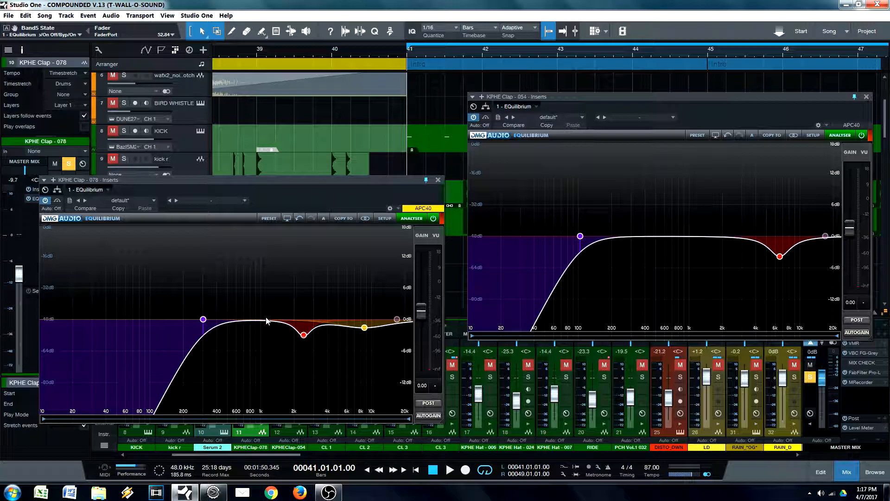
Step: Close the EQ windows of both KPHE Clap - 078 and KPHE Clap - 054
left_click(437, 179)
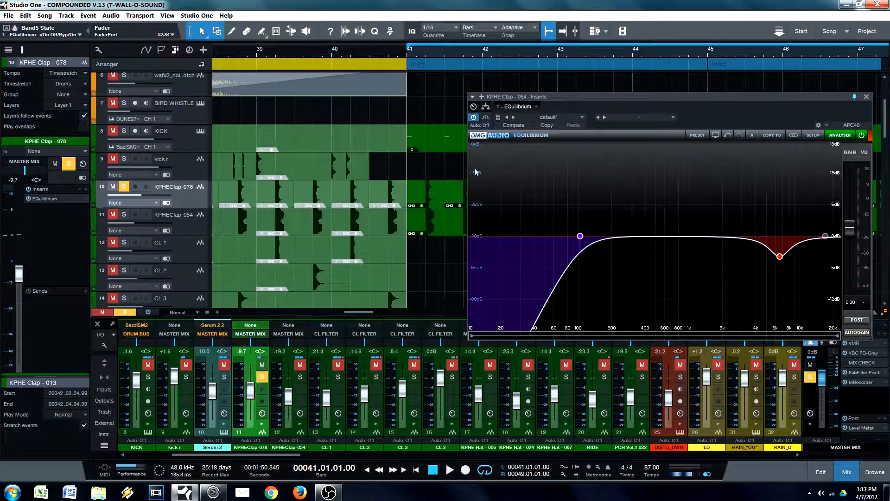
left_click_drag(766, 117, 689, 132)
left_click(791, 112)
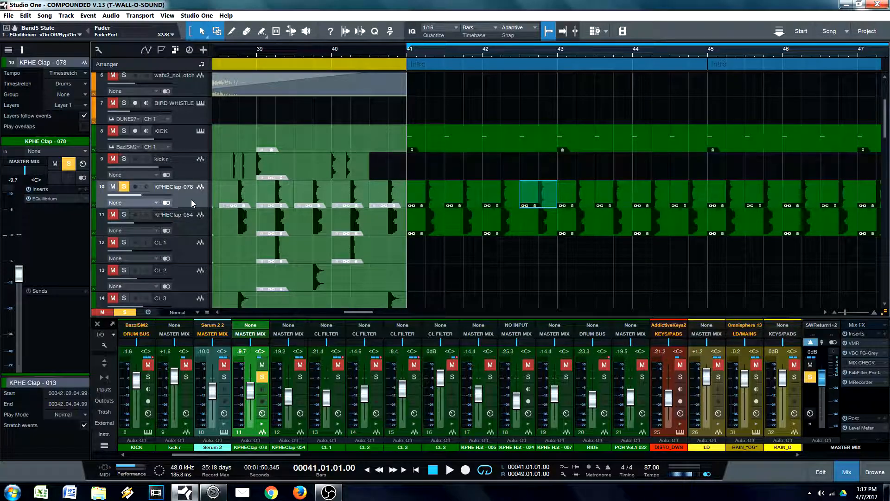
Step: Insert FabFilter Pro-MB after the EQ on KPHE Clap - 078
left_click(87, 189)
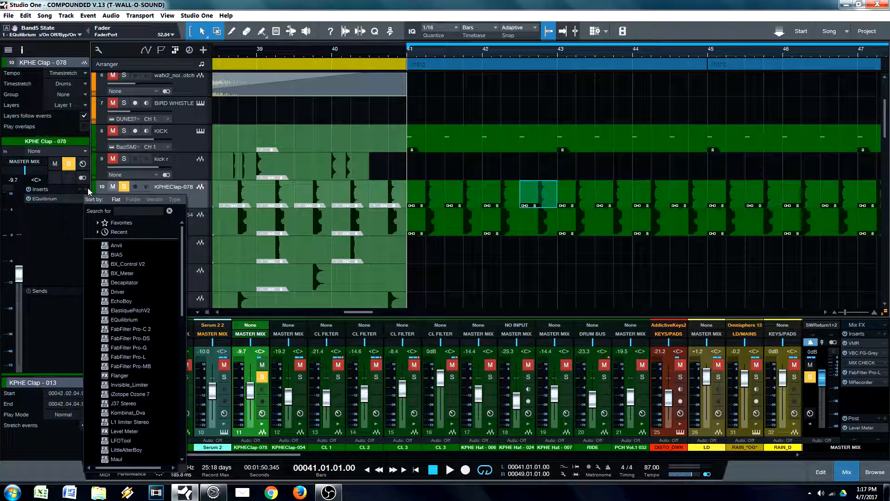
key("m")
key("Up")
key("Up")
key("Up")
key("Up")
key("Up")
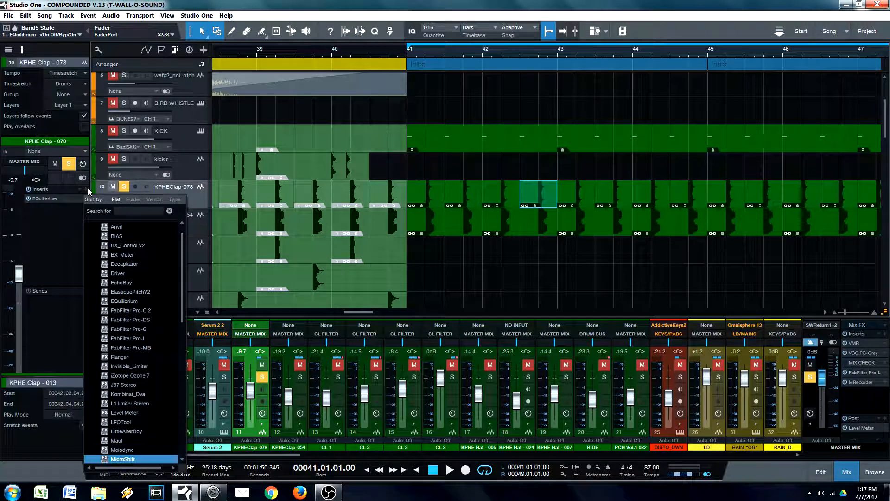
key("Up")
key("Up")
key("Up")
key("Up")
key("Up")
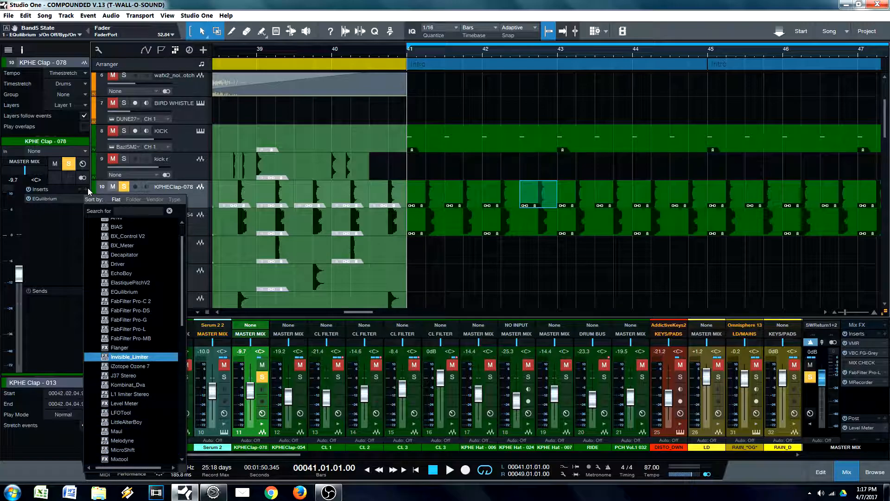
key("Return")
Step: Create a compression band in Pro-MB with crossovers at about 521 Hz and 2737 Hz
left_click(597, 210)
left_click_drag(558, 210, 547, 208)
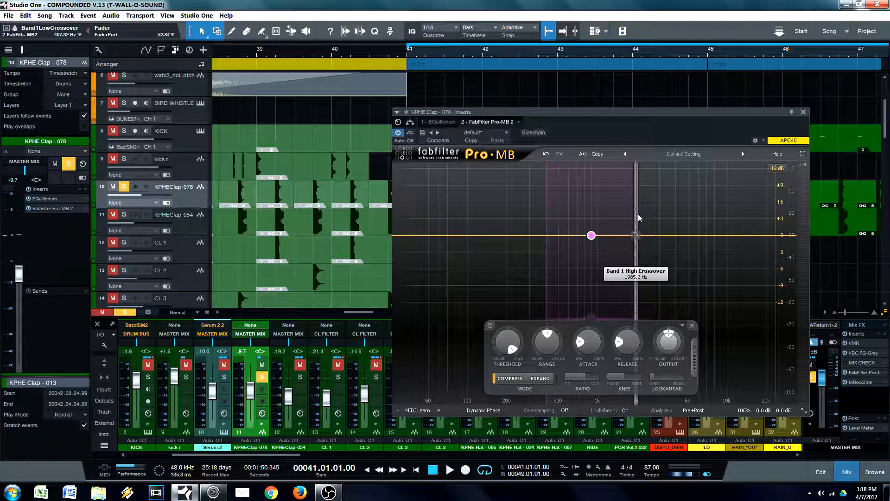
left_click_drag(638, 213, 655, 215)
mouse_move(550, 213)
left_mouse_down()
mouse_move(569, 210)
mouse_move(561, 208)
left_mouse_up()
Step: Lower the band's low crossover to slightly below 424 Hz, reposition the Pro-MB window, and unsolo KPHE Clap - 078
left_click_drag(602, 125, 549, 126)
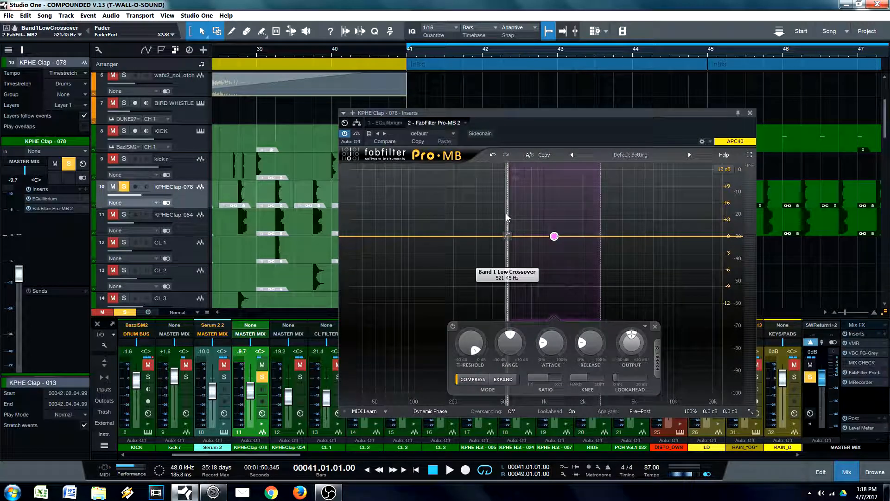
left_click_drag(505, 213, 499, 215)
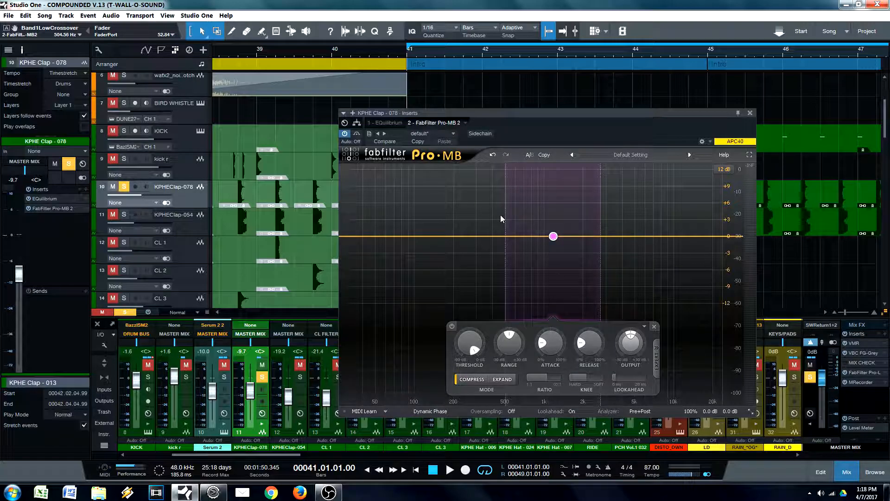
left_click_drag(497, 216, 495, 207)
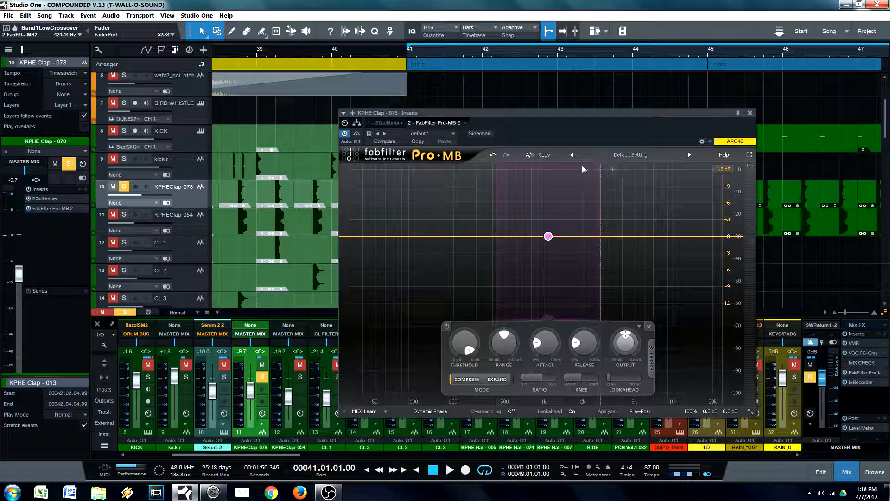
left_click_drag(567, 134, 532, 135)
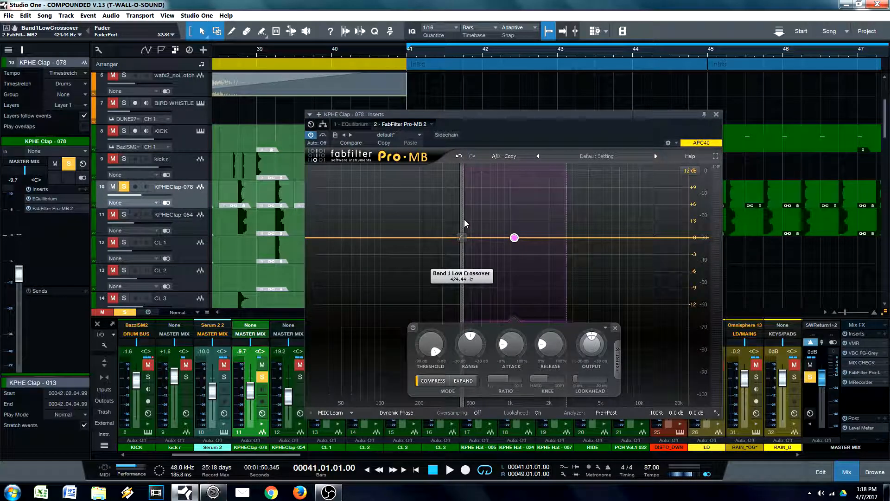
left_click_drag(465, 210, 462, 211)
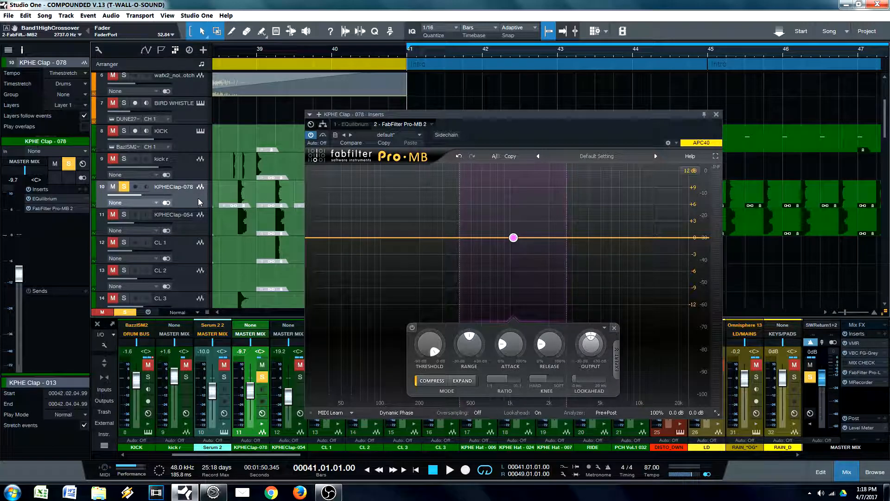
left_click_drag(554, 141, 561, 140)
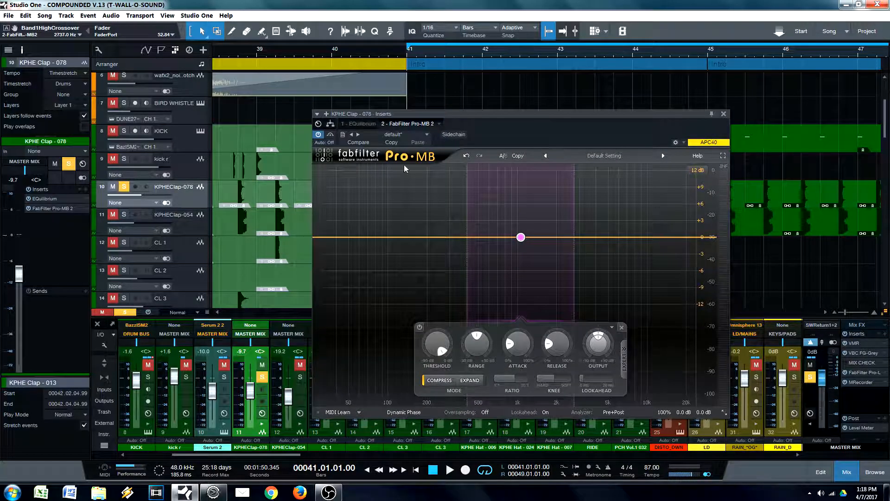
left_click(125, 187)
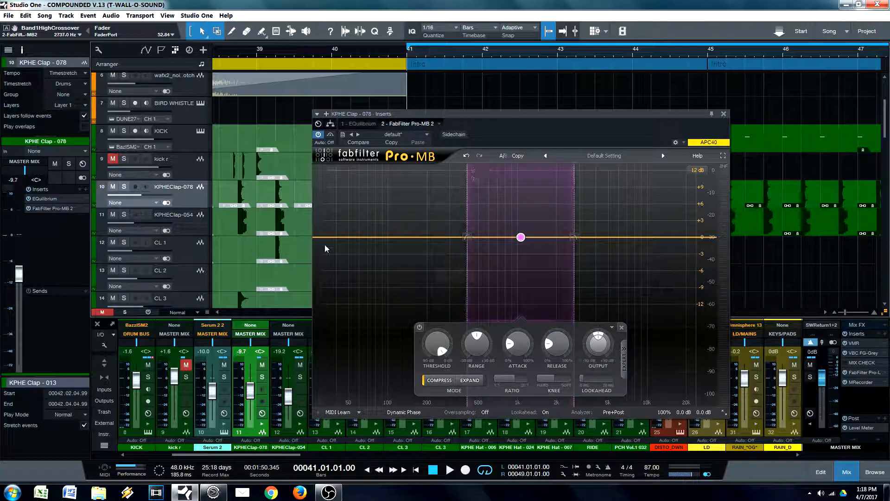
Step: Solo KPHE Clap - 078 and its Pro-MB band during playback, nudge the low crossover to about 431 Hz, and unsolo the band
key("space")
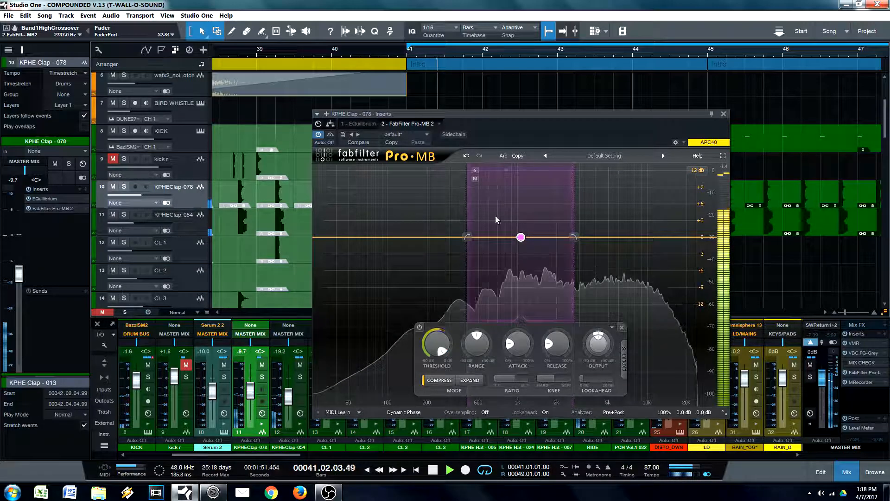
left_click(475, 170)
key("space")
left_click(124, 187)
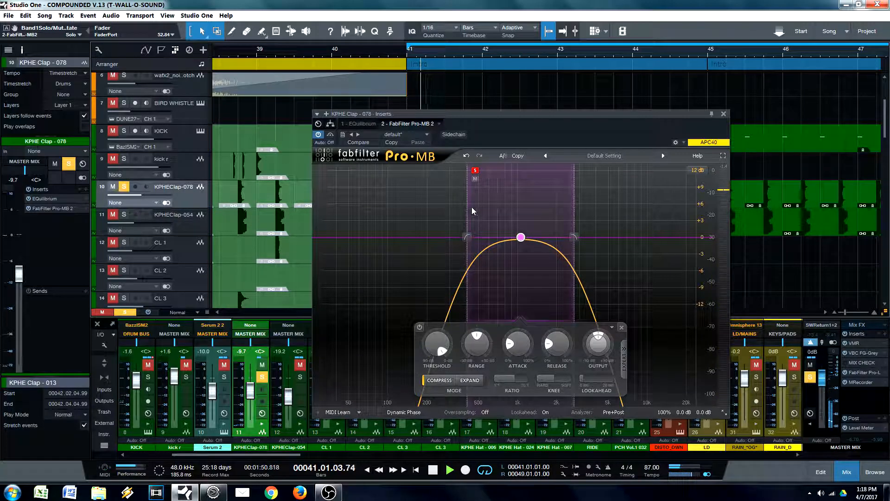
left_click_drag(468, 209, 472, 211)
mouse_move(578, 216)
left_mouse_down()
mouse_move(619, 217)
mouse_move(576, 215)
left_mouse_up()
left_click(478, 171)
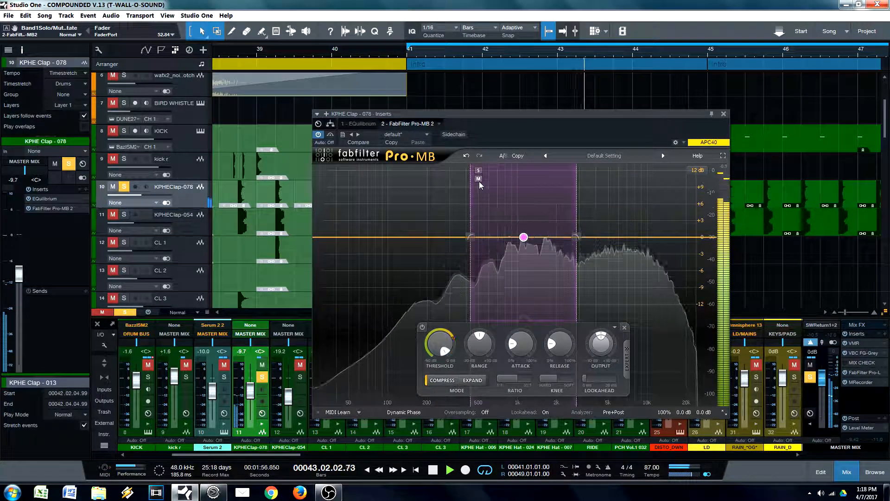
Step: Unsolo KPHE Clap - 078, audition the full mix with its Pro-MB band muted, and unmute the band
key("s")
left_click(478, 178)
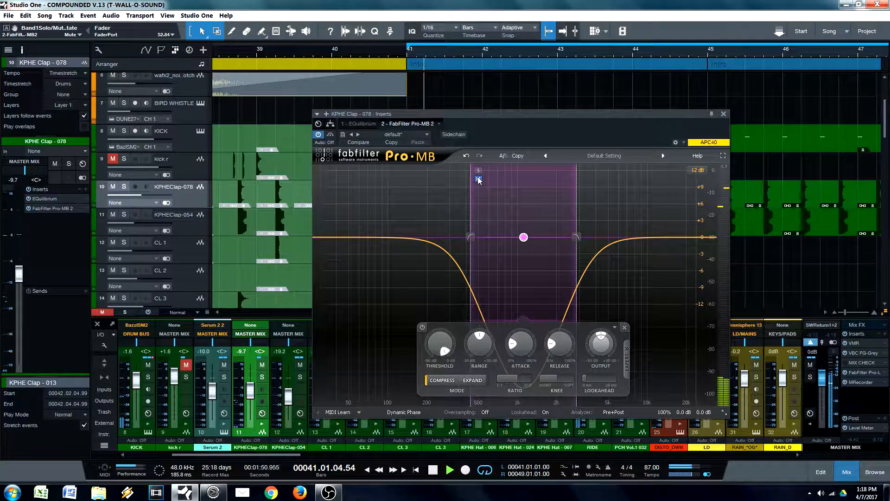
left_click(478, 178)
key("space")
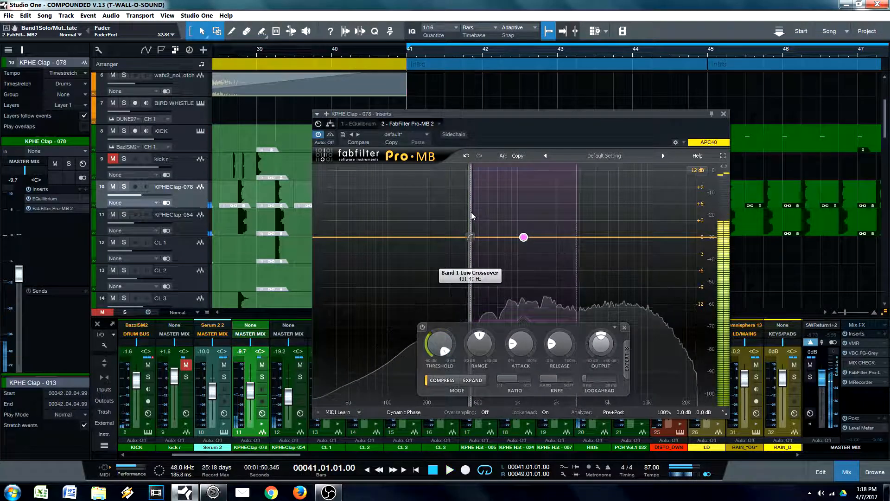
Step: Lower the Pro-MB band's low crossover to about 397 Hz and set its threshold to about -23.2 dB
left_click_drag(471, 212, 467, 241)
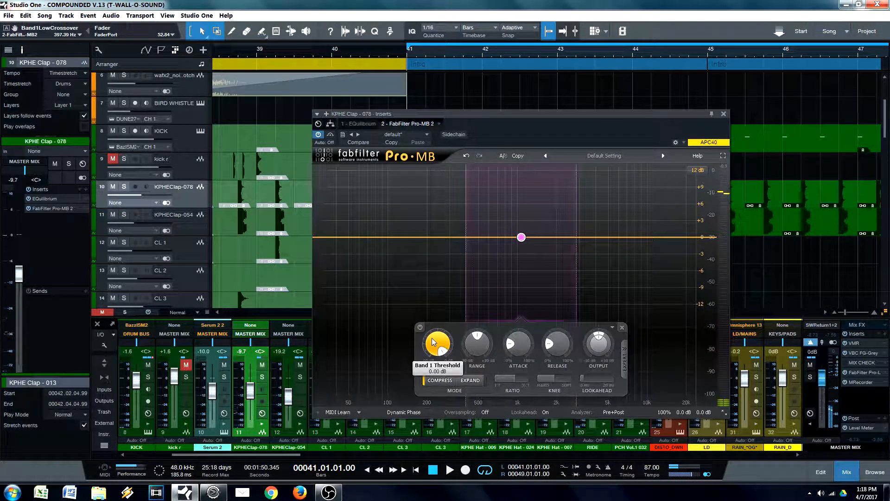
left_click_drag(435, 394, 435, 399)
key("space")
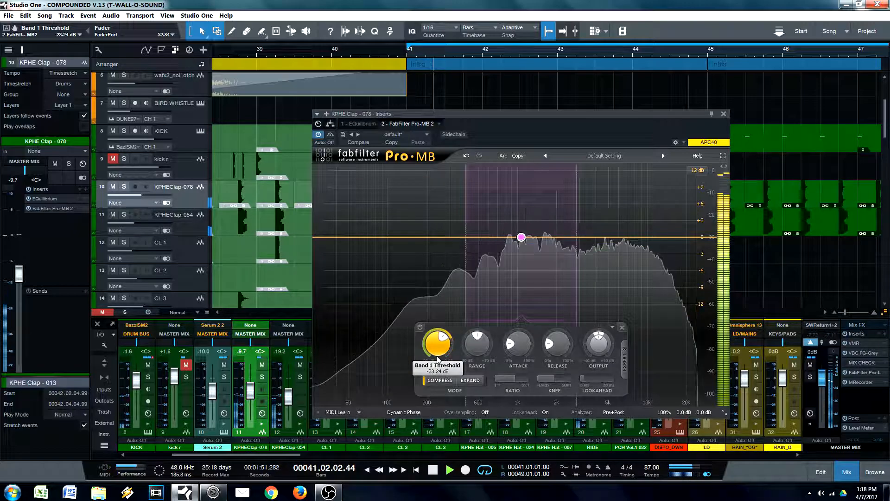
Step: Set the Pro-MB band's attack to 0% and its range to about -2.3 dB while the mix plays
left_click_drag(468, 359, 476, 360)
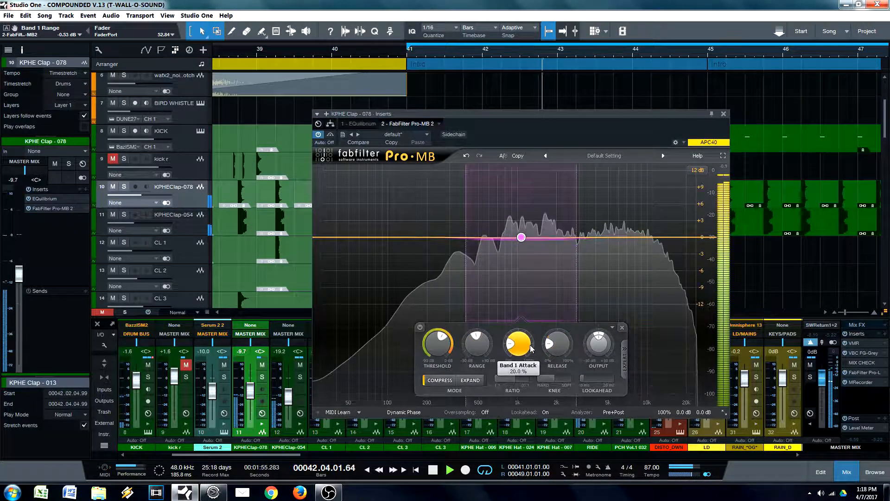
left_click_drag(536, 355, 532, 406)
left_click_drag(483, 359, 480, 368)
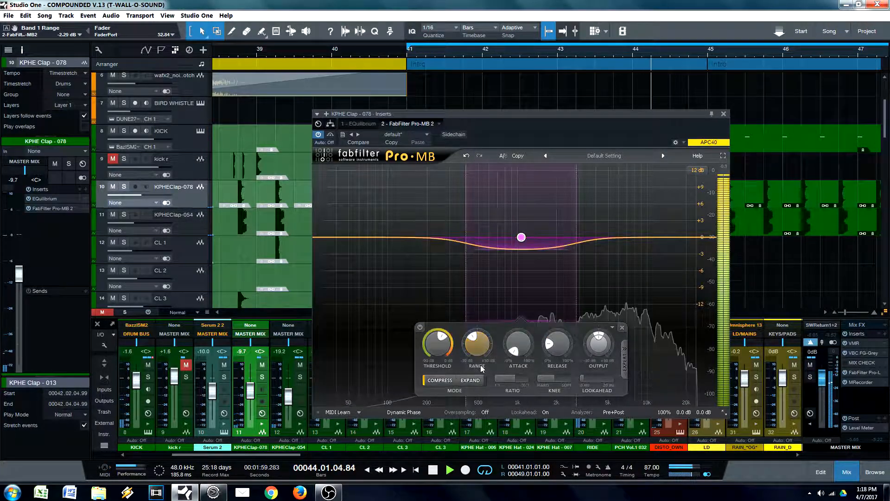
Step: Harden the band's knee, raise its attack to roughly the middle of its travel, and set its release to 22.7%
left_click_drag(518, 346, 540, 256)
left_click_drag(555, 378, 471, 381)
left_click_drag(519, 344, 529, 396)
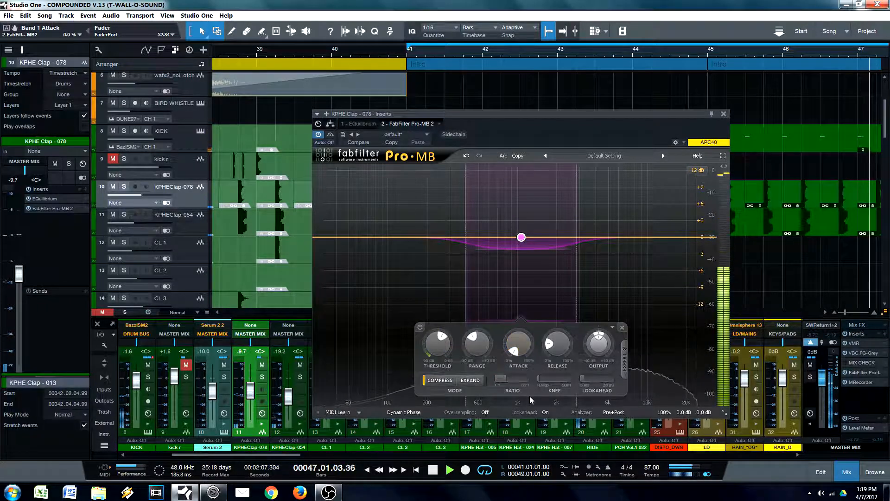
left_click_drag(518, 347, 514, 394)
mouse_move(557, 345)
left_mouse_down()
mouse_move(561, 314)
mouse_move(564, 355)
left_mouse_up()
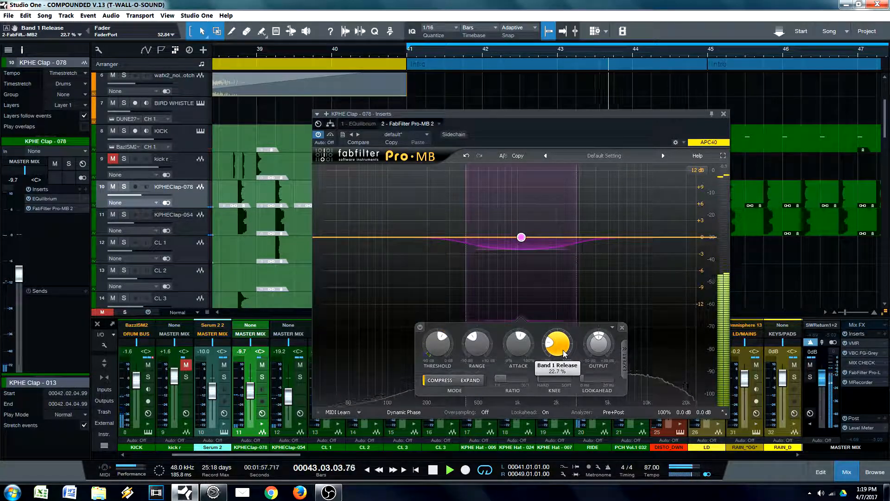
Step: Compare the mix with Pro-MB on KPHE Clap - 078 active and bypassed, leaving the plug-in active
left_click(318, 135)
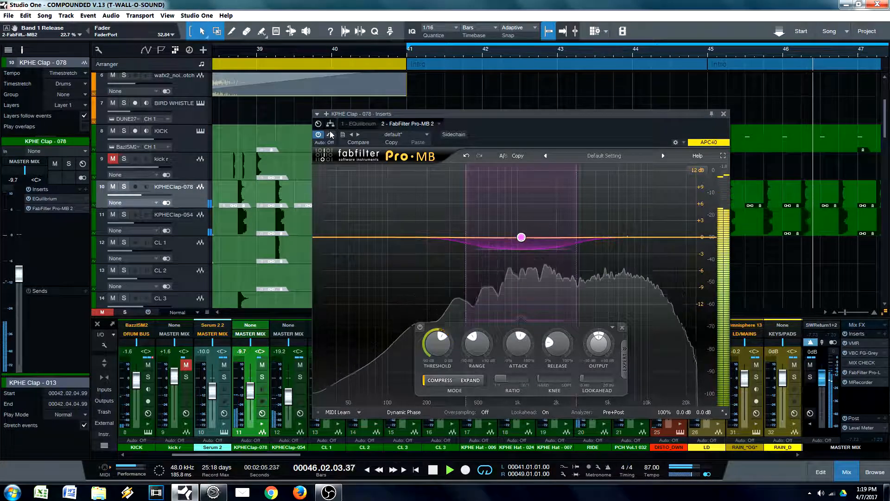
left_click(330, 137)
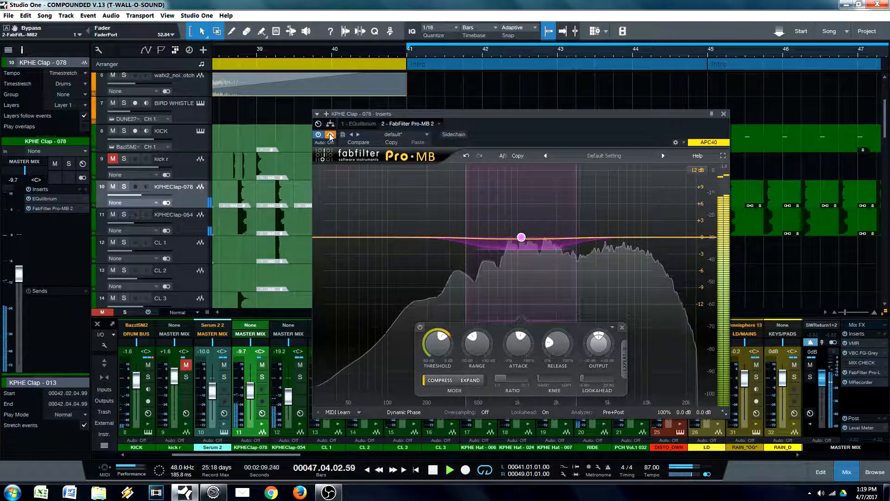
left_click(331, 135)
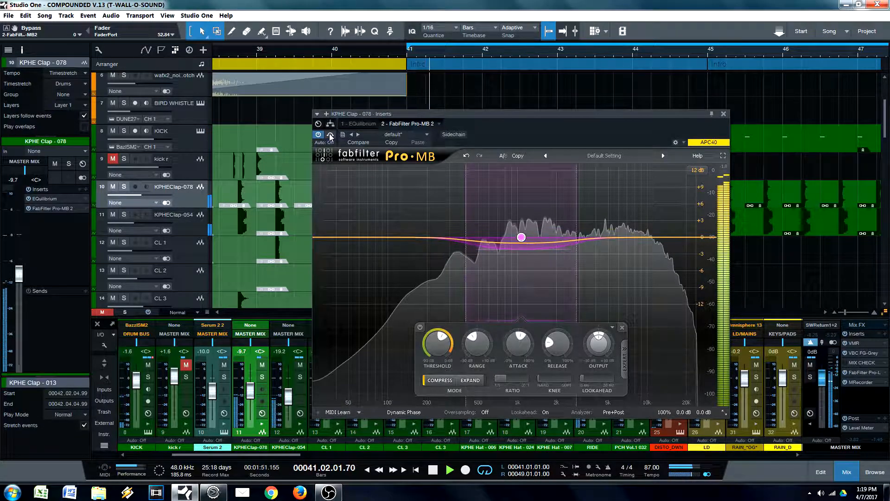
left_click(331, 135)
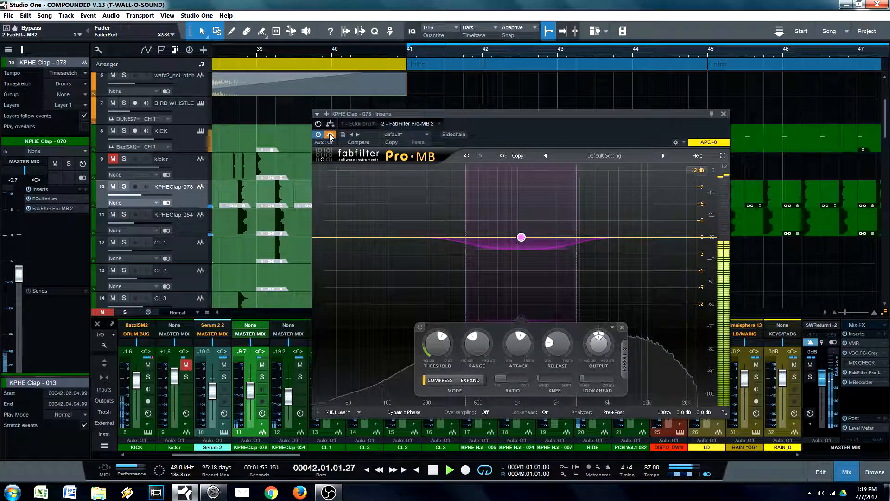
left_click(330, 135)
Step: Raise the Pro-MB band's high crossover to about 4523 Hz and stop playback
left_click_drag(577, 296, 605, 297)
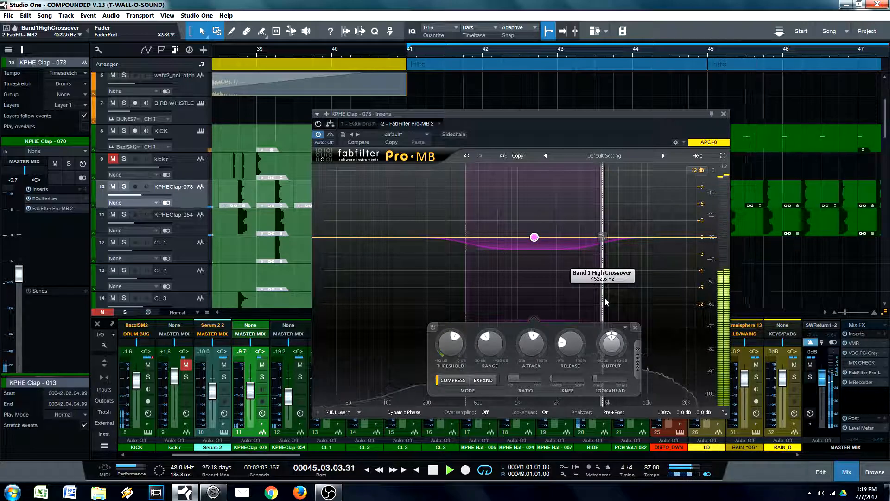
key("space")
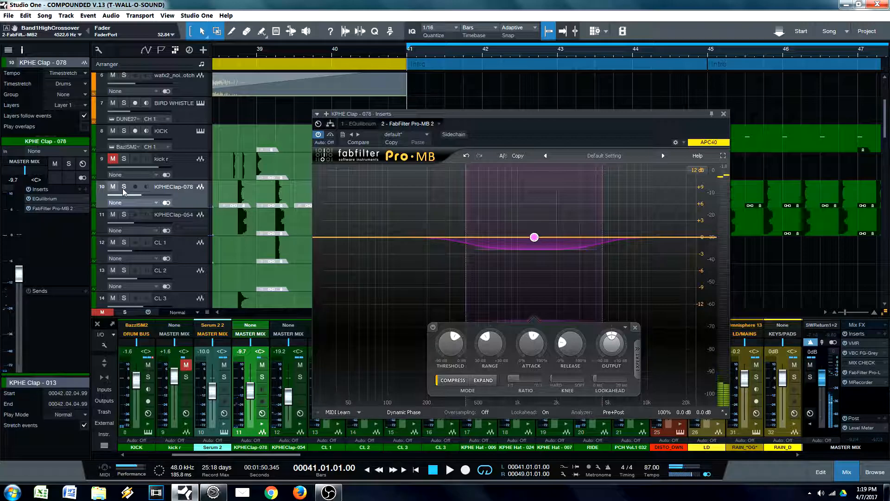
left_click_drag(539, 126, 522, 128)
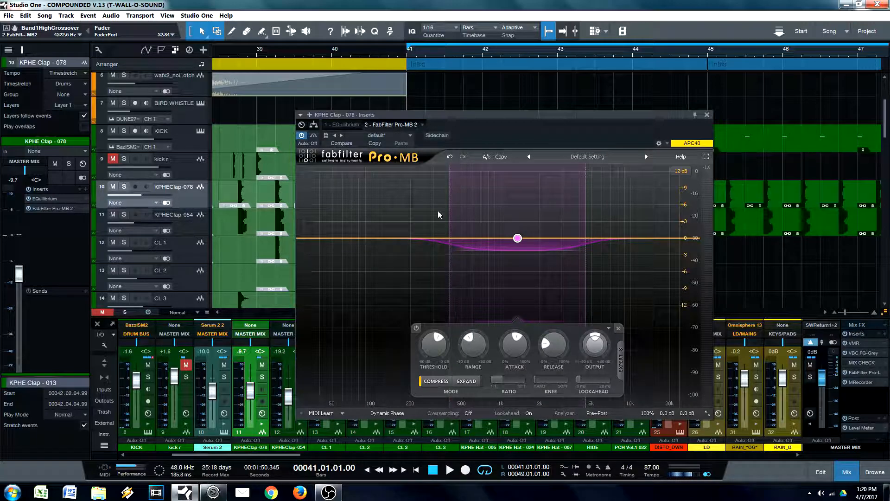
mouse_move(450, 211)
left_click(408, 172)
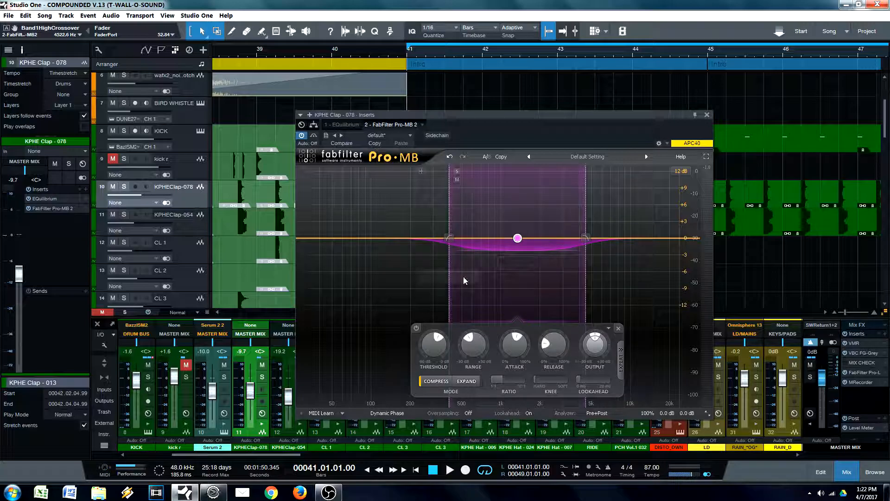
left_click_drag(545, 124, 509, 139)
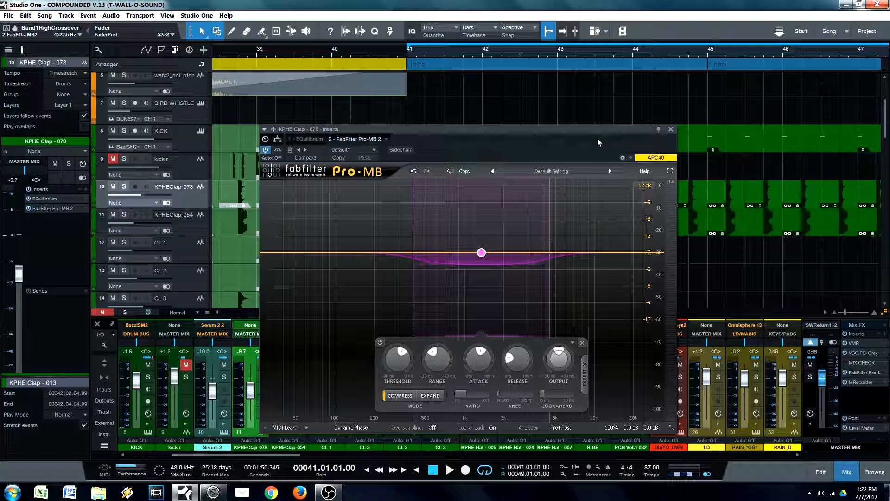
left_click_drag(521, 139, 475, 118)
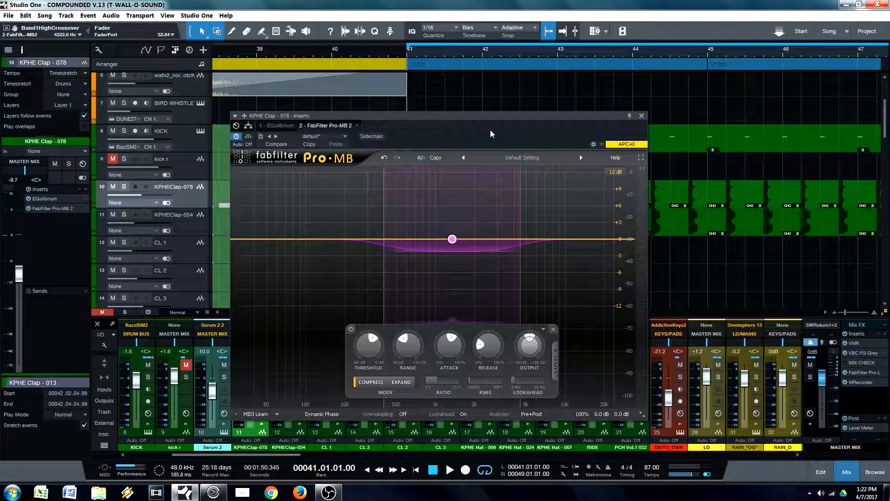
left_click_drag(589, 109, 567, 158)
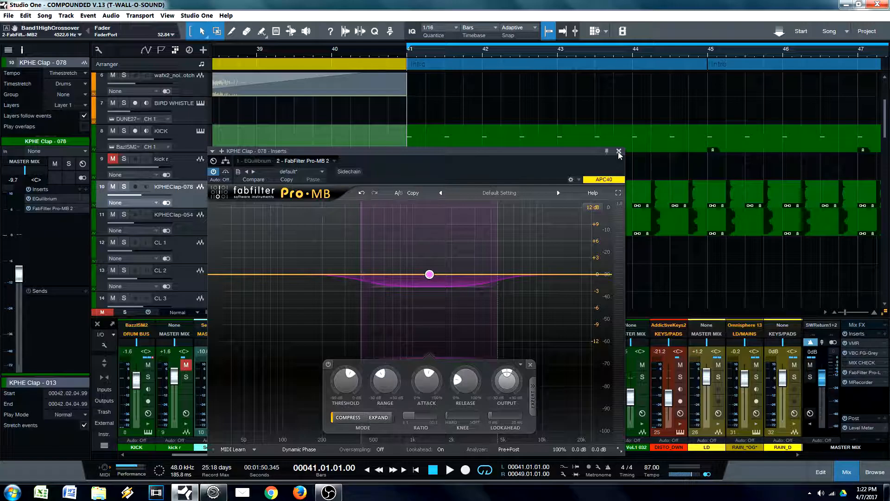
left_click_drag(567, 154, 536, 166)
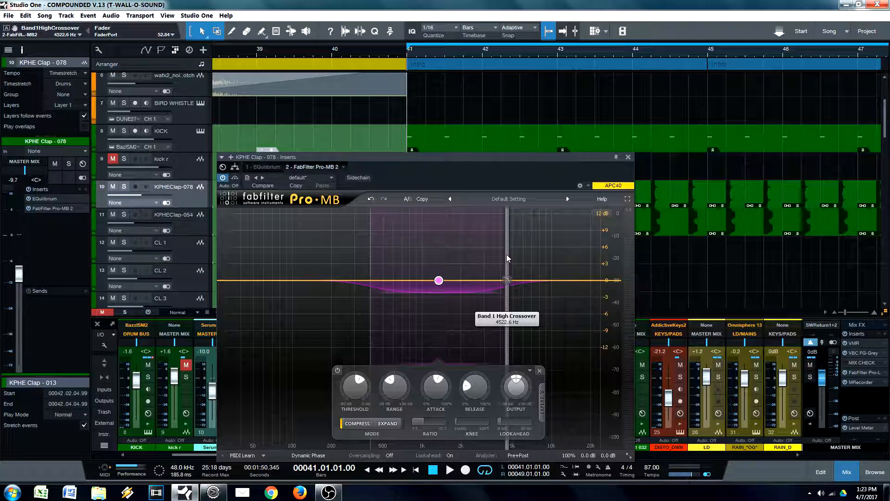
Step: Close the Pro-MB window and select the KPHE Clap - 054 clip at bar 41 in the arrangement
left_click(628, 157)
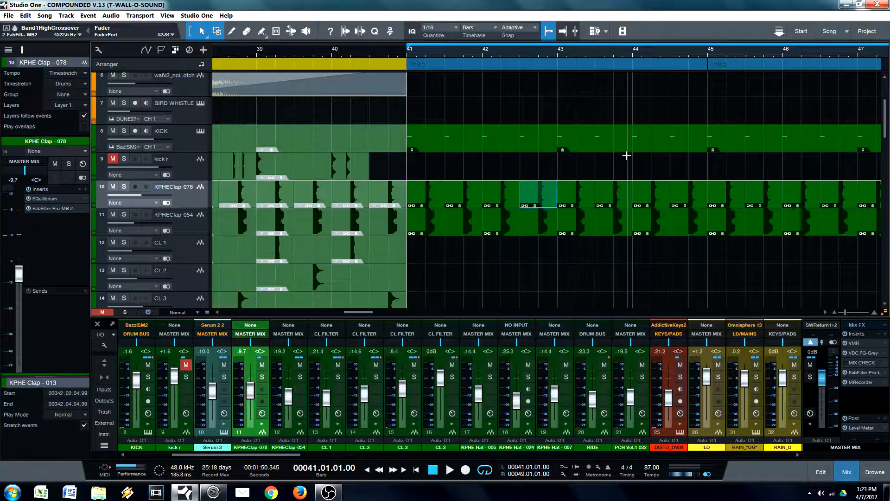
mouse_move(654, 51)
left_mouse_down()
mouse_move(642, 49)
mouse_move(643, 39)
left_mouse_up()
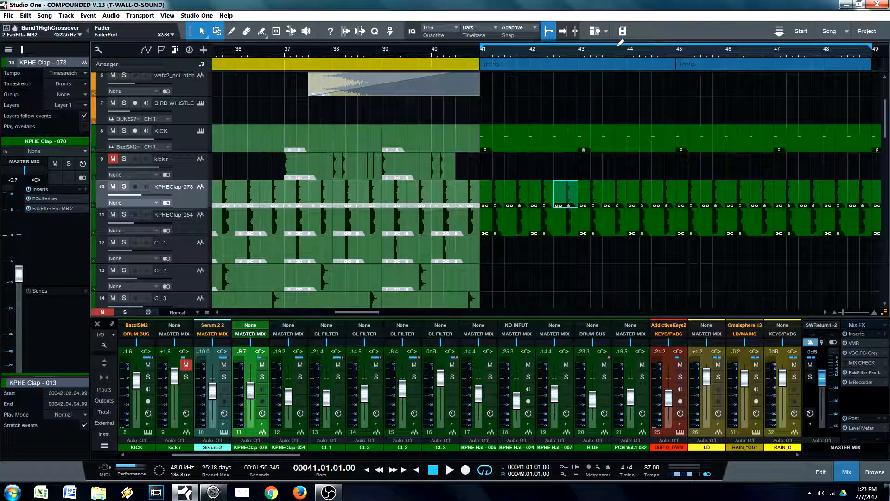
left_click_drag(518, 51, 475, 50)
left_click(466, 234)
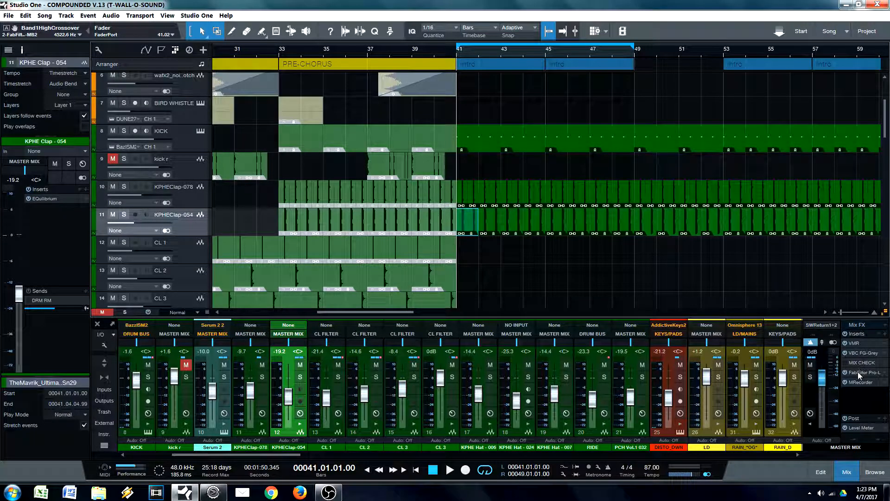
Step: Open FabFilter Pro-L on the master mix during playback and raise its gain to about 6 dB
key("space")
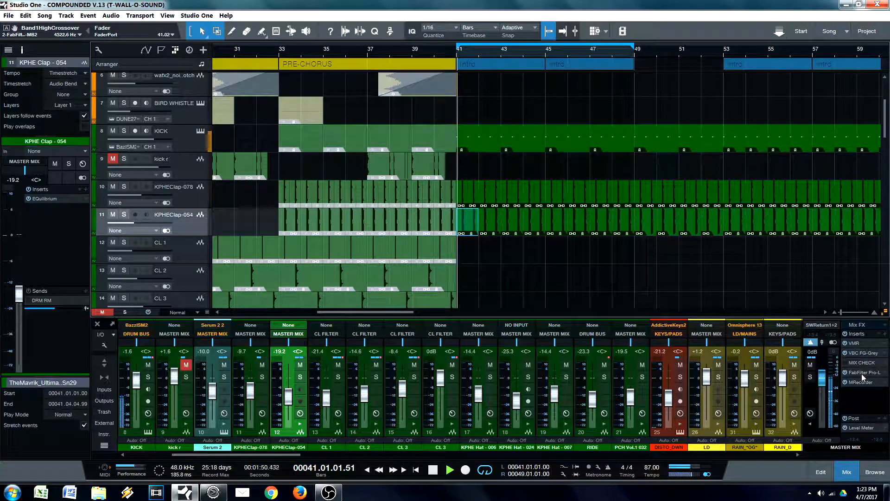
left_click(862, 374)
left_click_drag(439, 230, 436, 209)
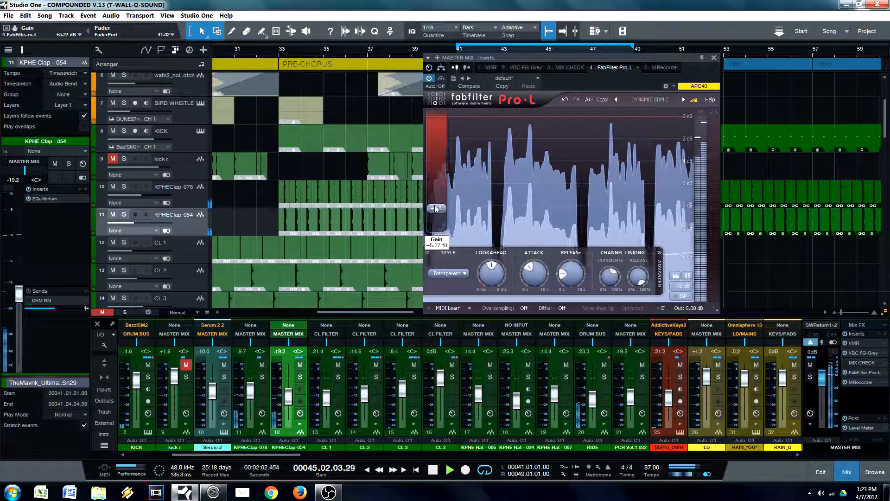
key("space")
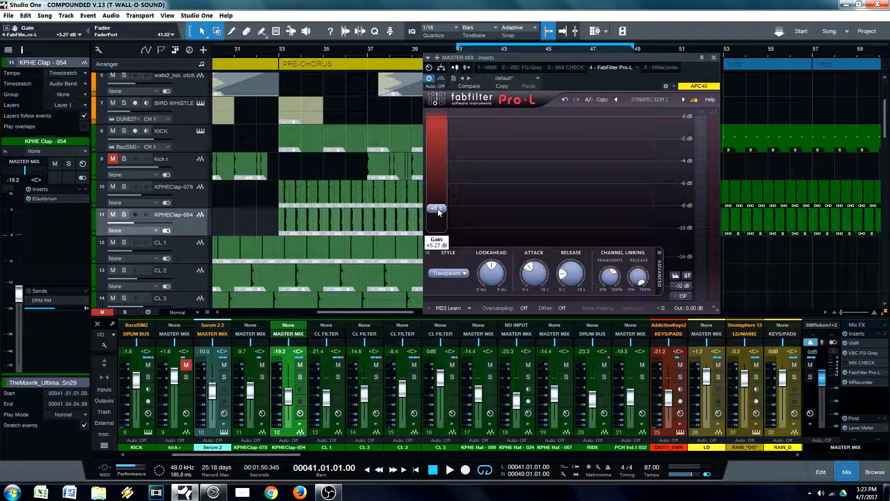
left_click_drag(438, 210, 440, 208)
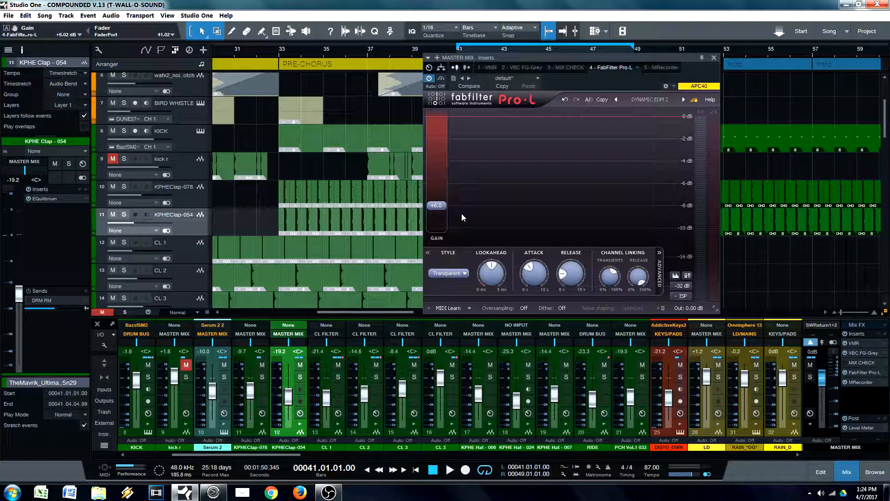
Step: Reset the Pro-L gain to 0 dB and close the master mix inserts window
left_click_drag(438, 207, 443, 238)
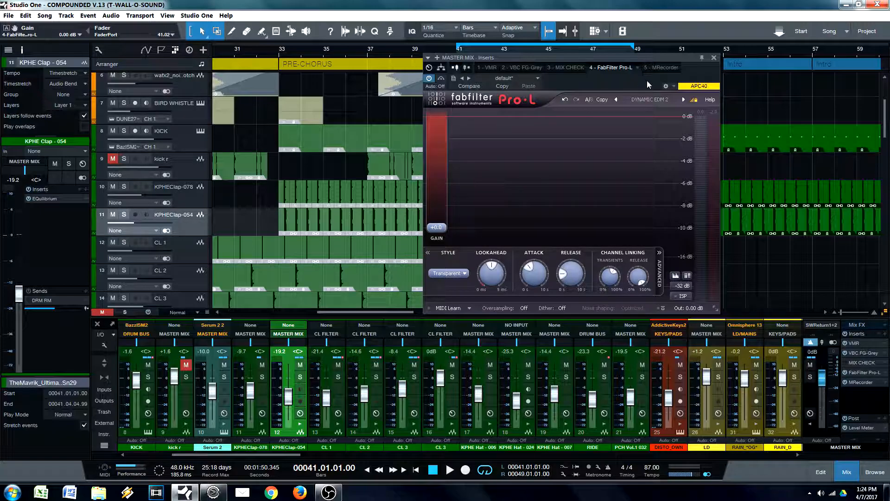
left_click_drag(693, 69, 651, 98)
left_click(673, 86)
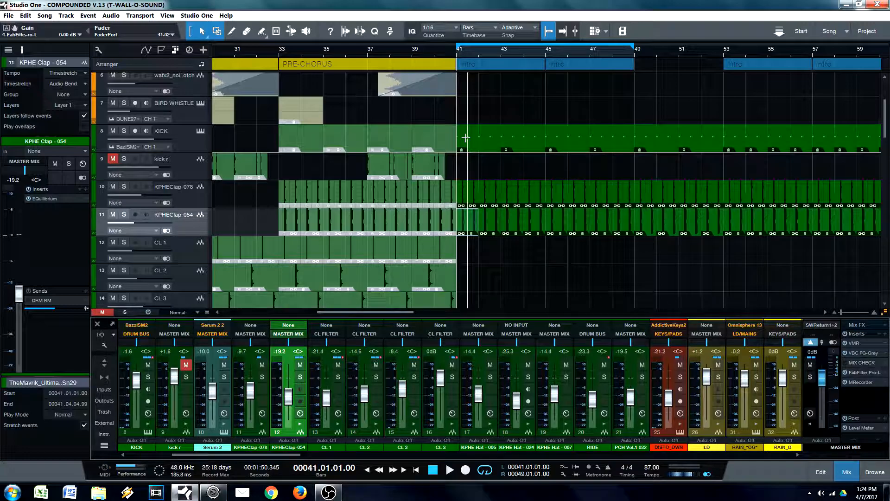
scroll(523, 83, "right", 1)
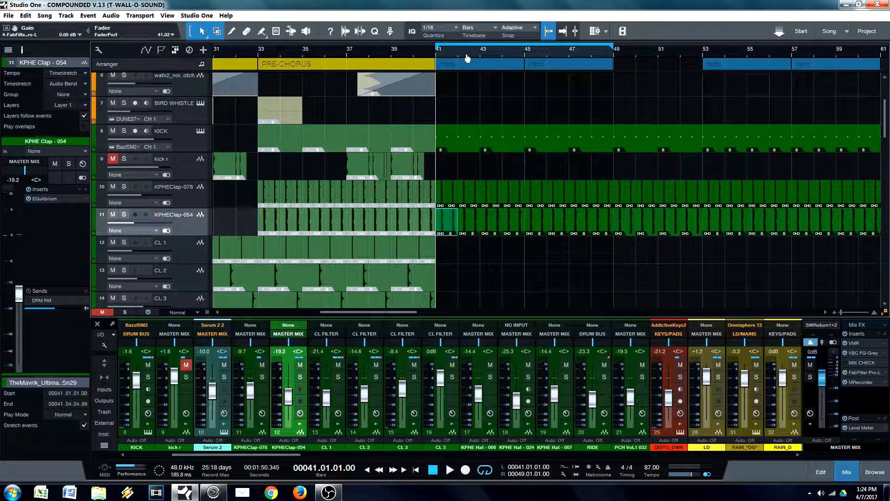
scroll(461, 55, "up", 2)
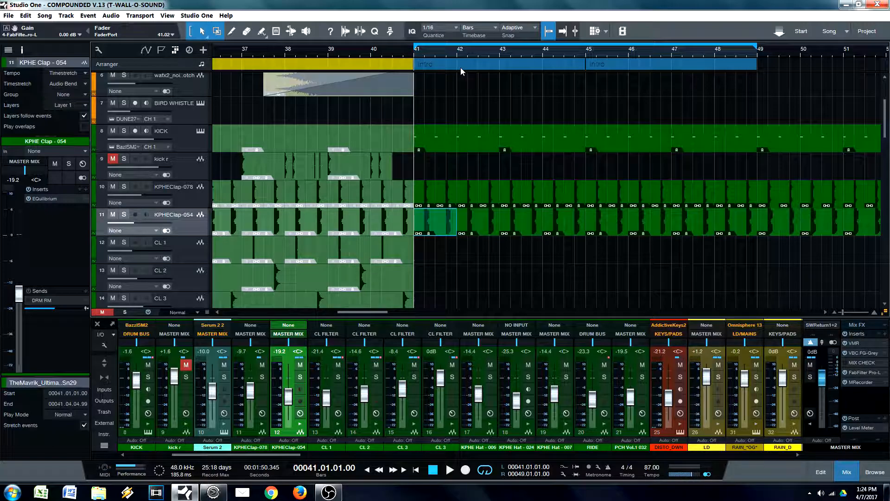
scroll(431, 66, "up", 3)
scroll(446, 151, "up", 4)
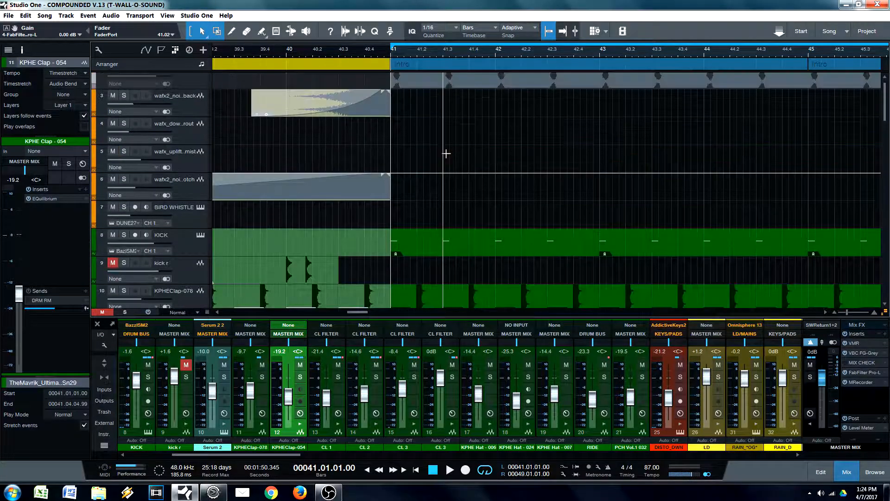
Step: Select the clip at bar 41 on the BASS track and solo that track
scroll(447, 155, "down", 6)
scroll(430, 169, "down", 10)
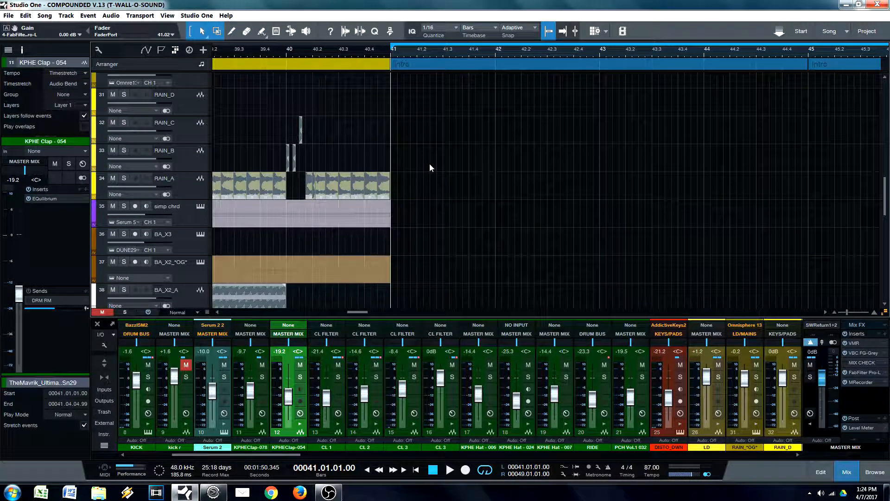
scroll(412, 168, "down", 7)
scroll(403, 165, "down", 1)
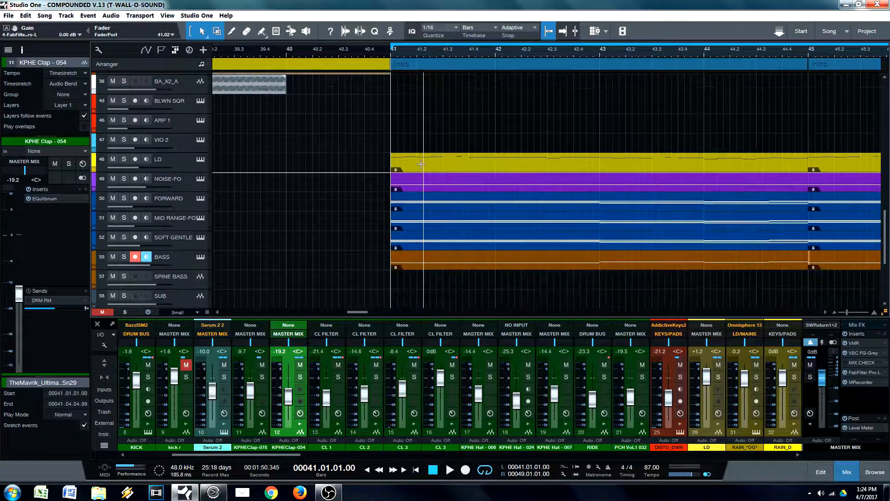
left_click(435, 254)
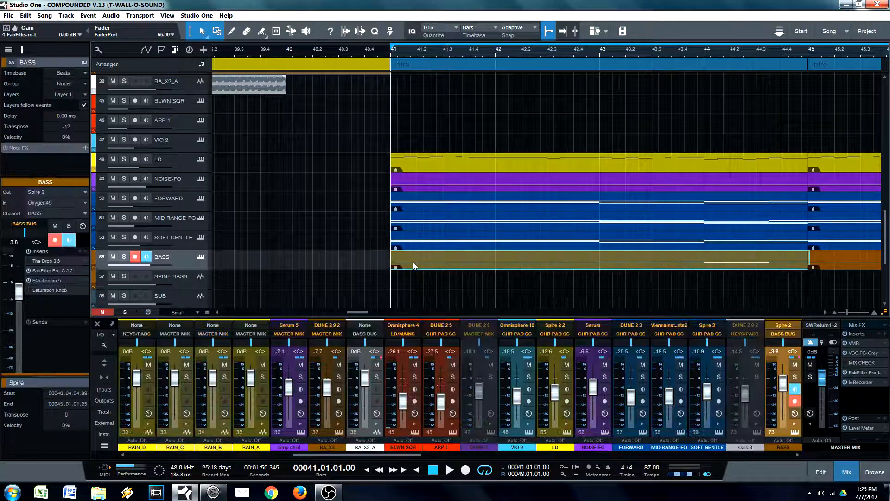
left_click(124, 257)
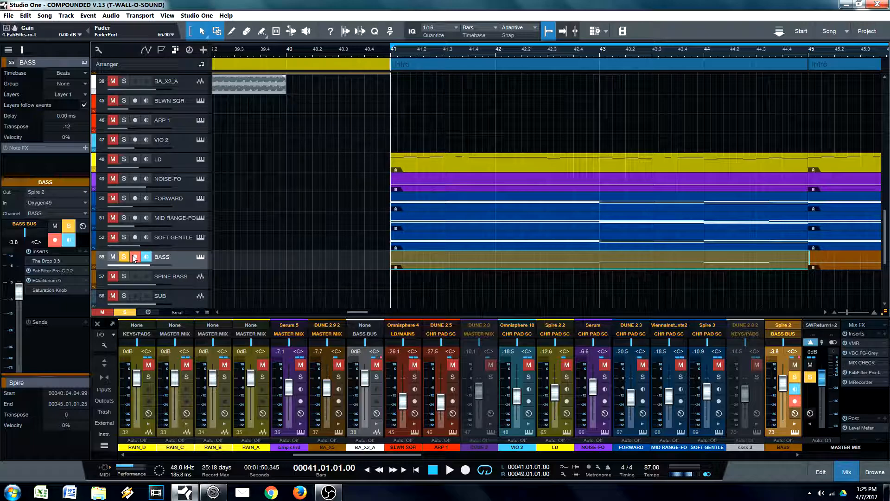
Step: Trim the end of the BASS clip that starts at bar 41 to exactly 45.01.01.00
left_click(810, 259)
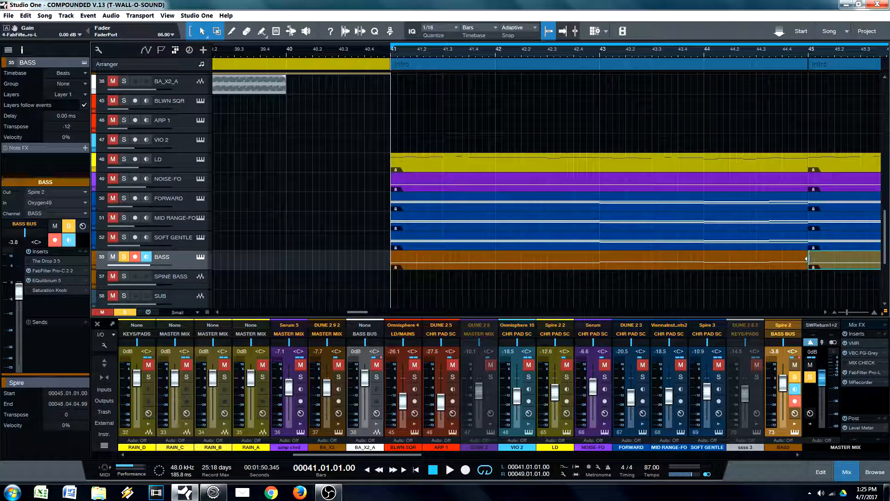
left_click(805, 261)
left_click(809, 258)
left_click(796, 263)
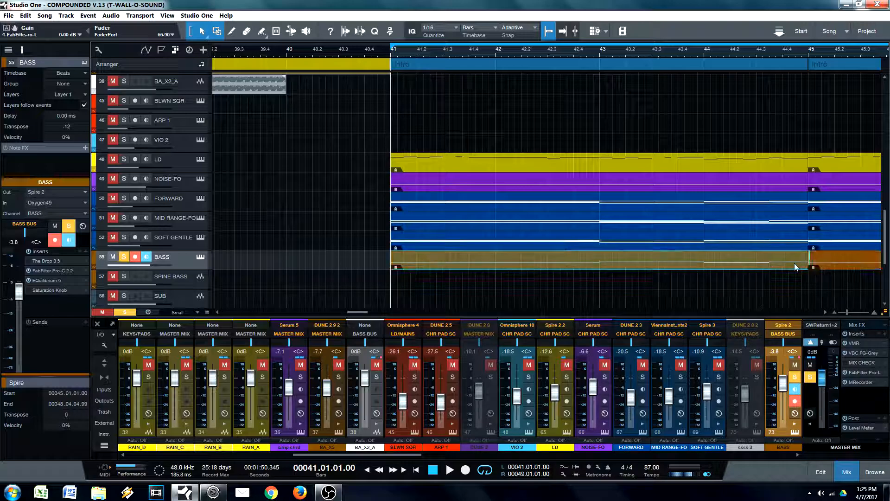
left_click_drag(811, 48, 728, 288)
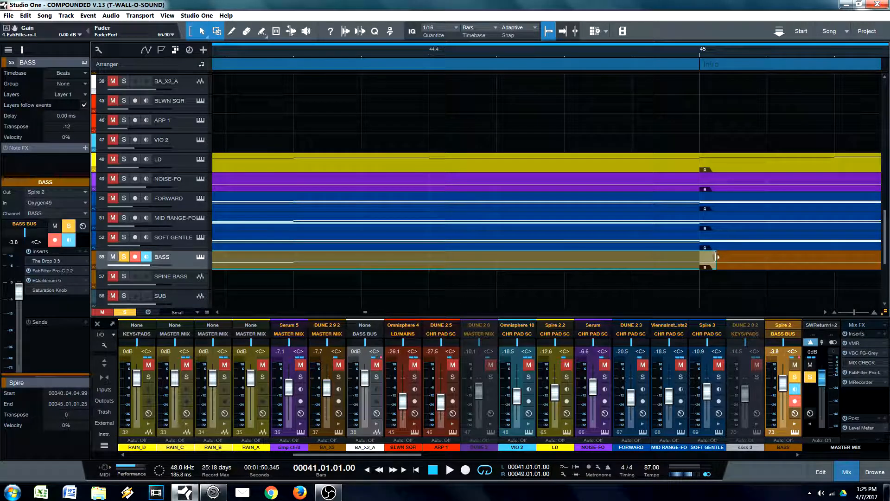
left_click_drag(533, 54, 678, 17)
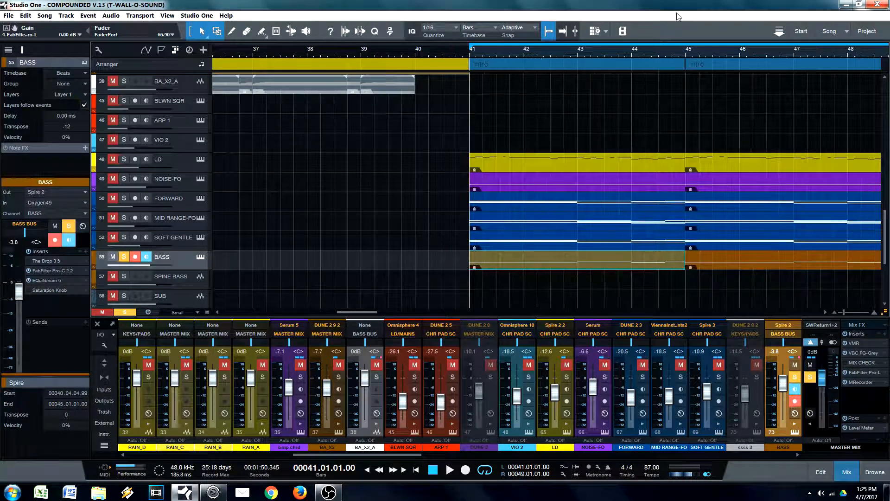
Step: Look through the FORWARD, MID RANGE-FO and SOFT GENTLE tracks that layer with the bass
left_click_drag(508, 52, 496, 263)
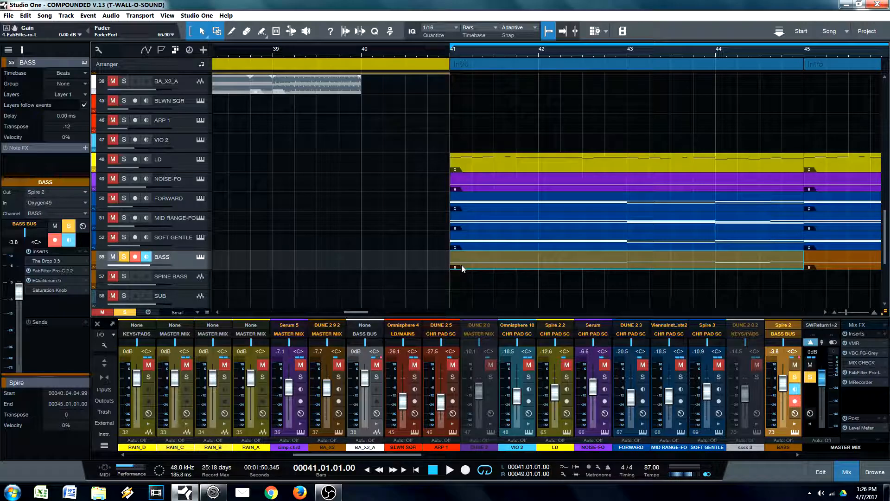
left_click(492, 245)
left_click(479, 261)
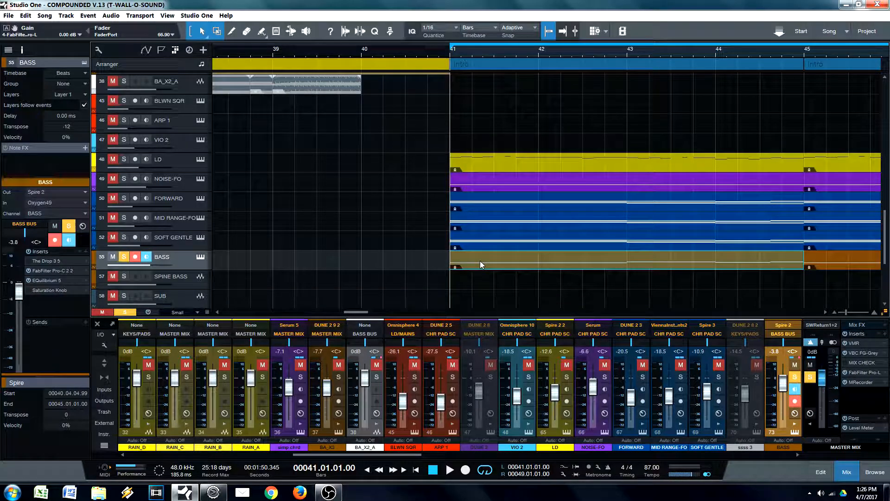
left_click(183, 236)
left_click(182, 217)
left_click(182, 204)
left_click(183, 218)
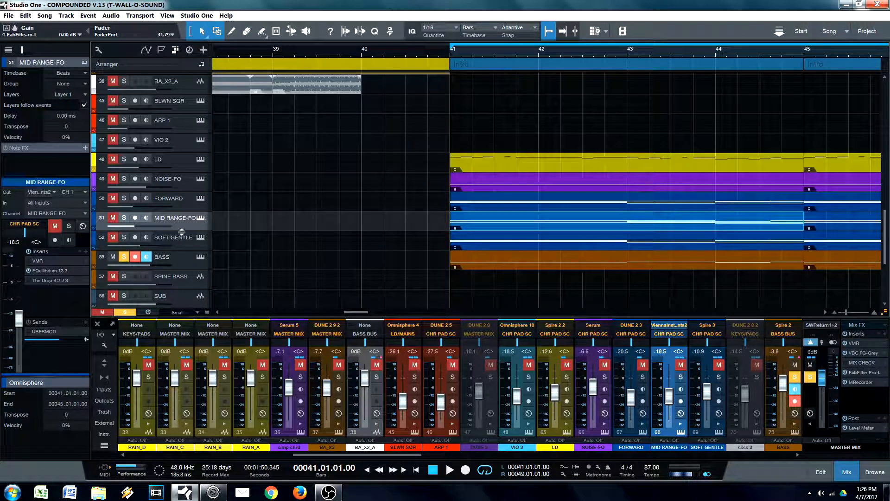
left_click(185, 238)
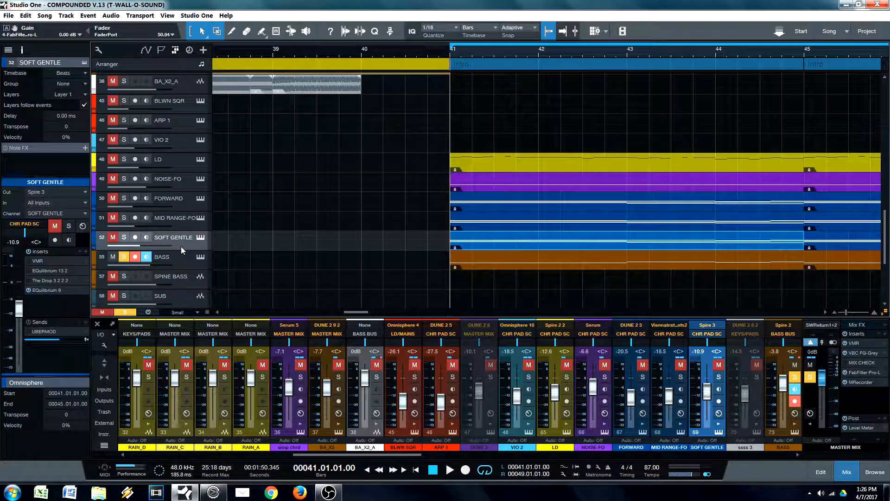
Step: Select the soloed BASS track and audition it from bar 41
left_click(187, 261)
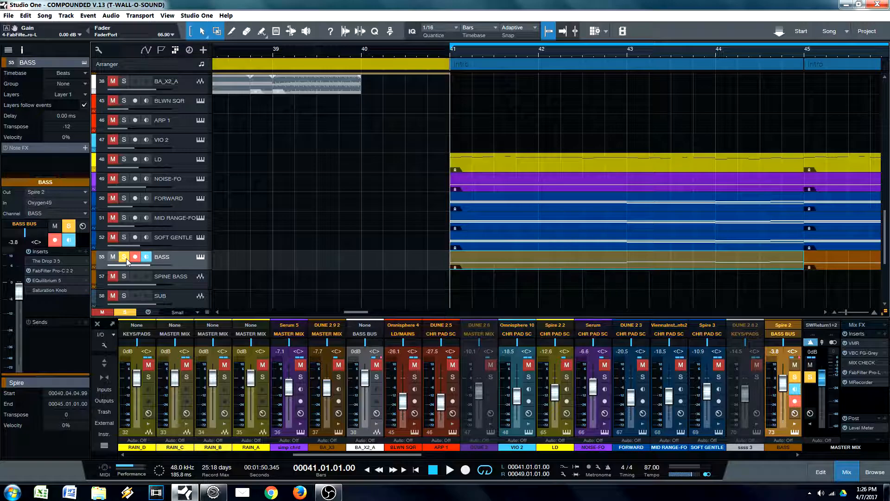
key("space")
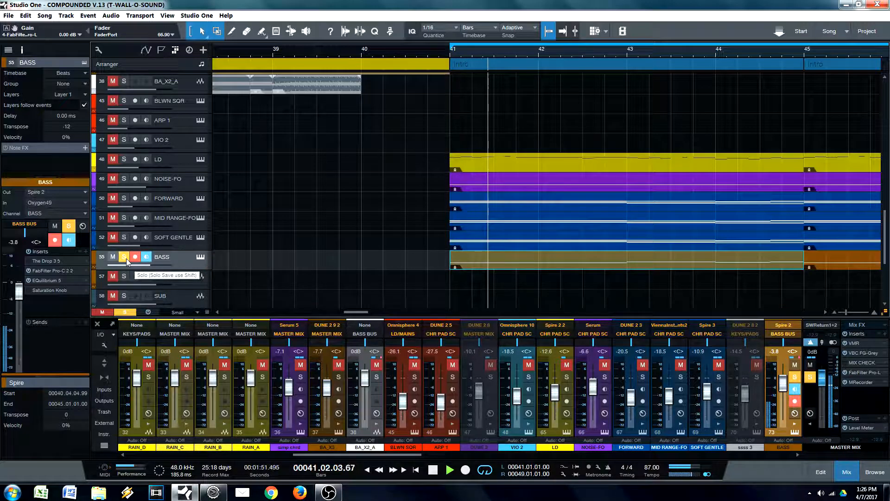
key("space")
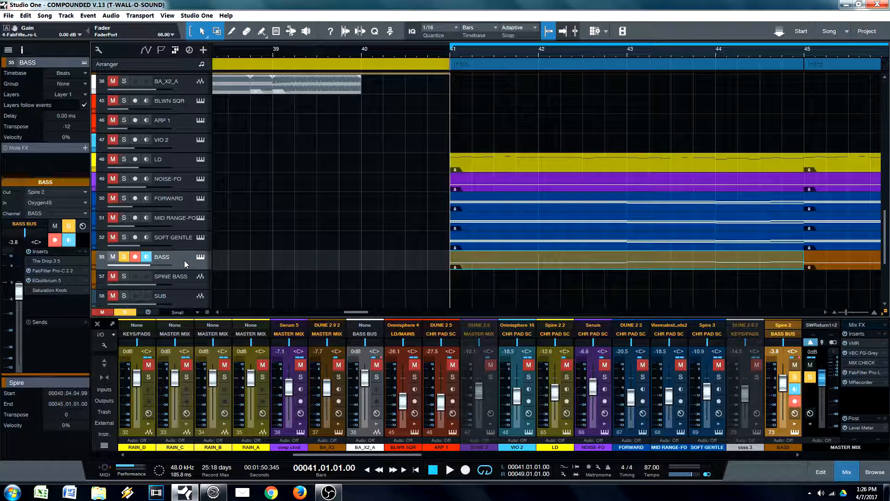
Step: Solo the SOFT GENTLE track in place of BASS and play it back from bar 41
left_click(185, 246)
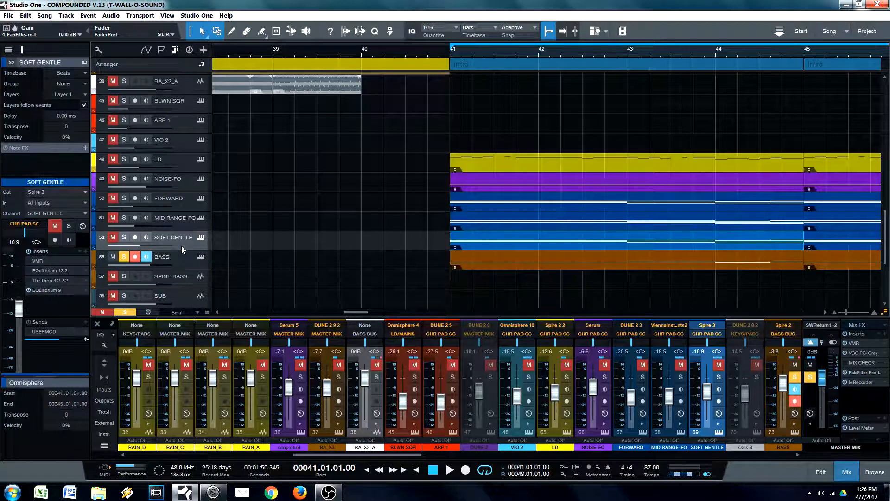
left_click(123, 237)
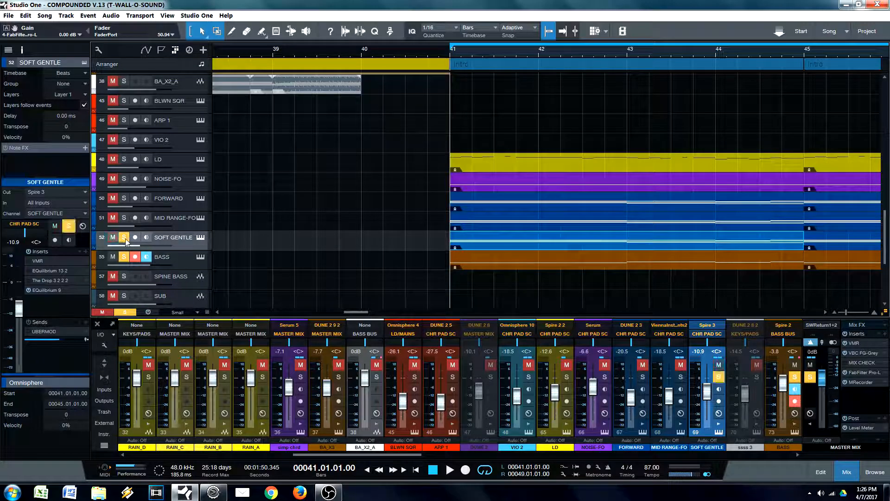
left_click(124, 256)
key("space")
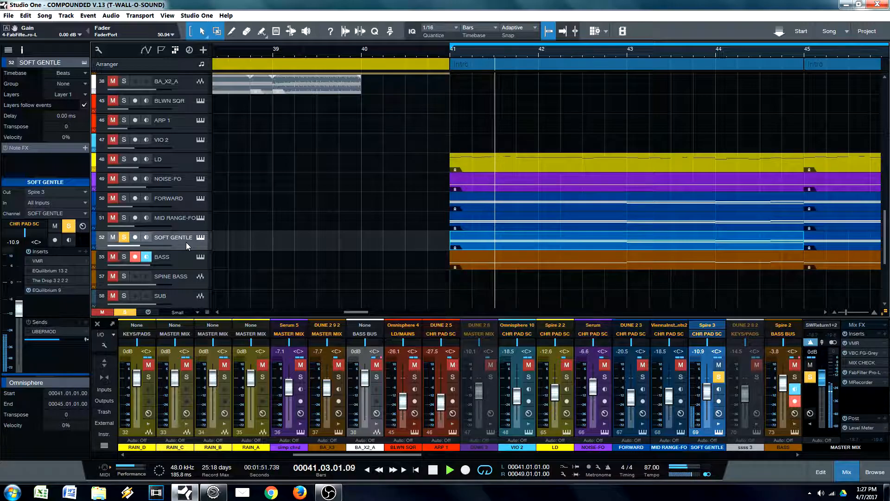
key("space")
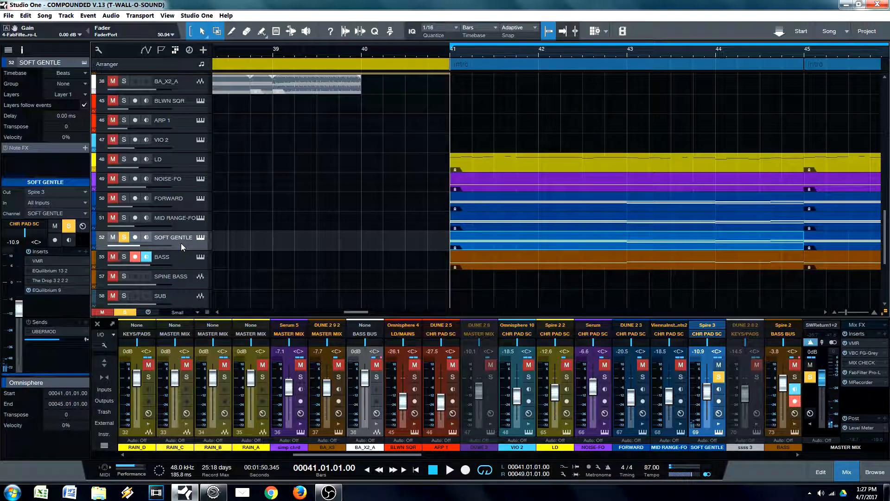
Step: Add the MID RANGE-FO track to the solo and play it together with SOFT GENTLE
left_click(124, 217)
left_click(180, 220)
key("space")
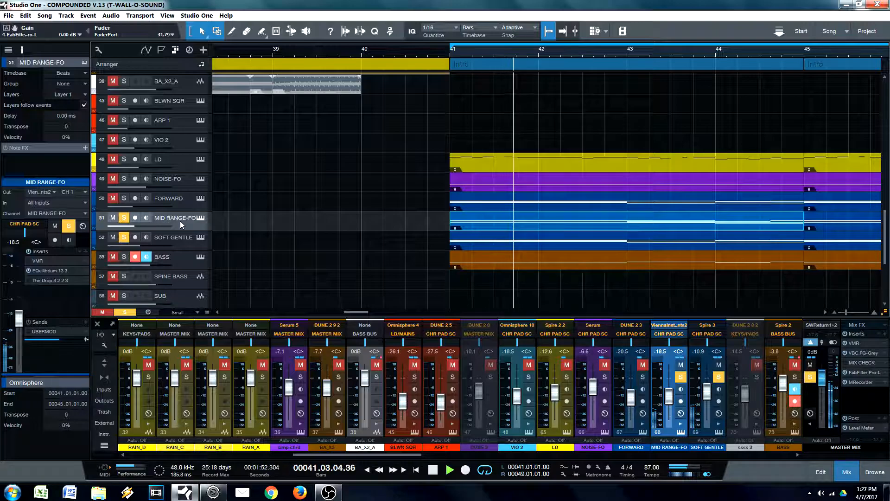
key("space")
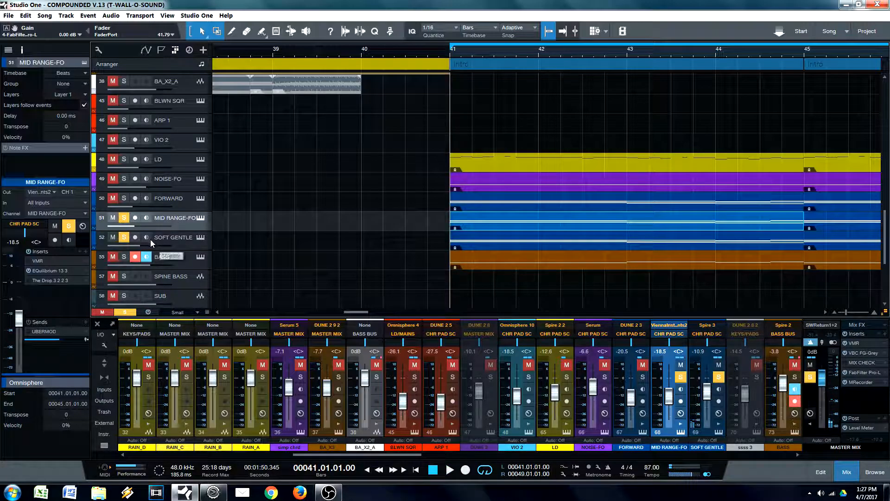
Step: Add the FORWARD track to the solo and open its DUNE 2 instrument window
mouse_move(126, 246)
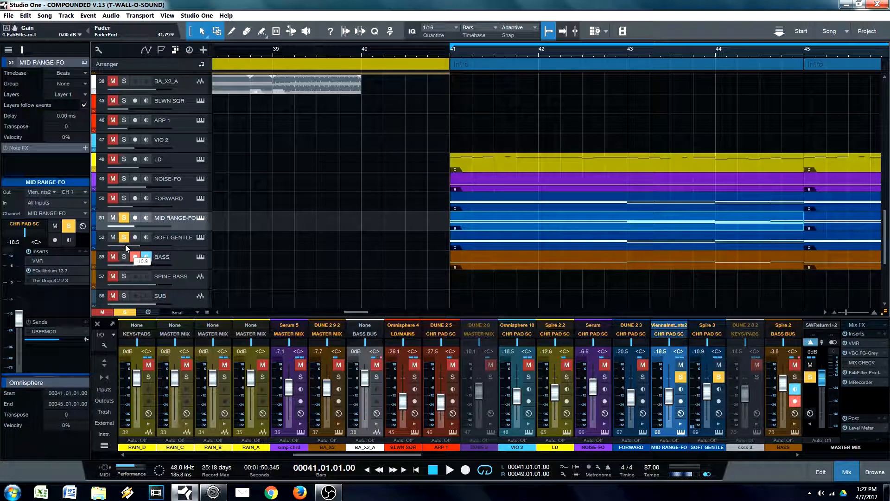
left_click(175, 201)
left_click(123, 198)
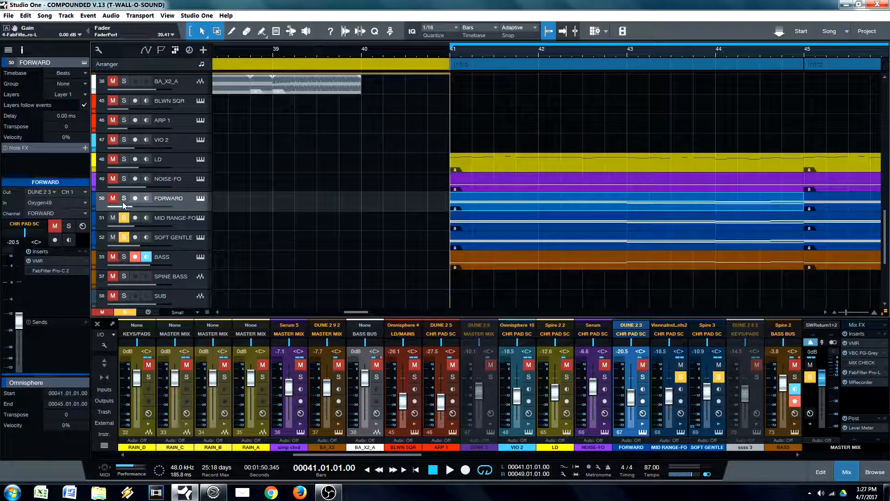
left_click(200, 197)
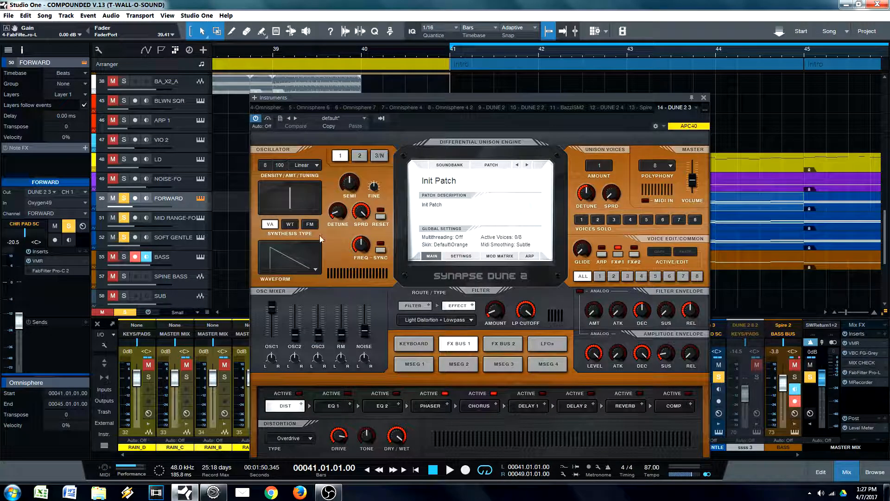
left_click_drag(439, 123, 447, 116)
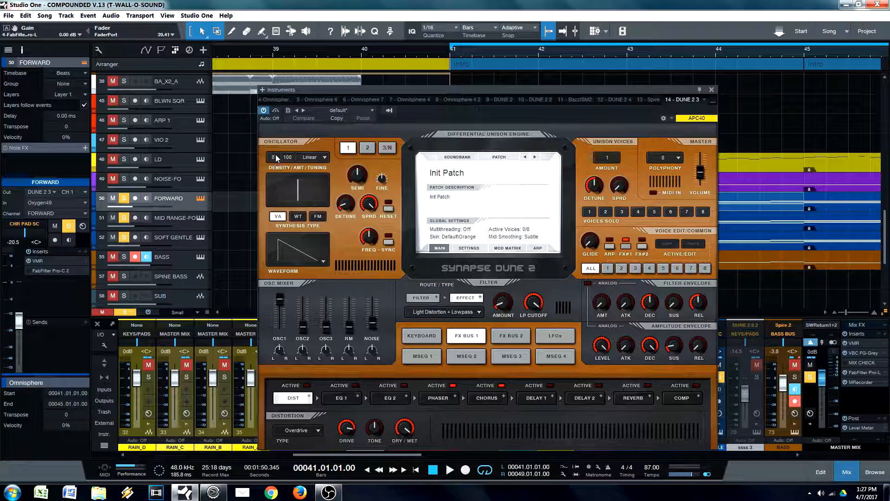
Step: Examine DUNE 2's oscillator 1 detune and spread, mod matrix, and phaser and chorus settings, and close the instrument window
left_click(349, 208)
left_click(368, 207)
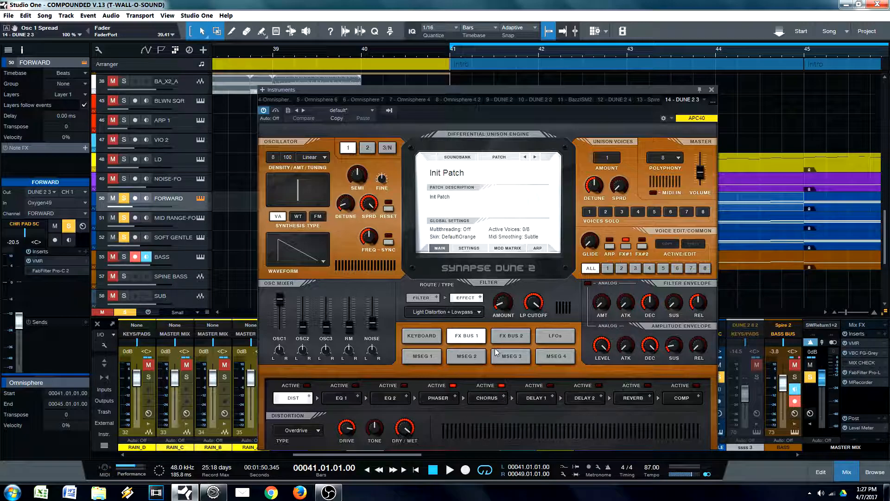
left_click(507, 248)
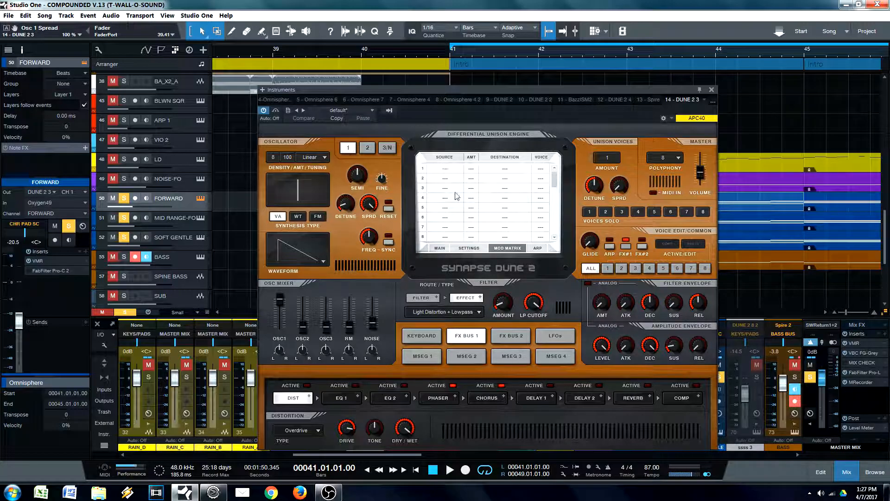
left_click(440, 248)
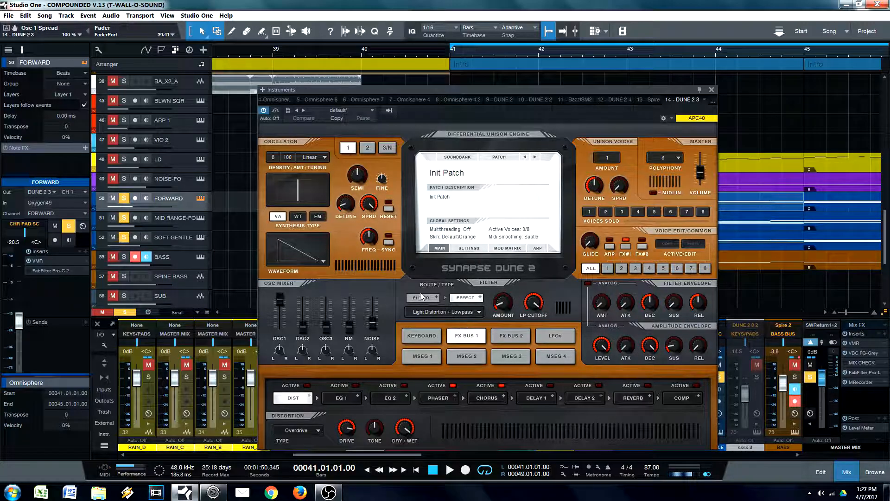
left_click(347, 205)
left_click(438, 398)
left_click(487, 398)
left_click(431, 399)
left_click(481, 402)
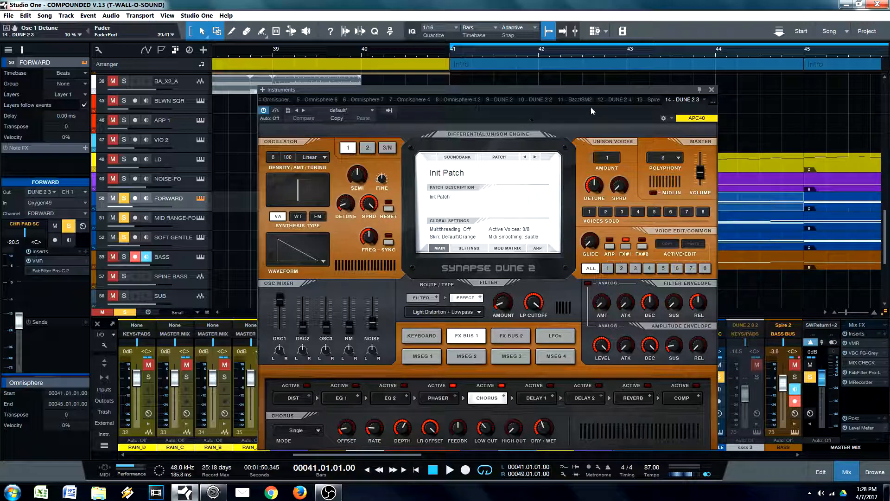
left_click_drag(684, 91, 666, 108)
left_click(697, 106)
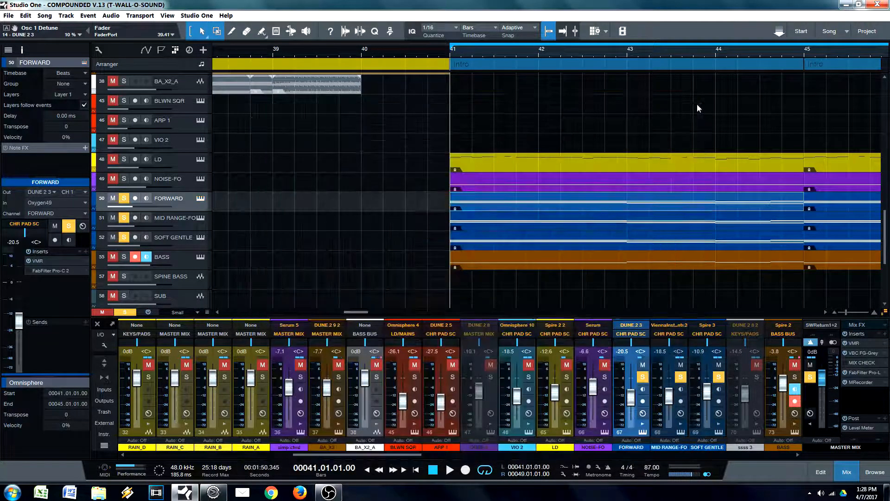
Step: Play the soloed FORWARD, MID RANGE-FO and SOFT GENTLE layers together from bar 41
left_click_drag(486, 53, 480, 53)
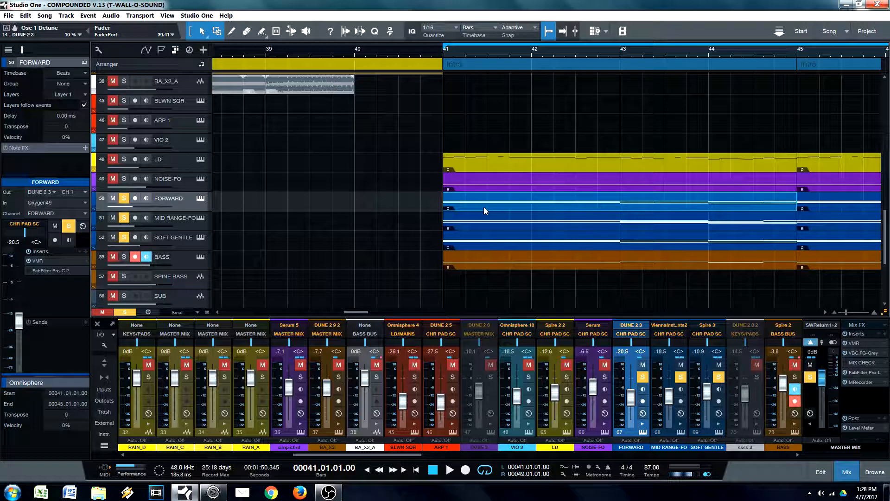
key("space")
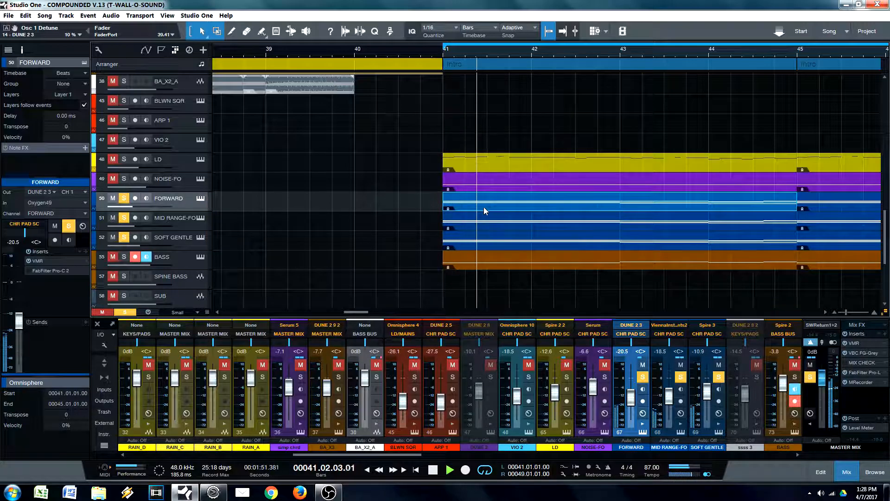
key("space")
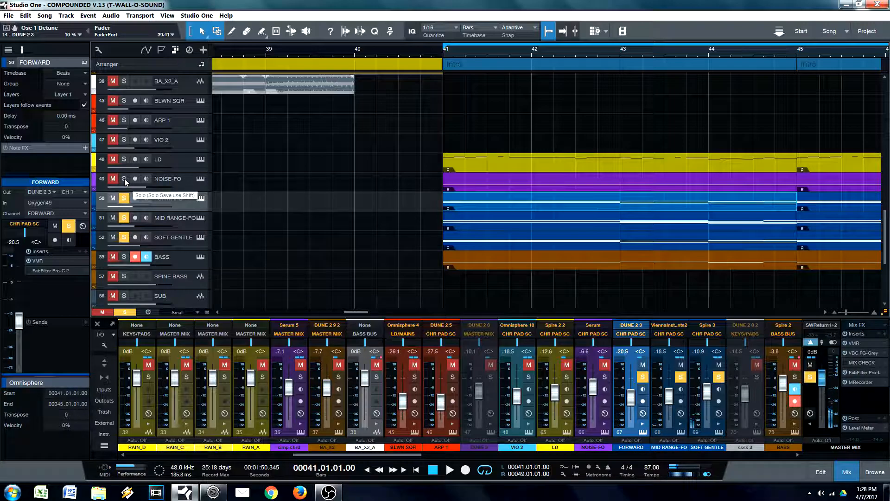
Step: Add the NOISE-FO and BASS tracks to the solo and play all five layers from bar 41
left_click(125, 179)
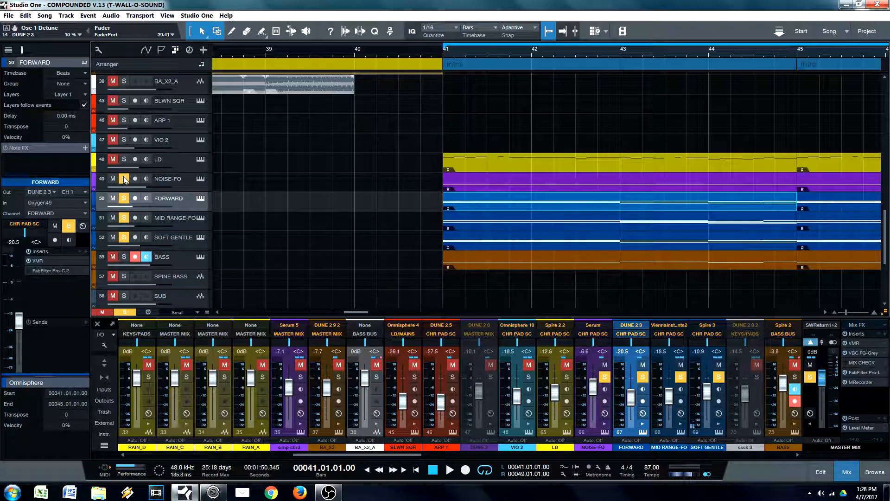
left_click(123, 257)
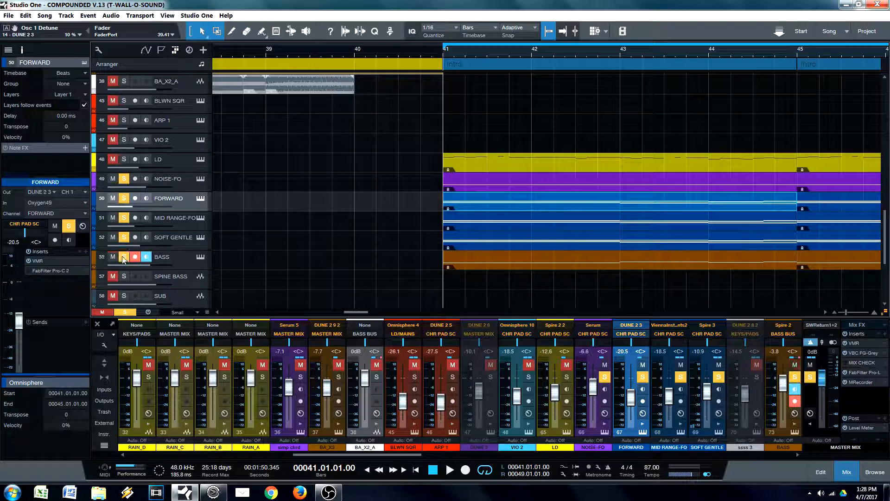
key("space")
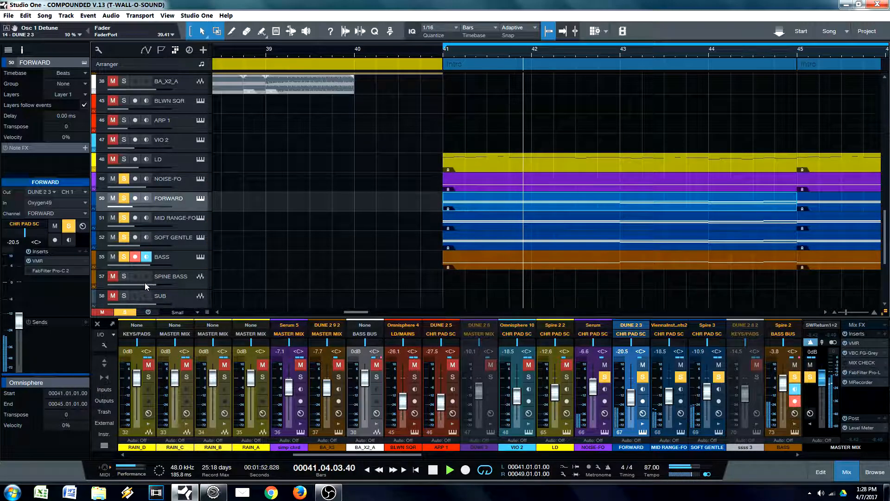
Step: Replay the five soloed layers from bar 41 and toggle the BASS track's solo during playback to compare with and without it
key("space")
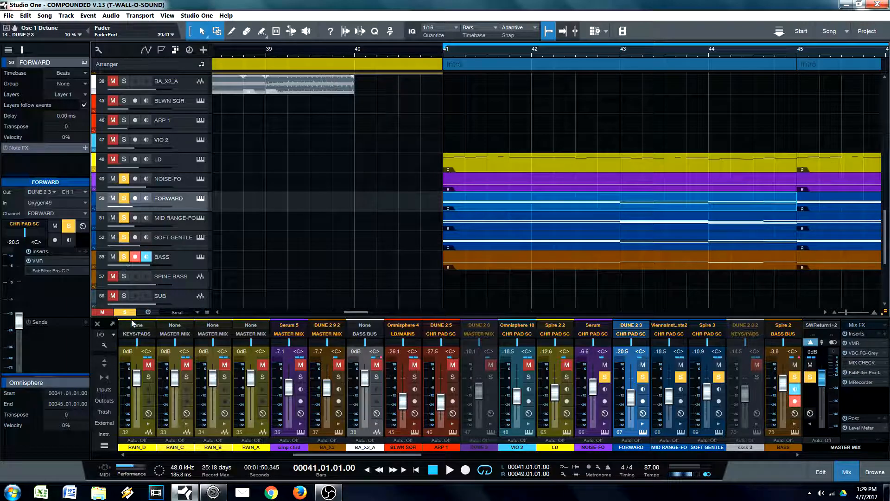
key("space")
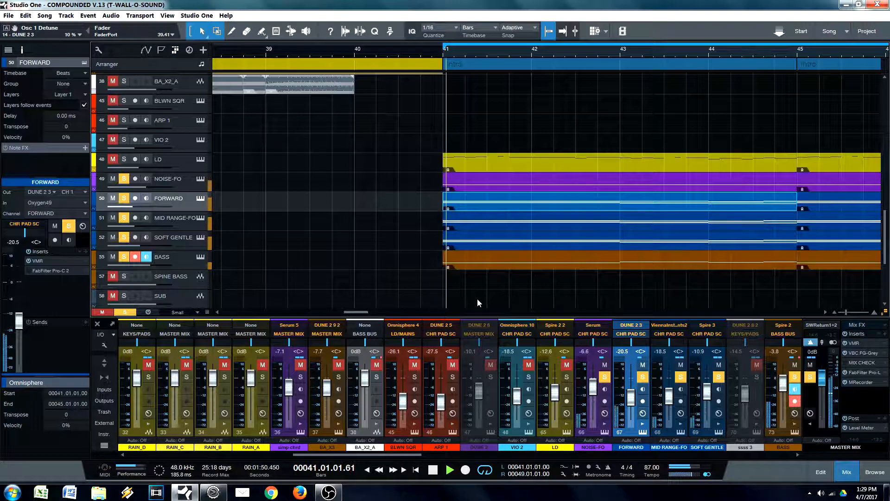
left_click(124, 256)
left_click(124, 256)
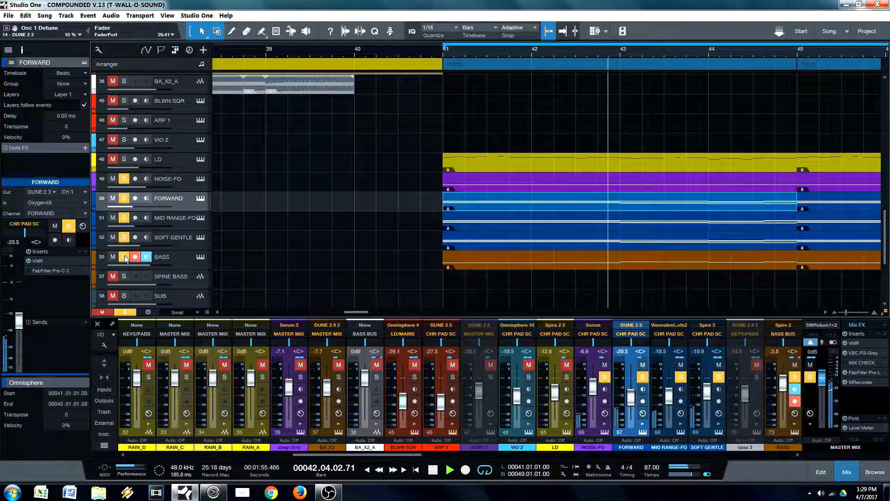
left_click(124, 256)
left_click(124, 257)
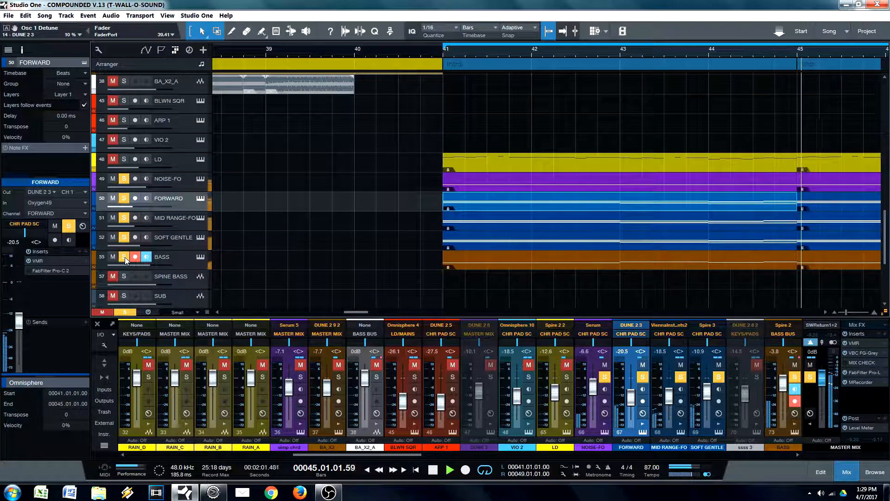
key("space")
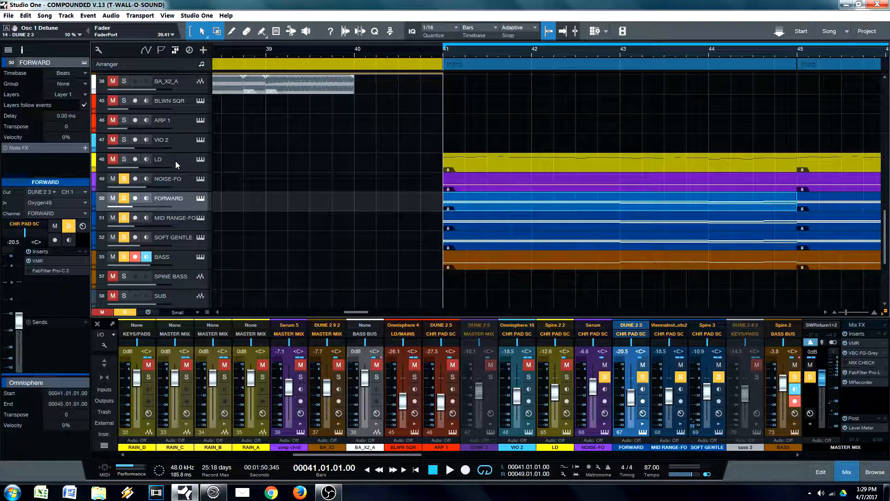
Step: Play only the LD track soloed from bar 41, and clear its solo to play the full mix from the same bar
left_click(124, 159, "ctrl")
key("space")
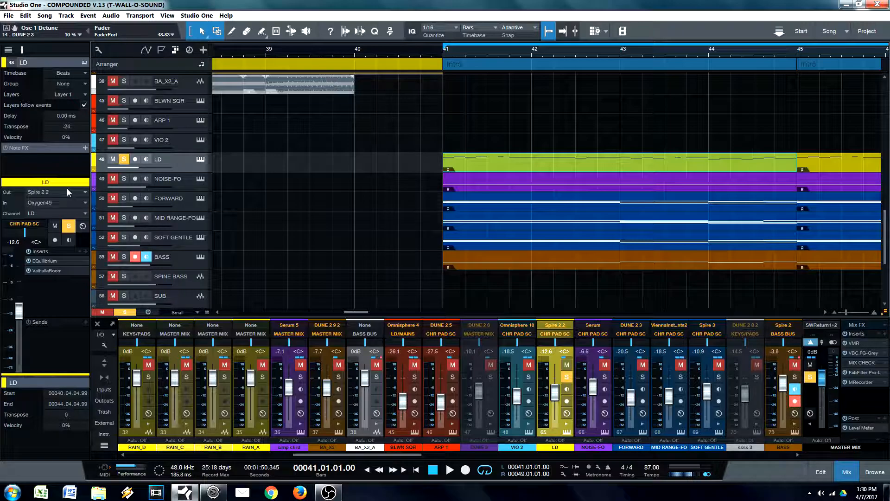
left_click(124, 160)
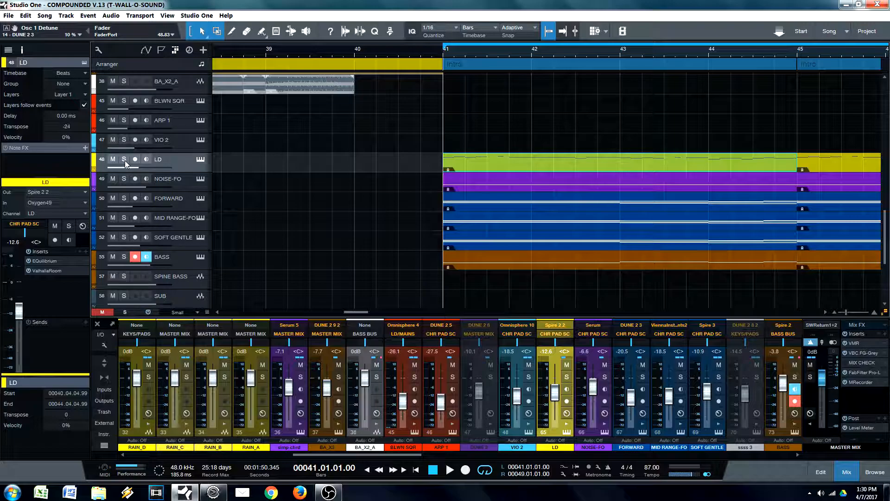
key("space")
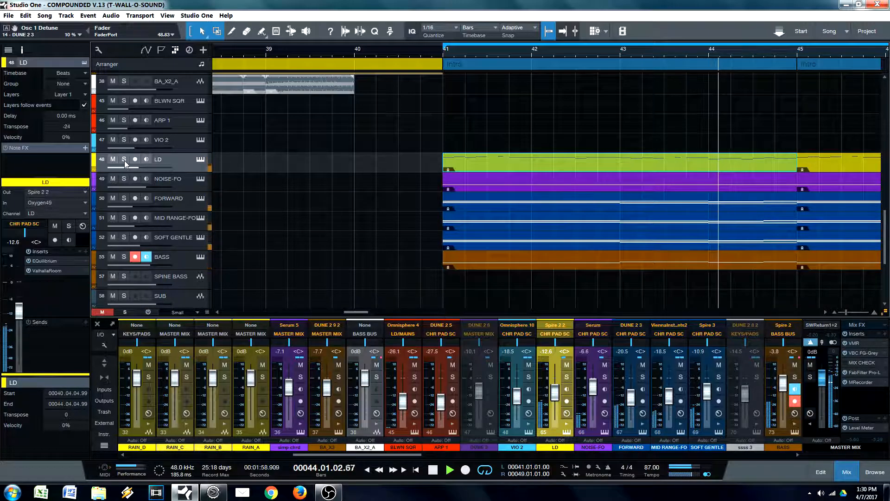
key("space")
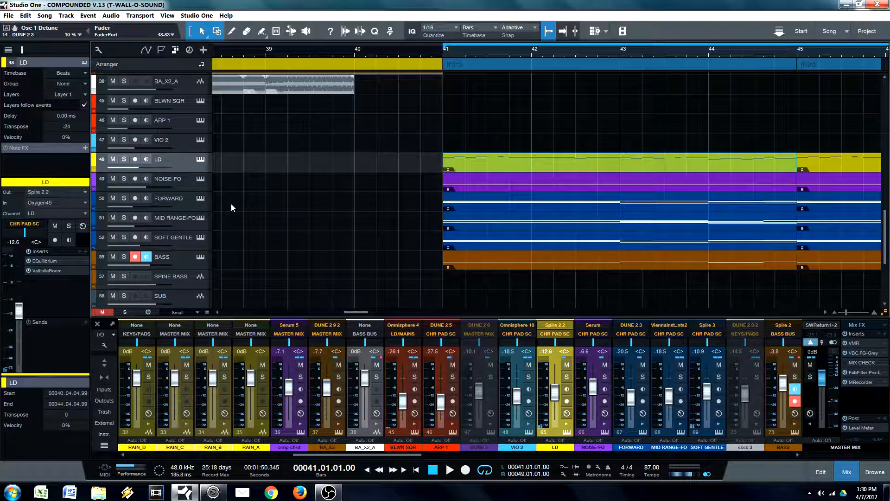
Step: Open the FabFilter Pro-C 2 sidechain compressor on the CHR PAD SC bus and place its window clear of the track list
scroll(507, 434, "right", 10)
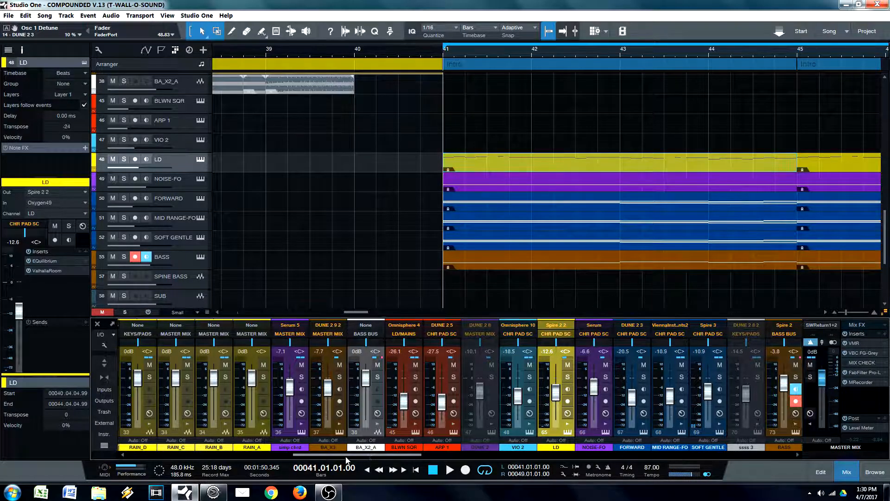
scroll(508, 433, "right", 1)
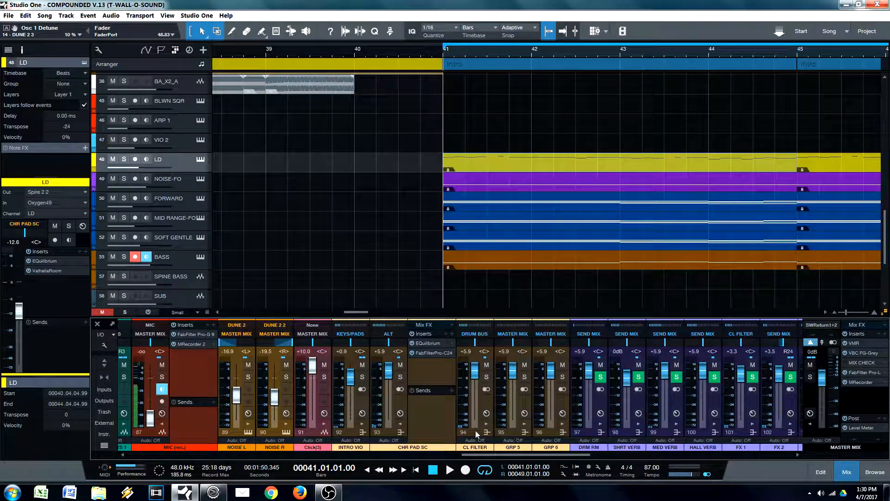
left_click(422, 416)
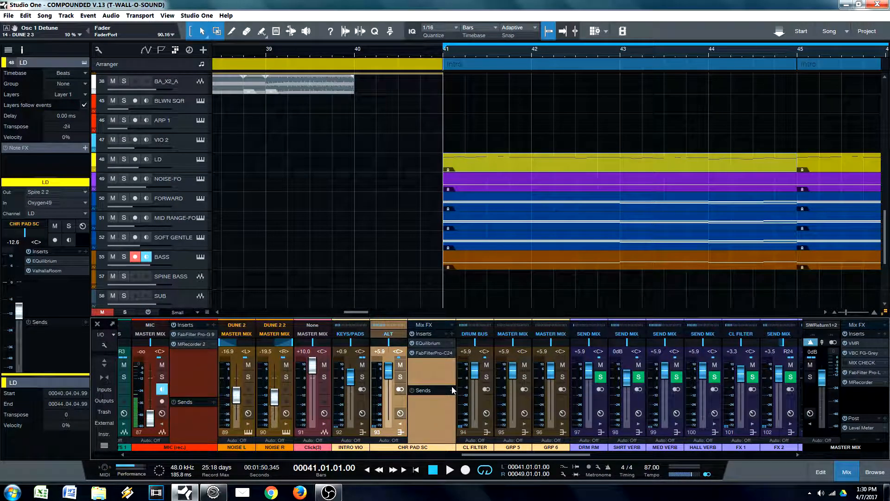
double_click(428, 352)
left_click_drag(667, 85, 580, 80)
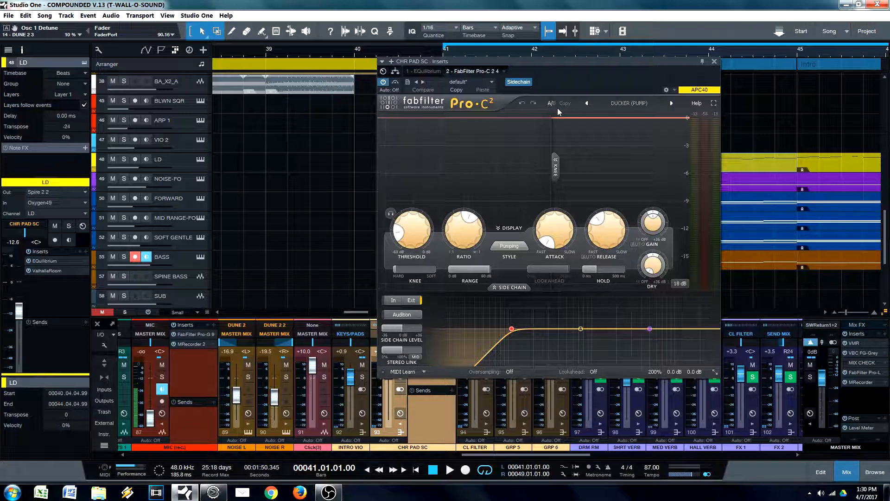
left_click_drag(596, 77, 440, 97)
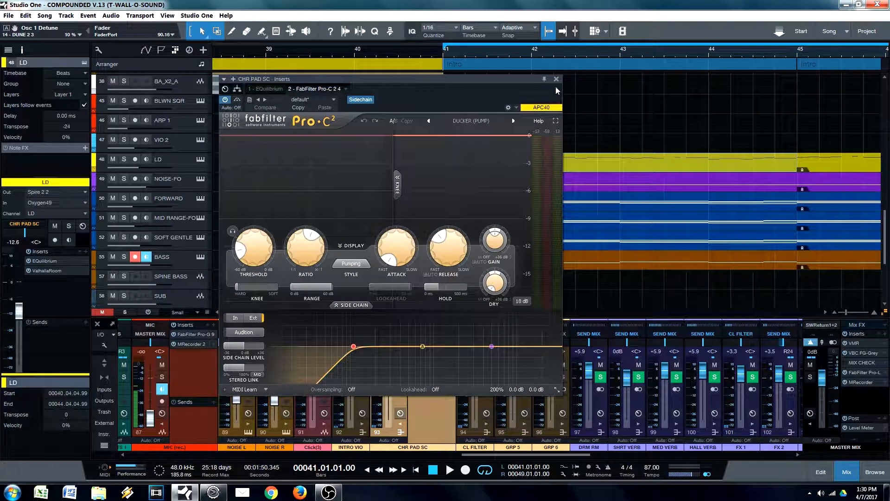
left_click(555, 81)
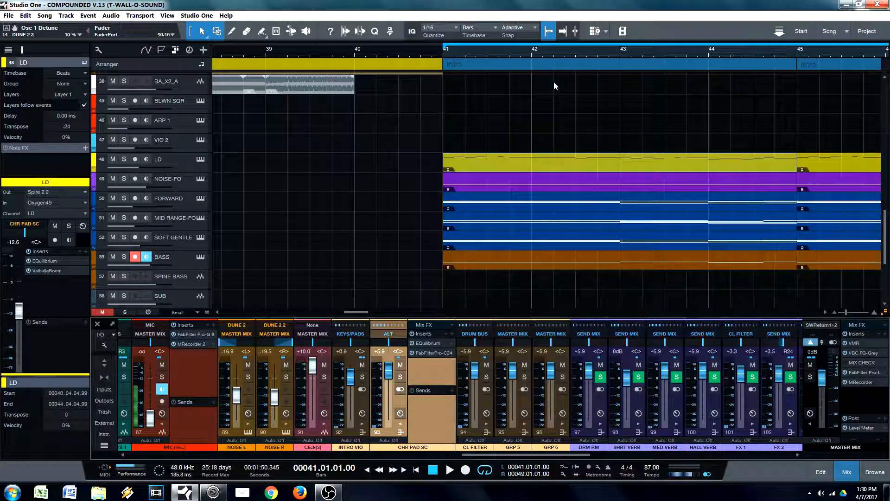
left_click(423, 351)
left_click_drag(436, 97, 694, 80)
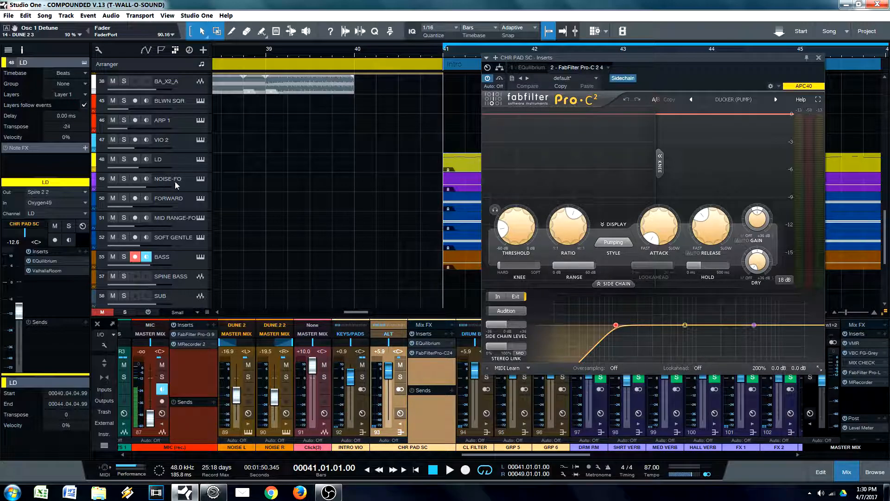
Step: Step through the tracks from LD down to BASS to check which ones are routed to the CHR PAD SC bus
left_click(178, 165)
left_click(194, 180)
left_click(183, 161)
key("Down")
key("Down")
key("Down")
key("Down")
key("Down")
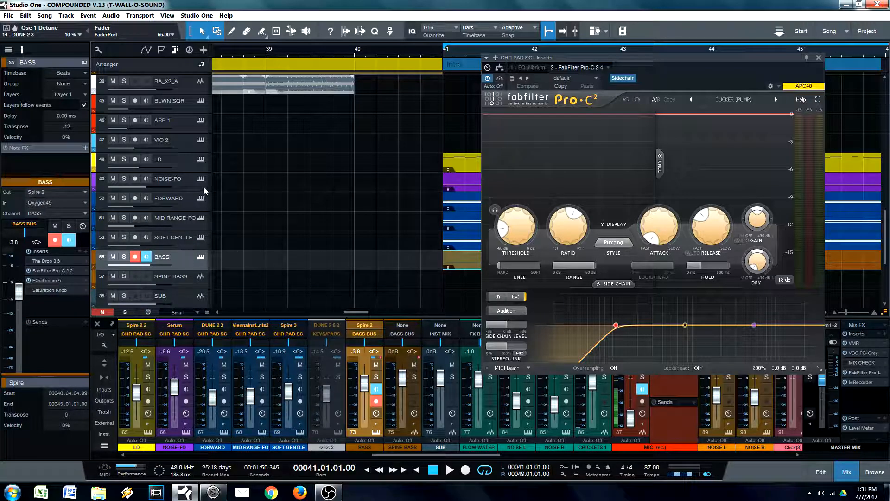
left_click(179, 159)
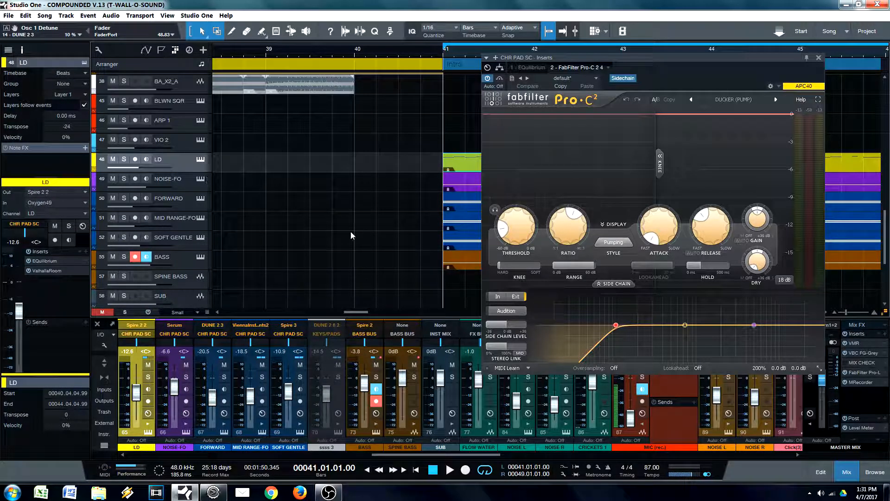
Step: Play the mix from bar 41 with the CHR PAD SC bus's Pro-C 2 compressor bypassed, and re-enable it during playback for comparison
mouse_move(509, 219)
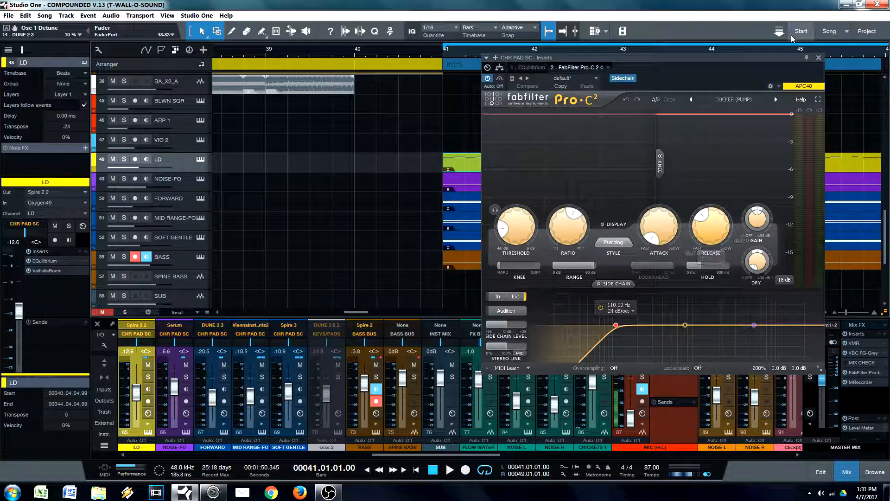
left_click_drag(806, 57, 710, 60)
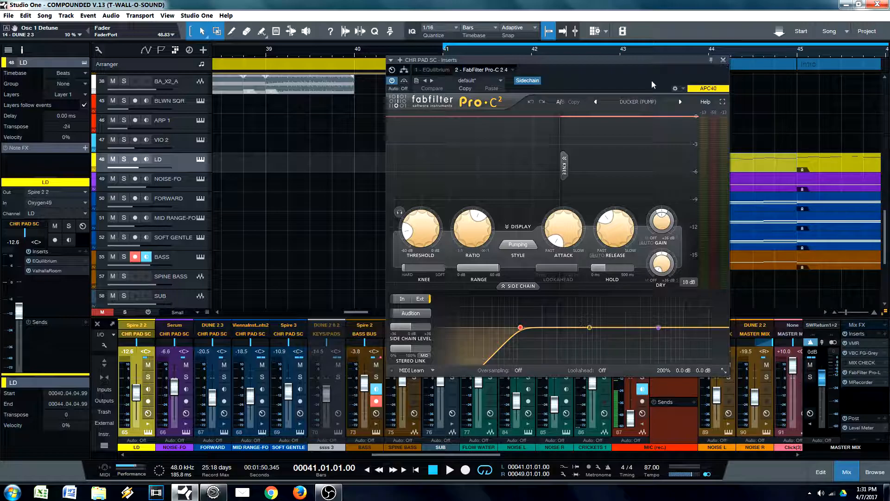
left_click_drag(652, 61, 418, 62)
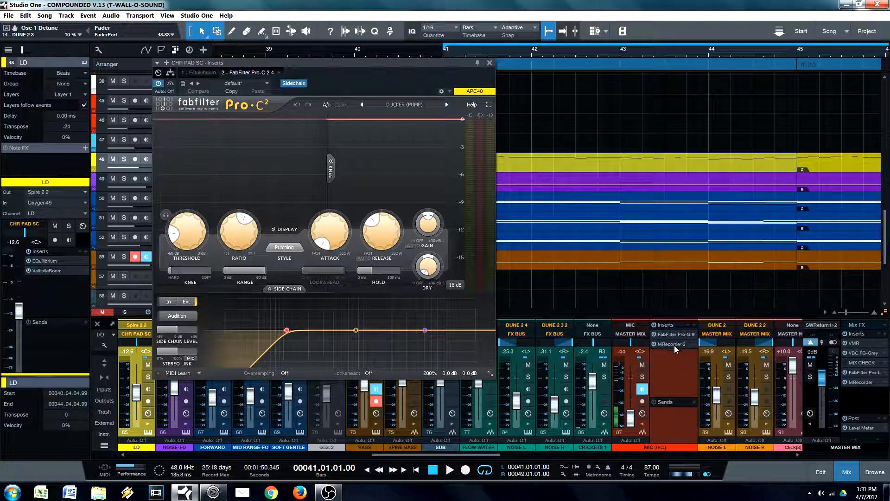
scroll(448, 459, "right", 5)
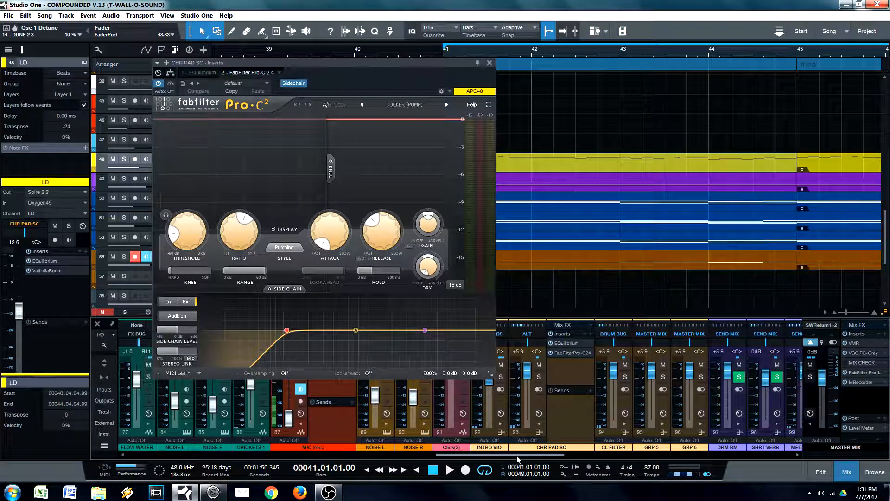
left_click(544, 262)
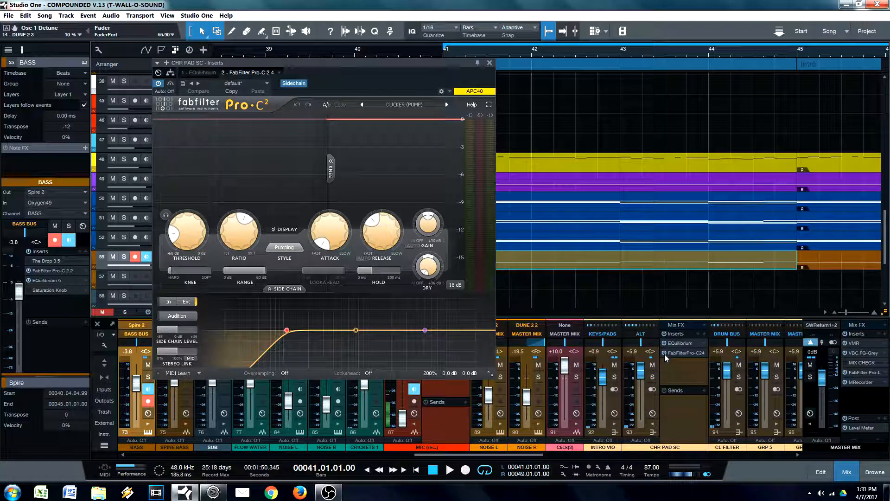
key("space")
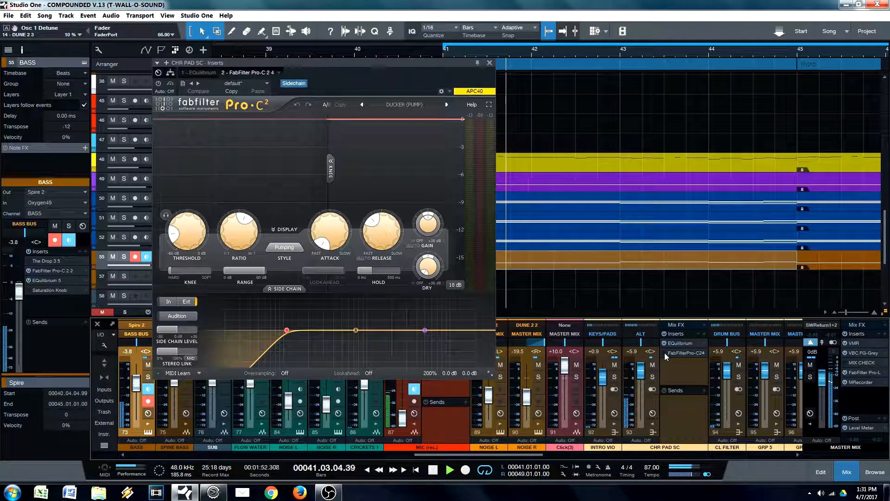
left_click(664, 352)
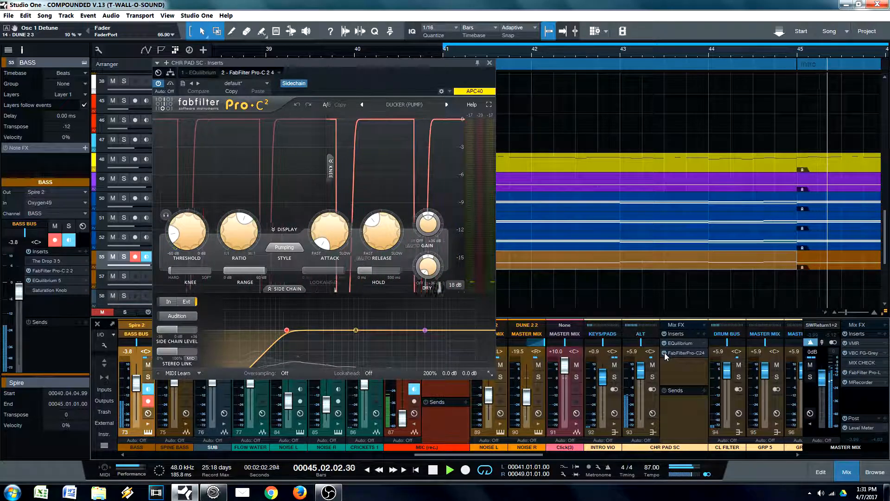
key("space")
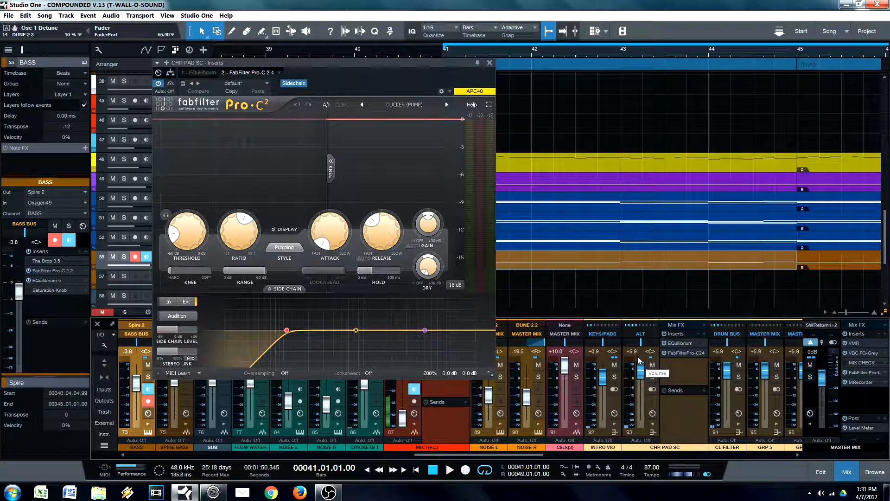
Step: Close the CHR PAD SC compressor window and open the BASS track's own FabFilter Pro-C 2 sidechain compressor
mouse_move(393, 235)
left_click(490, 63)
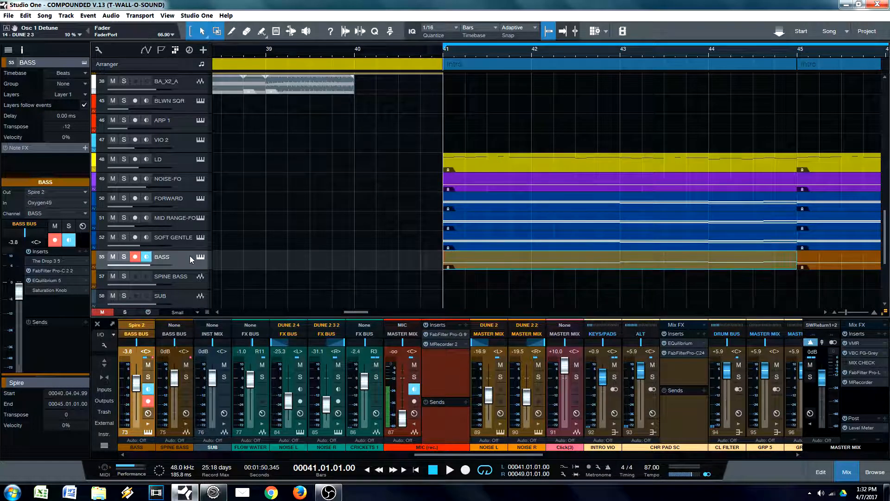
double_click(54, 271)
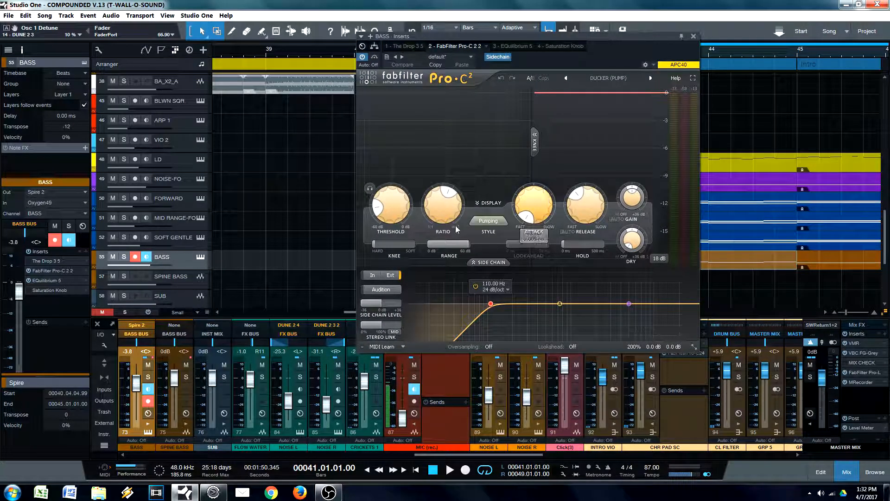
left_click_drag(601, 56, 656, 41)
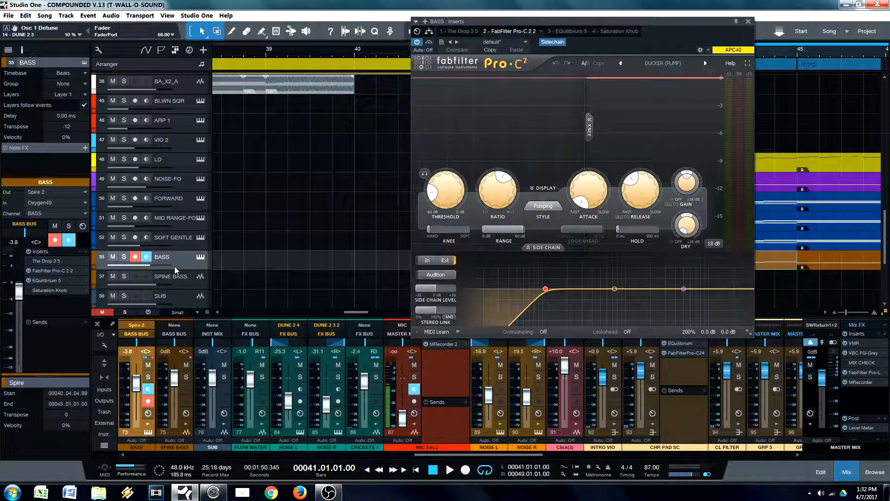
Step: Open the BASS track's EQuilibrium, move it ahead of FabFilter Pro-C 2 in the inserts, and remove The Drop
double_click(48, 281)
left_click_drag(37, 282, 84, 268)
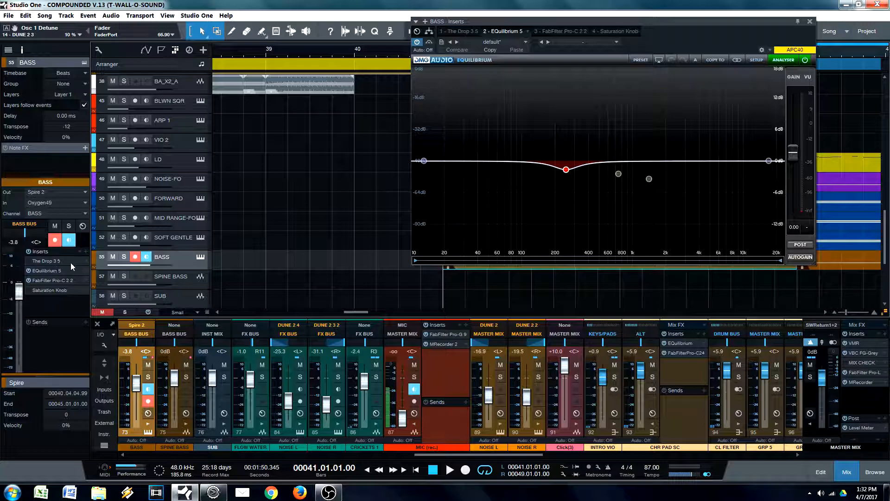
right_click(88, 261)
left_click(107, 375)
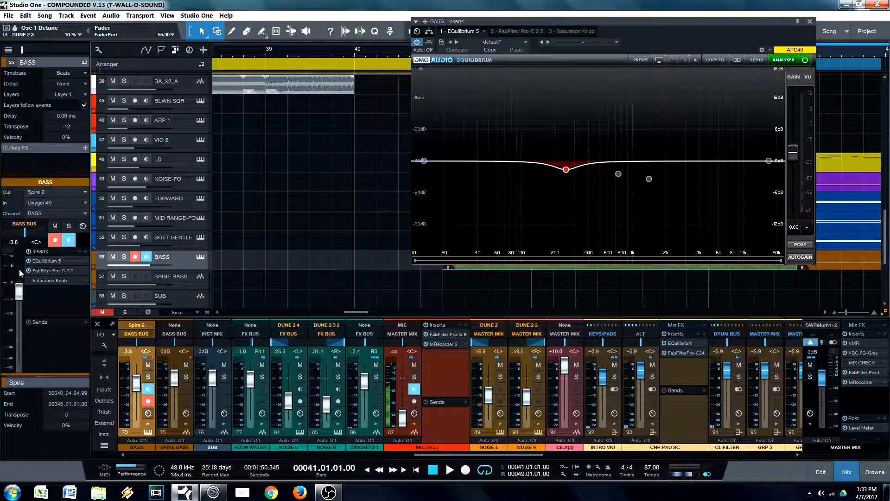
Step: Close the BASS track's EQuilibrium window and enable the deactivated WALL-ORIGINAL track
left_click(809, 21)
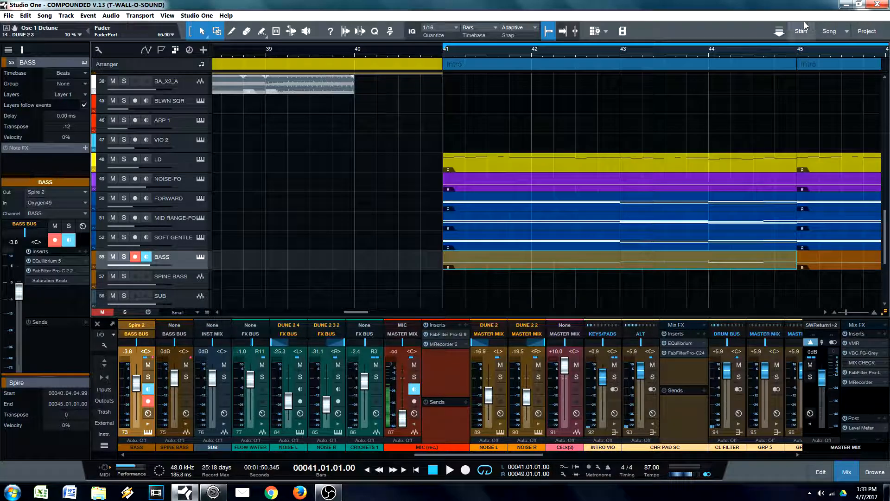
scroll(547, 49, "left", 2)
scroll(500, 98, "up", 4)
left_click_drag(464, 52, 433, 41)
scroll(472, 128, "down", 1)
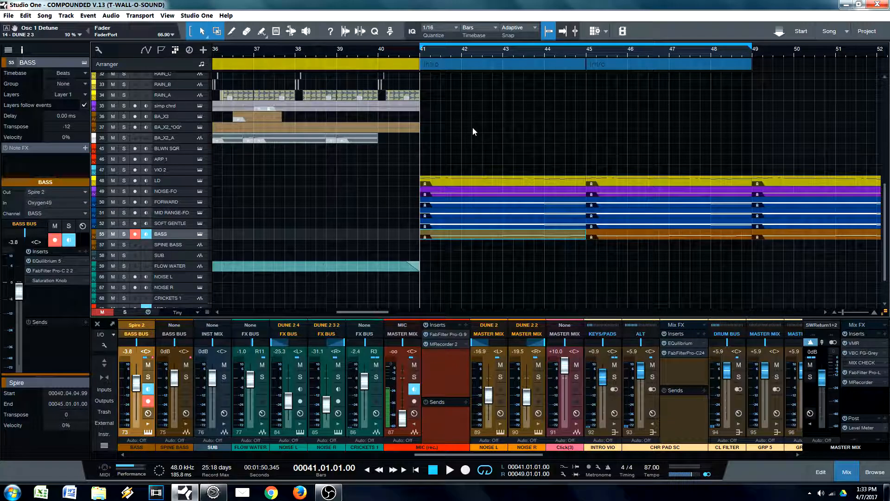
scroll(511, 180, "up", 5)
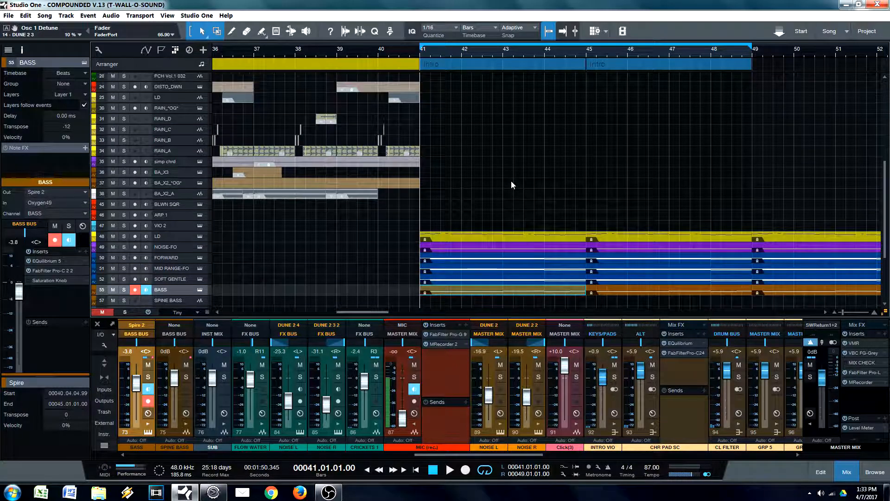
scroll(512, 185, "up", 1)
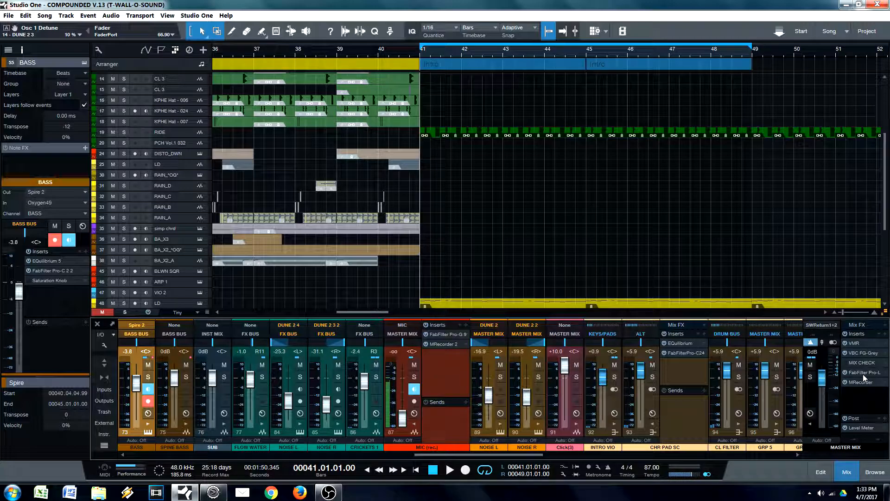
scroll(472, 133, "up", 4)
scroll(473, 139, "up", 2)
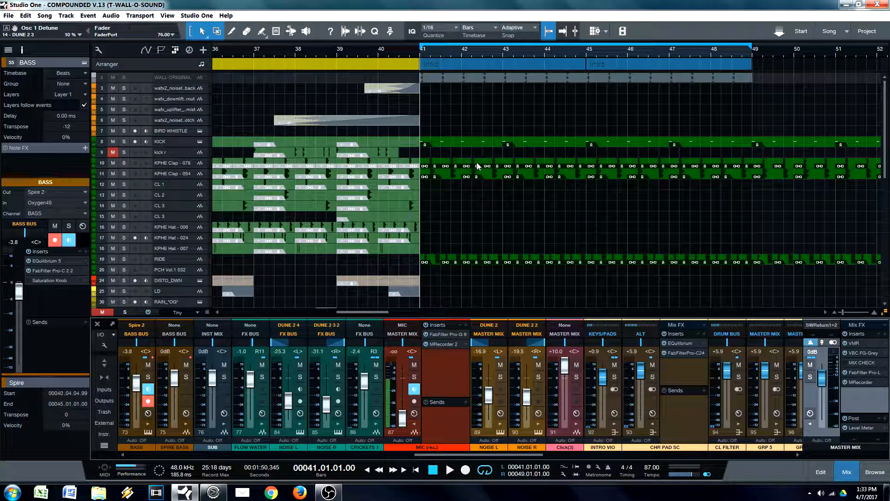
left_click(448, 79)
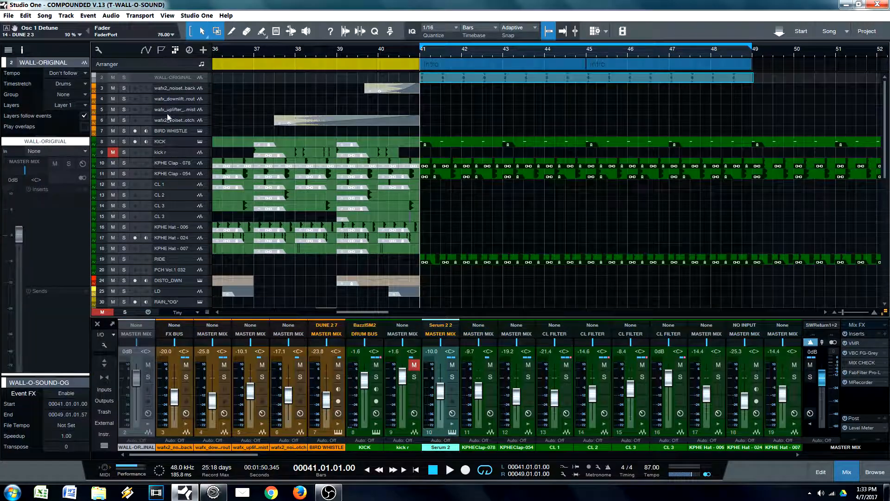
left_click(181, 79)
Step: Bypass VMR and VBC FG-Grey on the master mix, and check the FabFilter Pro-L settings
left_click(845, 343)
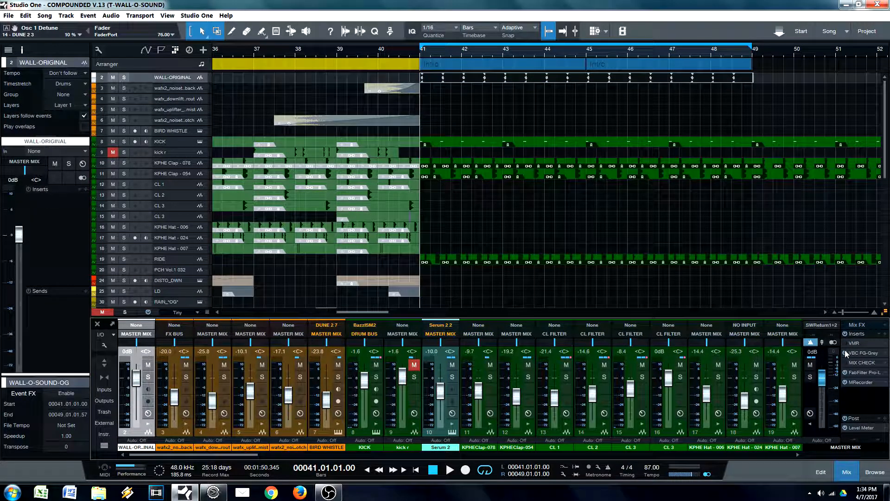
left_click(178, 82)
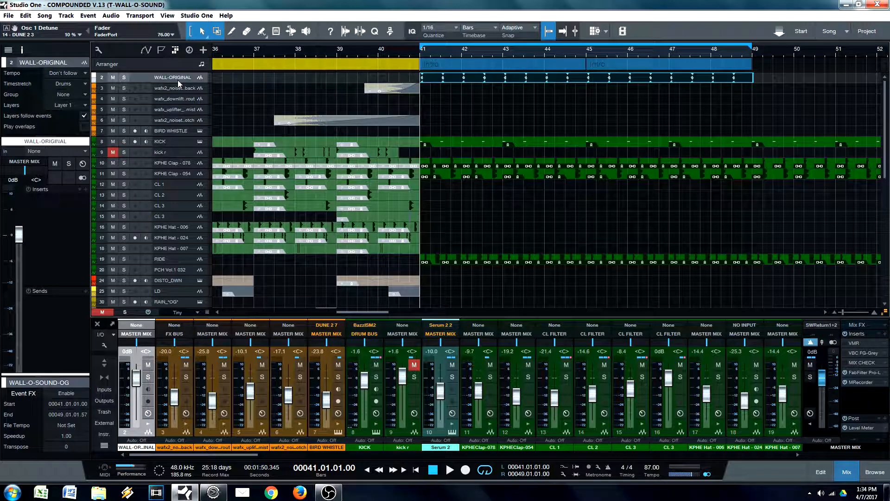
left_click(856, 373)
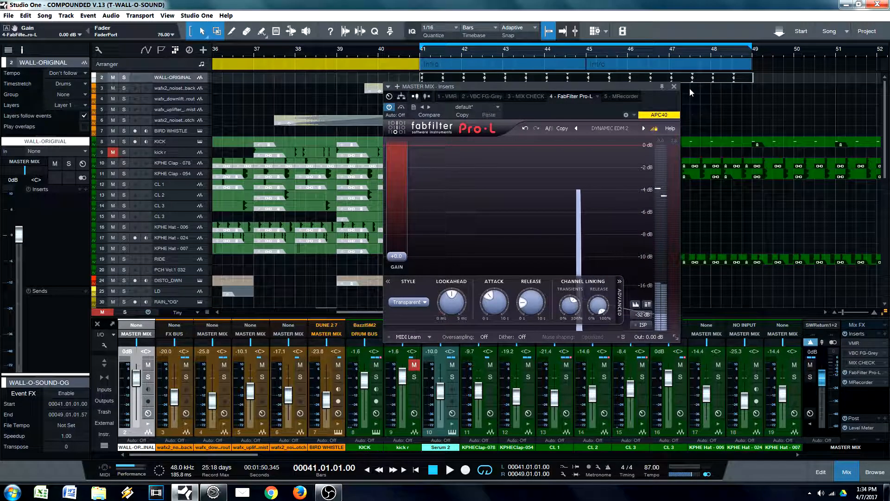
left_click(674, 87)
Step: Split the WALL-ORIGINAL audio event at bar 45 and erase the part after the split
mouse_move(489, 55)
left_mouse_down()
mouse_move(425, 45)
mouse_move(480, 60)
left_mouse_up()
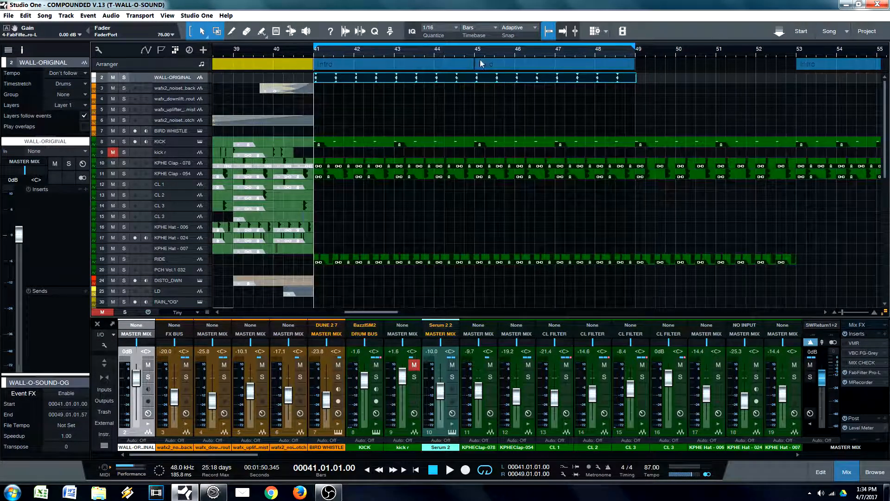
key("3")
left_click(476, 77)
key("6")
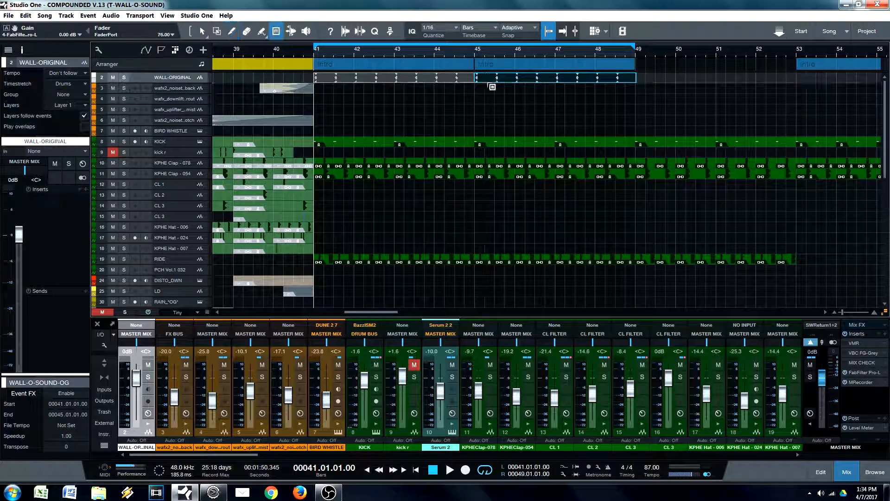
key("4")
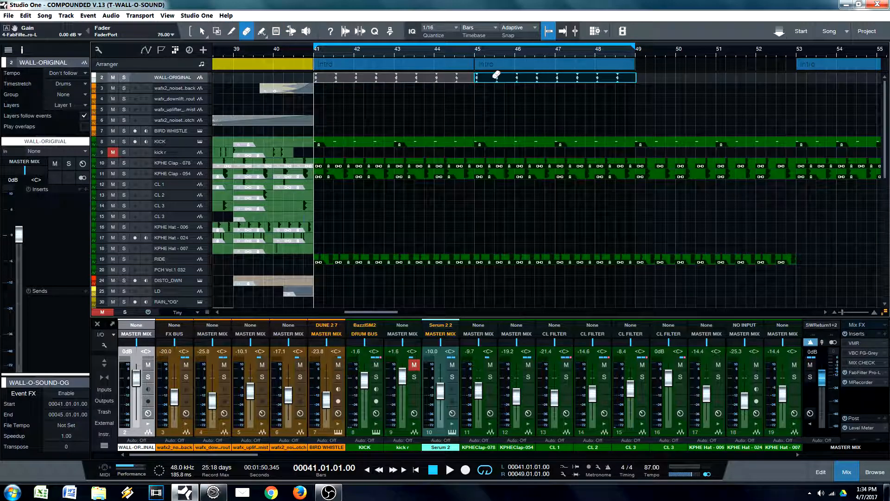
left_click(496, 76)
Step: Try muting the events from bar 45 onward across the drum, synth and bass tracks, and undo the muting
key("z")
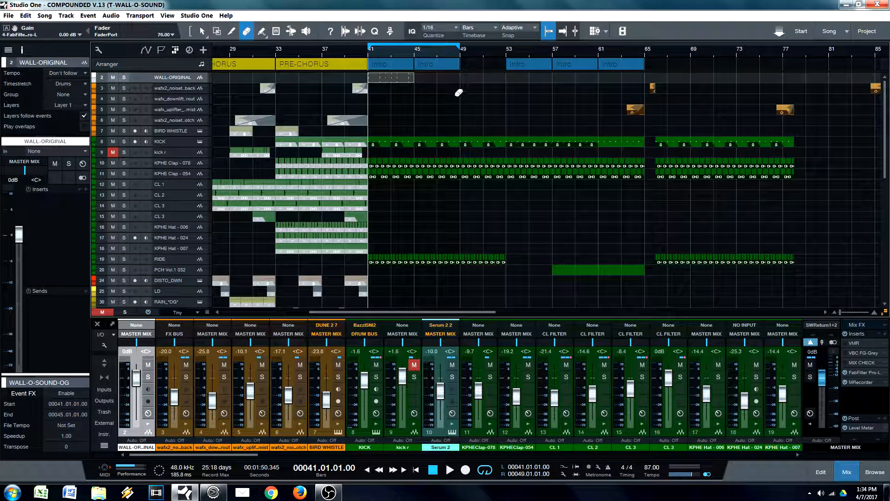
key("5")
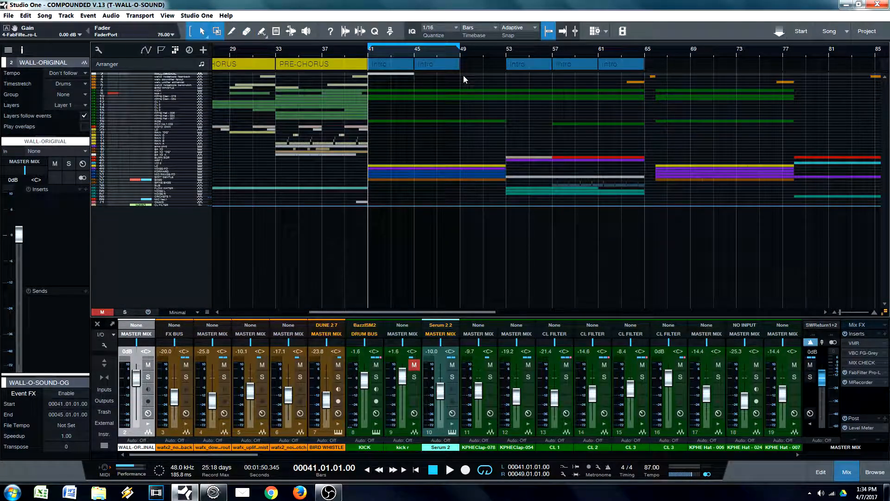
key("4")
key("6")
mouse_move(464, 73)
left_mouse_down()
mouse_move(438, 116)
mouse_move(425, 194)
left_mouse_up()
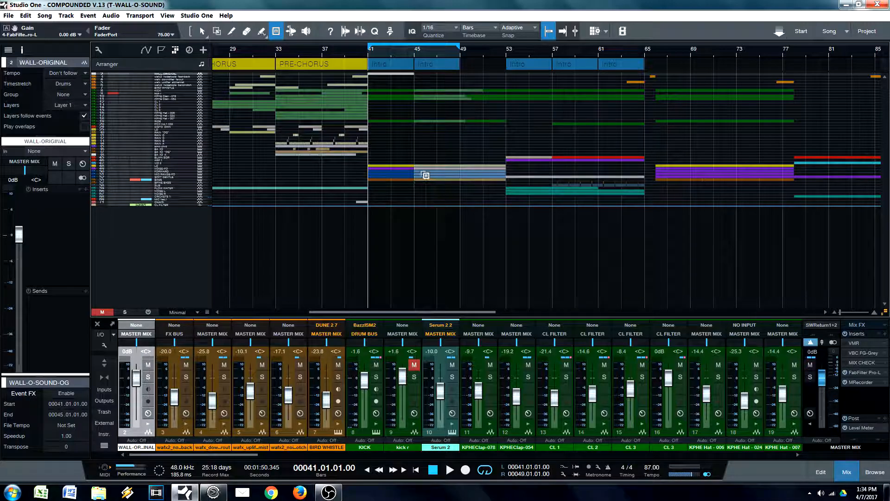
scroll(427, 62, "up", 4)
key("1")
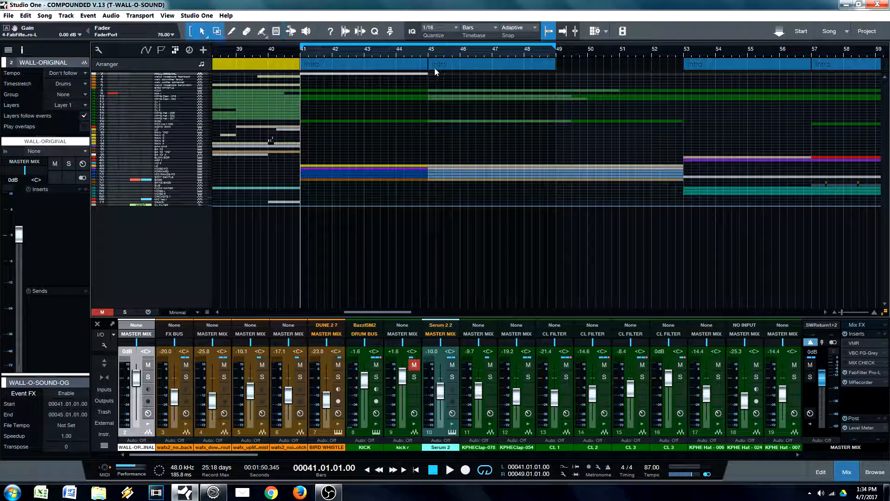
left_click_drag(389, 53, 409, 53)
scroll(443, 97, "up", 1)
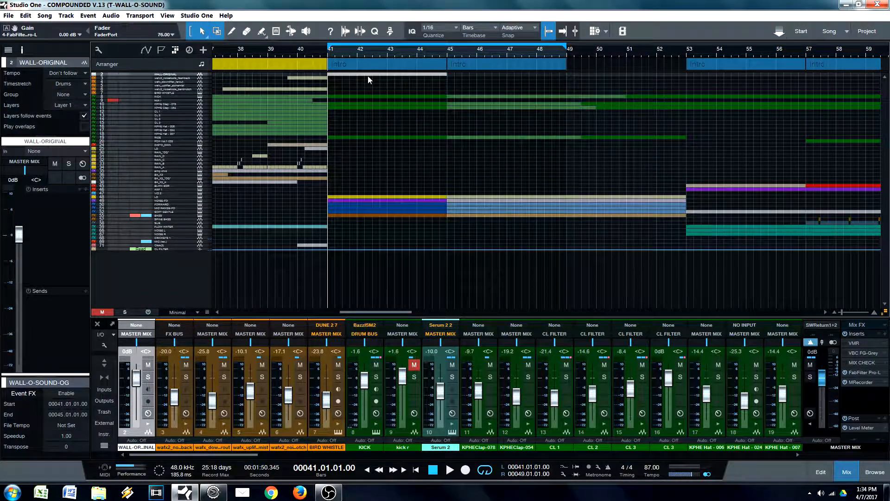
key("ctrl+z")
Step: Solo the WALL-ORIGINAL track and return the playhead to the loop start at bar 41
left_click_drag(484, 53, 432, 75)
scroll(453, 119, "up", 1)
scroll(441, 121, "up", 1)
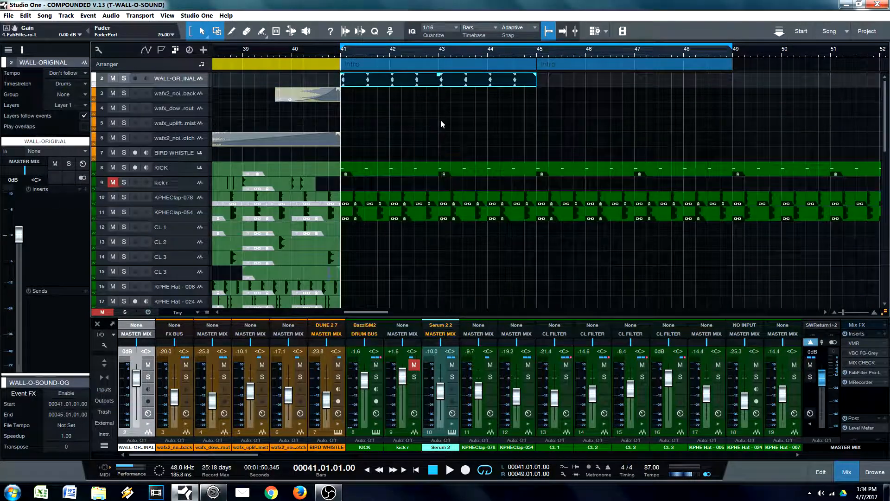
left_click(390, 53)
left_click_drag(397, 56, 452, 81)
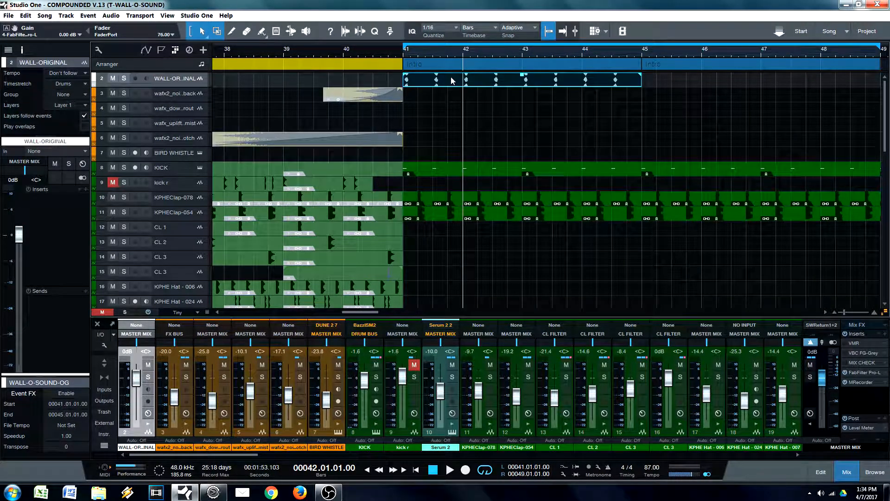
left_click_drag(445, 49, 412, 48)
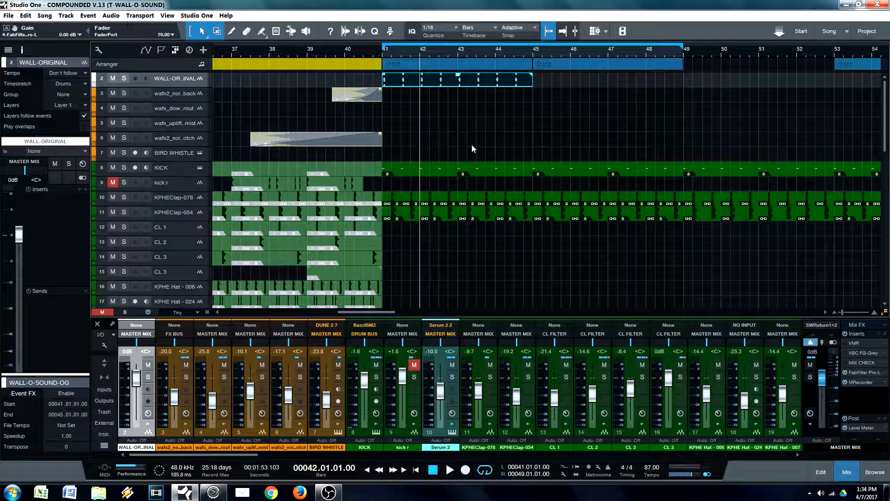
scroll(471, 144, "down", 3)
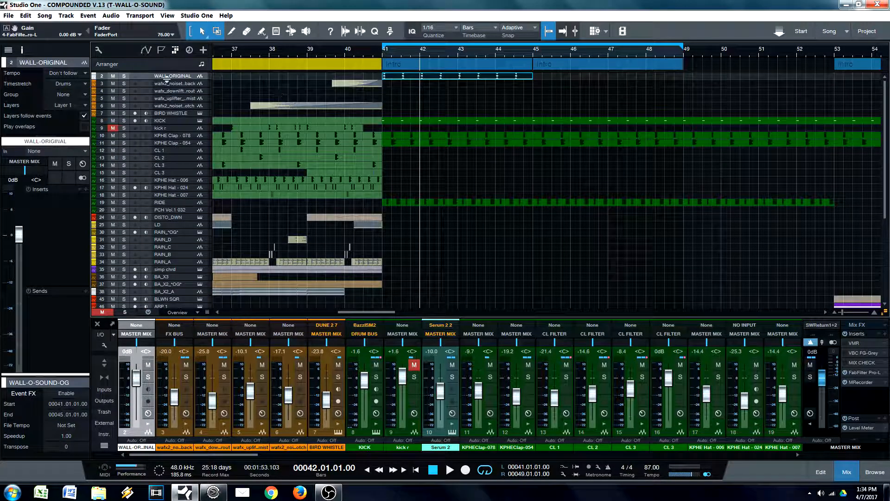
left_click(124, 75)
key("KP_1")
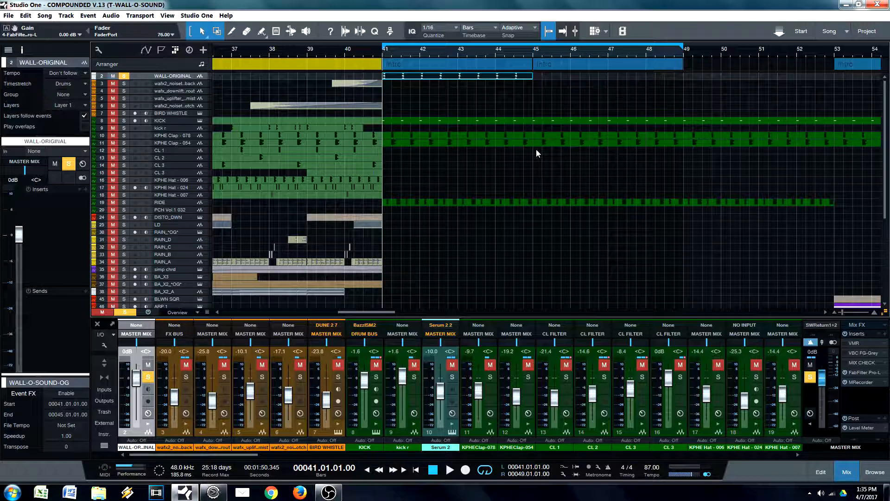
Step: Play a loop shortened to bars 41–45, comparing the soloed WALL-ORIGINAL track with the full mix by muting that track
left_click_drag(477, 50, 433, 63)
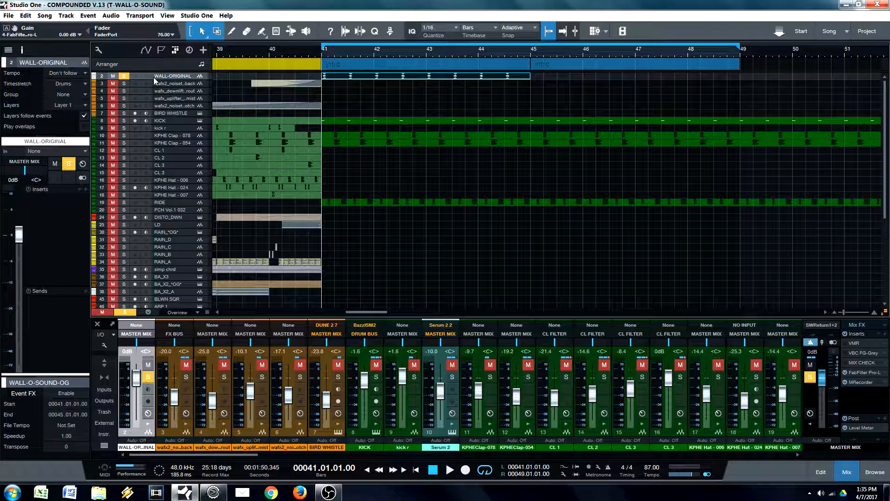
key("space")
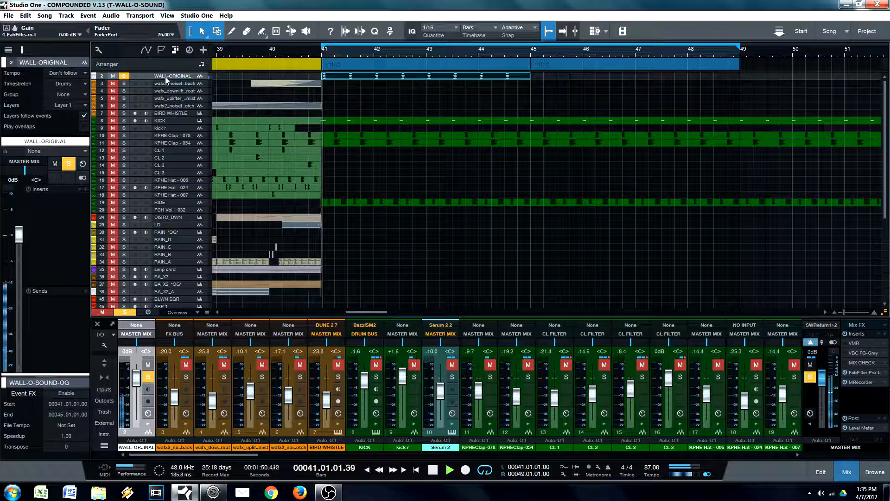
left_click(530, 52, "alt")
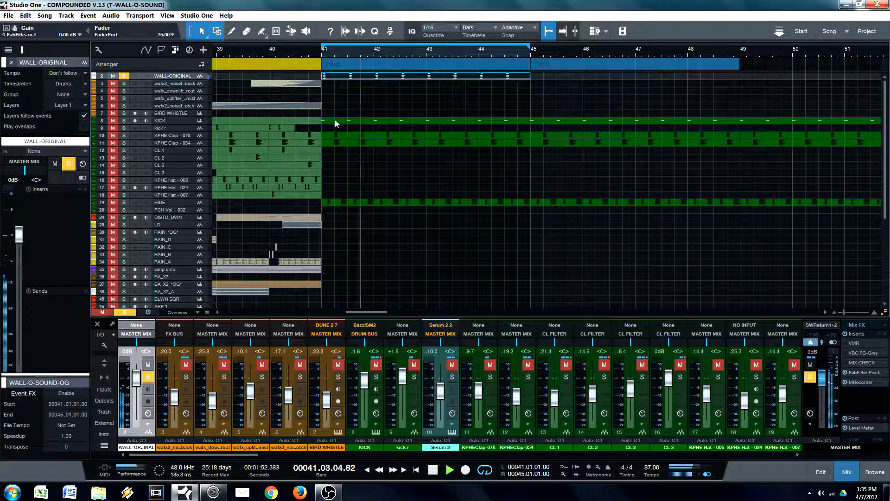
scroll(356, 130, "down", 3)
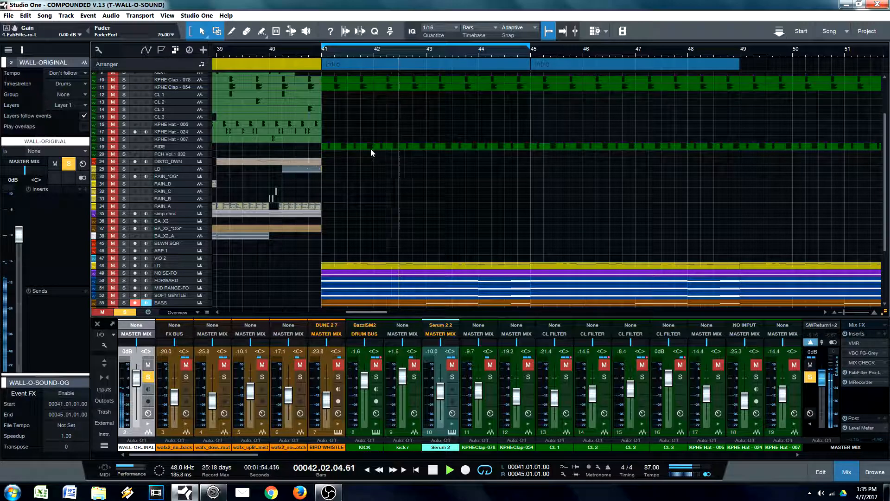
scroll(371, 150, "down", 2)
scroll(370, 152, "up", 5)
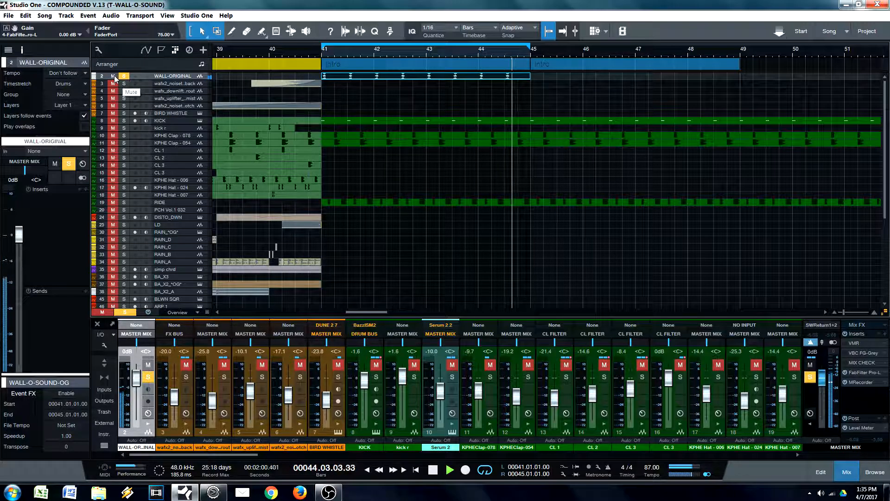
left_click(113, 77)
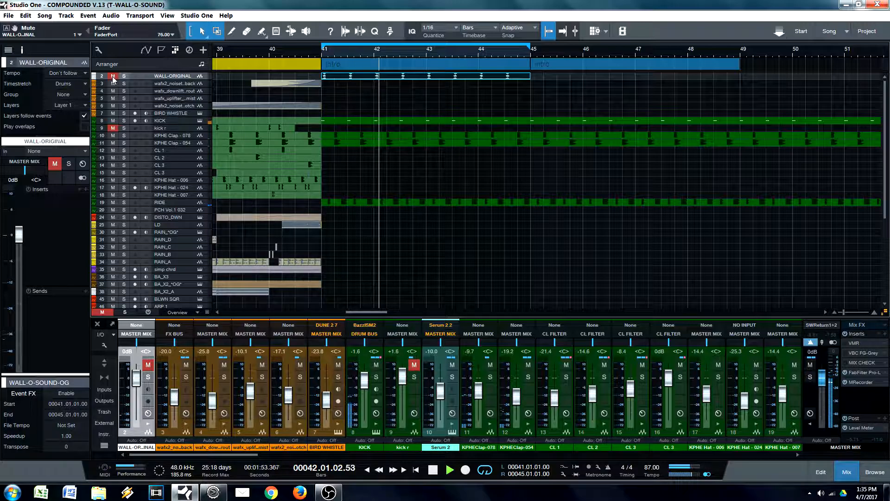
key("space")
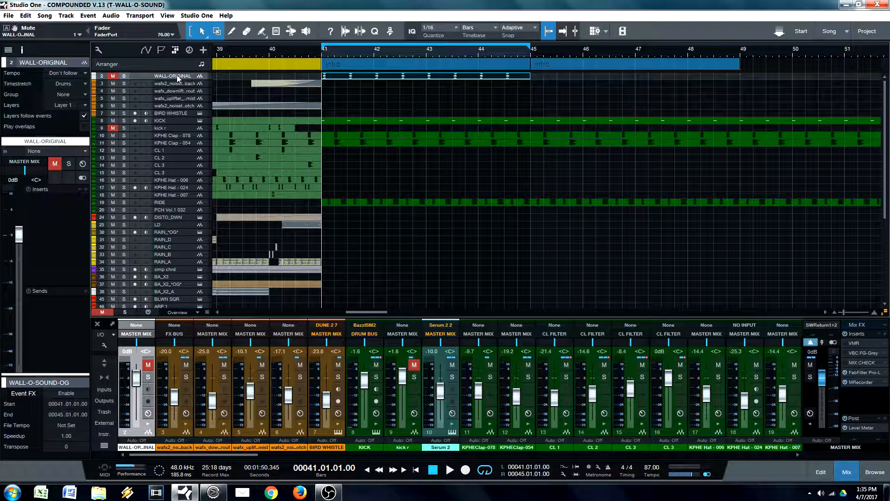
Step: Re-enable VMR and VBC FG-Grey on the master mix, and raise the FabFilter Pro-L gain to +2.38 dB
scroll(428, 247, "down", 3)
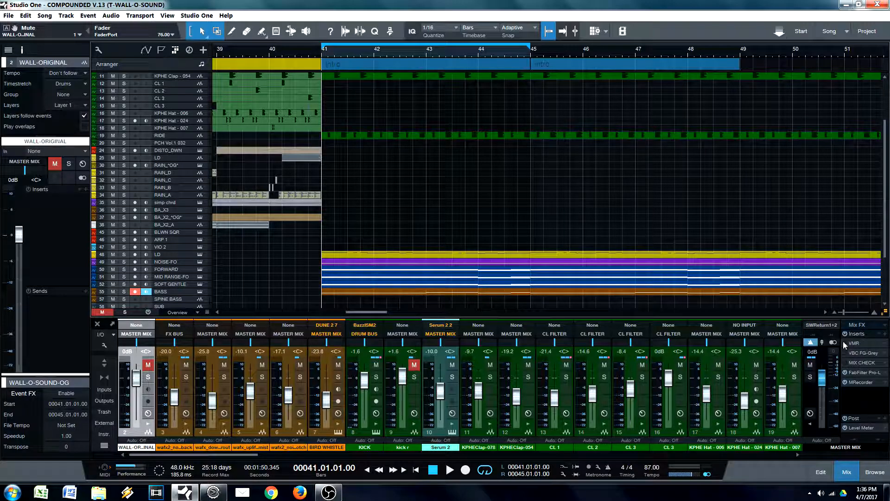
left_click(858, 372)
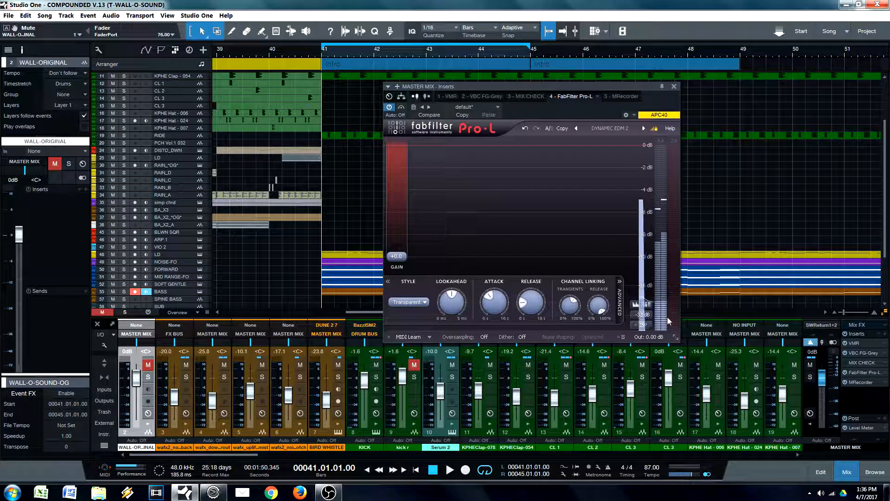
left_click_drag(400, 248, 394, 251)
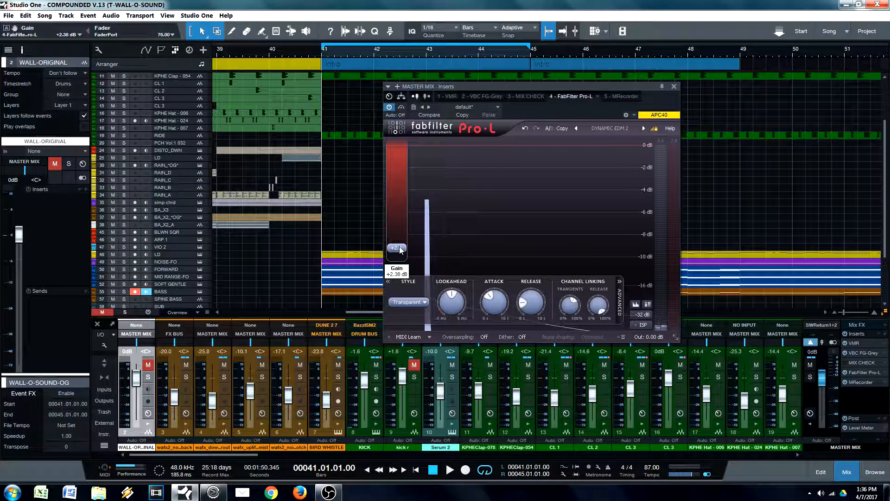
left_click(673, 86)
Step: Select the LD event at bar 41 and play the looped mix through the adjusted master chain
left_click(330, 253)
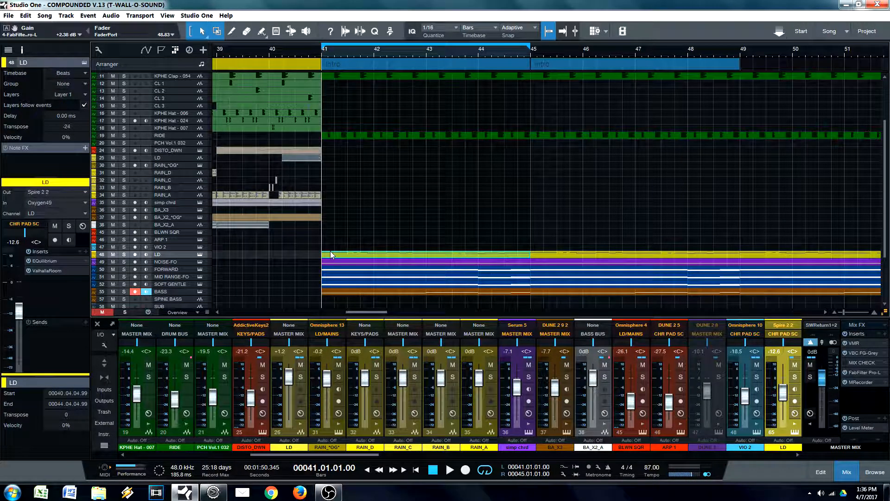
key("space")
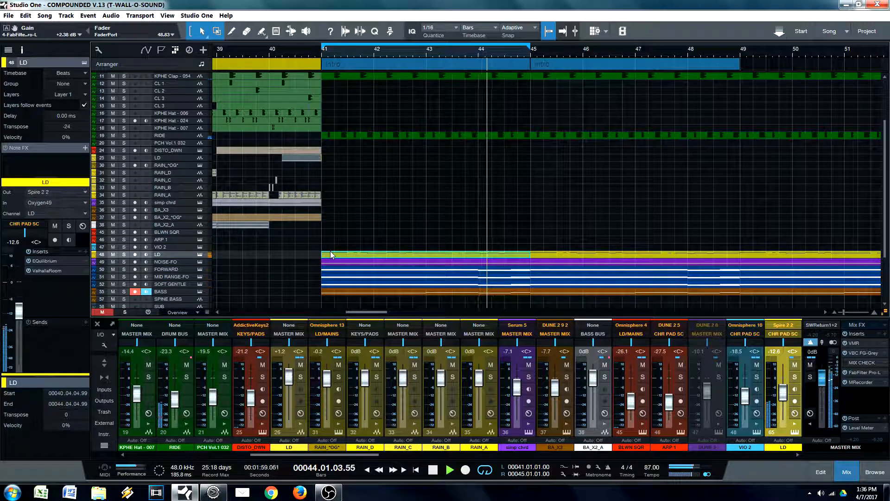
key("space")
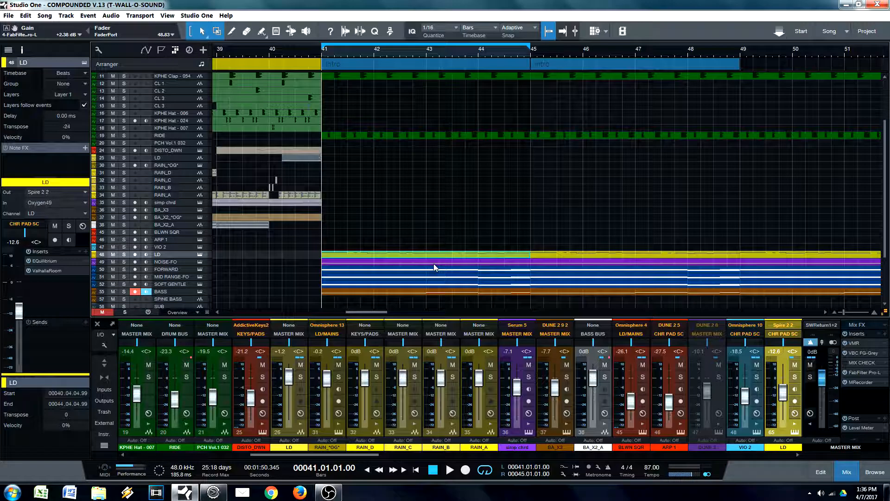
Step: Play the looped full mix from bar 41, then solo the WALL-ORIGINAL track and play the same loop for comparison
key("space")
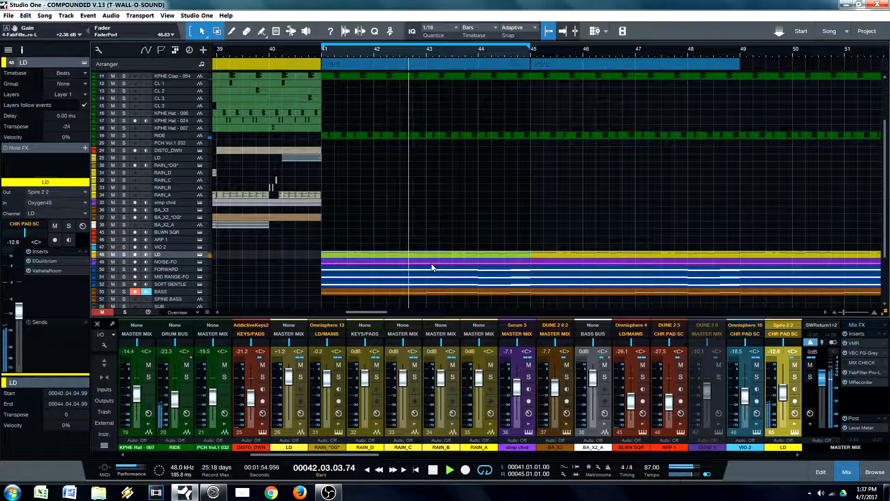
scroll(431, 267, "up", 3)
scroll(429, 260, "up", 1)
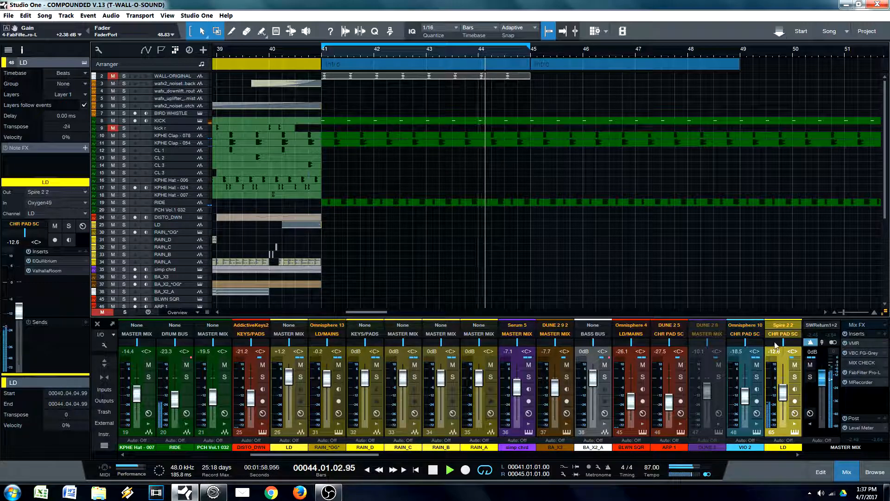
key("space")
left_click(125, 75)
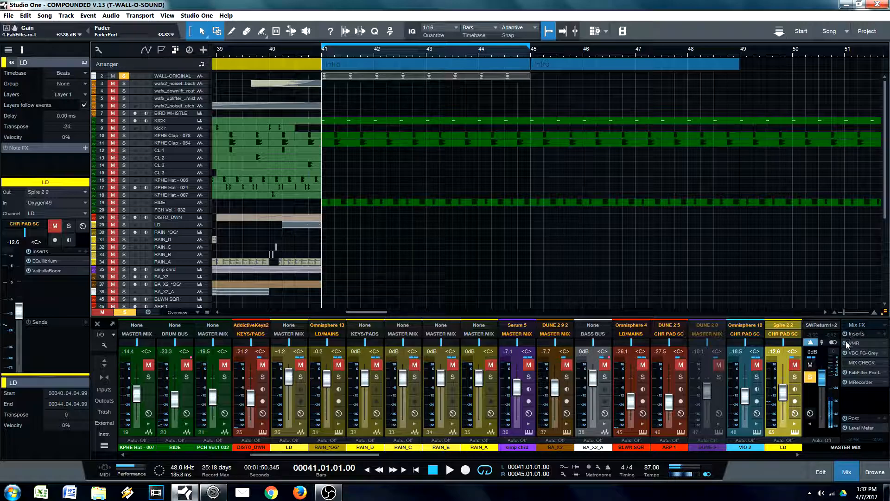
key("space")
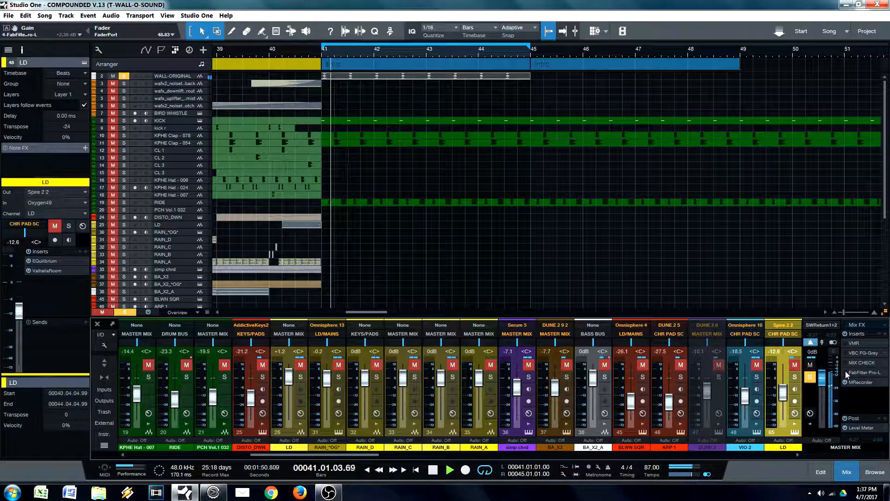
Step: Lower the FabFilter Pro-L gain on the master mix to +1.38 dB while the soloed reference plays
double_click(859, 371)
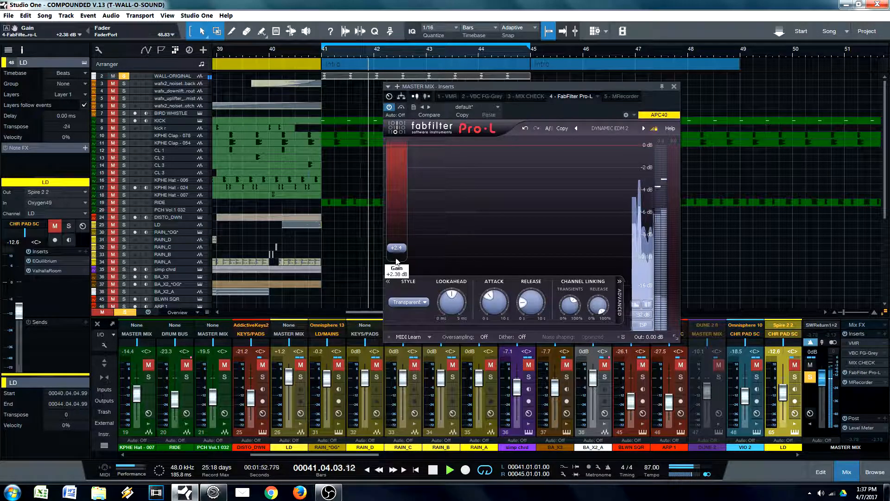
left_click_drag(396, 248, 399, 260)
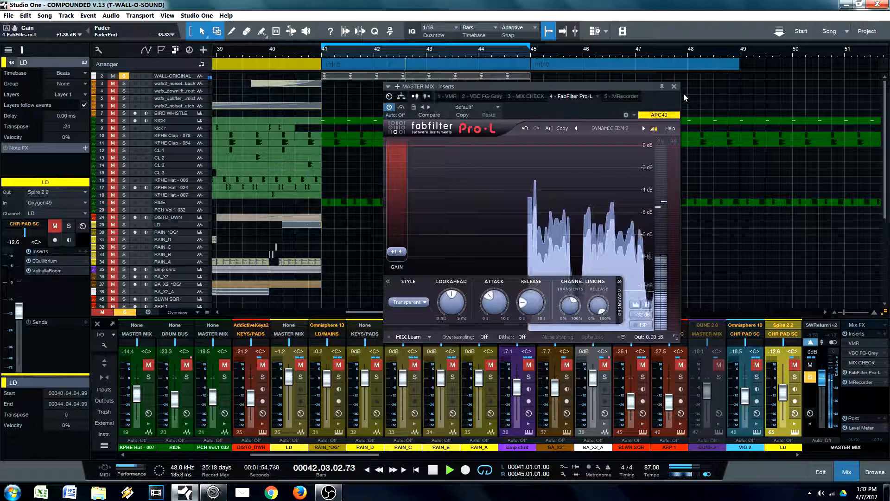
left_click(673, 86)
Step: Unsolo and mute the WALL-ORIGINAL track to switch the running loop back to the full mix
scroll(393, 262, "down", 5)
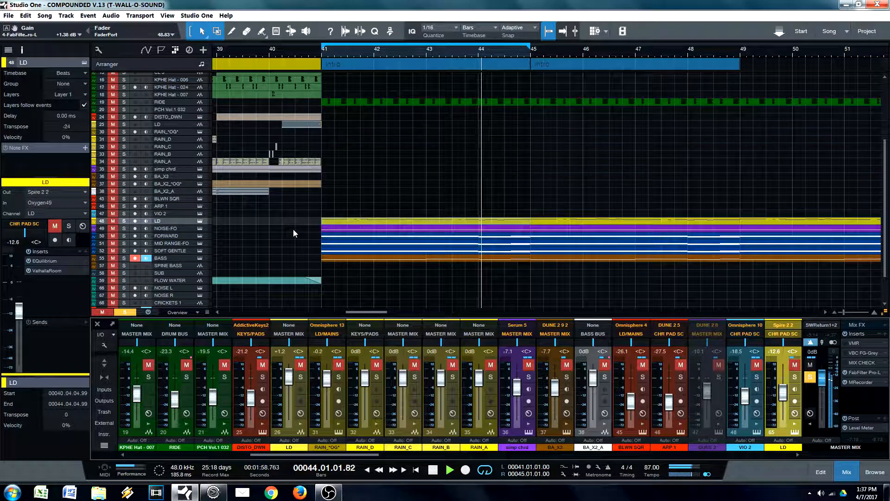
scroll(293, 229, "up", 5)
left_click(124, 76)
left_click(113, 75)
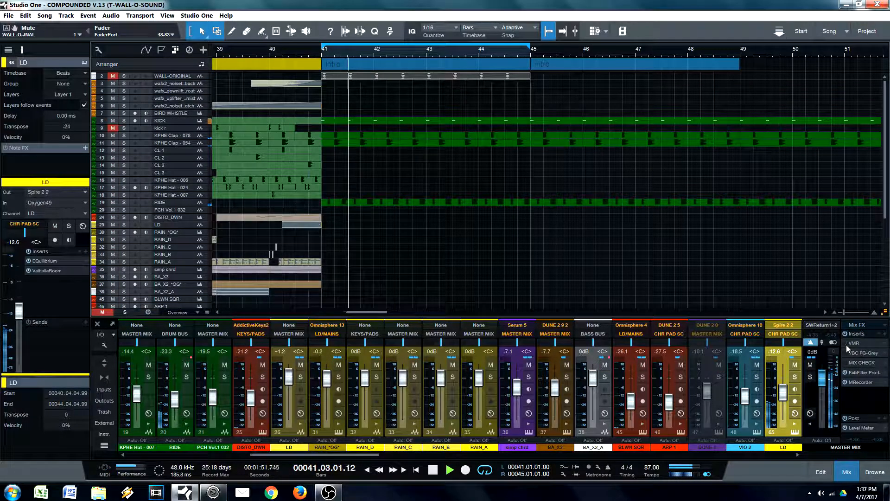
Step: Re-enable VMR and VBC FG-Grey on the master mix, raise the FabFilter Pro-L gain to +3.14 dB, and stop playback
left_click(859, 372)
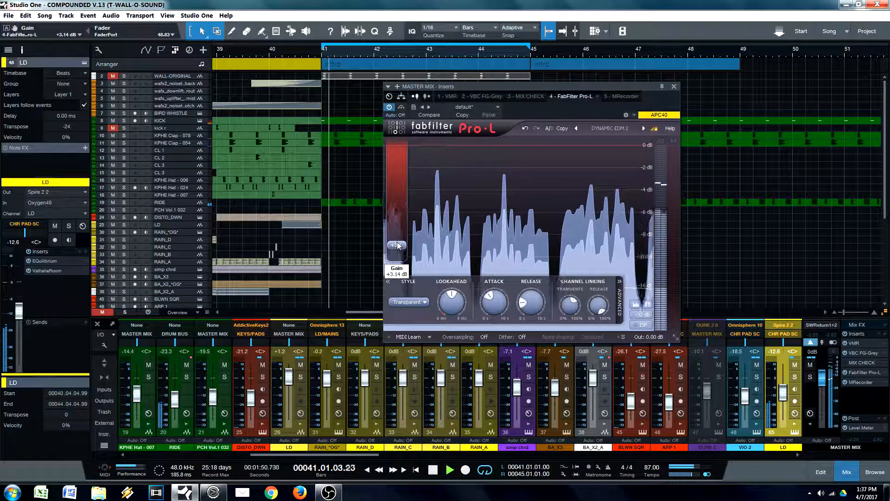
key("space")
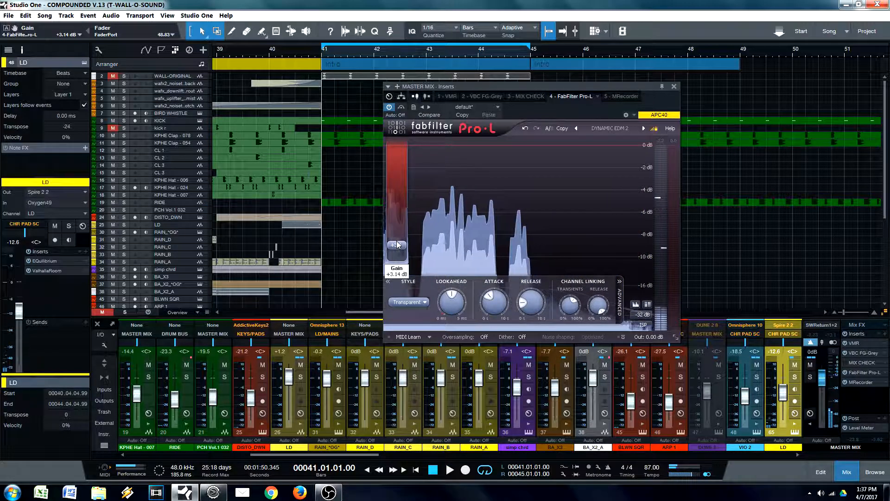
mouse_move(397, 244)
left_click_drag(675, 89, 646, 117)
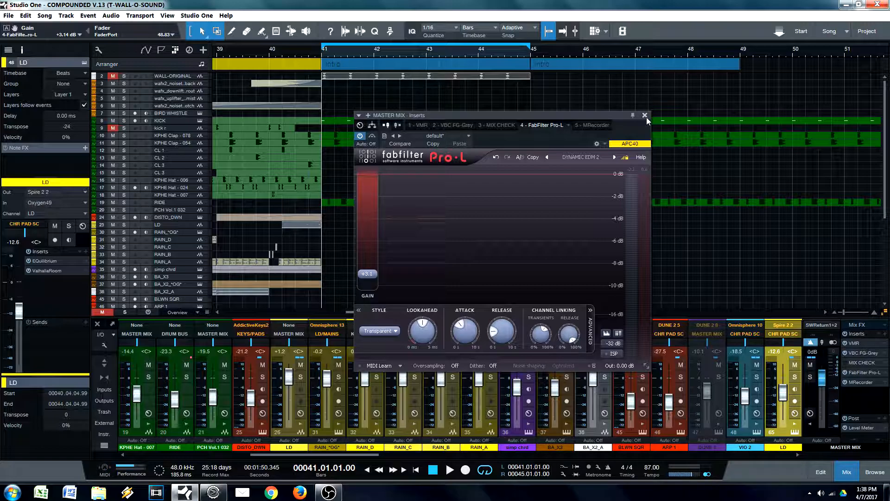
left_click_drag(636, 117, 613, 118)
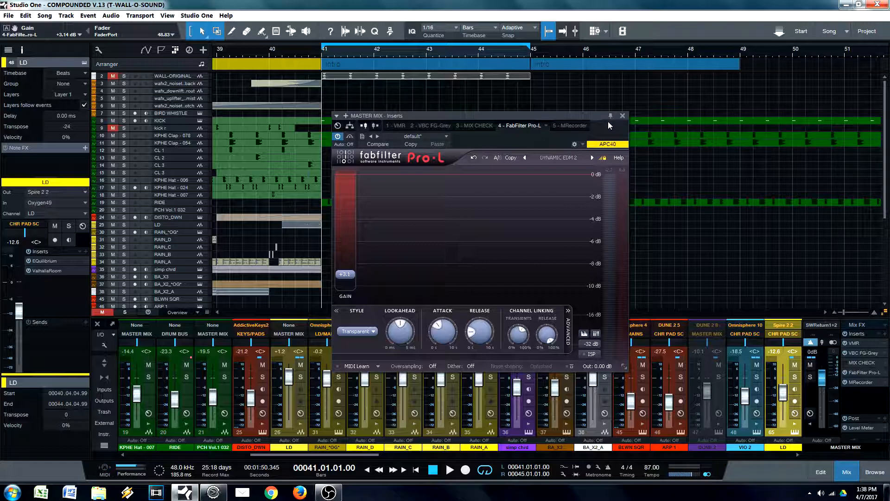
left_click_drag(597, 115, 611, 150)
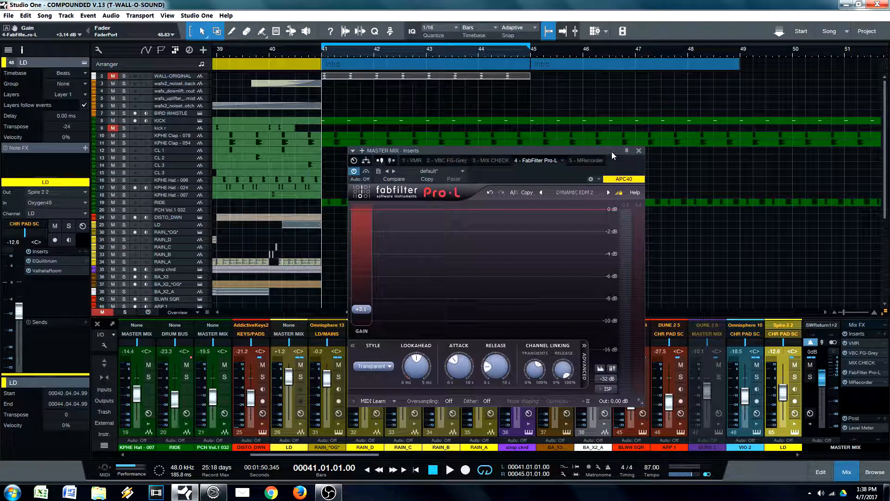
left_click_drag(612, 151, 605, 176)
left_click(632, 175)
Step: Select the BASS event at bar 41 in the arrangement
scroll(443, 243, "down", 6)
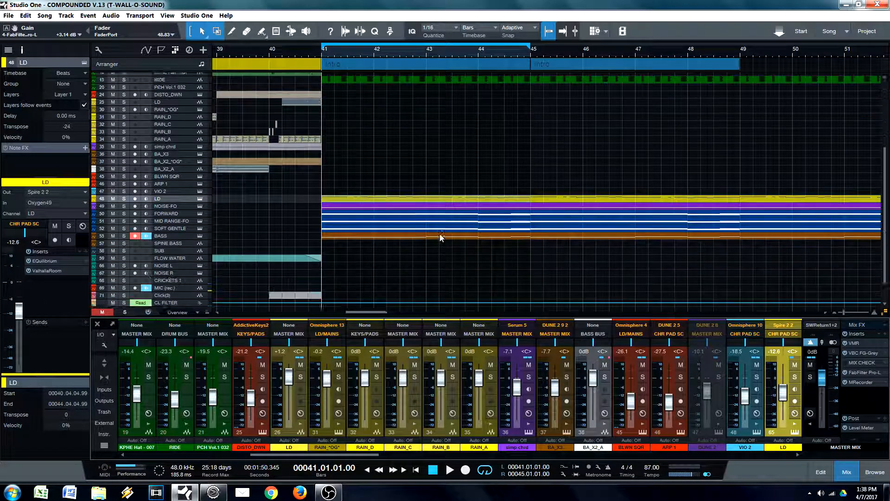
left_click(362, 216)
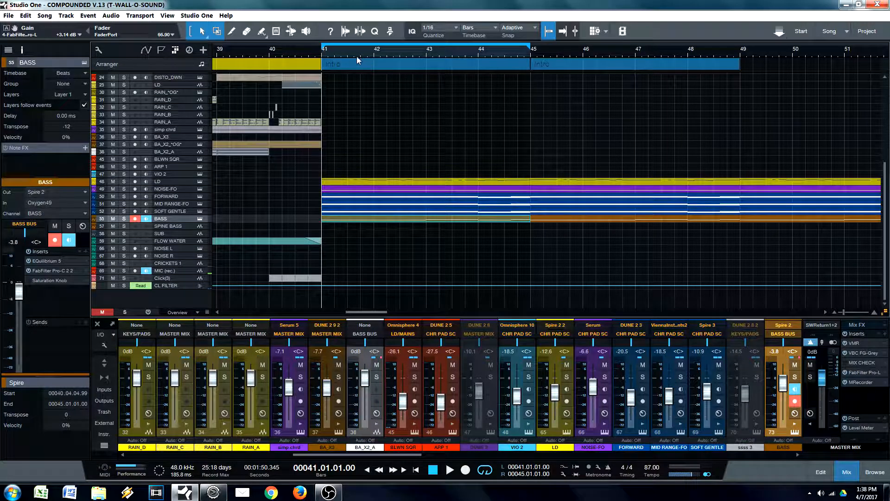
left_click_drag(357, 56, 340, 51)
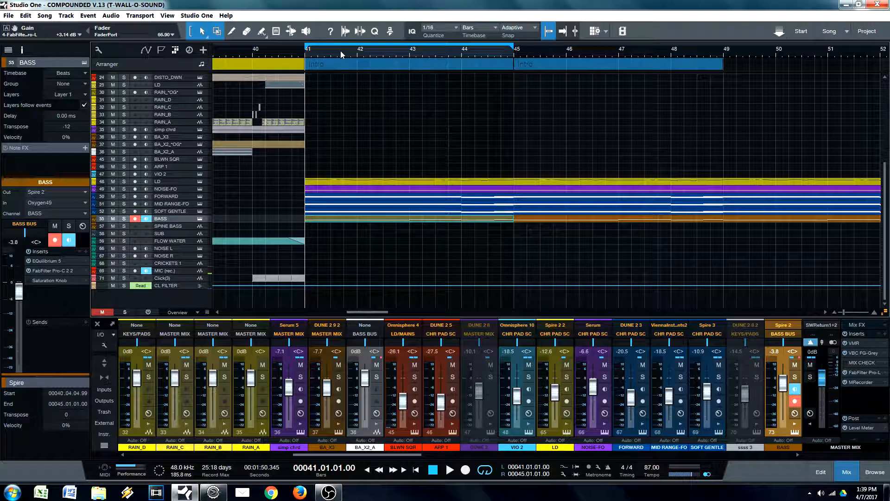
left_click_drag(365, 49, 357, 52)
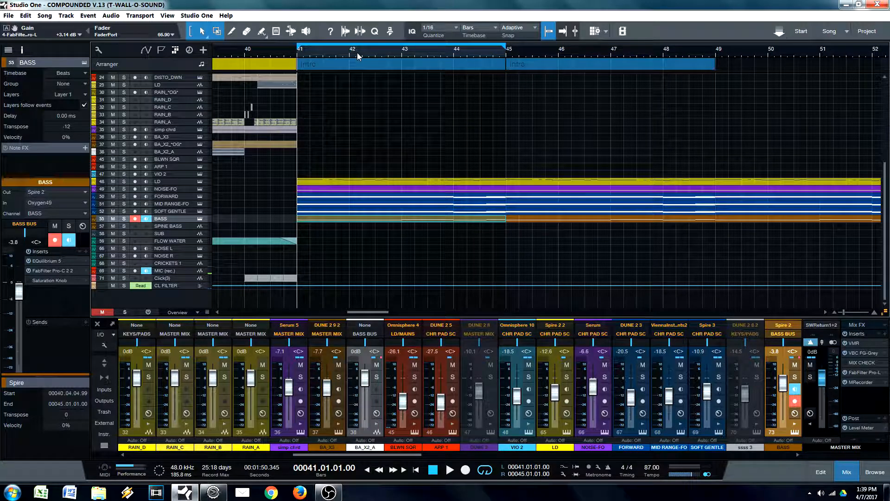